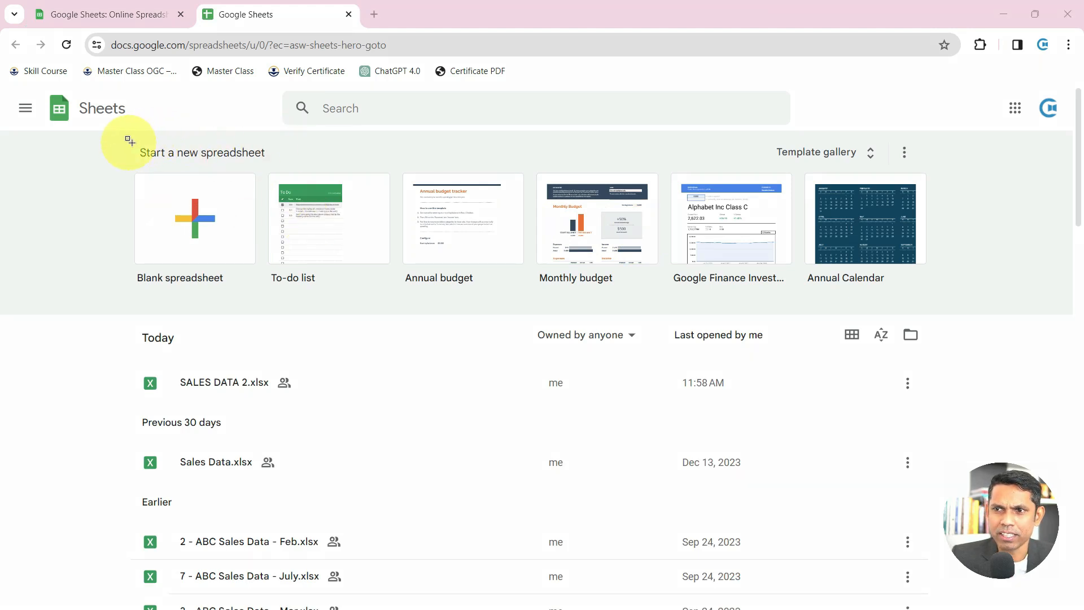
Create a new blank spreadsheet from the Sheets home page
{"action": "left_click_drag", "start_coordinate": [121, 169], "coordinate": [263, 292]}
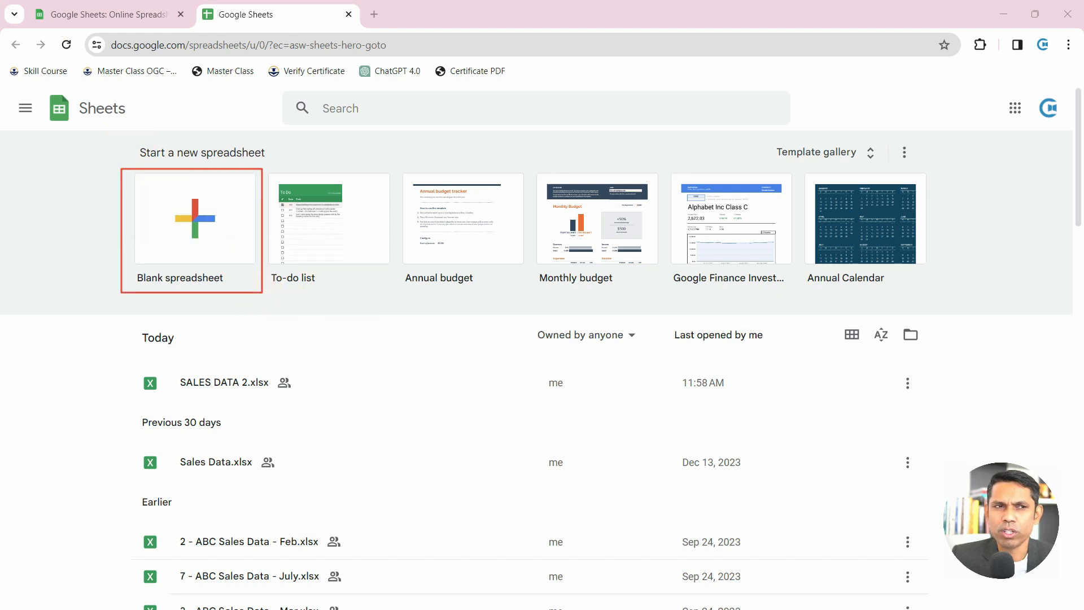
{"action": "key", "text": "ctrl+z"}
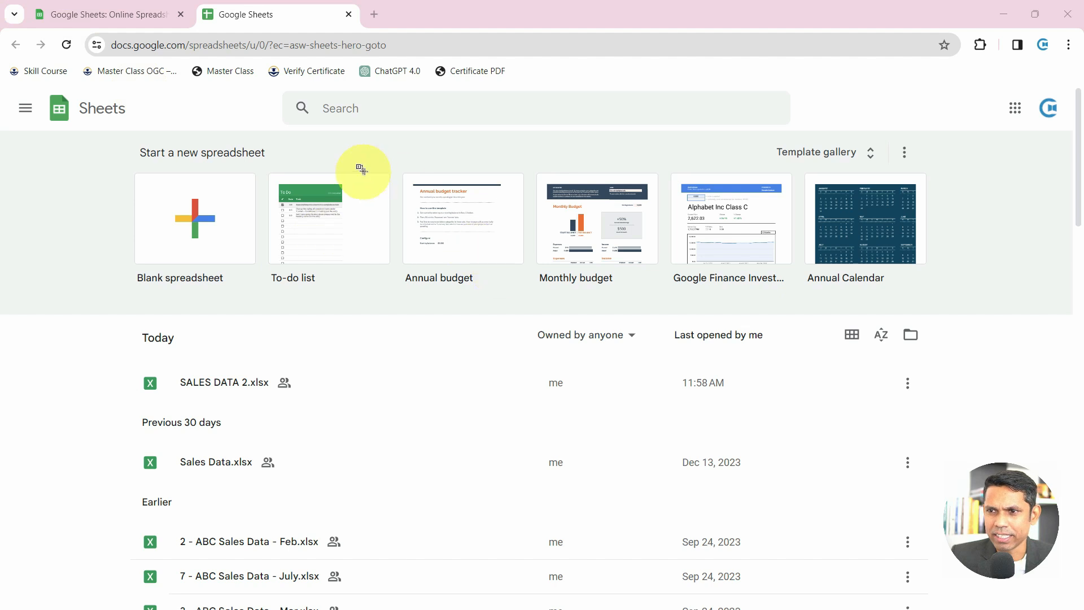
{"action": "mouse_move", "coordinate": [261, 166]}
{"action": "left_mouse_down"}
{"action": "mouse_move", "coordinate": [331, 260]}
{"action": "mouse_move", "coordinate": [380, 290]}
{"action": "mouse_move", "coordinate": [939, 297]}
{"action": "left_mouse_up"}
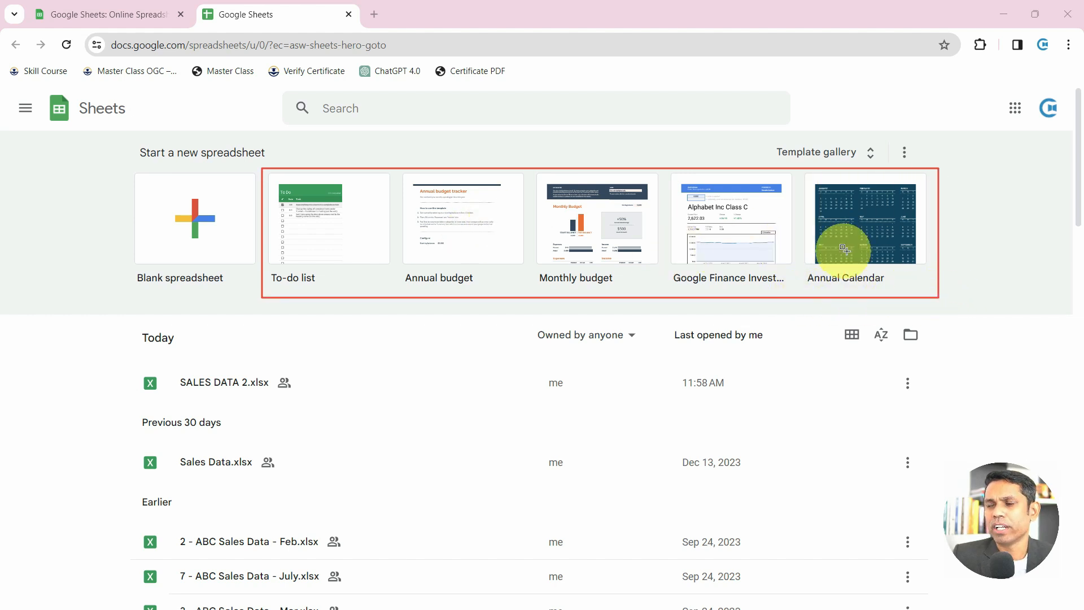
{"action": "left_click_drag", "start_coordinate": [767, 144], "coordinate": [877, 165]}
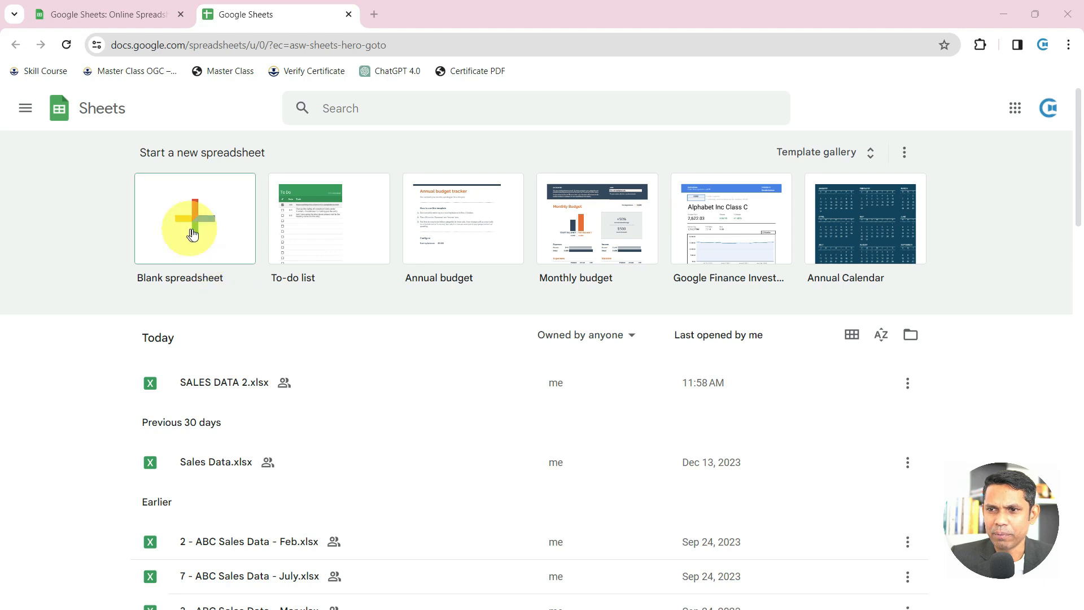
{"action": "scroll", "coordinate": [209, 485], "scroll_direction": "down", "scroll_amount": 8}
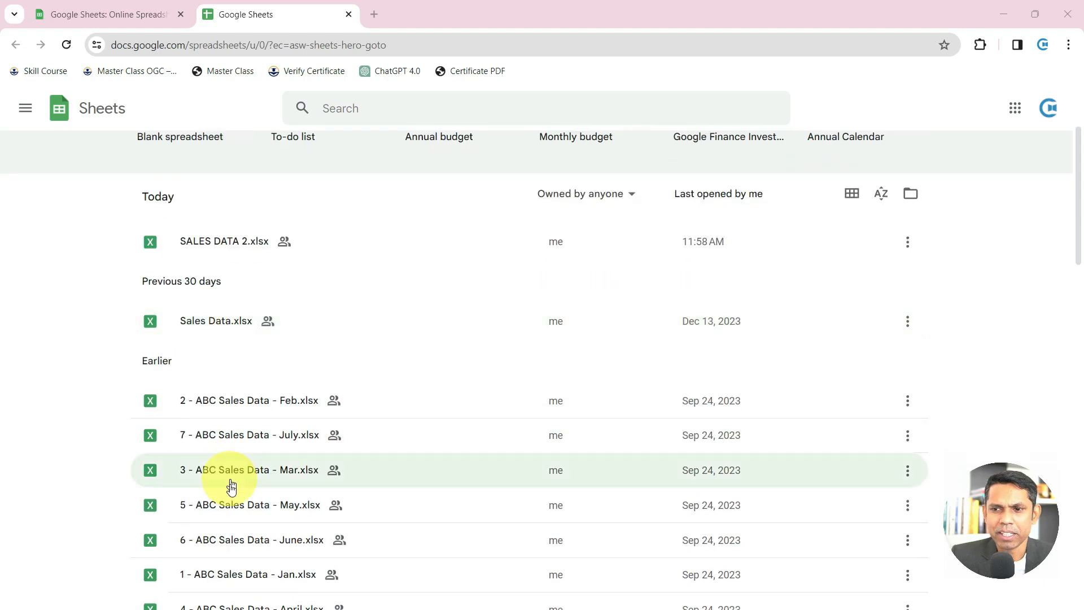
{"action": "scroll", "coordinate": [228, 501], "scroll_direction": "down", "scroll_amount": 7}
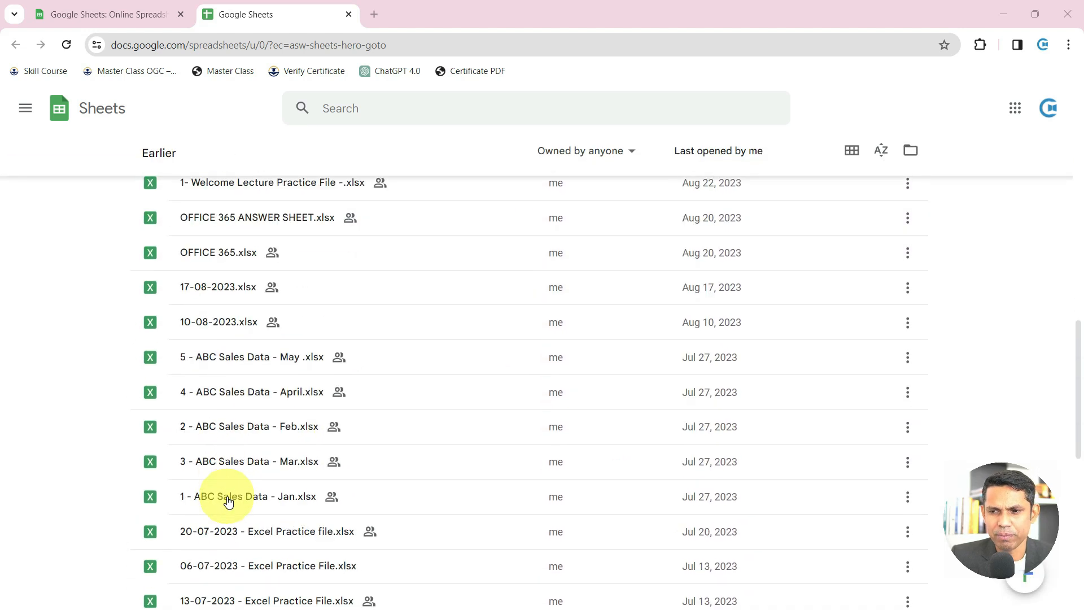
{"action": "scroll", "coordinate": [228, 501], "scroll_direction": "down", "scroll_amount": 10}
{"action": "scroll", "coordinate": [231, 502], "scroll_direction": "up", "scroll_amount": 5}
{"action": "scroll", "coordinate": [235, 504], "scroll_direction": "up", "scroll_amount": 15}
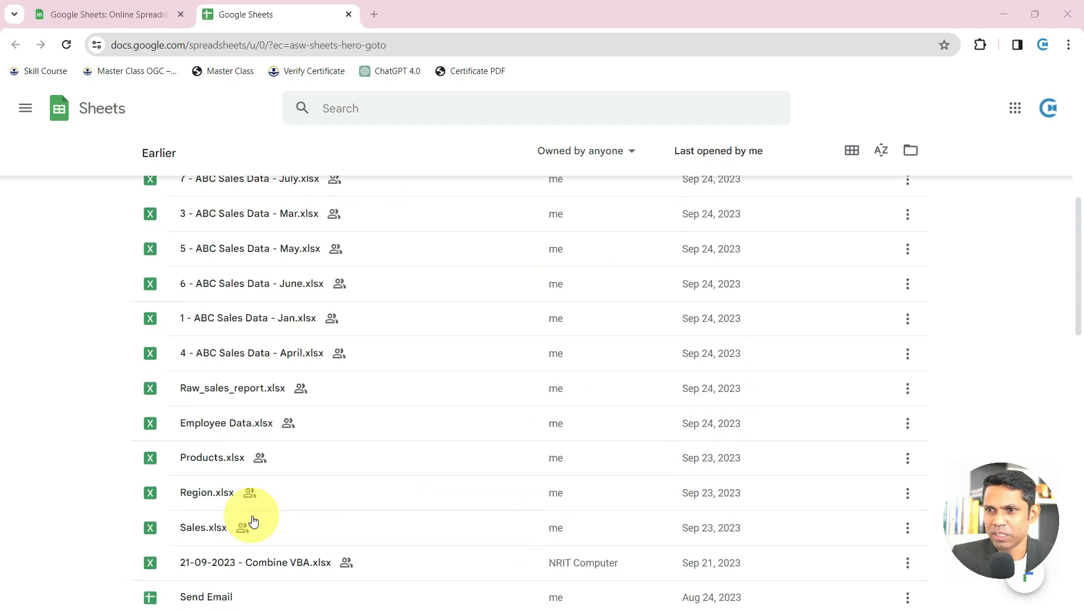
{"action": "scroll", "coordinate": [253, 520], "scroll_direction": "up", "scroll_amount": 4}
{"action": "scroll", "coordinate": [253, 520], "scroll_direction": "down", "scroll_amount": 4}
{"action": "scroll", "coordinate": [252, 520], "scroll_direction": "up", "scroll_amount": 5}
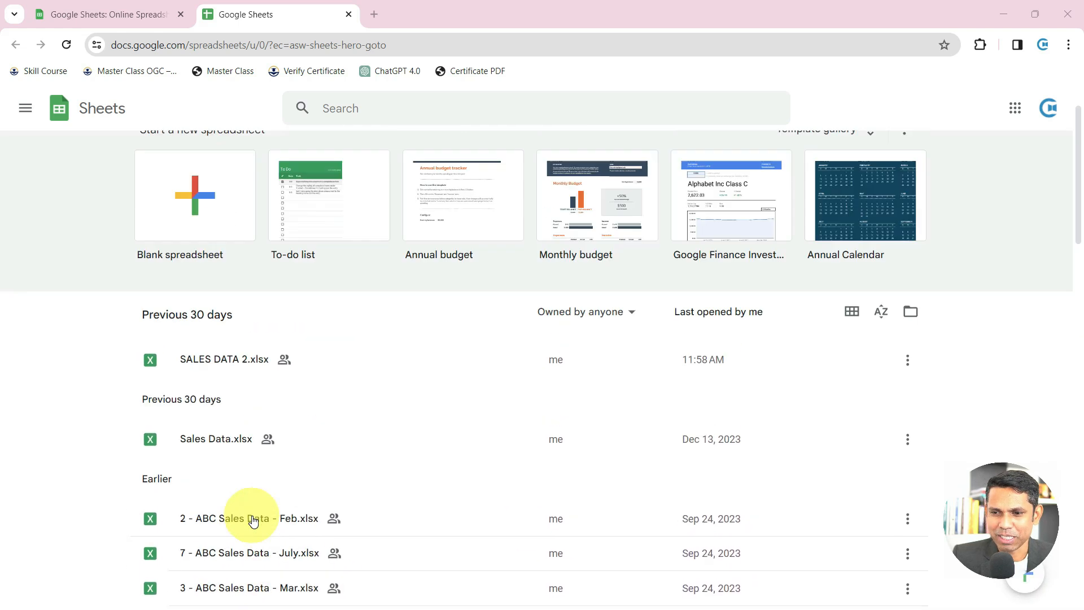
{"action": "scroll", "coordinate": [253, 521], "scroll_direction": "down", "scroll_amount": 4}
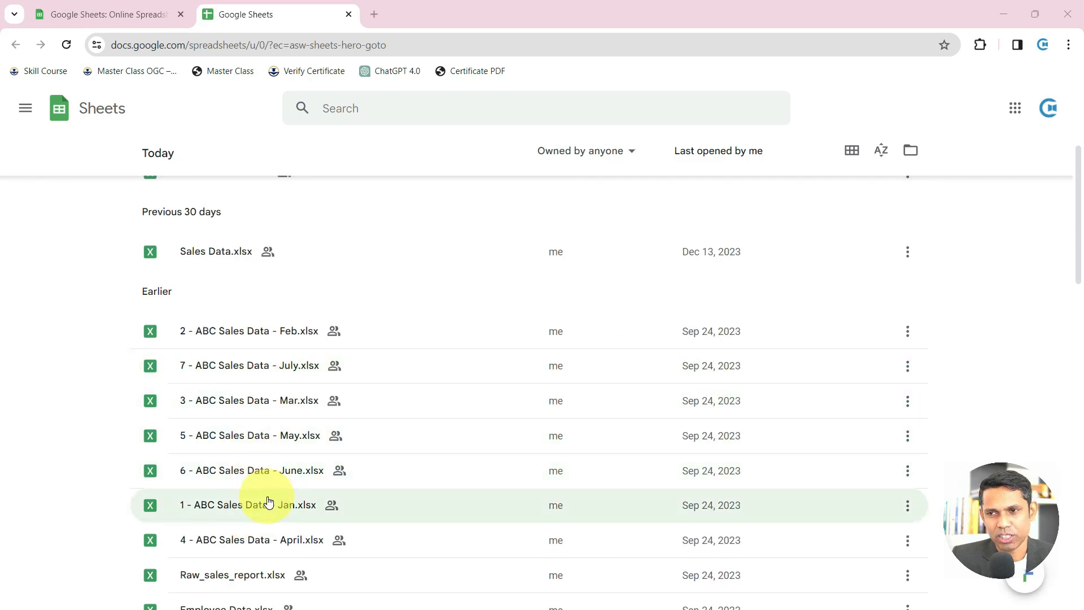
{"action": "scroll", "coordinate": [270, 502], "scroll_direction": "up", "scroll_amount": 4}
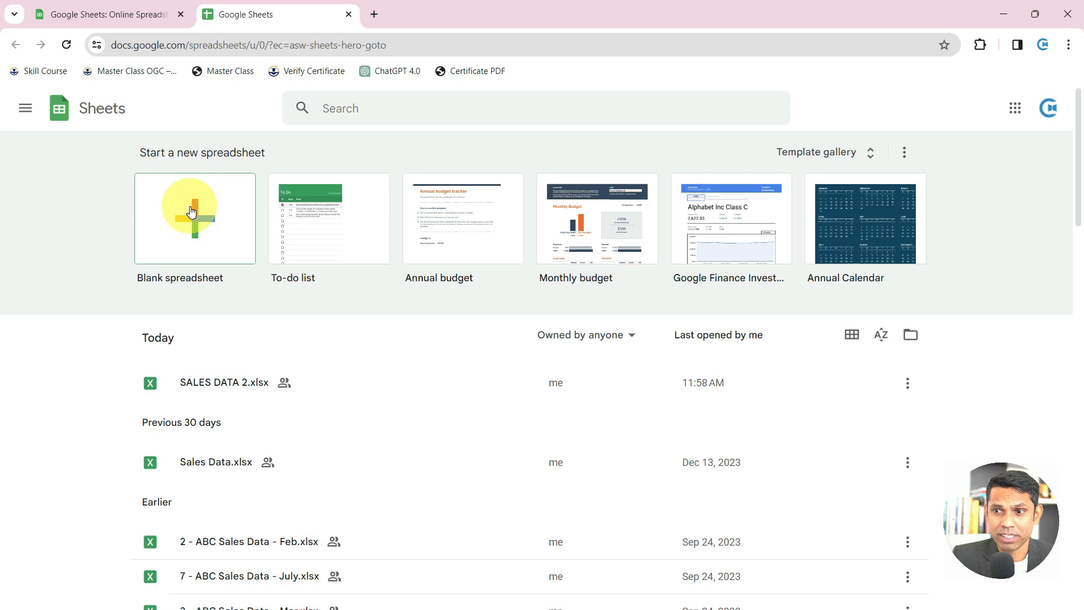
{"action": "left_click", "coordinate": [191, 212]}
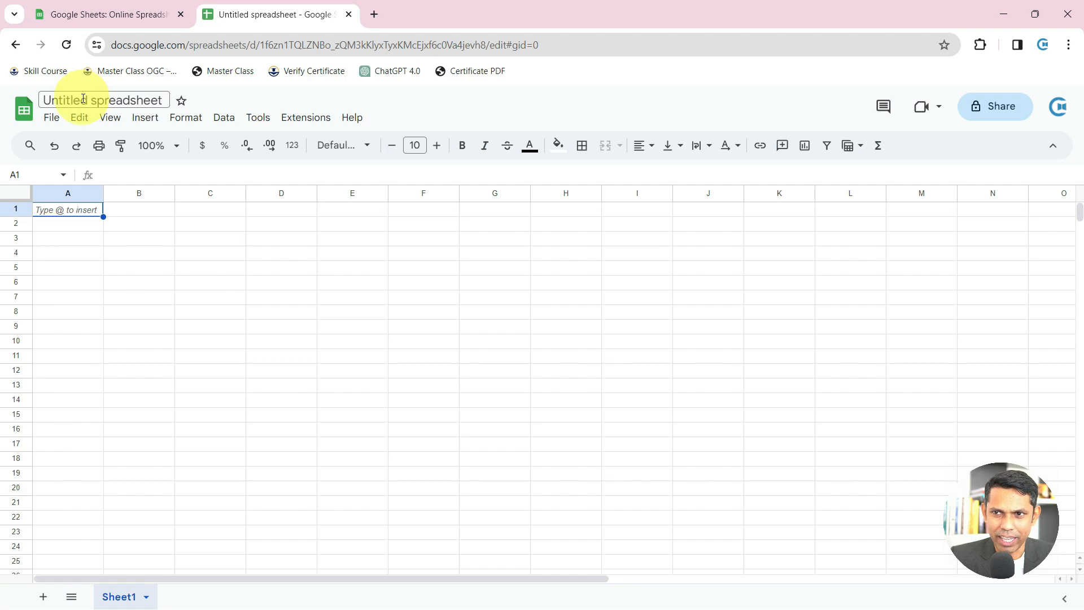
Replace the 'Untitled spreadsheet' title with 'My First File'
{"action": "left_click", "coordinate": [83, 99]}
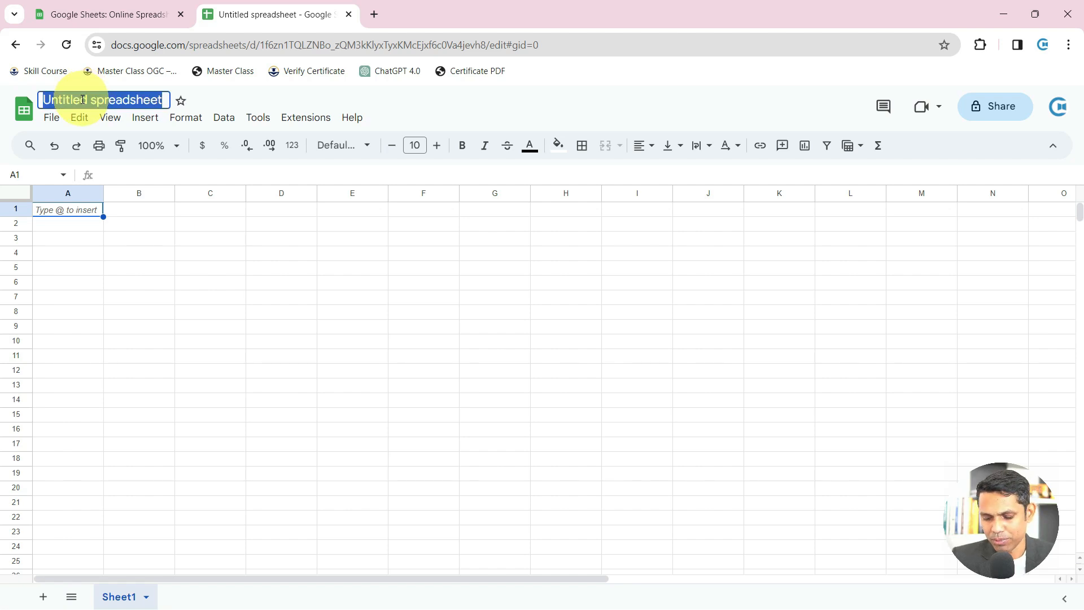
{"action": "key", "text": "BackSpace"}
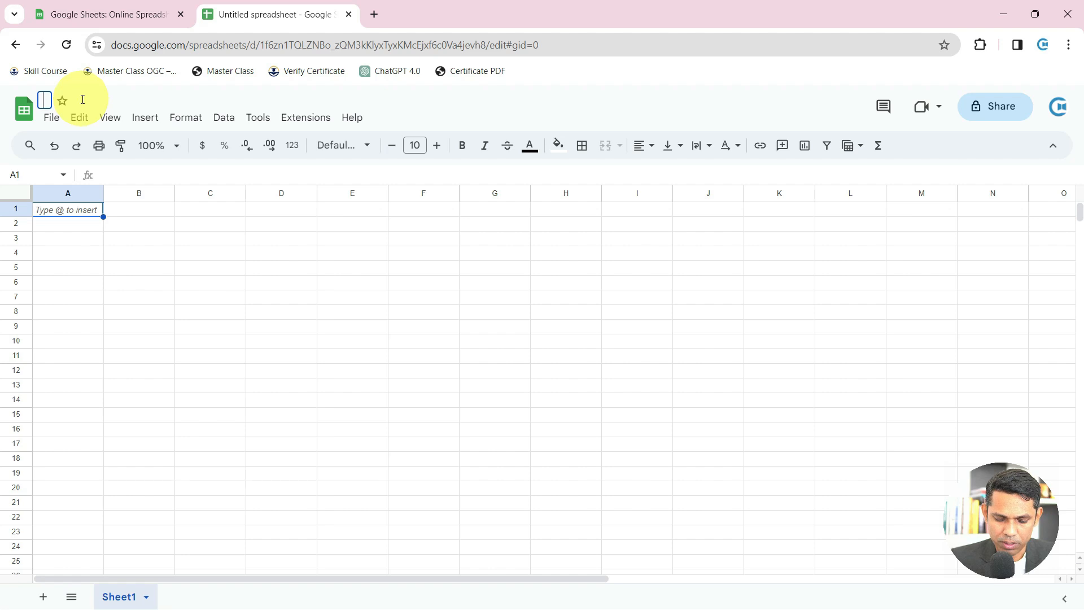
{"action": "type", "text": "m"}
{"action": "key", "text": "BackSpace"}
{"action": "key", "text": "BackSpace"}
{"action": "type", "text": "m"}
{"action": "key", "text": "BackSpace"}
{"action": "type", "text": "mY"}
{"action": "key", "text": "BackSpace"}
{"action": "key", "text": "BackSpace"}
{"action": "type", "text": "My "}
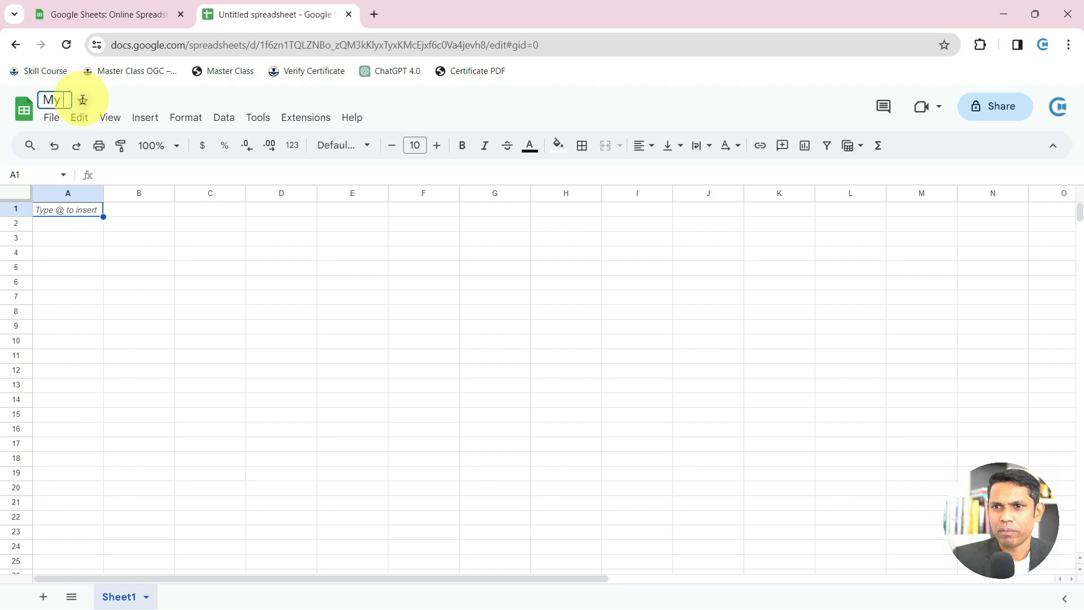
{"action": "type", "text": "First File"}
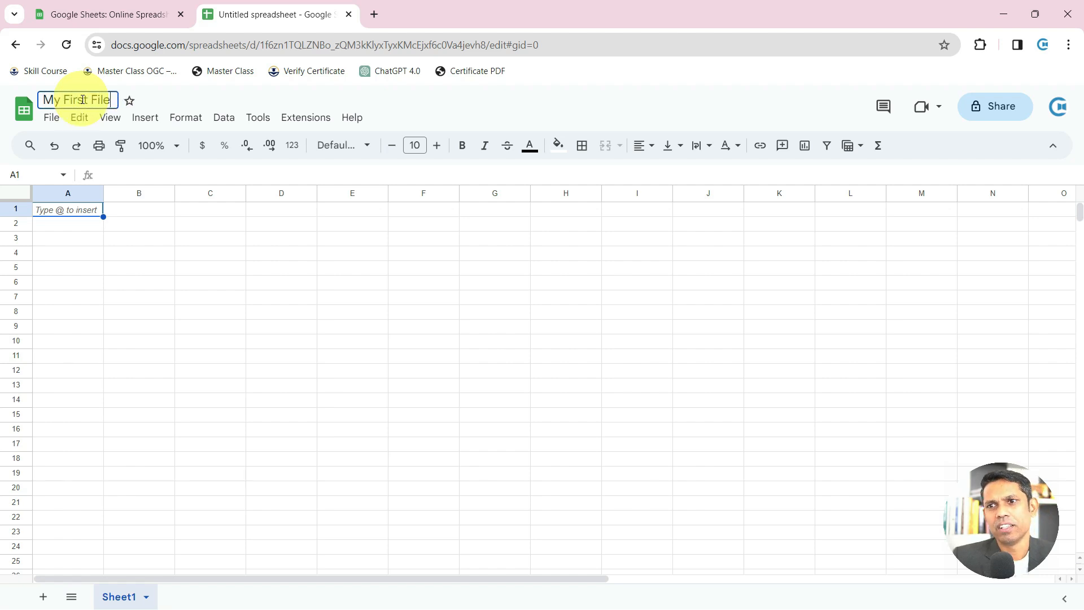
Confirm the new title 'My First File'
{"action": "left_click", "coordinate": [54, 250]}
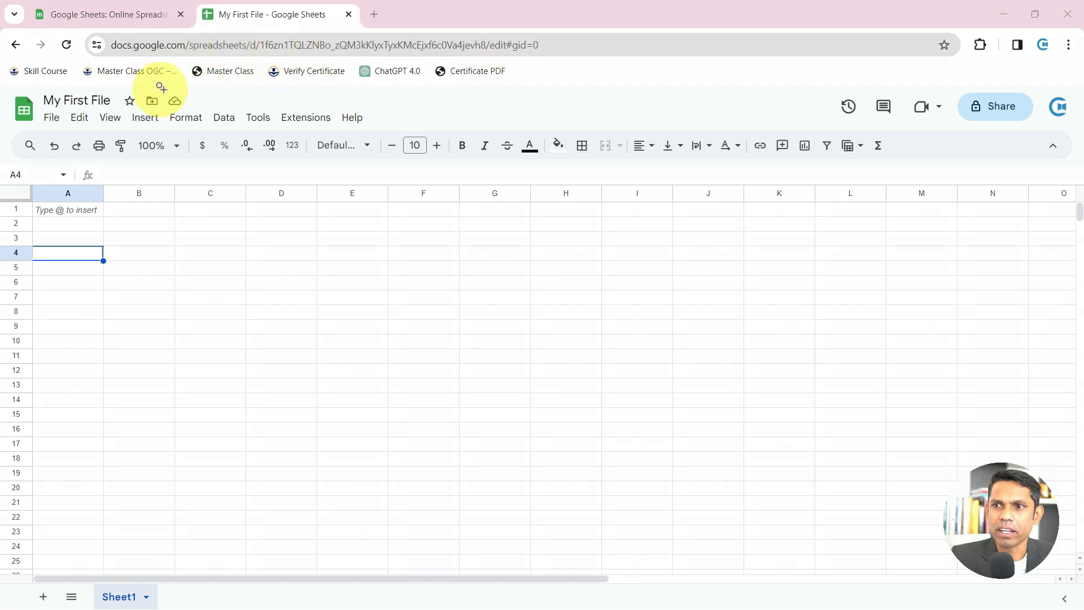
{"action": "left_click_drag", "start_coordinate": [161, 90], "coordinate": [238, 108]}
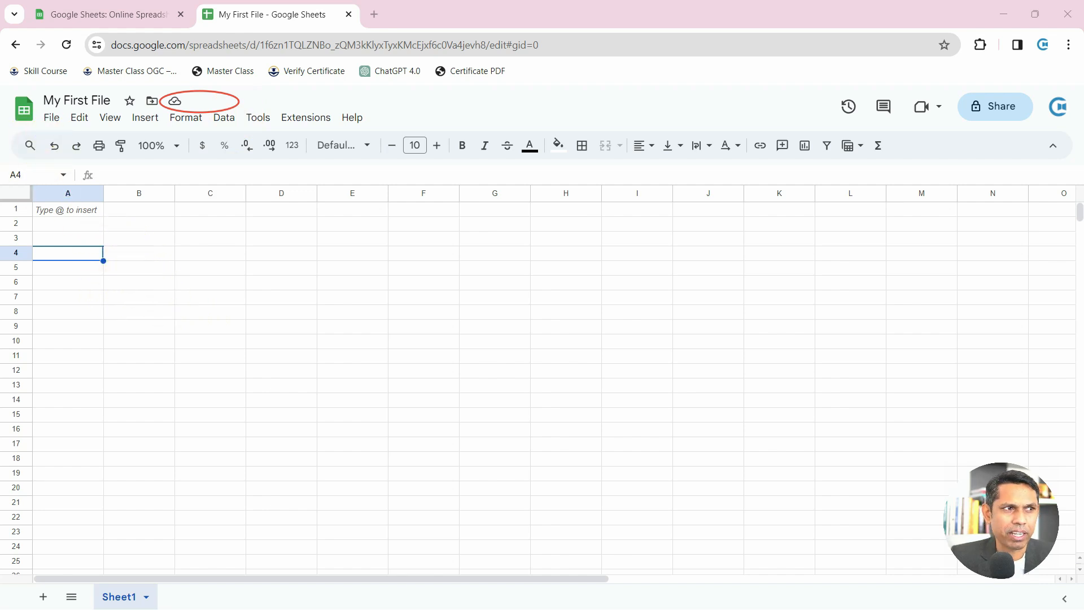
{"action": "left_click", "coordinate": [93, 222]}
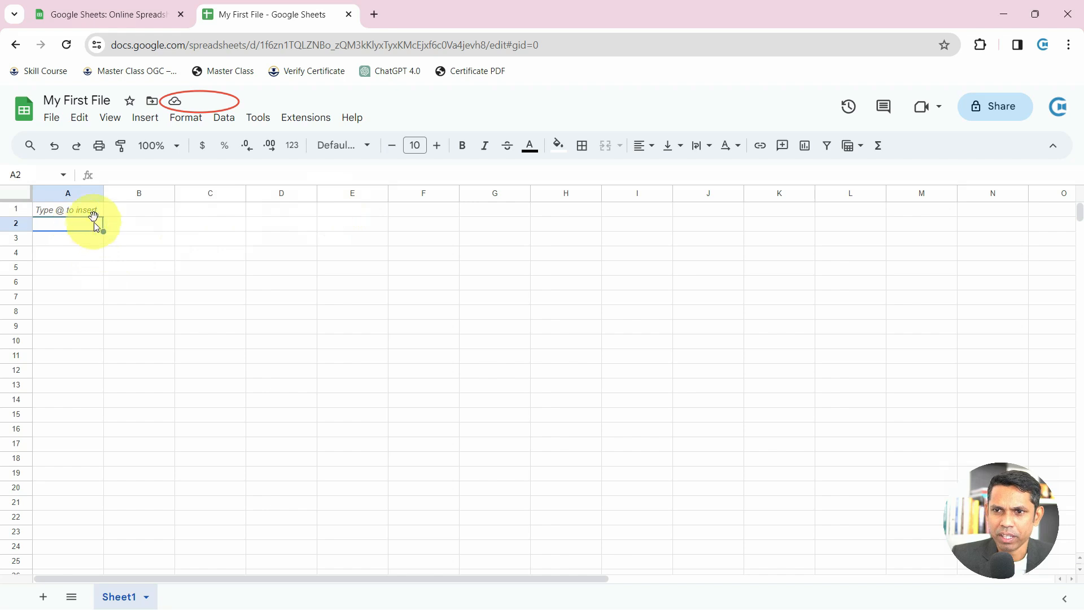
Enter the heading 'SR NO' in cell A1, then bring up the Move dialog
{"action": "left_click", "coordinate": [93, 210]}
{"action": "type", "text": "SR NO"}
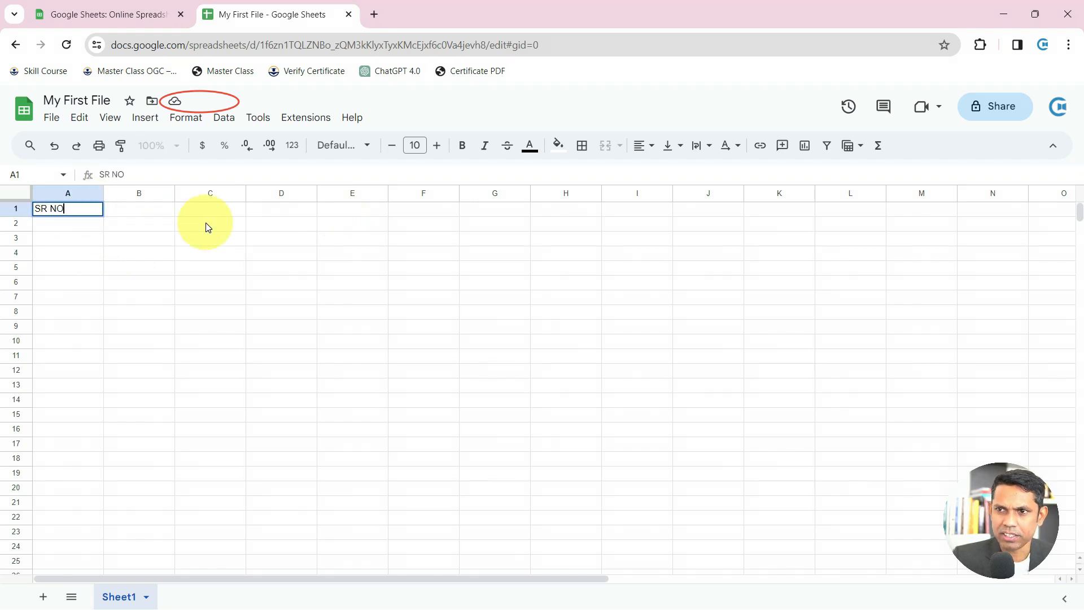
{"action": "key", "text": "Return"}
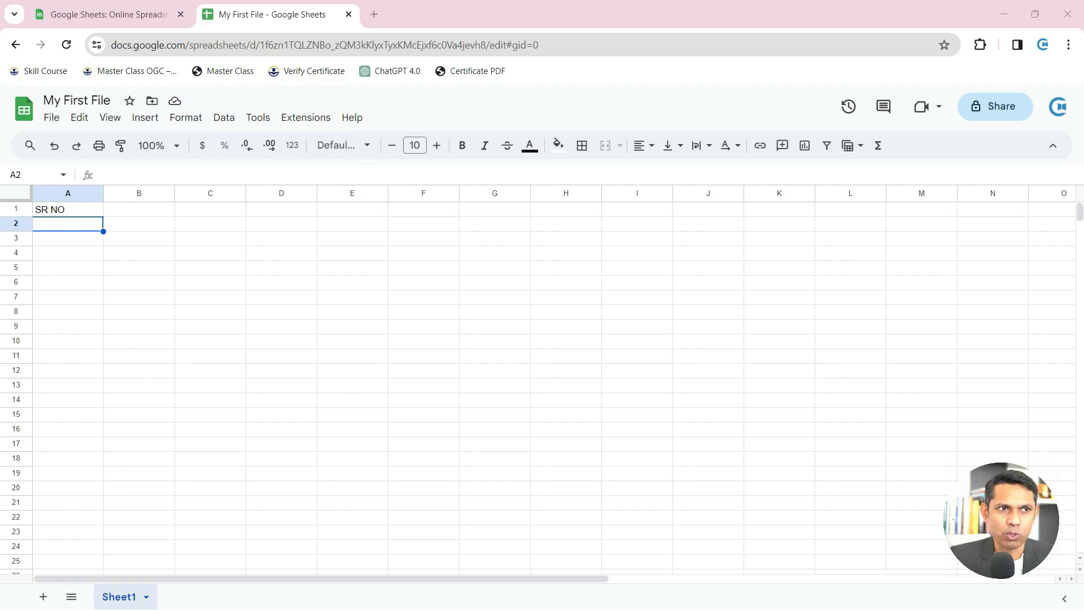
{"action": "left_click", "coordinate": [74, 215]}
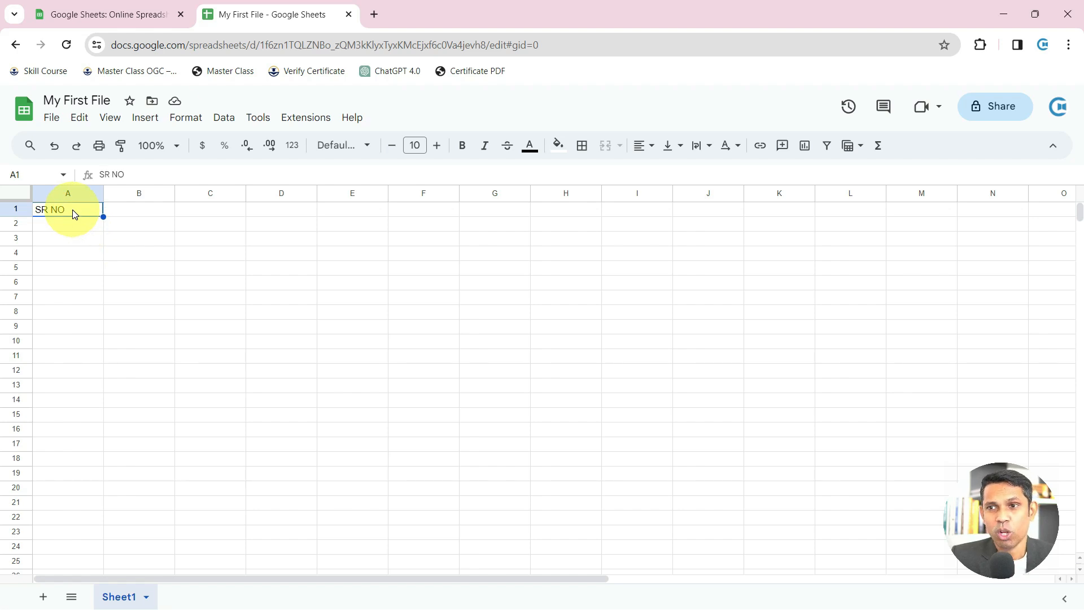
{"action": "left_click", "coordinate": [152, 105]}
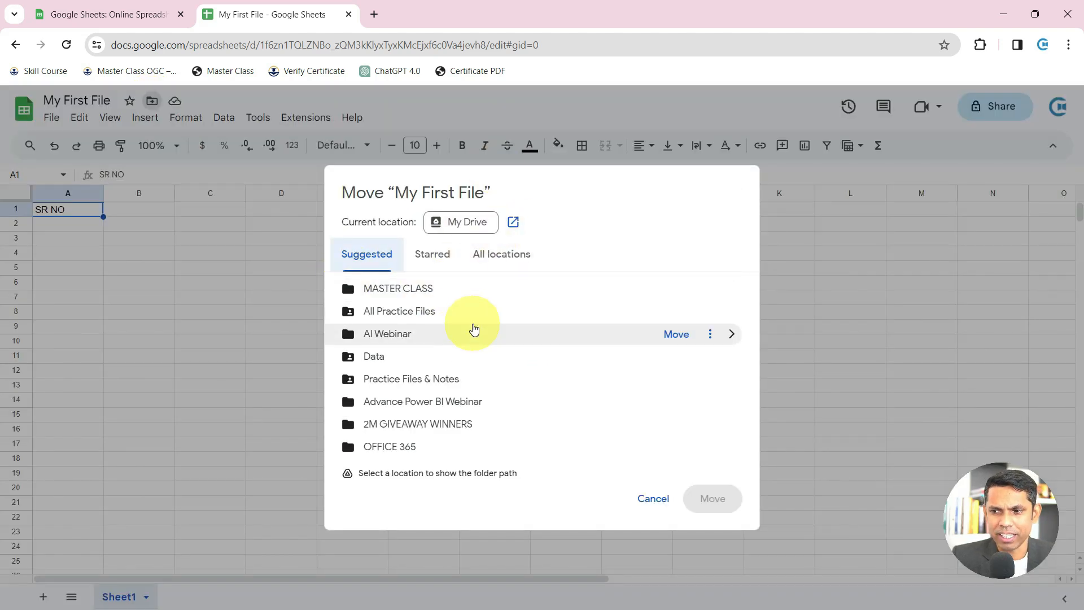
Dismiss the Move dialog without moving the file, then browse the menu bar menus without choosing anything
{"action": "key", "text": "Escape"}
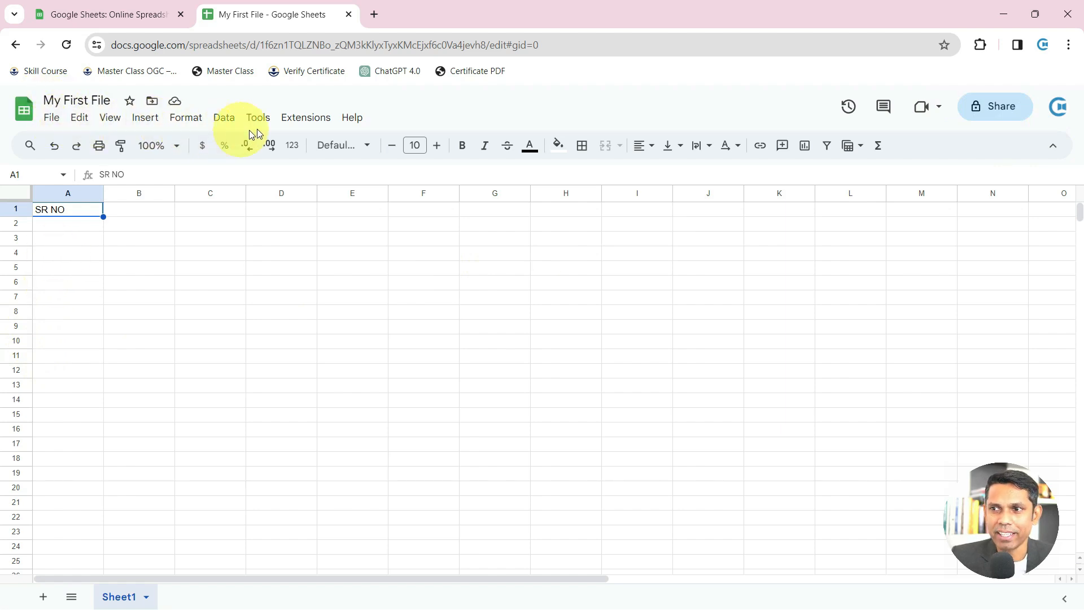
{"action": "left_click", "coordinate": [55, 126]}
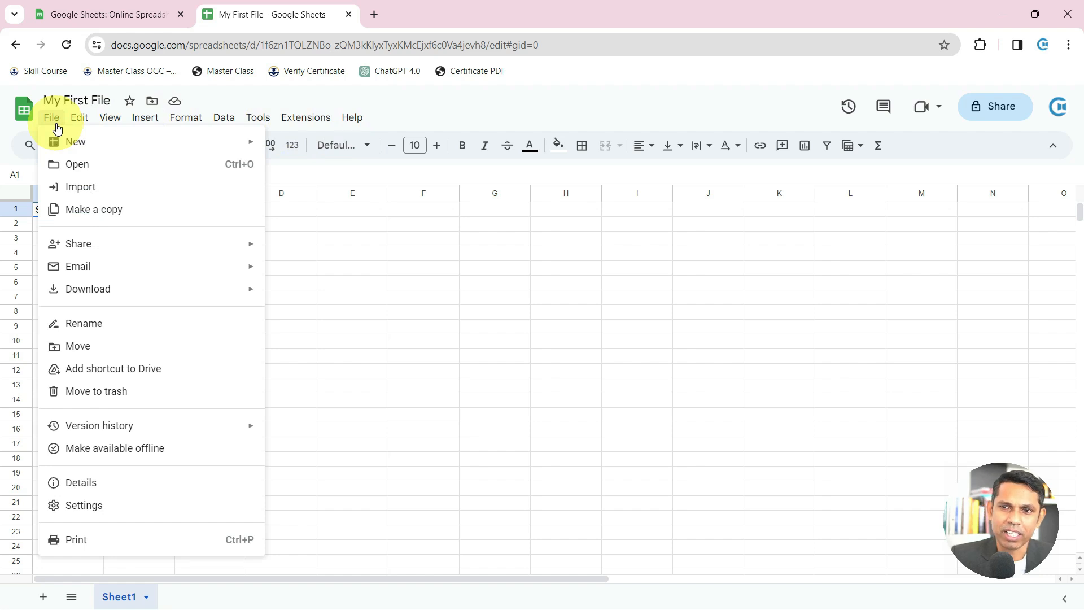
{"action": "left_click", "coordinate": [80, 119]}
{"action": "left_click", "coordinate": [84, 121]}
{"action": "mouse_move", "coordinate": [116, 123]}
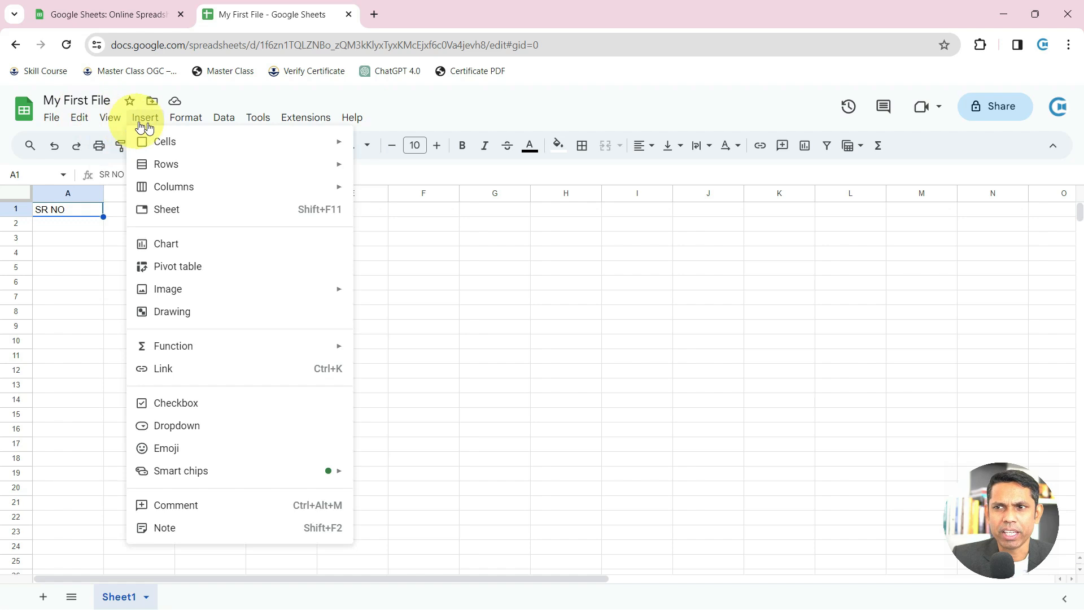
{"action": "mouse_move", "coordinate": [223, 121]}
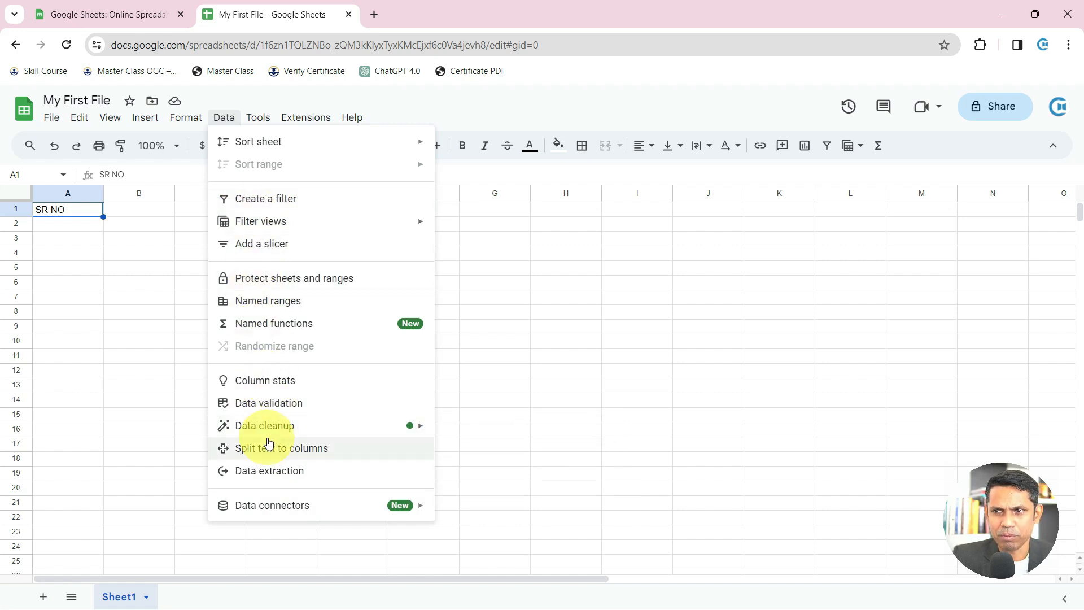
{"action": "mouse_move", "coordinate": [256, 114]}
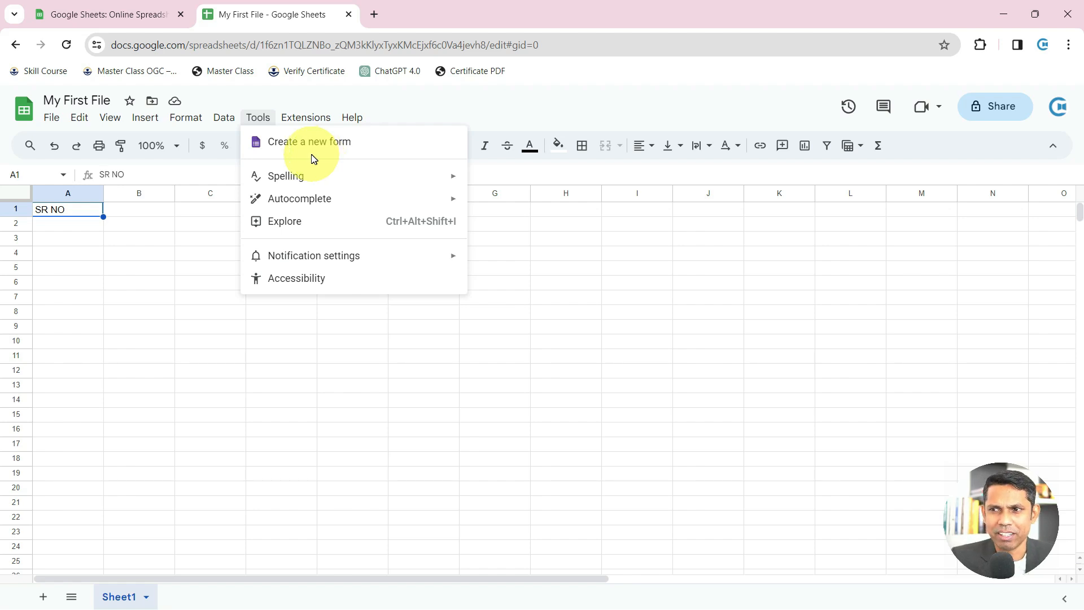
{"action": "left_click", "coordinate": [300, 129]}
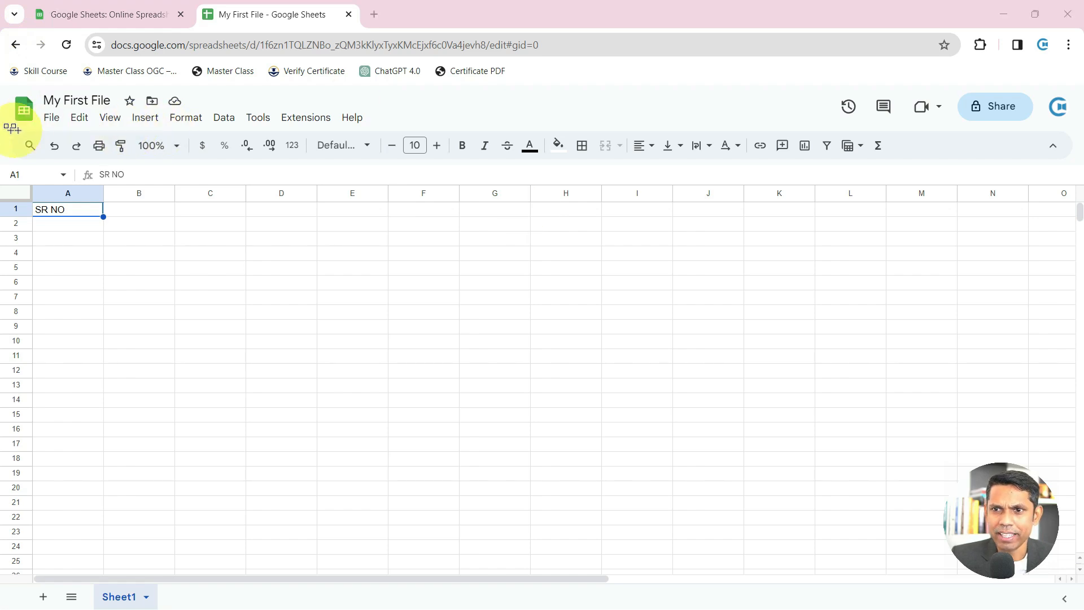
Highlight the strip above the grid to point out the Name box showing the cell reference
{"action": "mouse_move", "coordinate": [10, 130]}
{"action": "left_mouse_down"}
{"action": "mouse_move", "coordinate": [350, 168]}
{"action": "mouse_move", "coordinate": [878, 152]}
{"action": "mouse_move", "coordinate": [1076, 163]}
{"action": "left_mouse_up"}
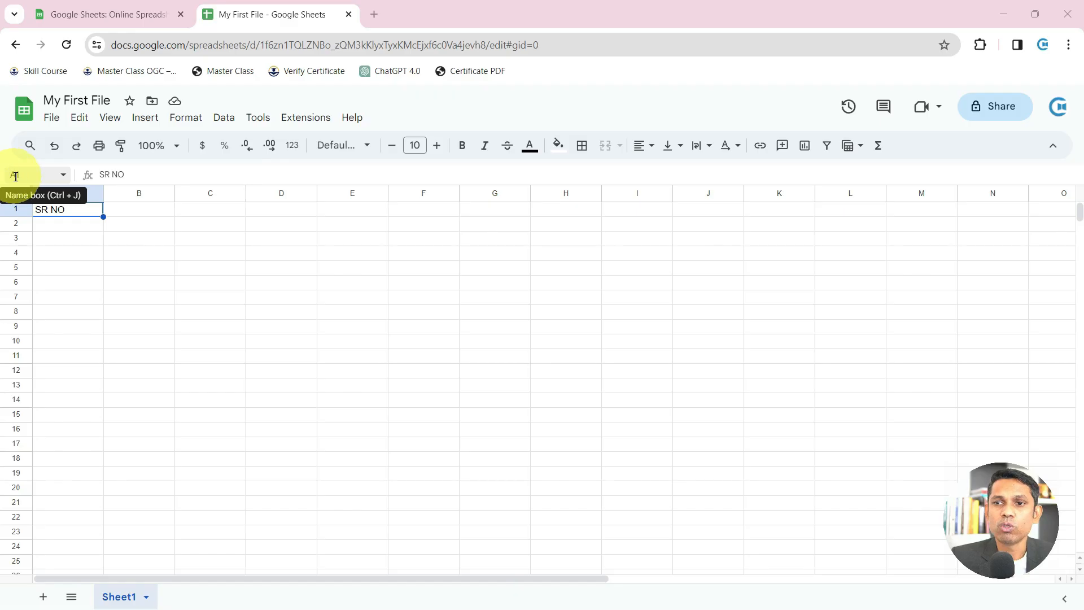
{"action": "left_click", "coordinate": [269, 407]}
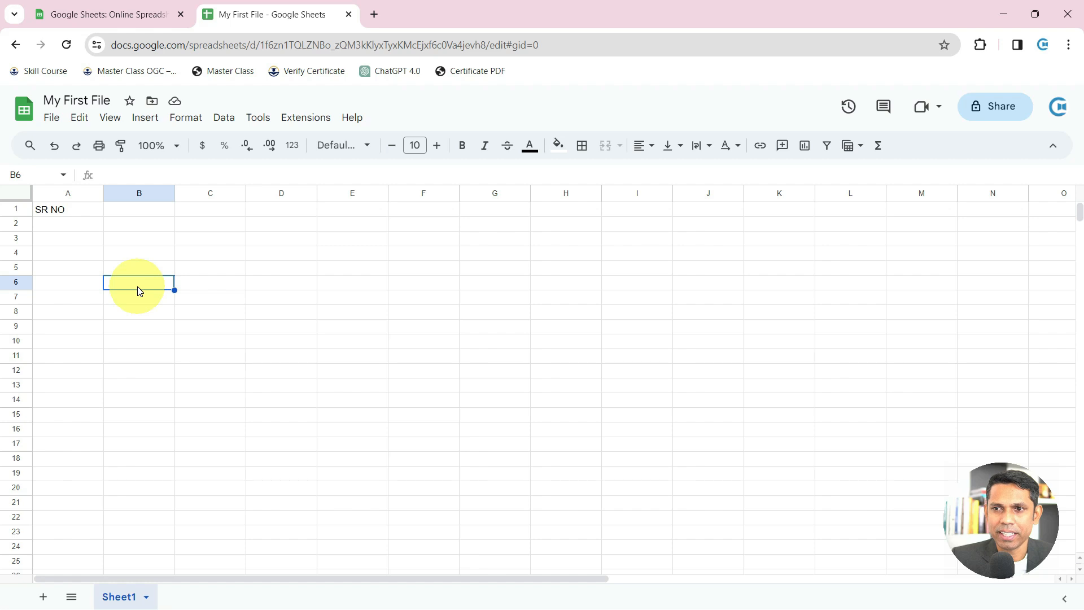
{"action": "left_click", "coordinate": [249, 323]}
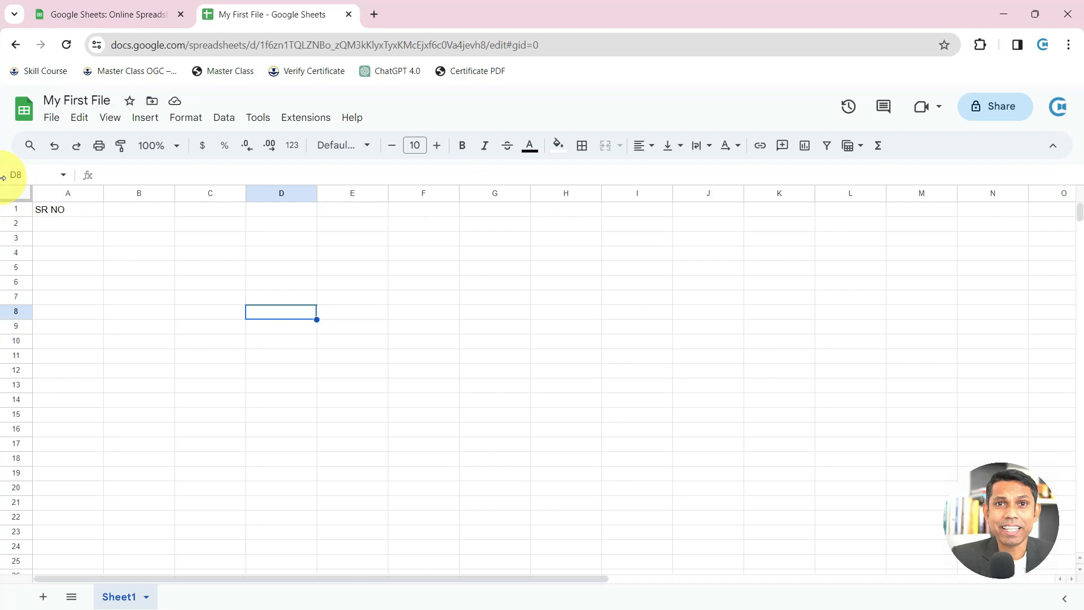
{"action": "left_click", "coordinate": [285, 190]}
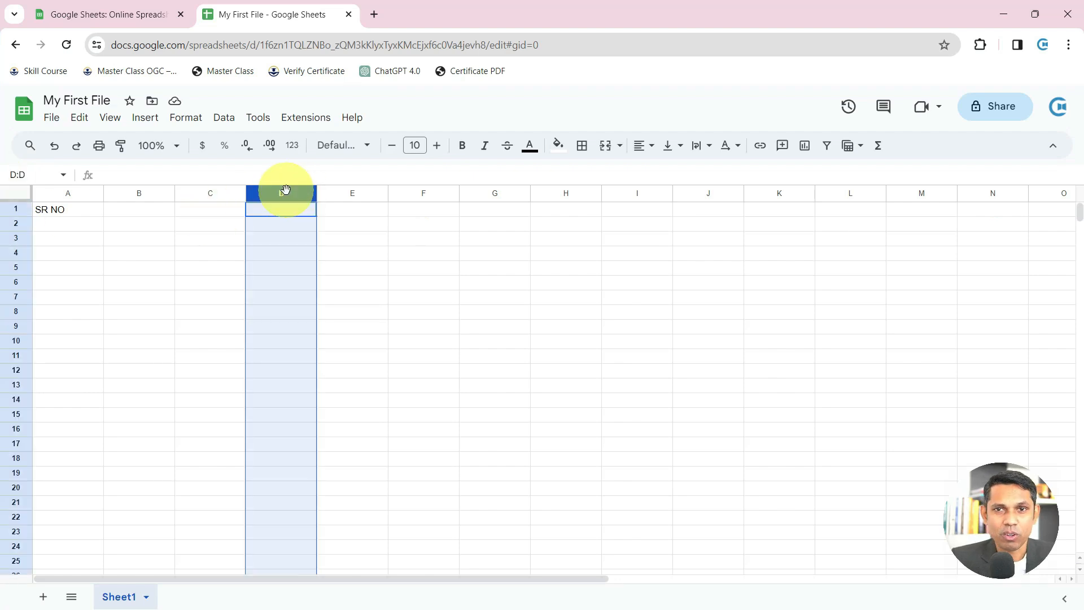
{"action": "left_click", "coordinate": [17, 311]}
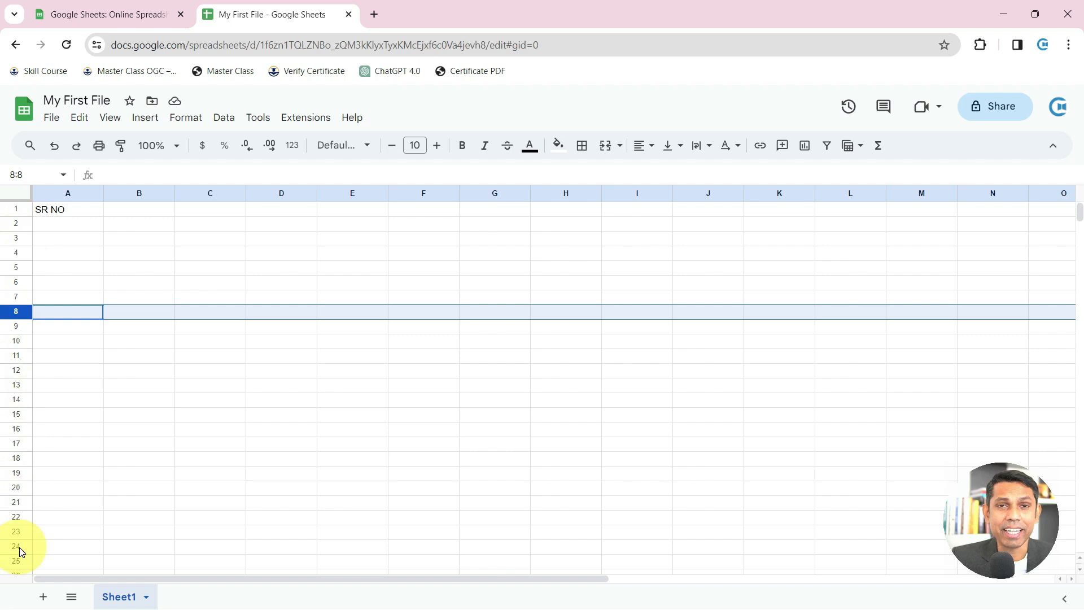
{"action": "left_click", "coordinate": [85, 193]}
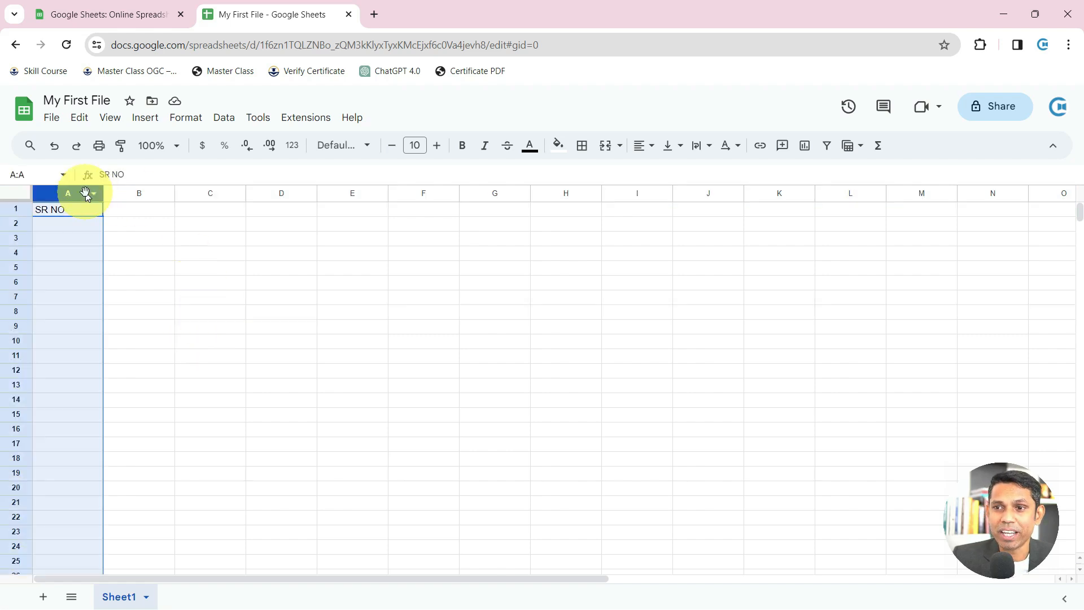
{"action": "left_click", "coordinate": [138, 193]}
{"action": "left_click", "coordinate": [212, 193]}
{"action": "right_click", "coordinate": [292, 191]}
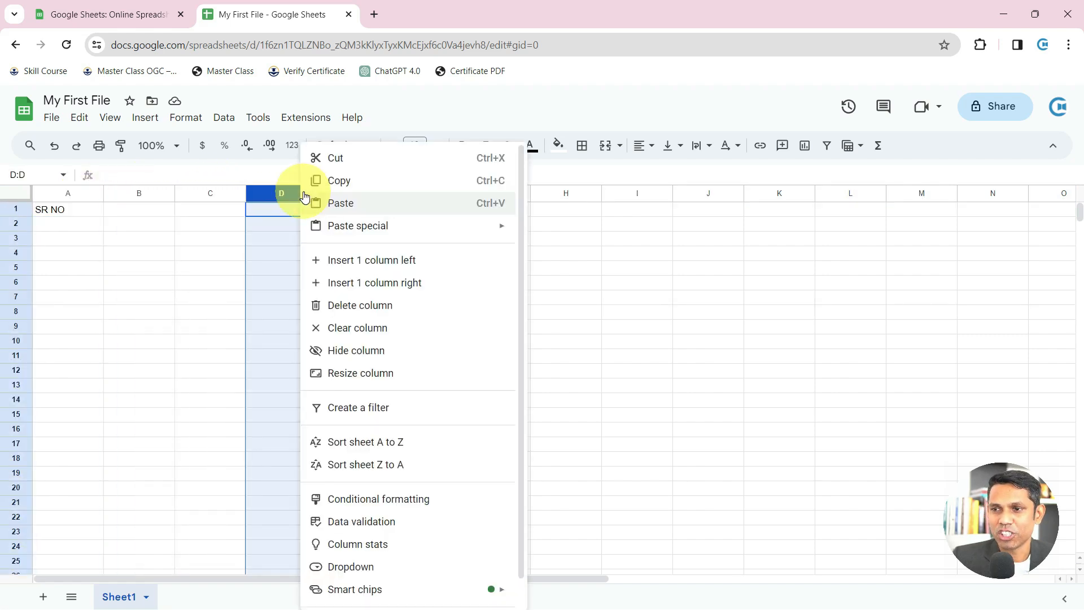
{"action": "left_click", "coordinate": [287, 190]}
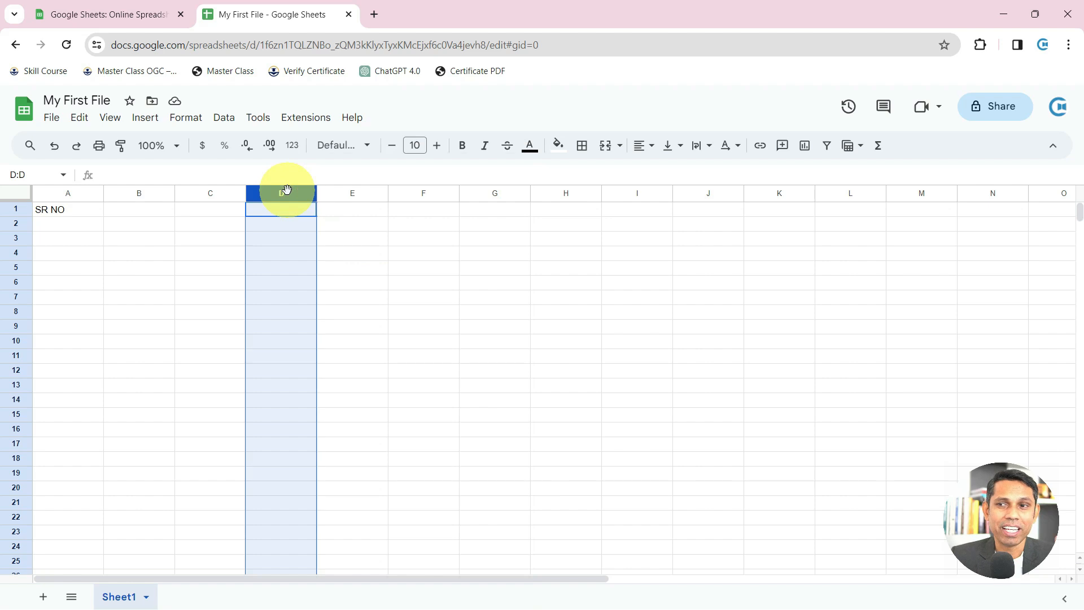
{"action": "left_click", "coordinate": [17, 270]}
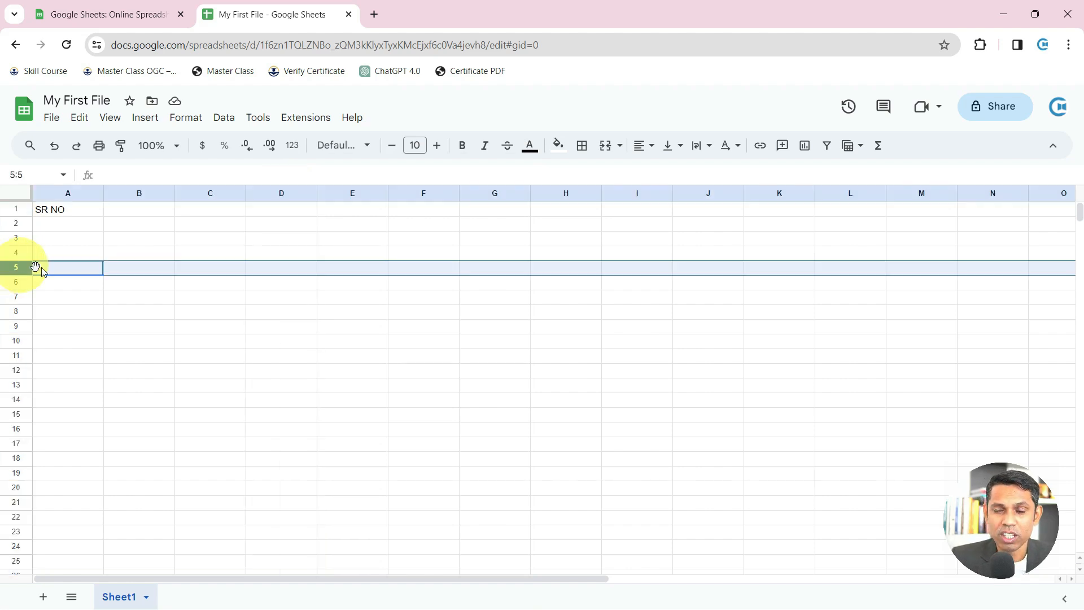
{"action": "left_click", "coordinate": [283, 193]}
{"action": "left_click", "coordinate": [276, 274]}
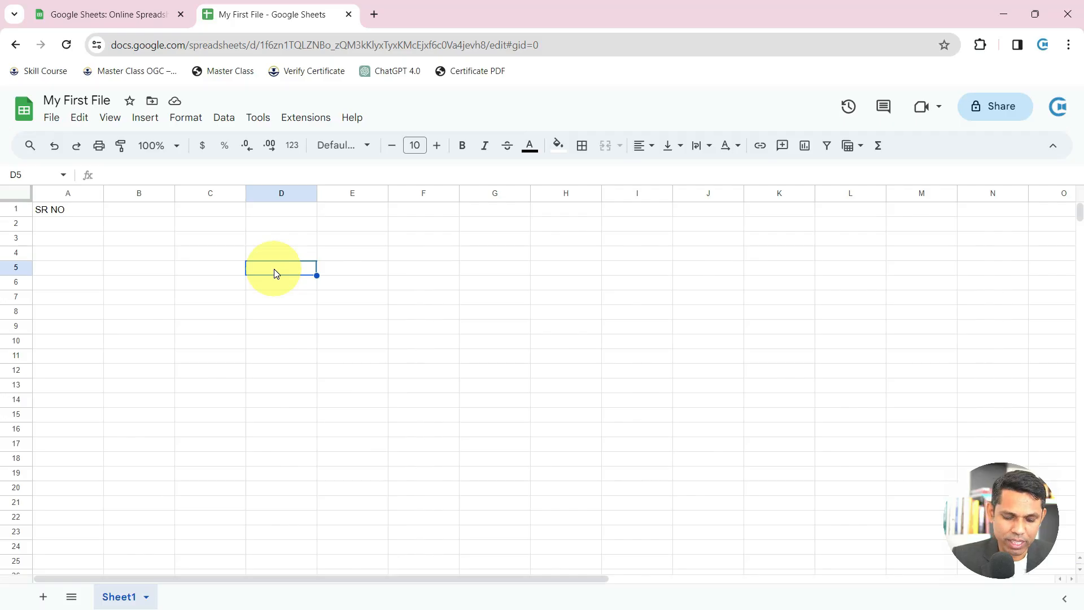
Cancel the unfinished D5 entry and practise selecting column D, row 5, D5 and F10
{"action": "type", "text": "cell"}
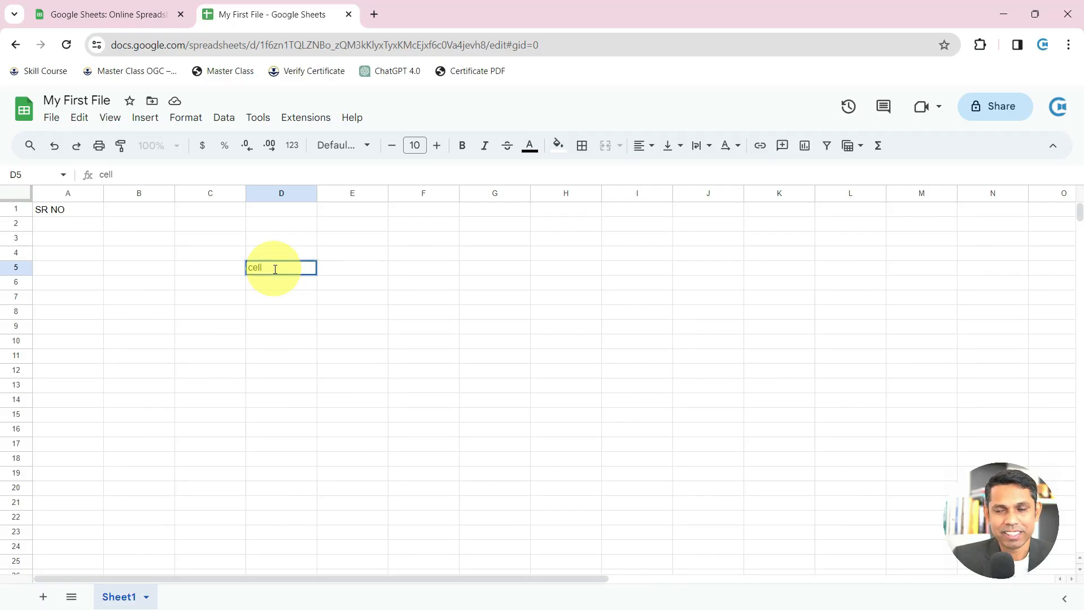
{"action": "key", "text": "Escape"}
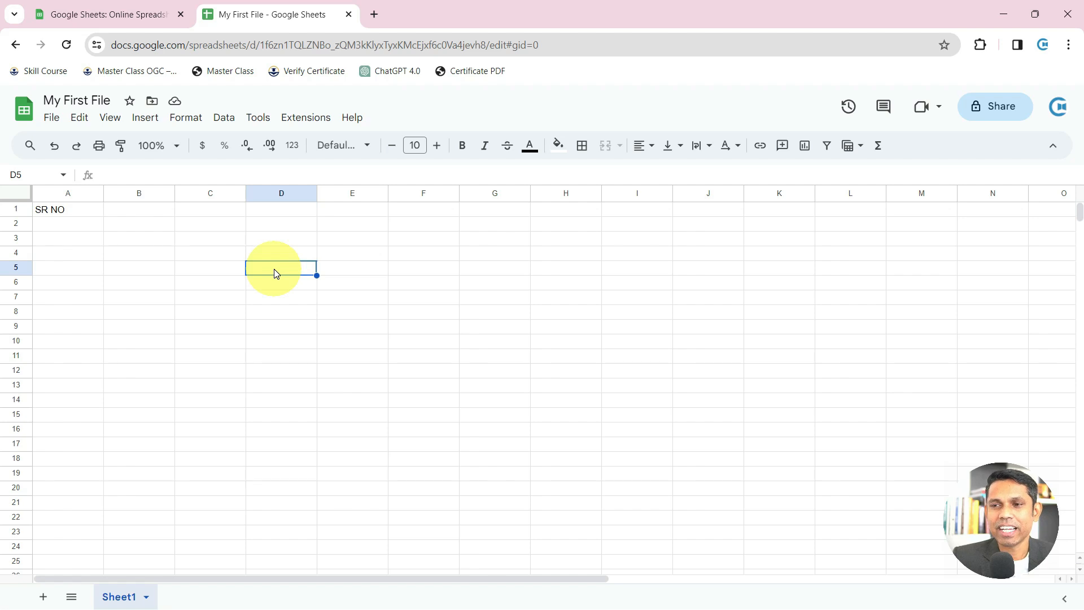
{"action": "left_click", "coordinate": [283, 194]}
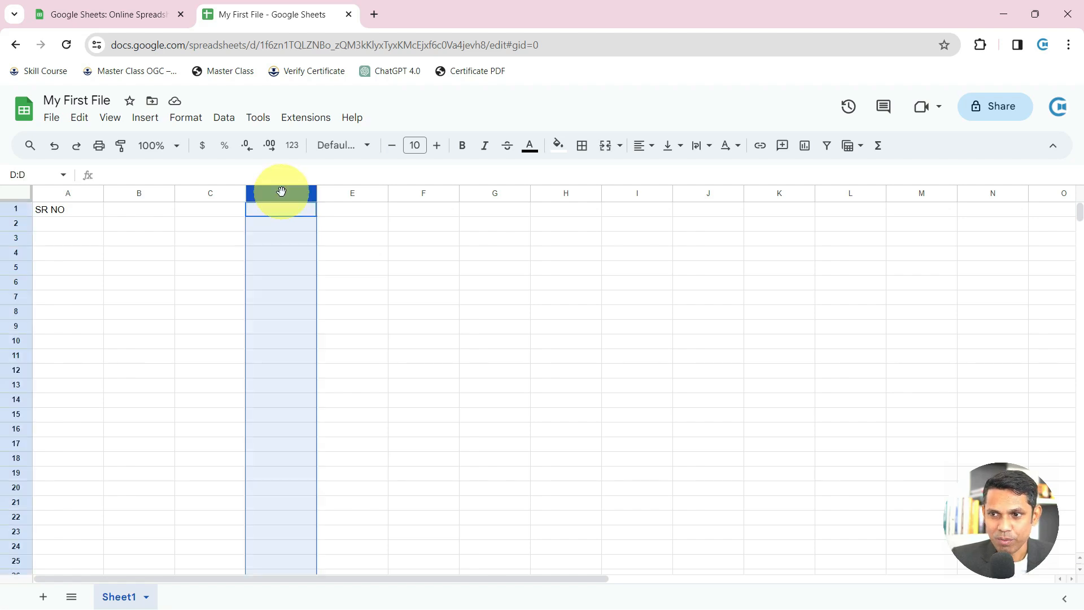
{"action": "left_click", "coordinate": [16, 267]}
{"action": "left_click", "coordinate": [282, 270]}
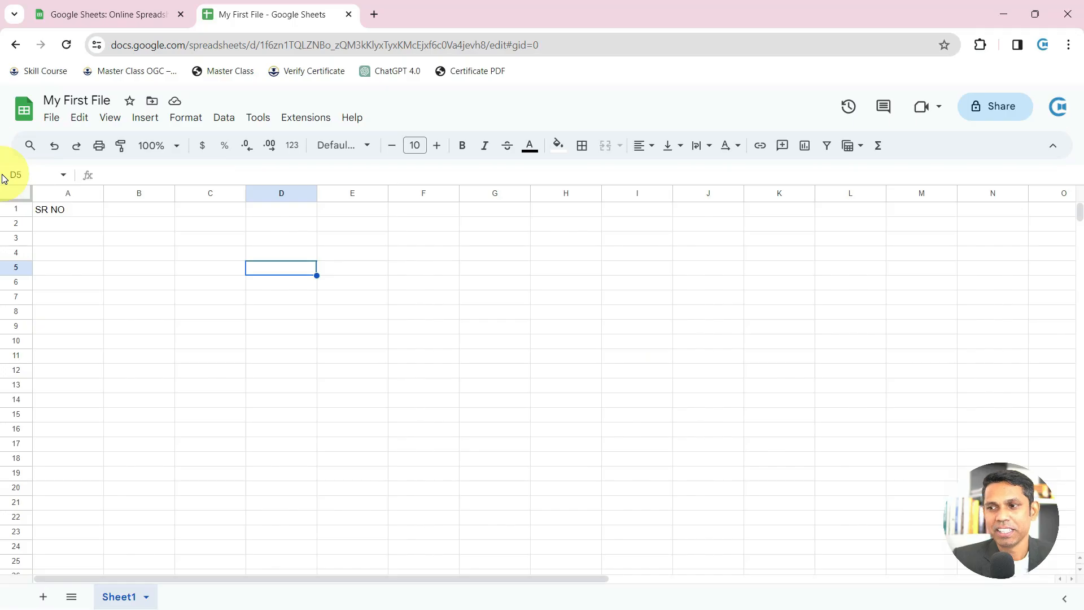
{"action": "left_click", "coordinate": [416, 345]}
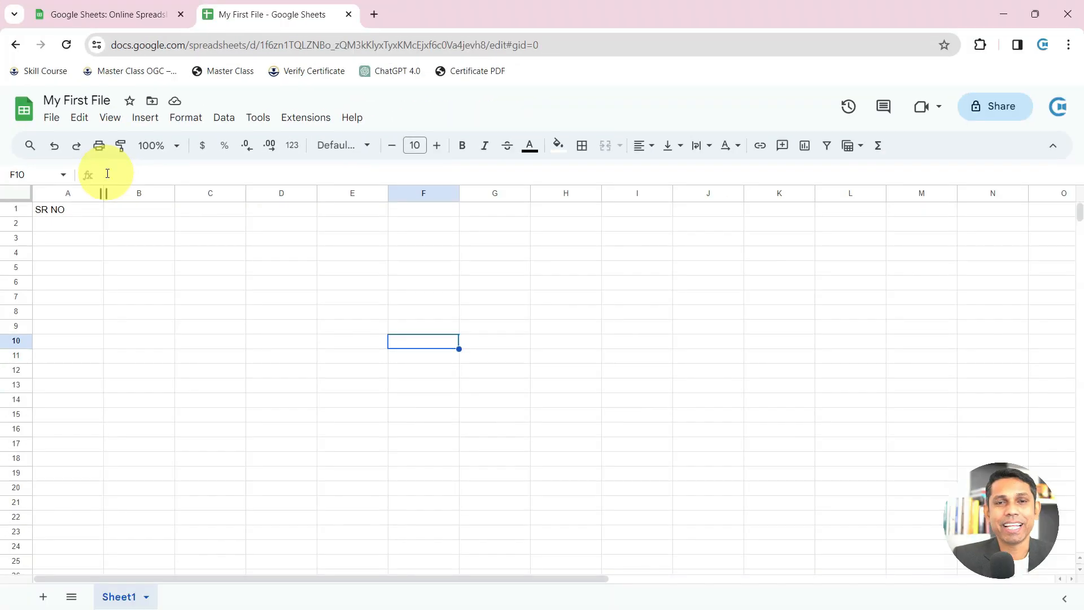
Enter the number 5000 in cell D5
{"action": "left_click", "coordinate": [299, 270]}
{"action": "type", "text": "50"}
{"action": "key", "text": "Return"}
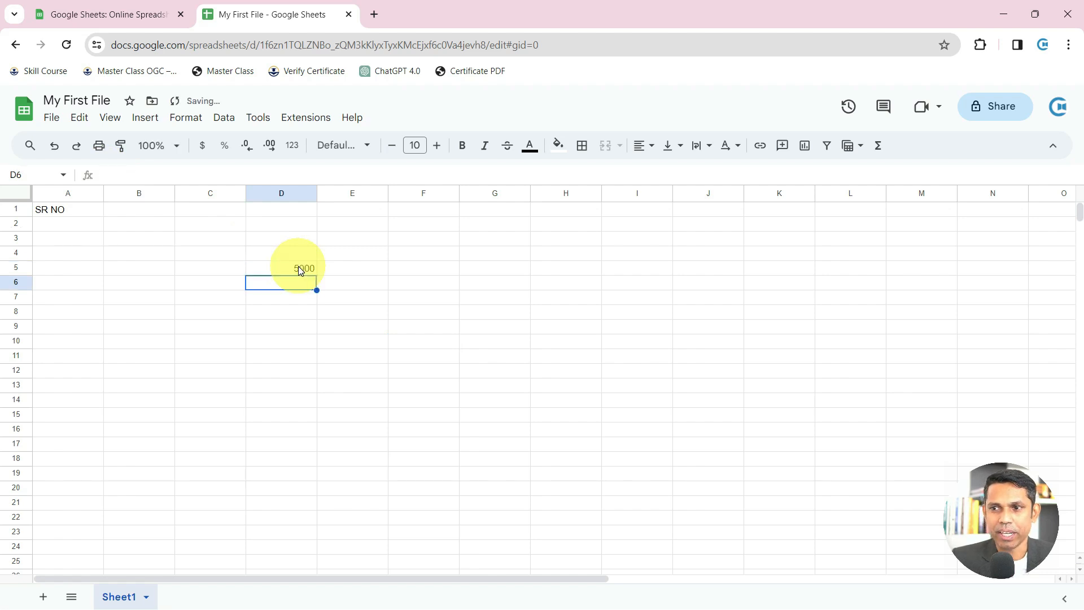
{"action": "left_click", "coordinate": [298, 266]}
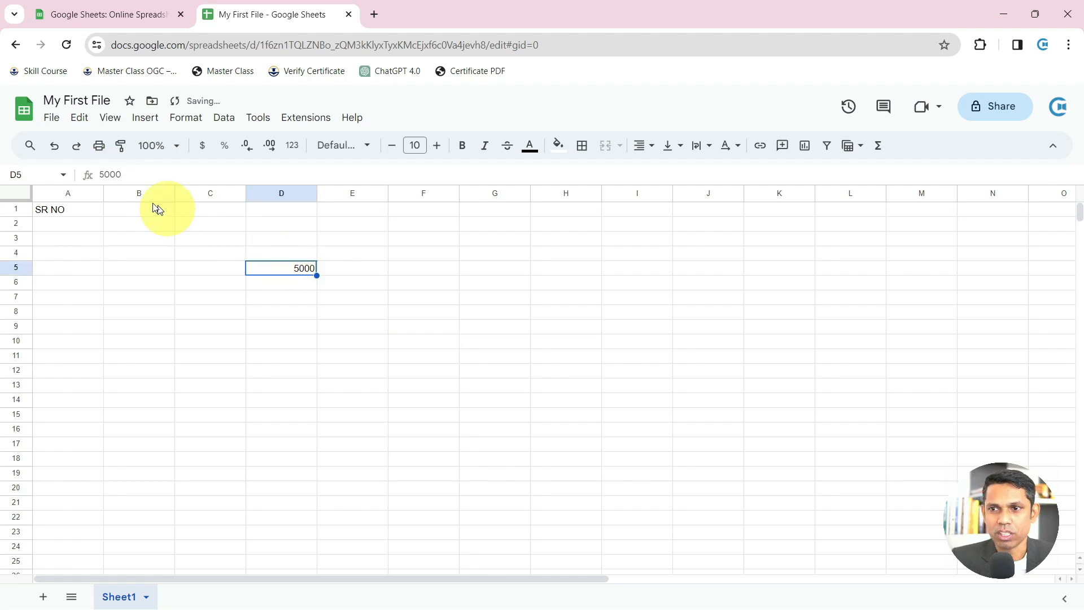
Enter the text 'abc' in cell D7
{"action": "left_click", "coordinate": [288, 297]}
{"action": "type", "text": "abc"}
{"action": "key", "text": "Return"}
{"action": "left_click", "coordinate": [287, 294]}
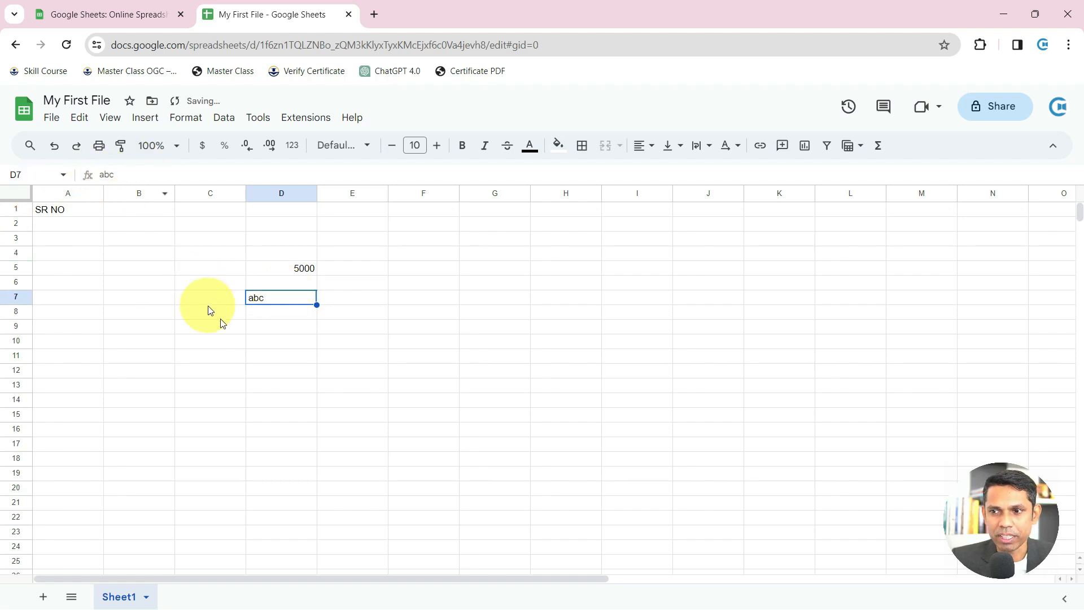
{"action": "left_click", "coordinate": [250, 333]}
Enter =25*20 in D9 to show 500, then compare D9, D5 and D7 contents
{"action": "type", "text": "="}
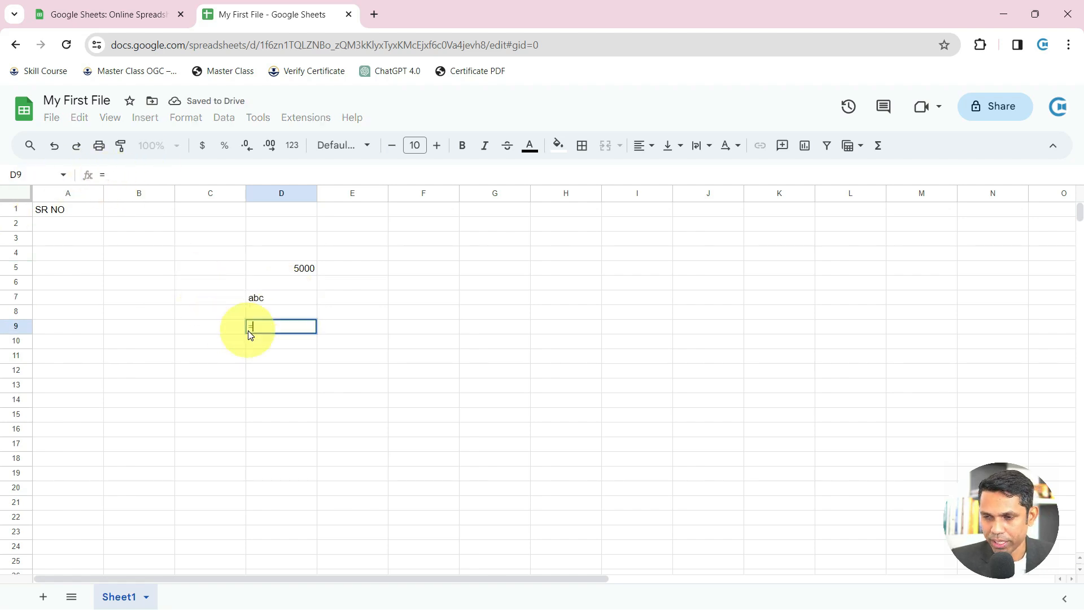
{"action": "type", "text": "2"}
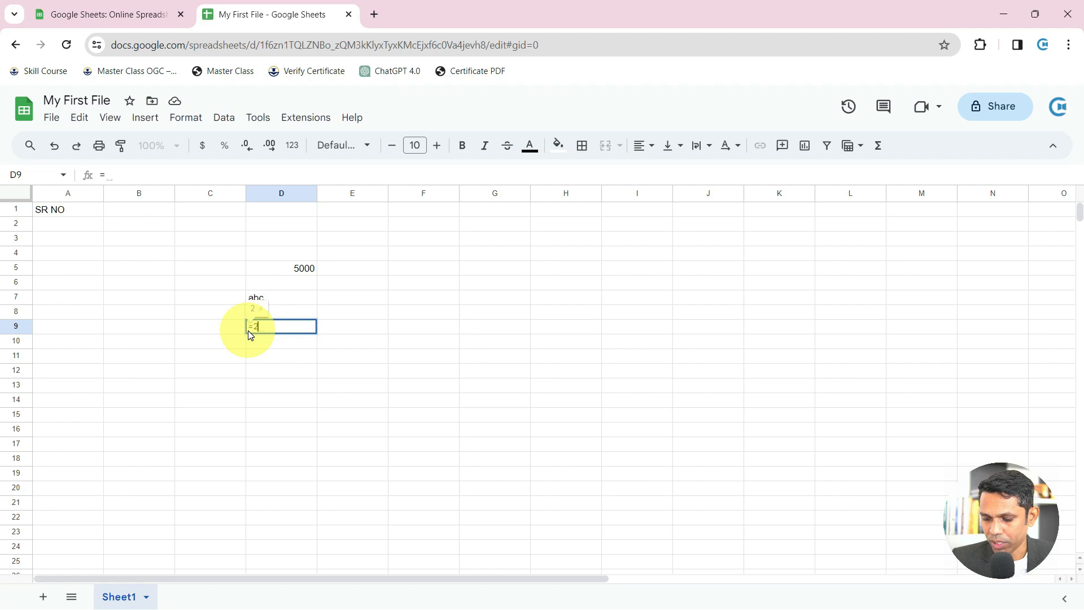
{"action": "type", "text": "5*20"}
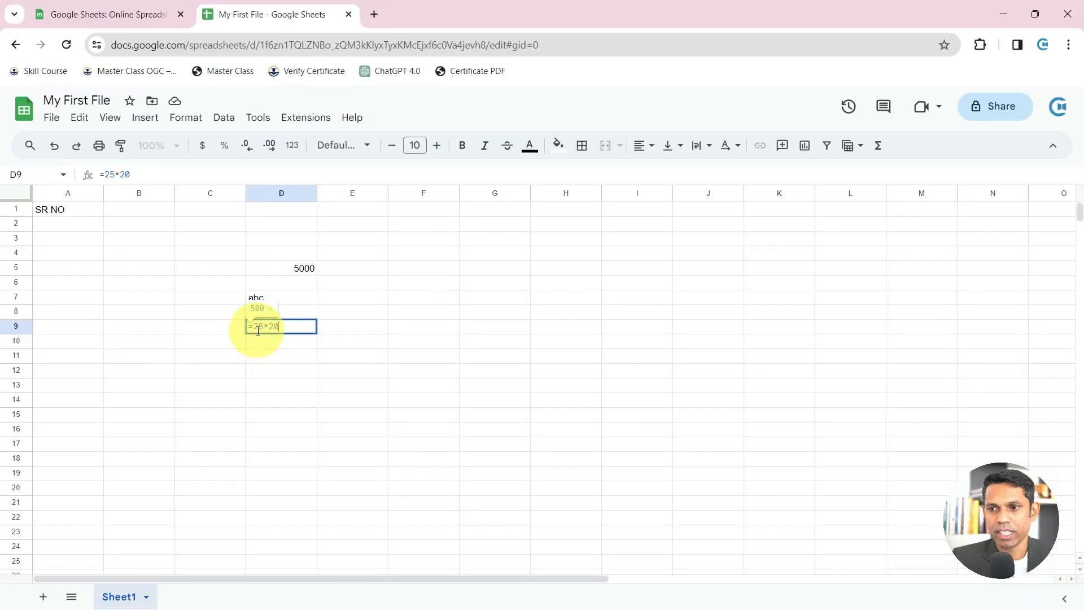
{"action": "key", "text": "Return"}
{"action": "left_click", "coordinate": [257, 332]}
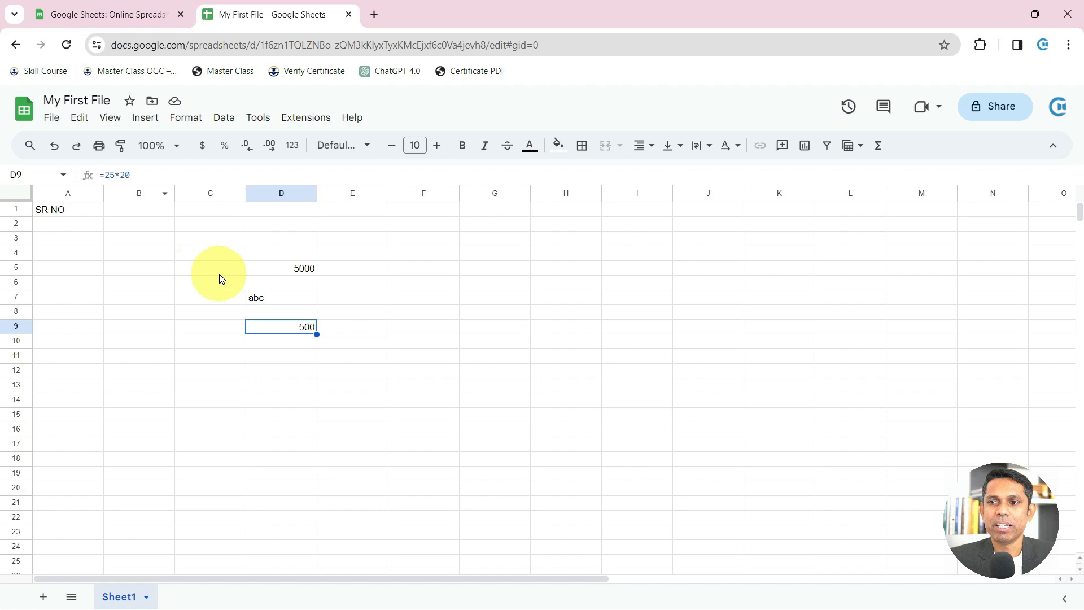
{"action": "left_click", "coordinate": [300, 269]}
{"action": "left_click", "coordinate": [273, 299]}
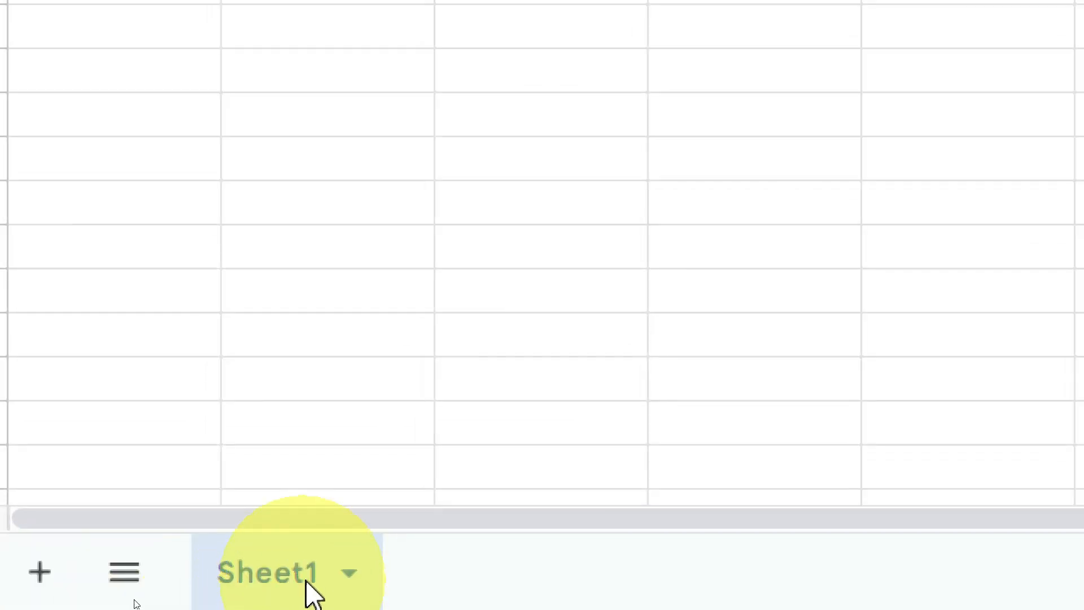
Add Sheet2 and Sheet3 and switch between all three sheets
{"action": "left_click", "coordinate": [41, 582]}
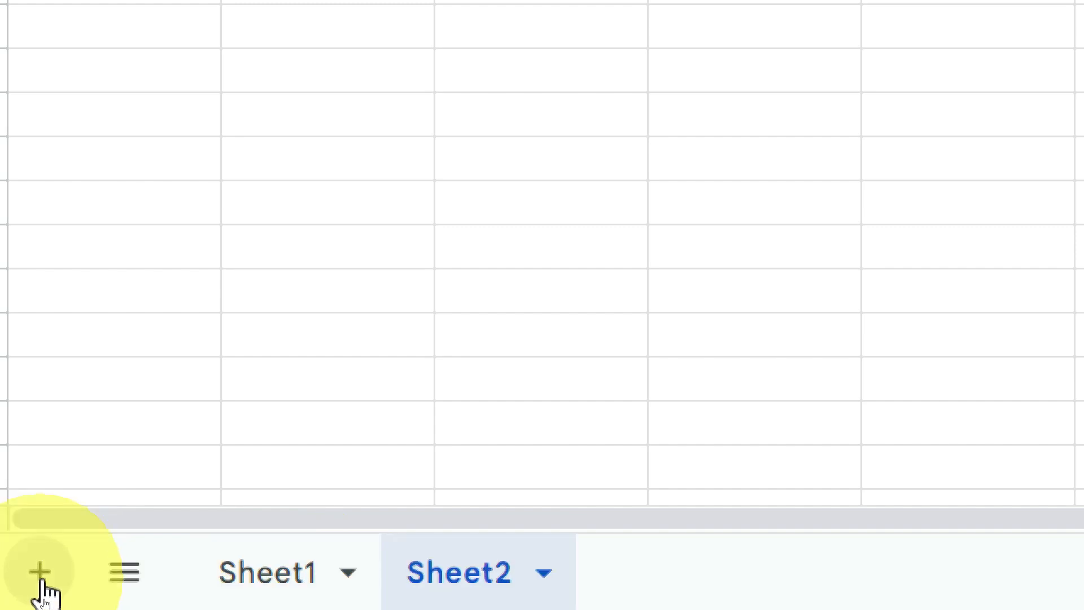
{"action": "left_click", "coordinate": [41, 582]}
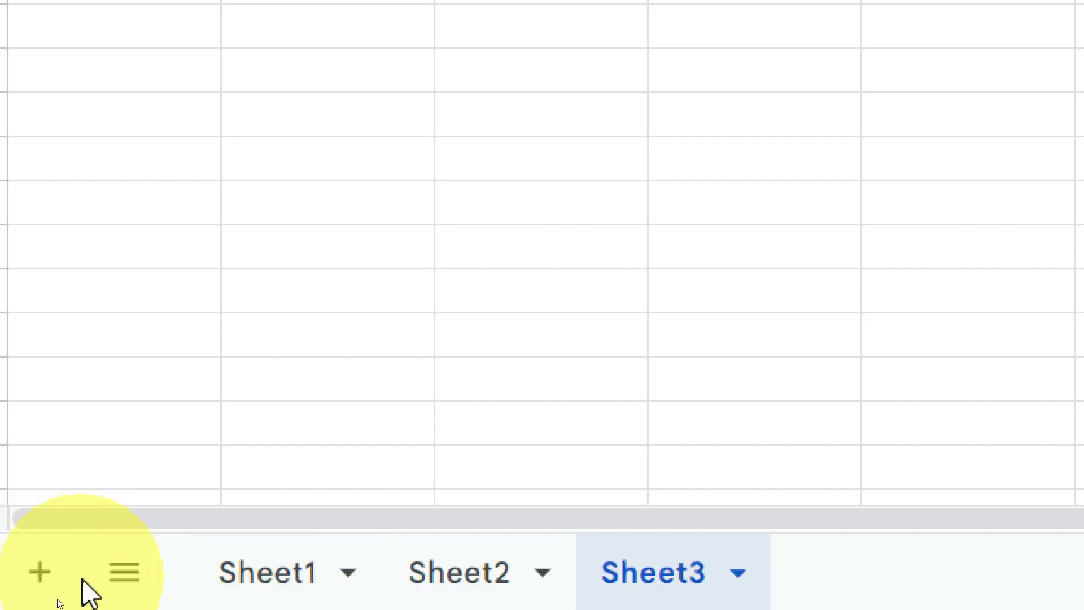
{"action": "left_click", "coordinate": [131, 588]}
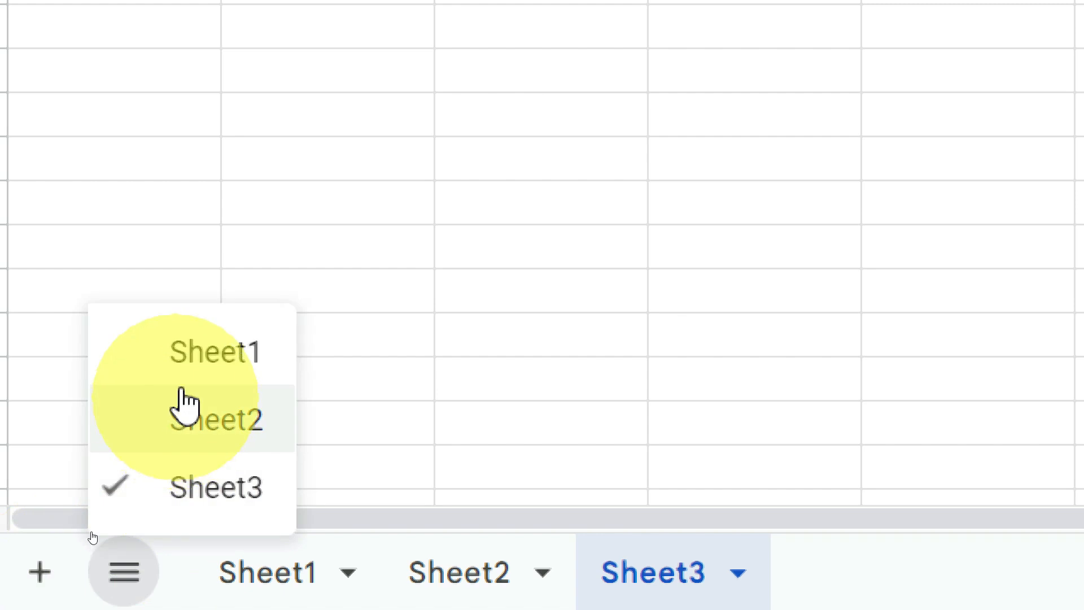
{"action": "left_click", "coordinate": [204, 355]}
{"action": "left_click", "coordinate": [131, 592]}
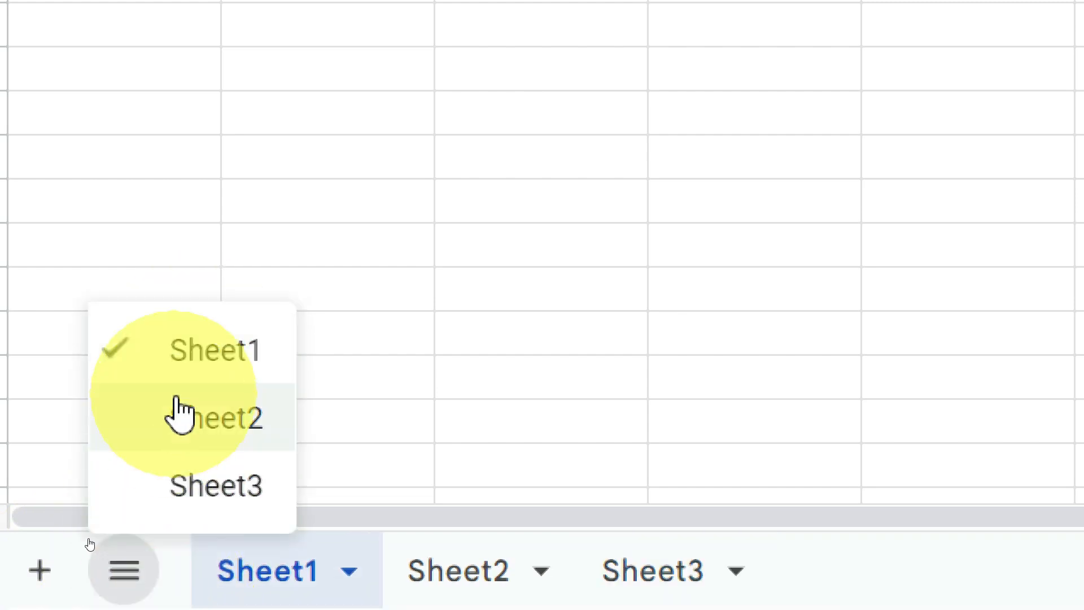
{"action": "left_click", "coordinate": [177, 416]}
{"action": "left_click", "coordinate": [125, 571]}
{"action": "left_click", "coordinate": [211, 508]}
{"action": "left_click", "coordinate": [124, 570]}
{"action": "left_click", "coordinate": [213, 364]}
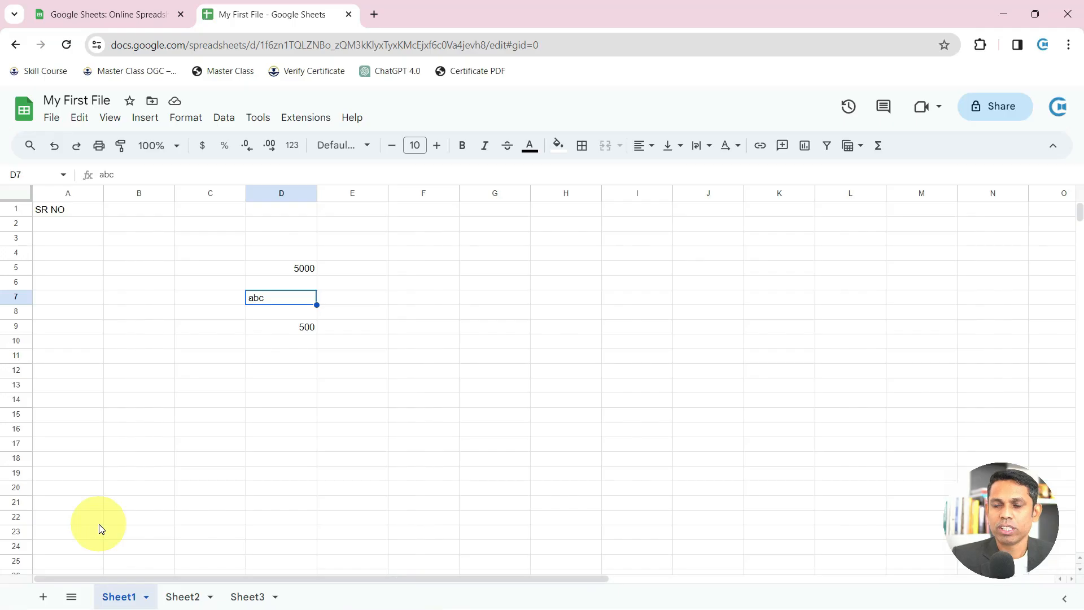
{"action": "left_click", "coordinate": [182, 597]}
{"action": "left_click", "coordinate": [240, 596]}
{"action": "left_click", "coordinate": [121, 597]}
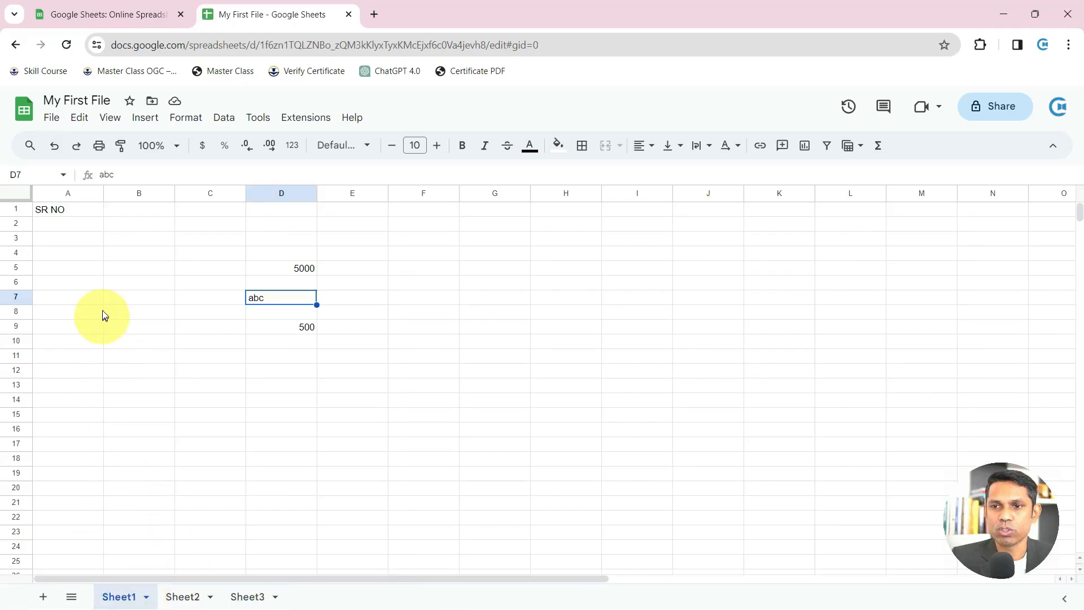
Clear A1:E10 on Sheet1 and jump down to the last row, 1000
{"action": "left_click_drag", "start_coordinate": [77, 211], "coordinate": [362, 350]}
{"action": "key", "text": "Delete"}
{"action": "key", "text": "ctrl+Home"}
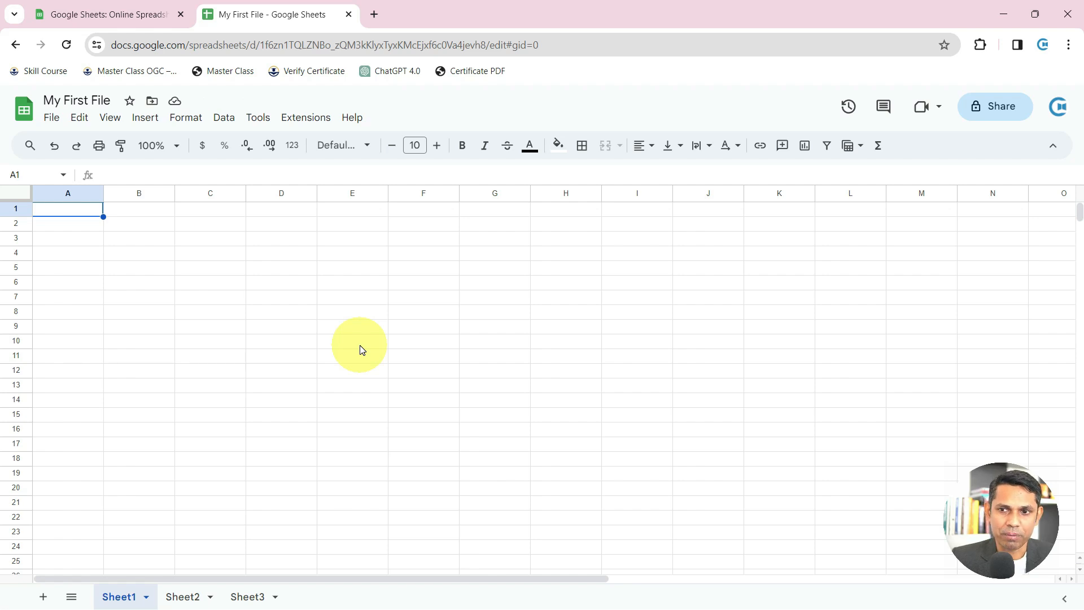
{"action": "key", "text": "ctrl+Down"}
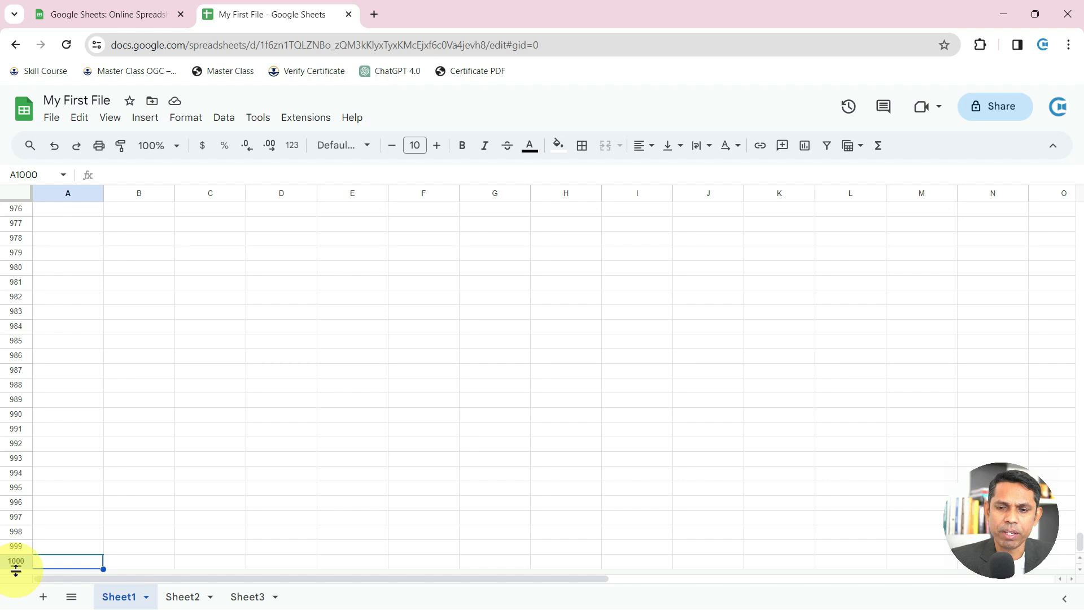
Insert one new row below row 1000
{"action": "right_click", "coordinate": [19, 564]}
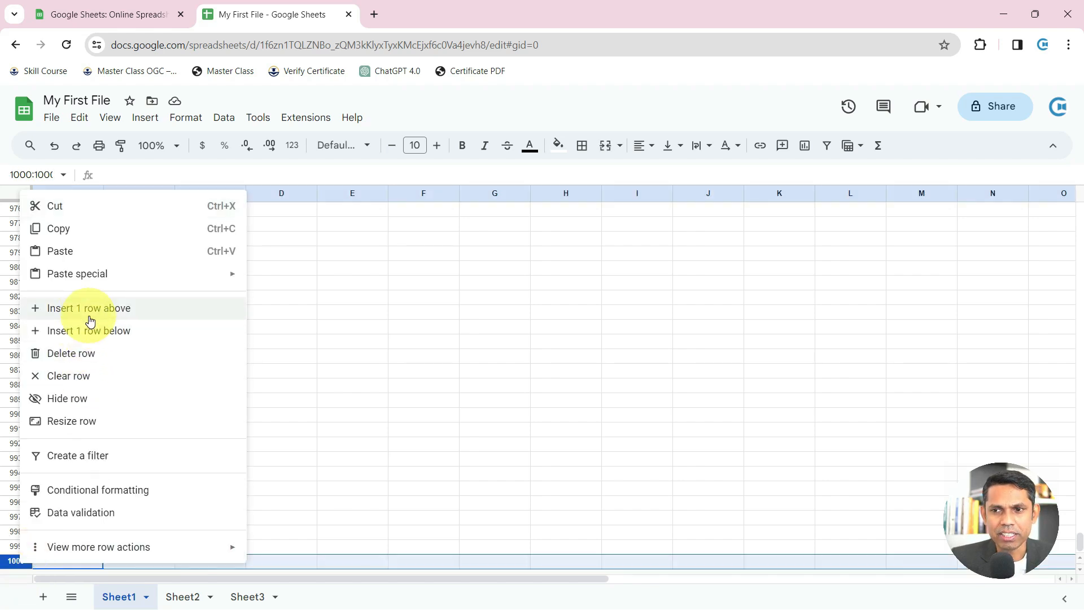
{"action": "left_click", "coordinate": [90, 336]}
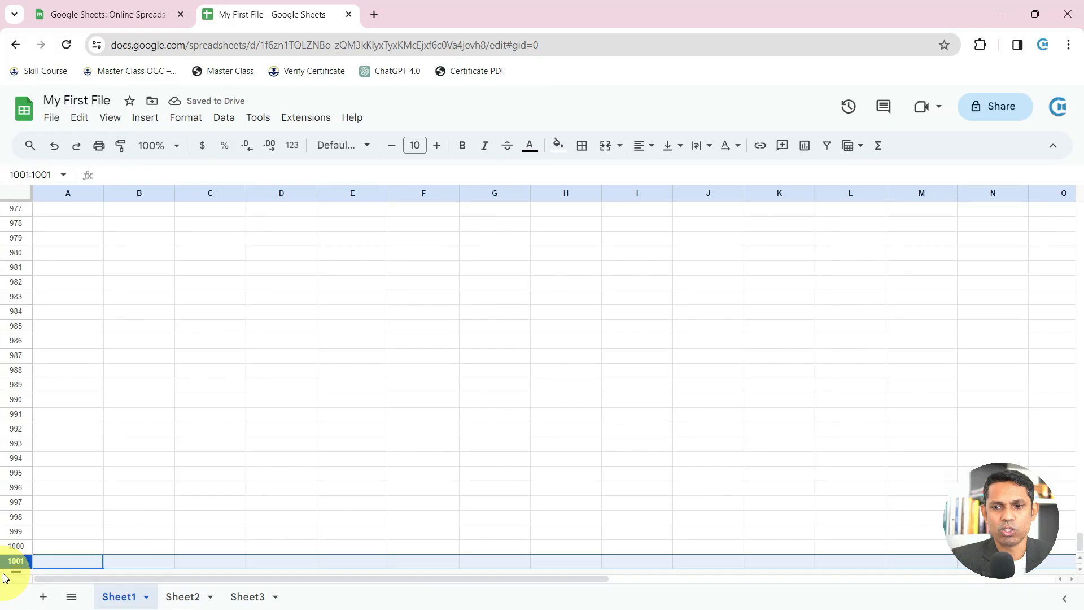
{"action": "left_click", "coordinate": [96, 213]}
Jump repeatedly between the top and bottom rows with Ctrl+Up/Down, then to the last column, Z
{"action": "key", "text": "ctrl+Up"}
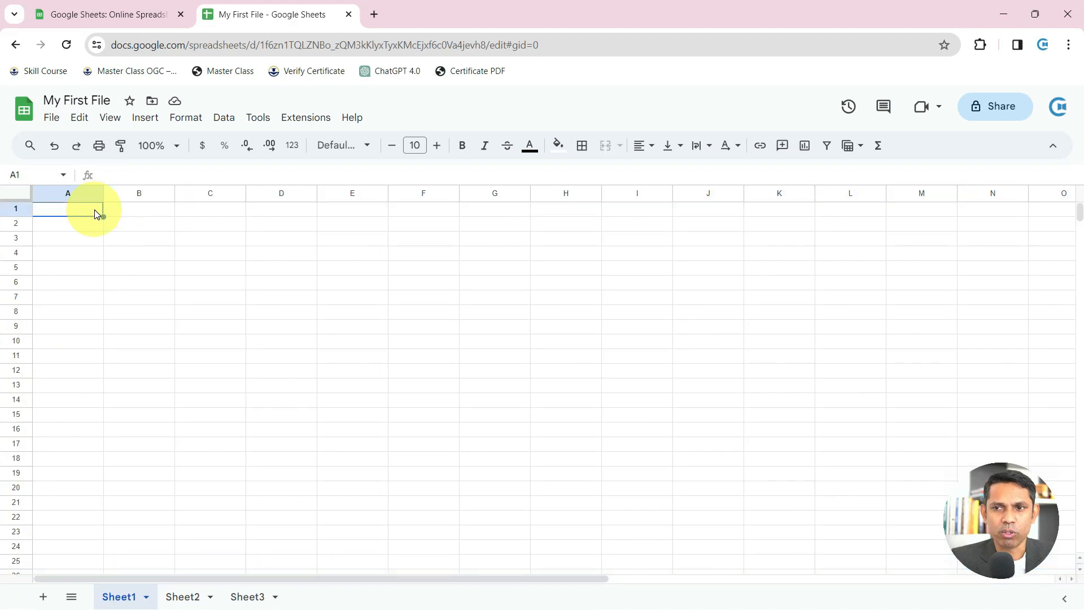
{"action": "key", "text": "ctrl+Down"}
{"action": "key", "text": "ctrl+Up"}
{"action": "key", "text": "ctrl+Down"}
{"action": "key", "text": "ctrl+Up"}
{"action": "key", "text": "ctrl+Down"}
{"action": "key", "text": "ctrl+Up"}
{"action": "key", "text": "ctrl+Down"}
{"action": "key", "text": "ctrl+Up"}
{"action": "key", "text": "ctrl+Down"}
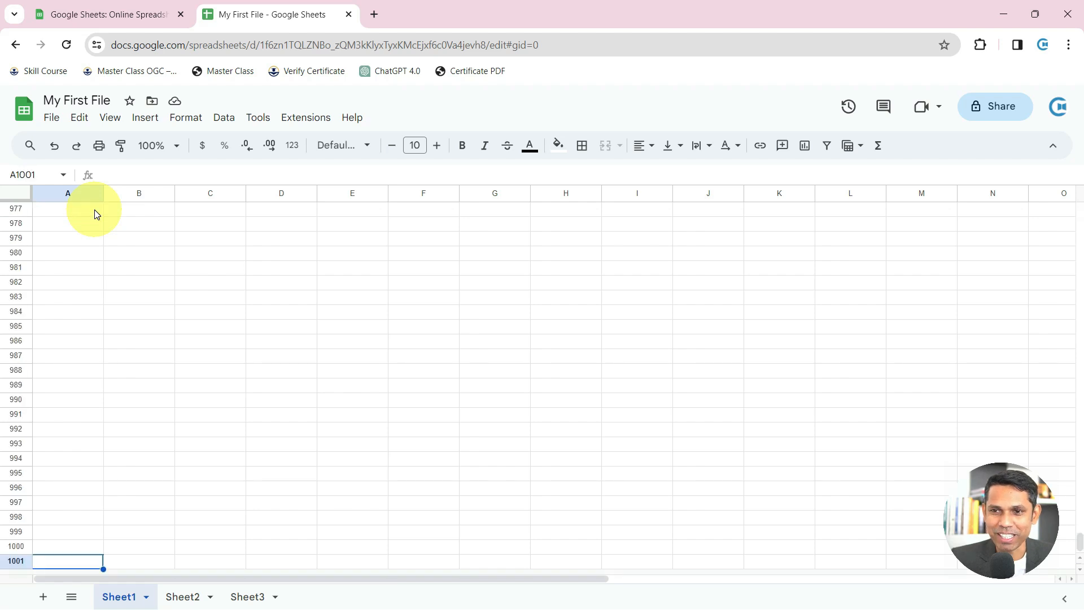
{"action": "key", "text": "ctrl+Up"}
{"action": "key", "text": "ctrl+Down"}
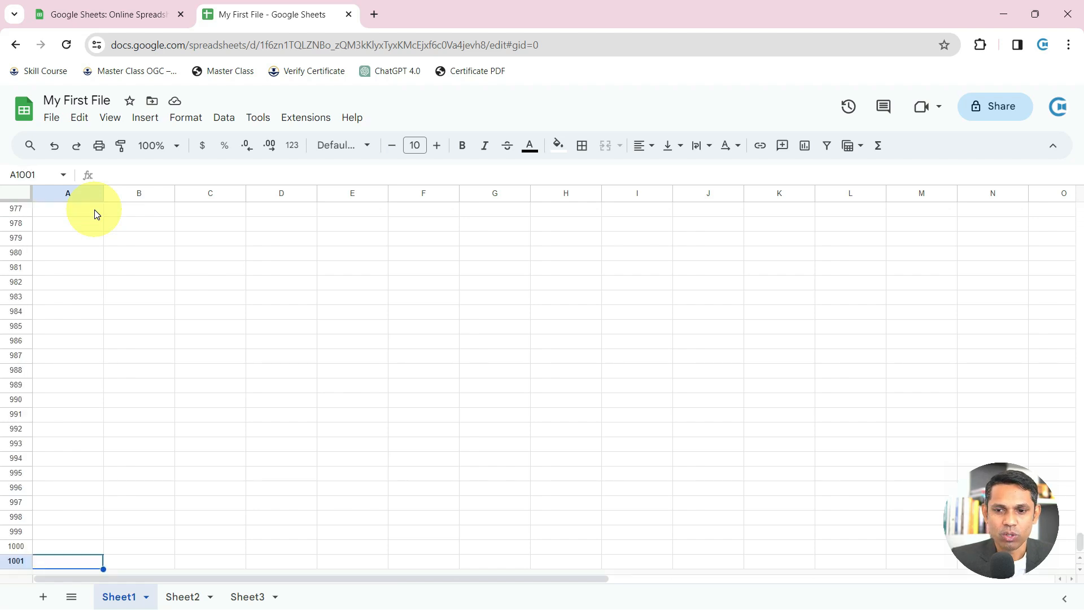
{"action": "key", "text": "ctrl+Up"}
{"action": "key", "text": "ctrl+Down"}
{"action": "key", "text": "ctrl+Up"}
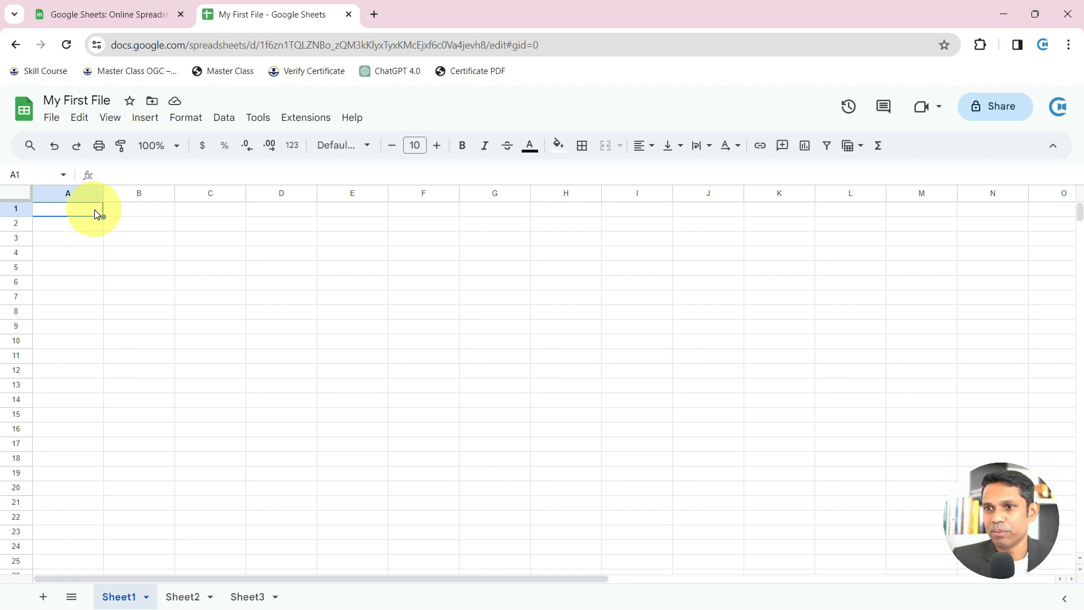
{"action": "key", "text": "ctrl+Right"}
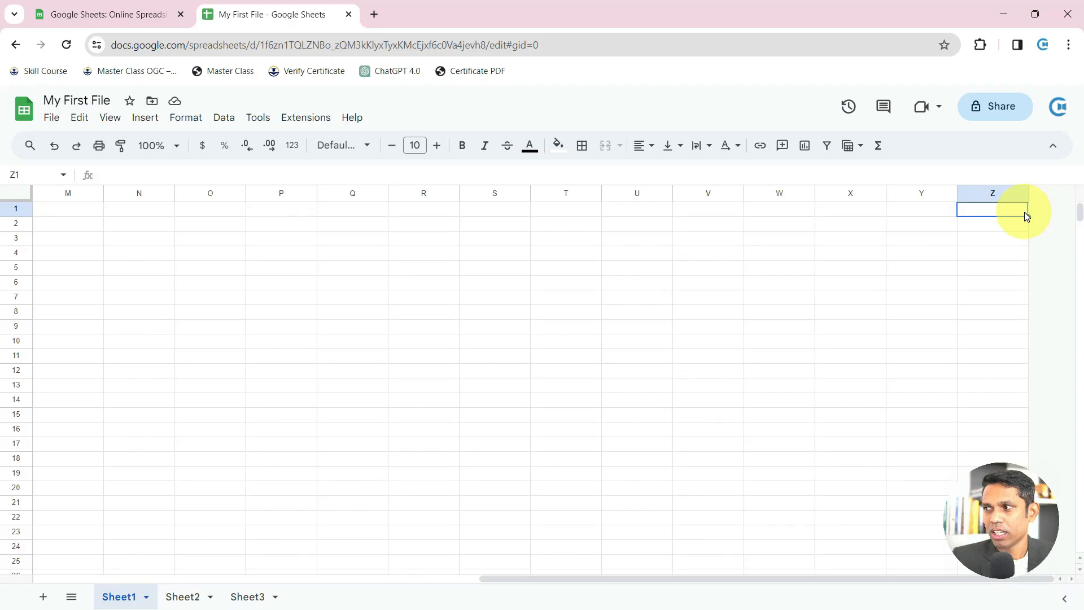
Insert columns AA and AB at the right end so the sheet ends at column AB
{"action": "right_click", "coordinate": [985, 169]}
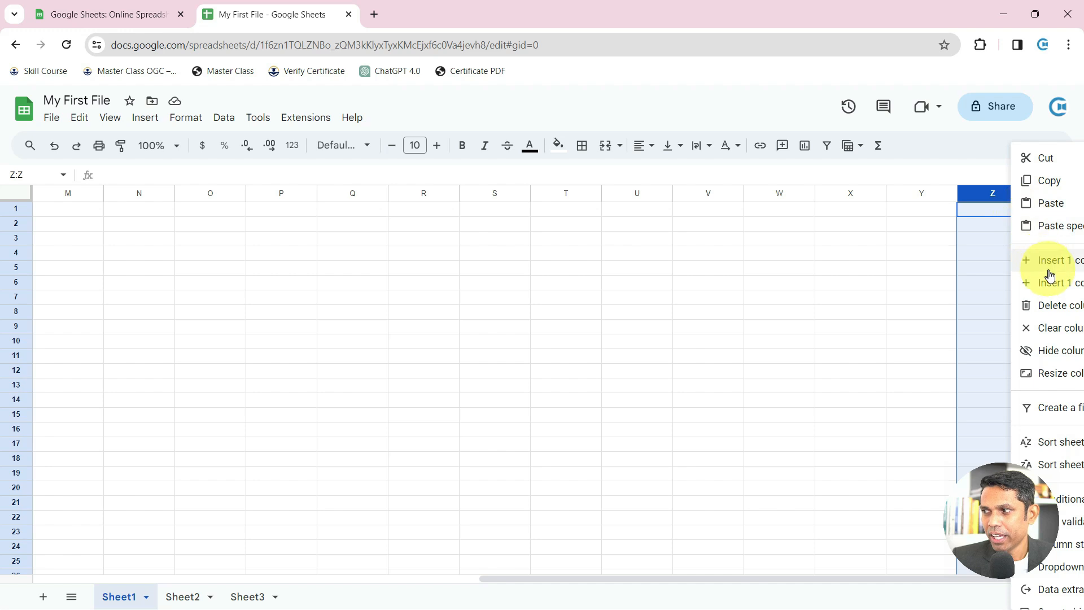
{"action": "right_click", "coordinate": [935, 194]}
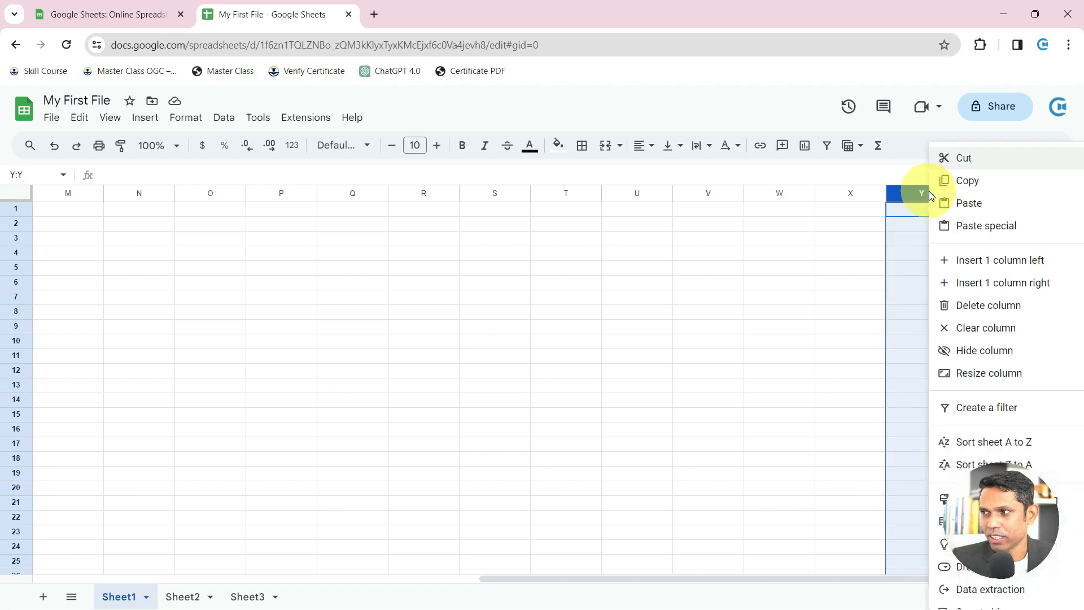
{"action": "left_click", "coordinate": [997, 286]}
{"action": "left_click", "coordinate": [1057, 202]}
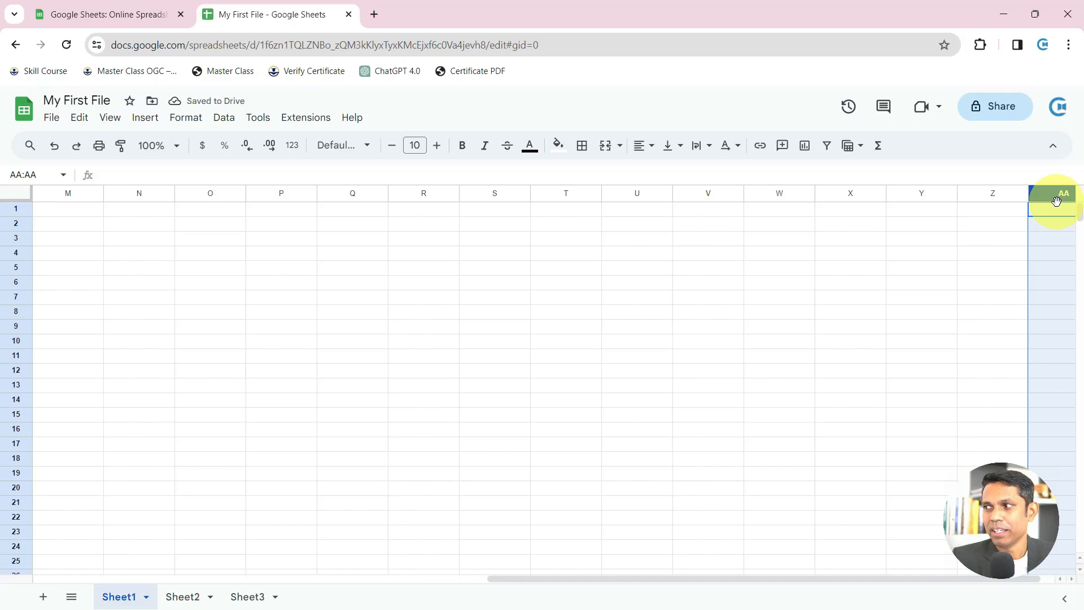
{"action": "right_click", "coordinate": [933, 202]}
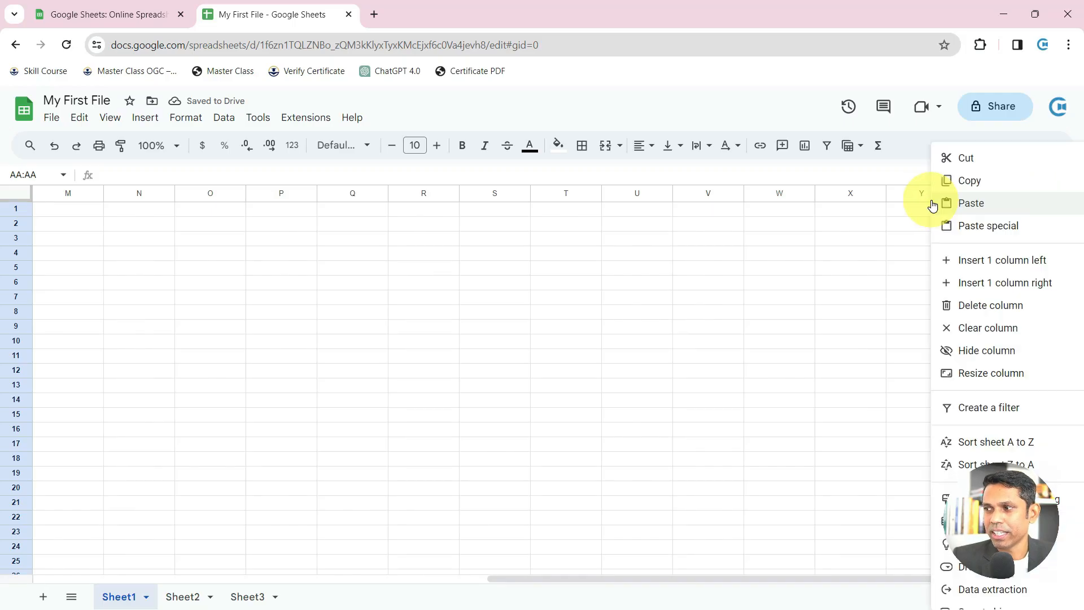
{"action": "left_click", "coordinate": [969, 281]}
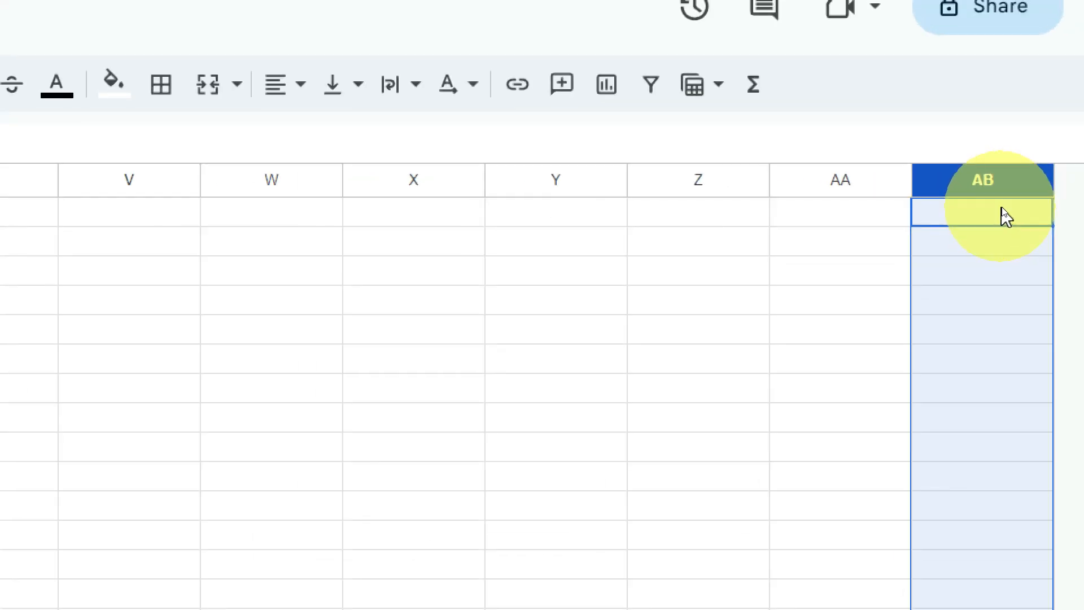
{"action": "left_click", "coordinate": [989, 217]}
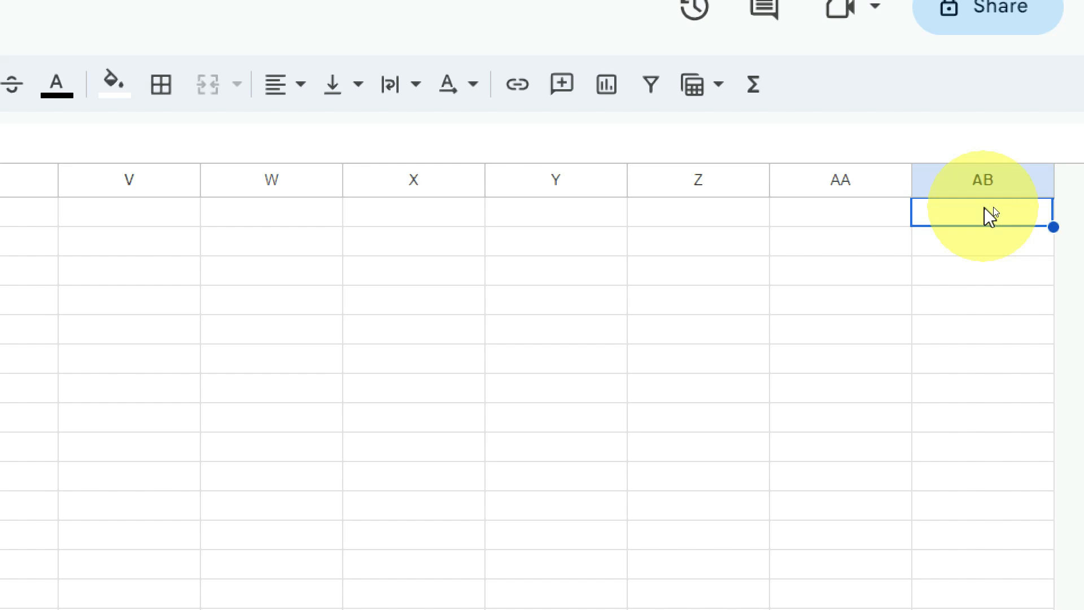
{"action": "scroll", "coordinate": [989, 216], "scroll_direction": "left", "scroll_amount": 10}
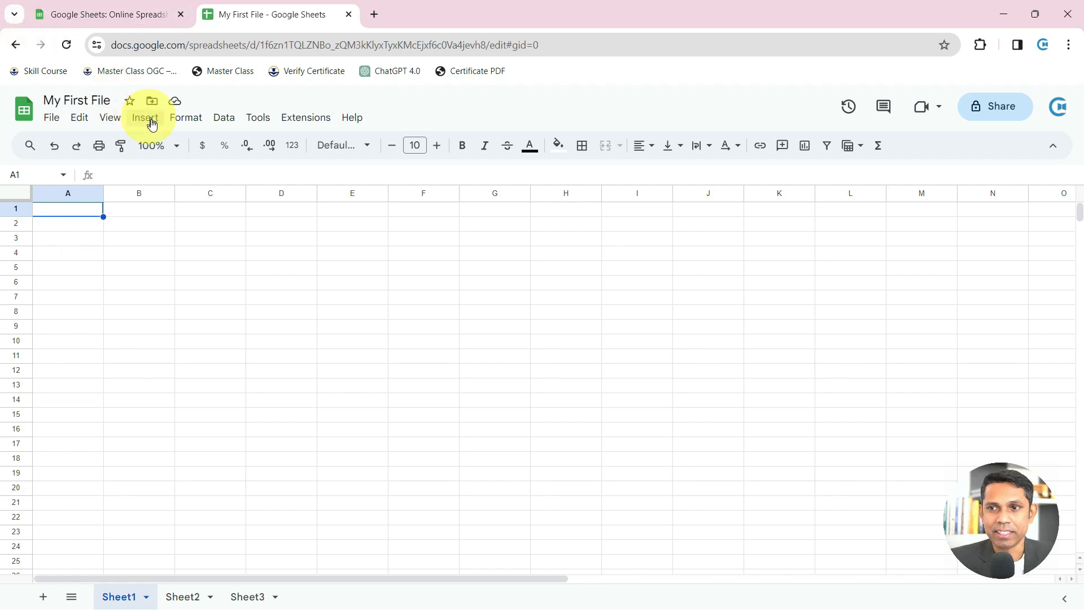
Raise the zoom from 125% through 150% to 200%
{"action": "left_click", "coordinate": [175, 148]}
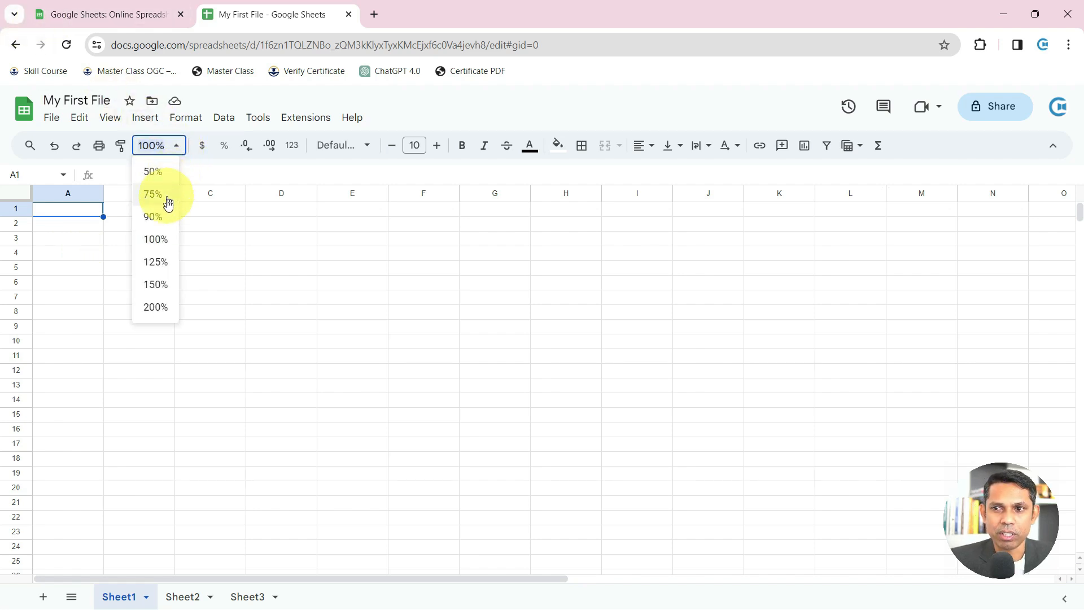
{"action": "left_click", "coordinate": [172, 258]}
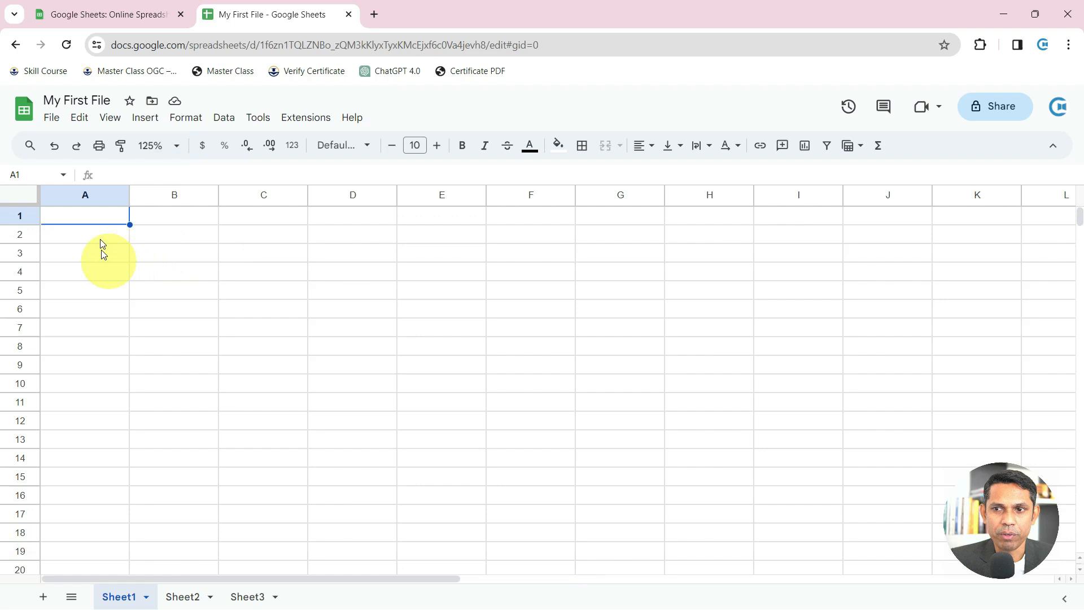
{"action": "left_click", "coordinate": [176, 152]}
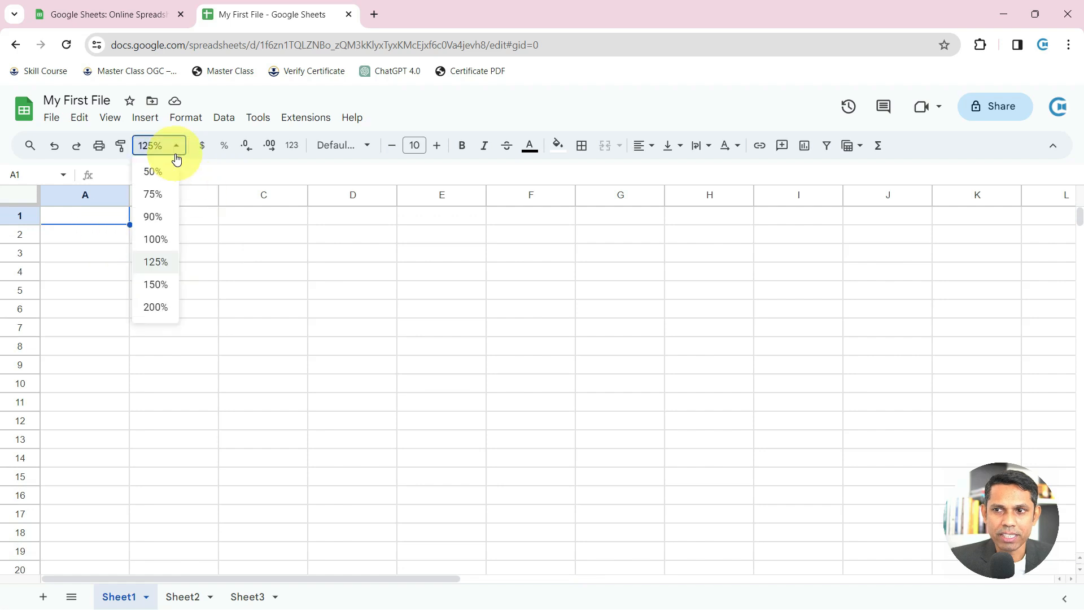
{"action": "left_click", "coordinate": [153, 290]}
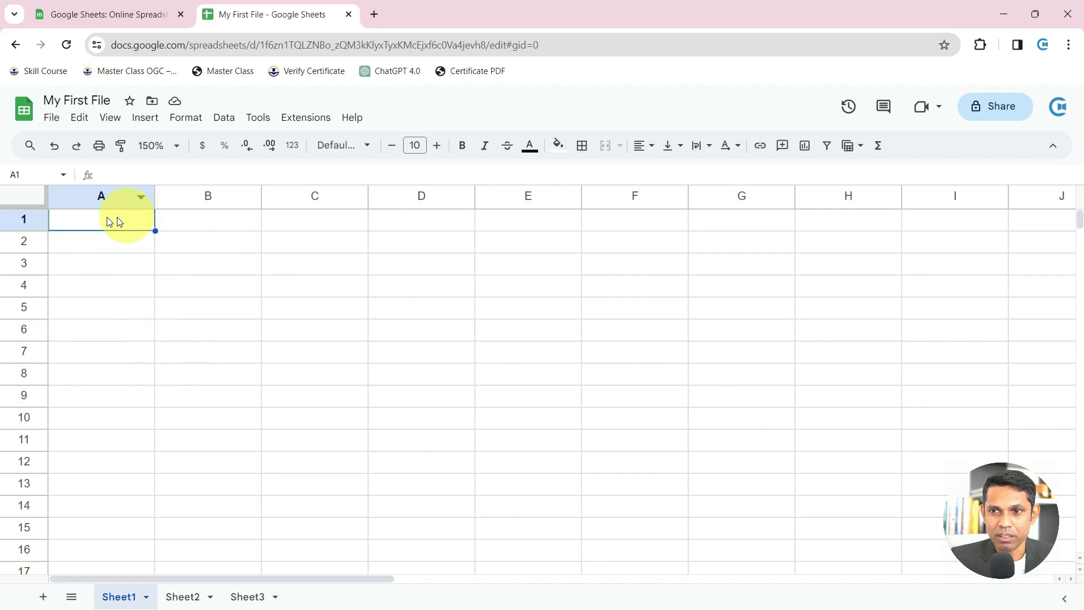
{"action": "left_click", "coordinate": [166, 147]}
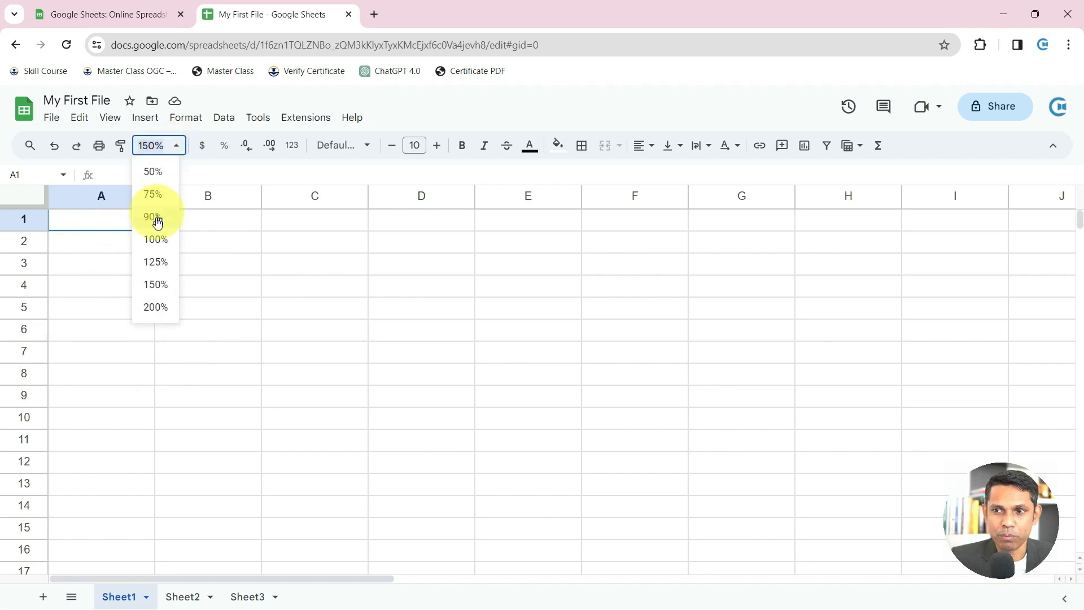
{"action": "left_click", "coordinate": [156, 308]}
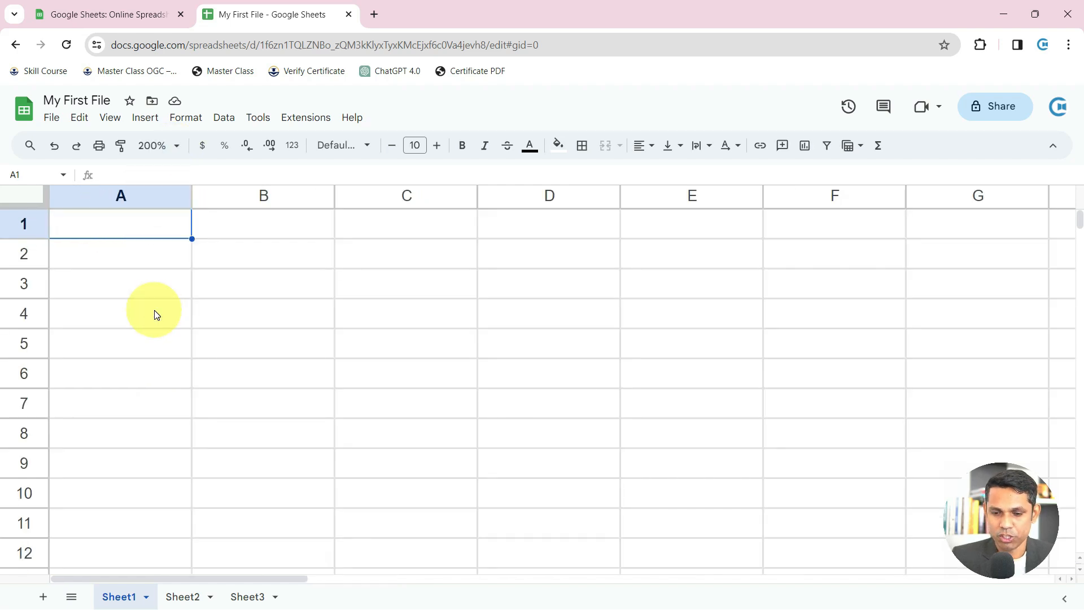
Enter the headings SR NO and NAME OF STUDENT in A1:B1, widening column B to fit
{"action": "type", "text": "SR NO"}
{"action": "key", "text": "Tab"}
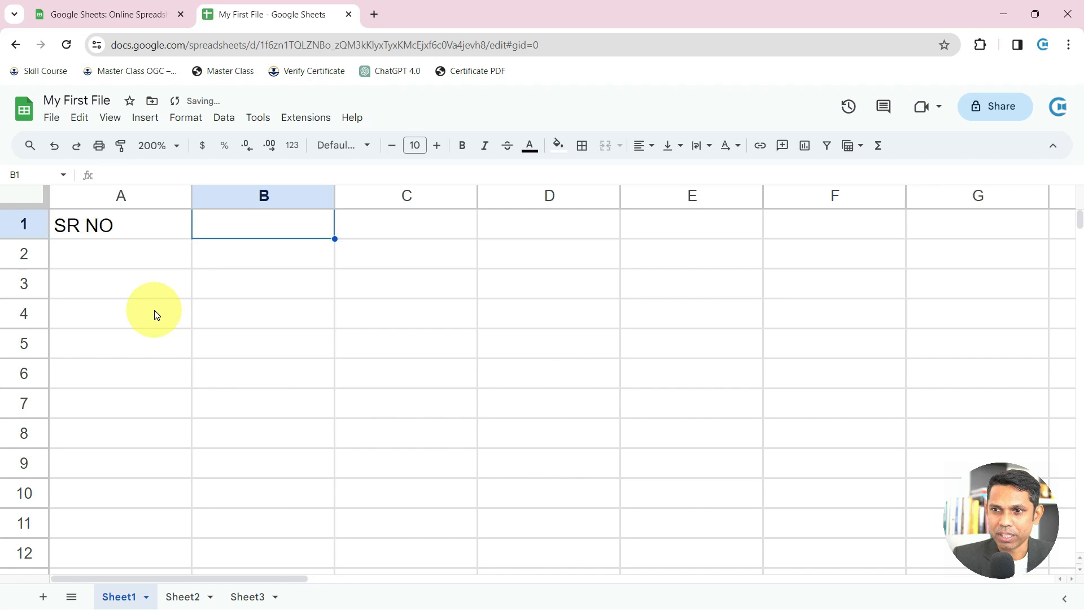
{"action": "type", "text": "NAME"}
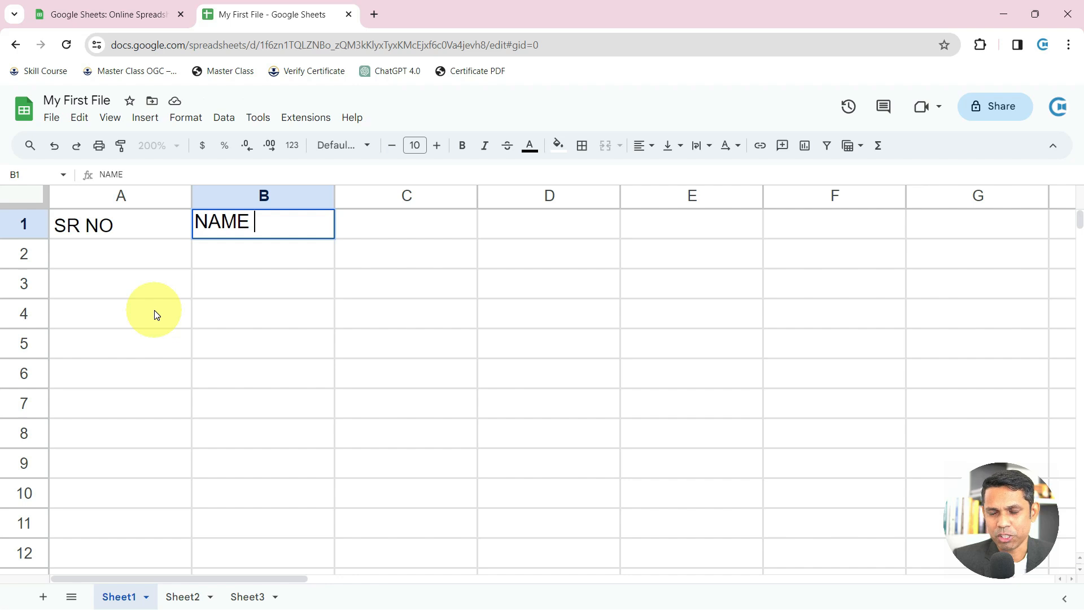
{"action": "type", "text": "OF STUDENT"}
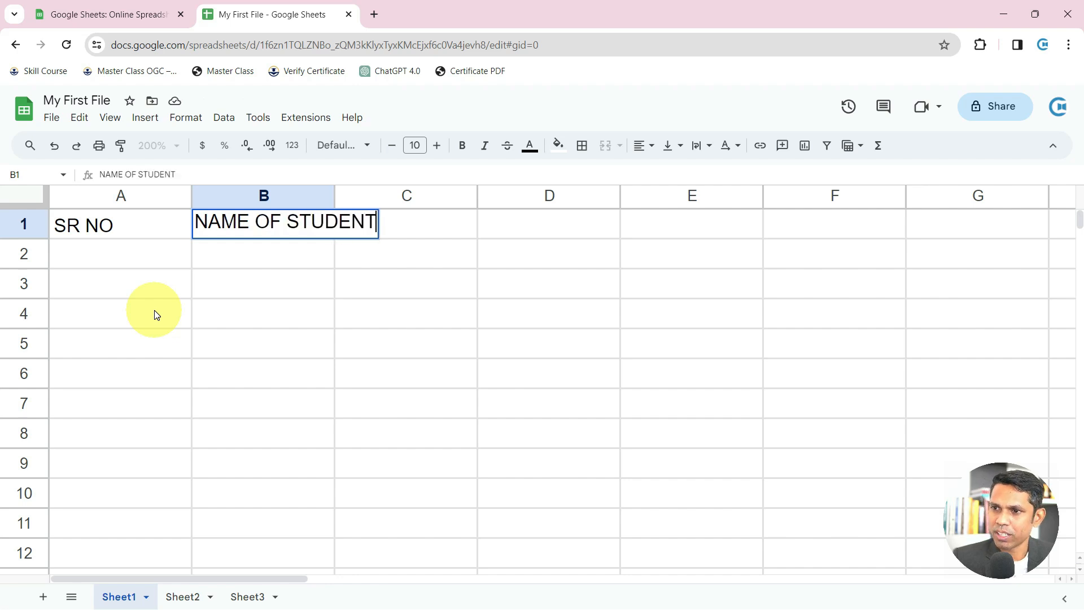
{"action": "key", "text": "Return"}
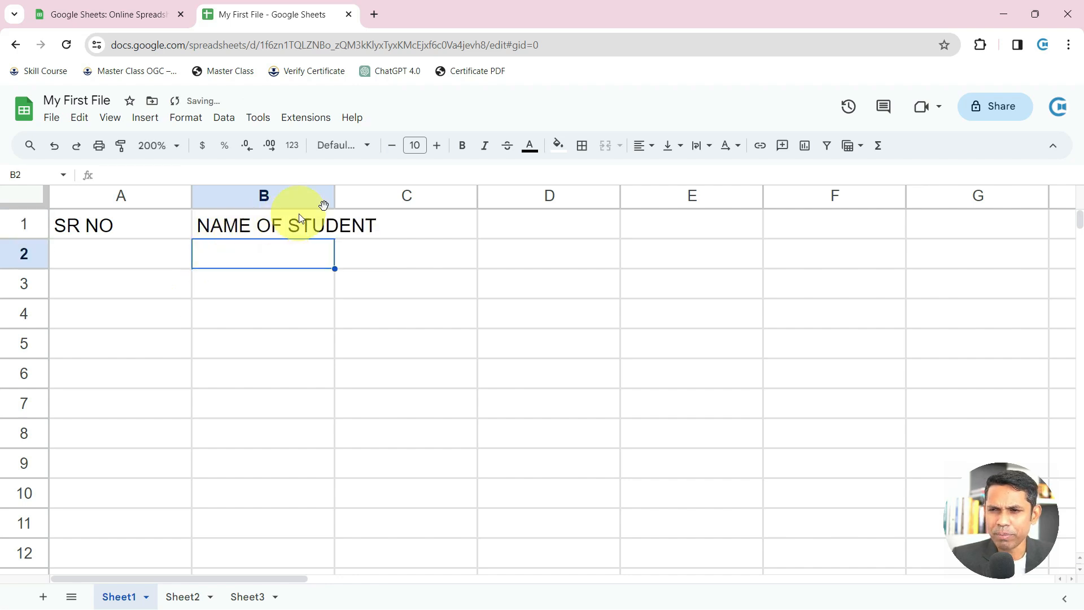
{"action": "double_click", "coordinate": [335, 198]}
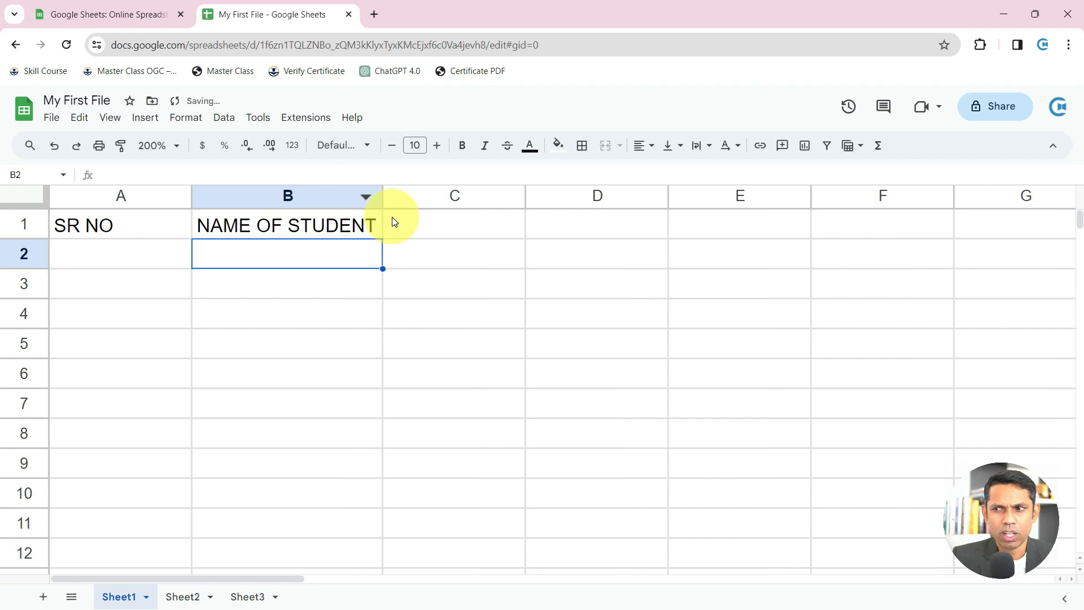
Add the headings SUB1, SUB2, SUB3 and TOTAL in C1 through F1
{"action": "left_click", "coordinate": [406, 228]}
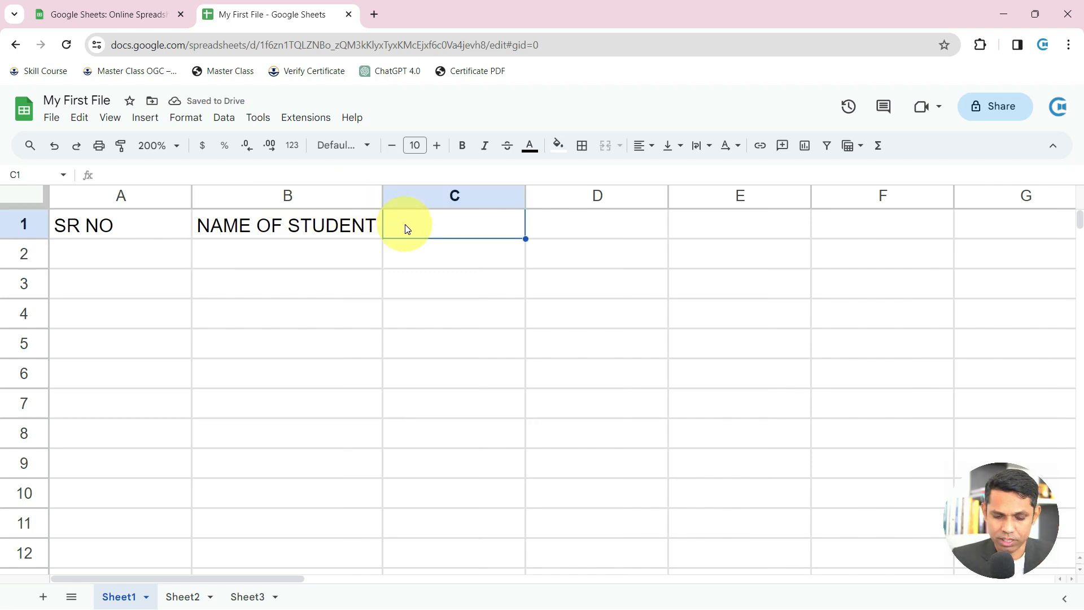
{"action": "type", "text": "SUB1"}
{"action": "key", "text": "Tab"}
{"action": "type", "text": "SUB2"}
{"action": "key", "text": "Tab"}
{"action": "type", "text": "SUB3"}
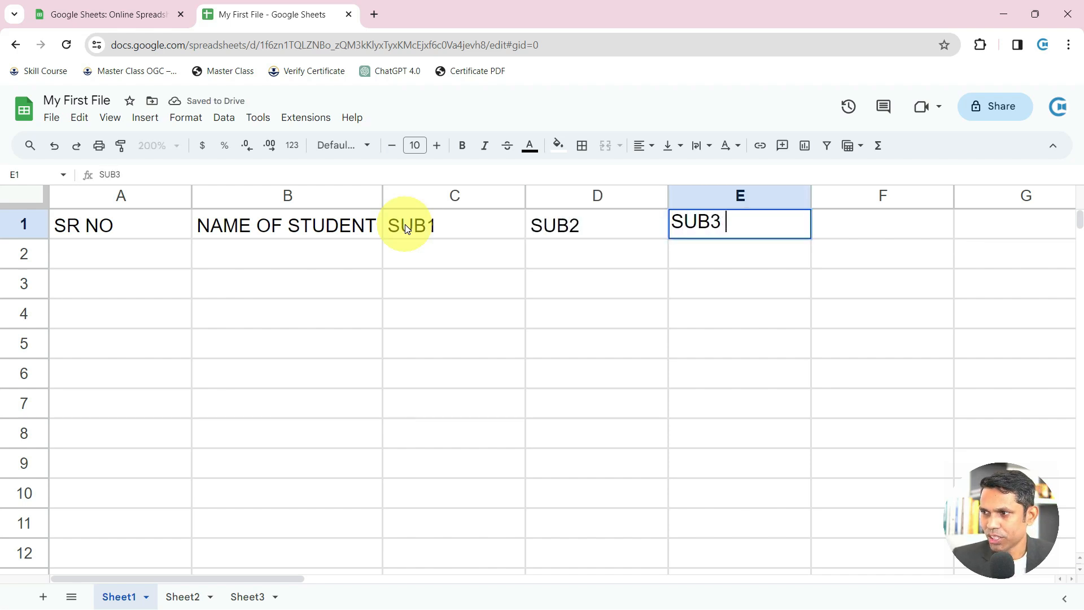
{"action": "key", "text": "Tab"}
{"action": "type", "text": "TOTAL"}
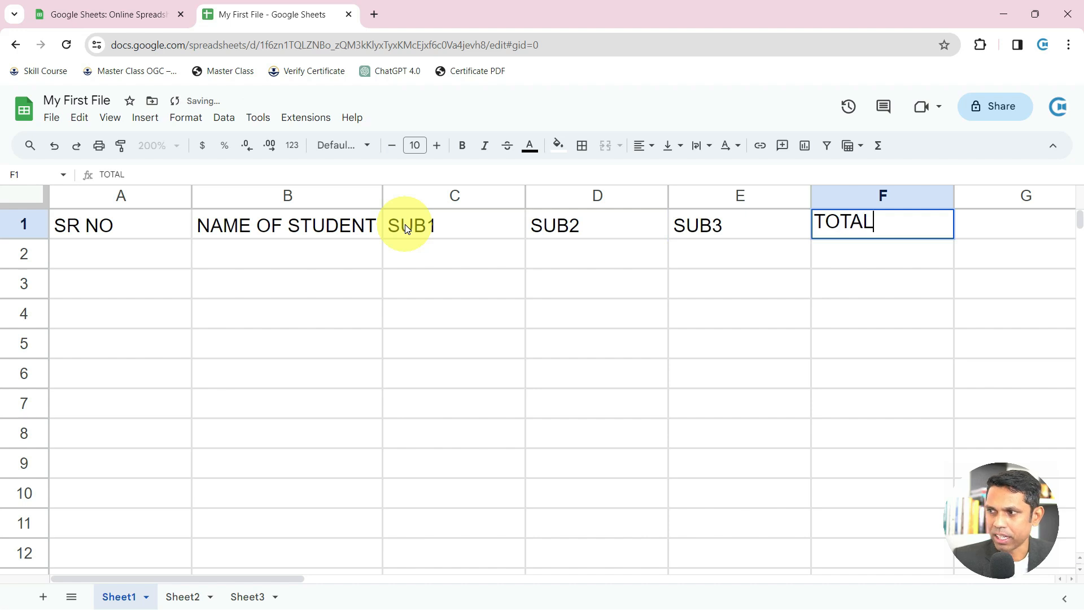
{"action": "key", "text": "Return"}
Enter 1 in A2 as the first serial number
{"action": "key", "text": "Up"}
{"action": "key", "text": "Down"}
{"action": "key", "text": "Left"}
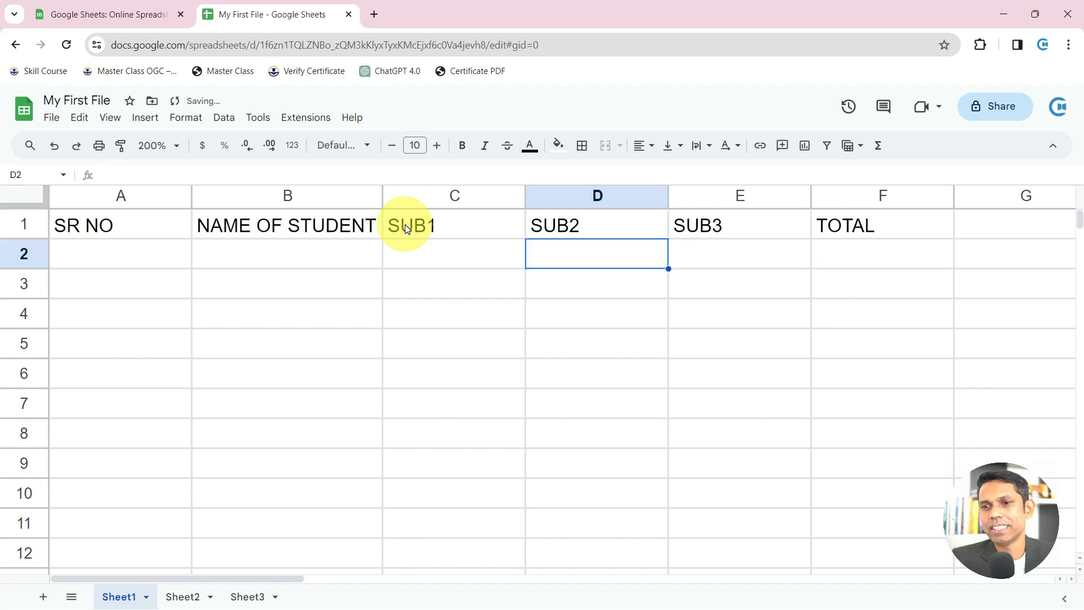
{"action": "key", "text": "Left"}
{"action": "key", "text": "Left"}
{"action": "key", "text": "Left"}
{"action": "type", "text": "1"}
{"action": "key", "text": "Return"}
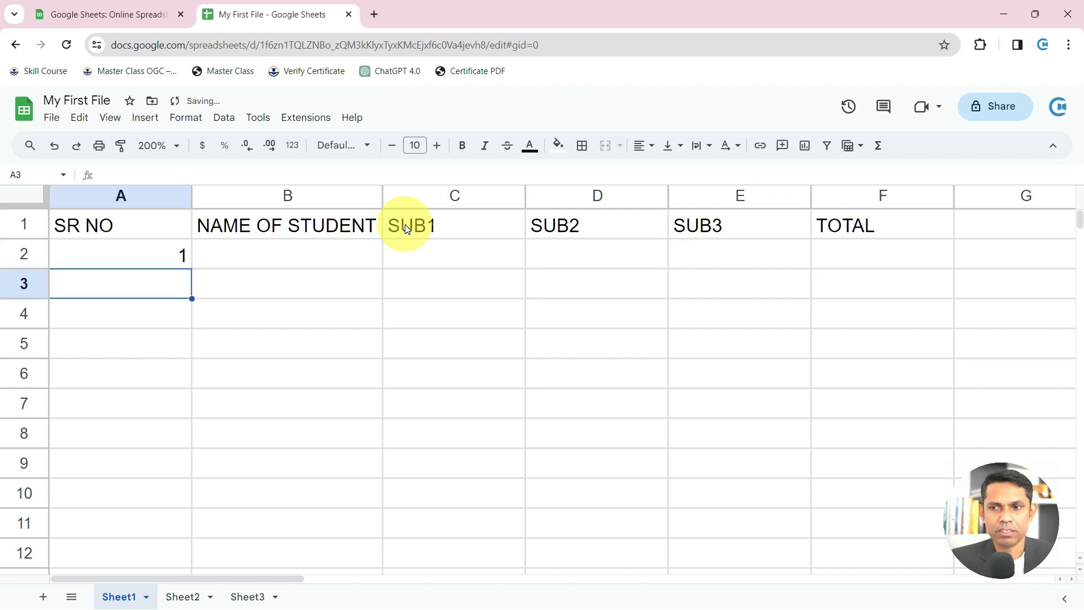
Try copying the 1 down column A, undo it, and enter 2 in A3
{"action": "left_click", "coordinate": [158, 259]}
{"action": "left_click_drag", "start_coordinate": [190, 266], "coordinate": [191, 406]}
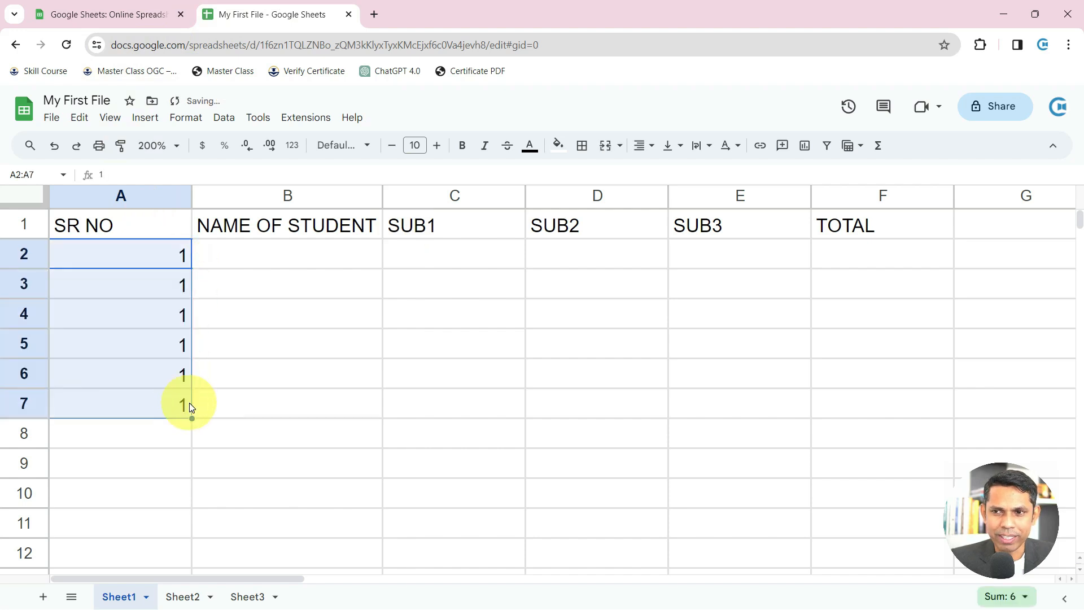
{"action": "key", "text": "ctrl+z"}
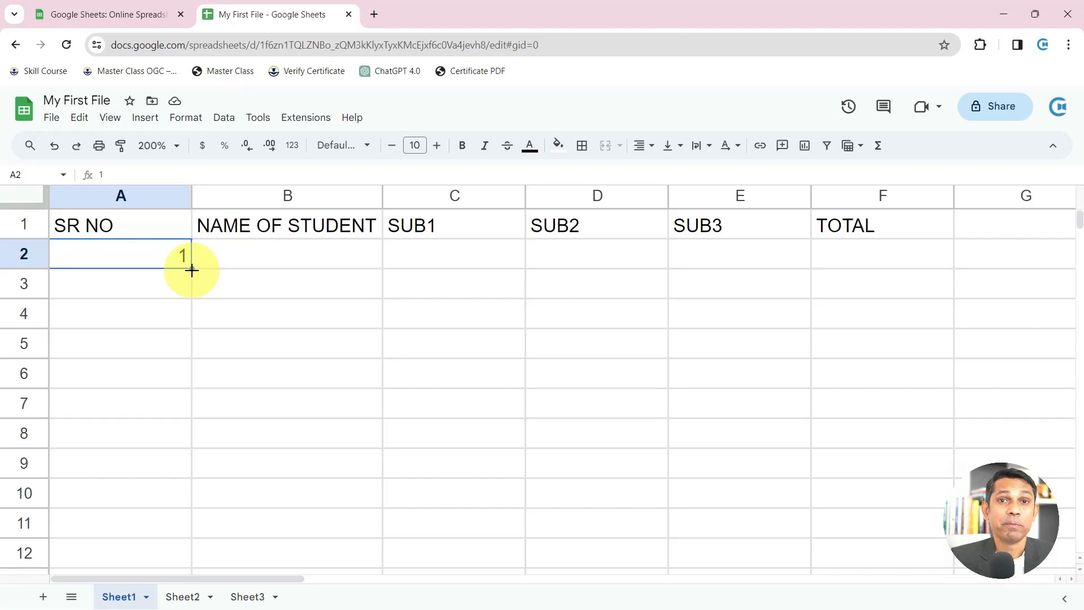
{"action": "left_click_drag", "start_coordinate": [192, 270], "coordinate": [208, 489]}
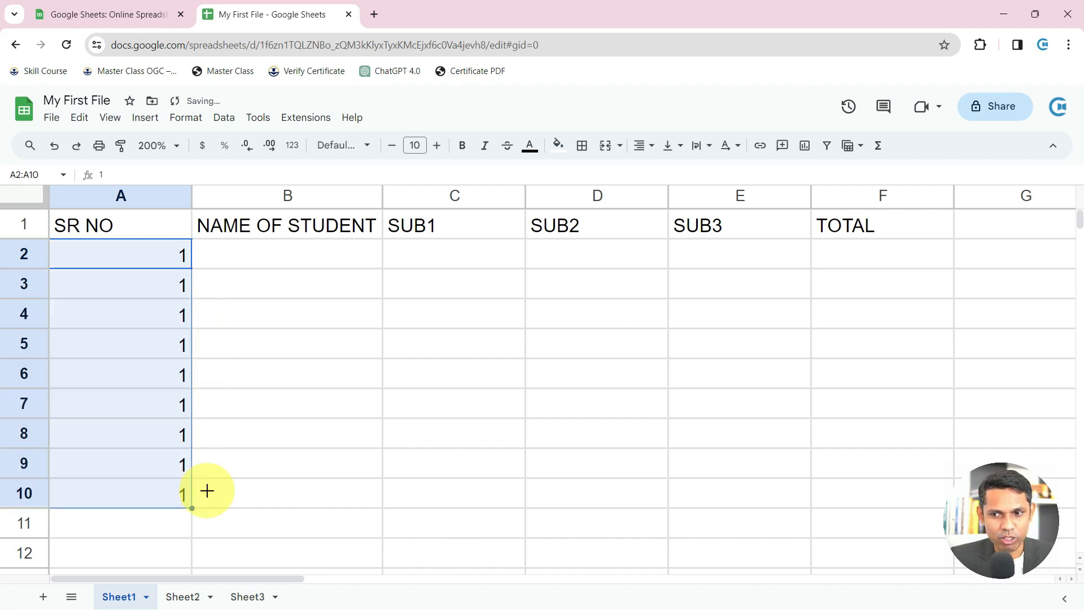
{"action": "key", "text": "ctrl+z"}
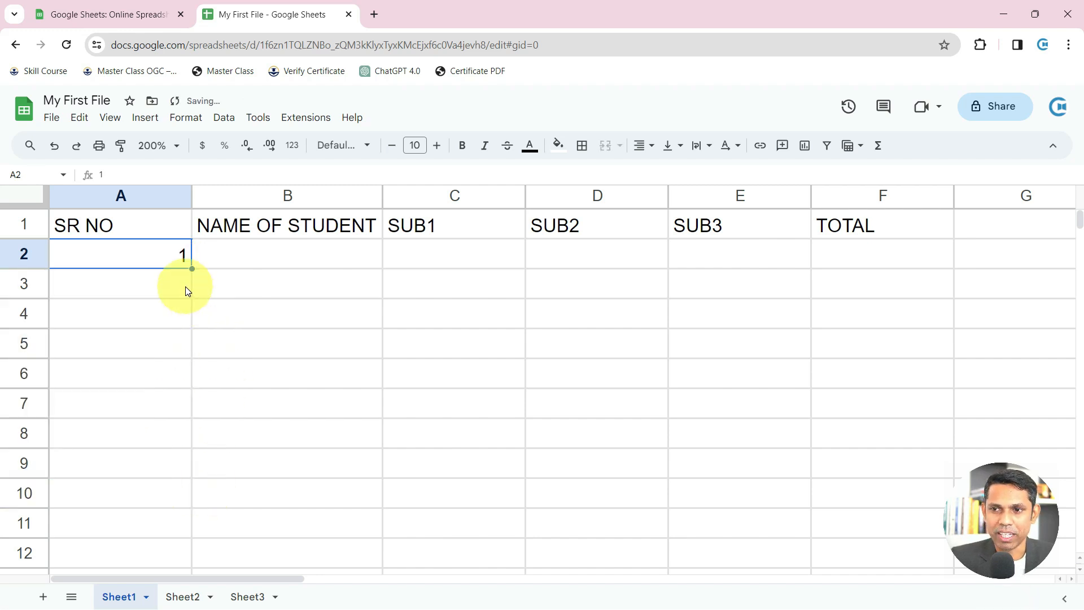
{"action": "left_click", "coordinate": [185, 285]}
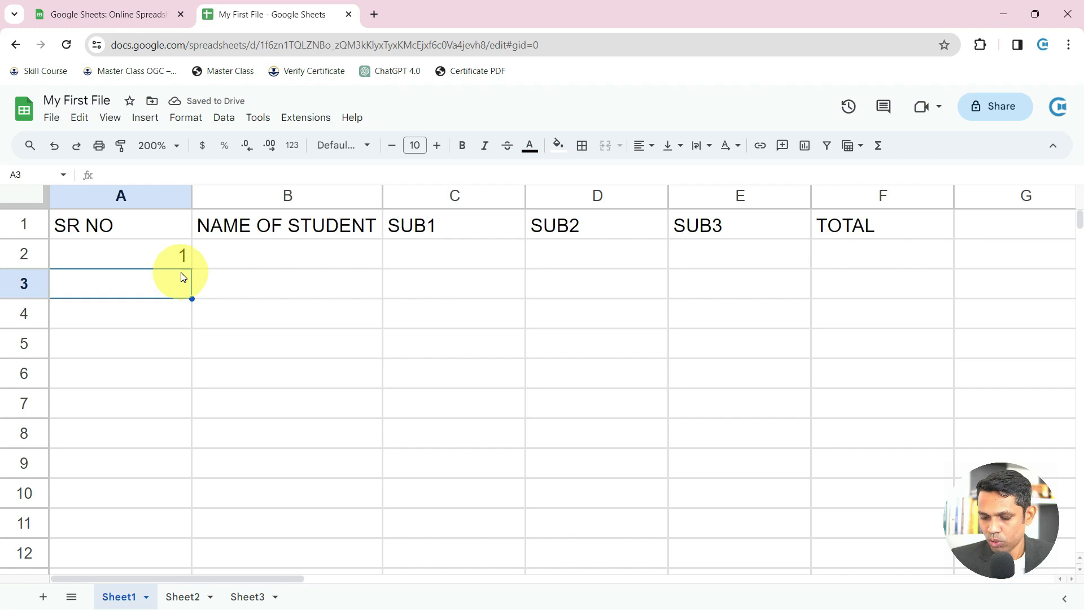
{"action": "type", "text": "2"}
{"action": "key", "text": "Return"}
Clear A3:A9 and try several fill-handle drags from the 1 in A2, undoing each
{"action": "left_click_drag", "start_coordinate": [162, 255], "coordinate": [188, 461]}
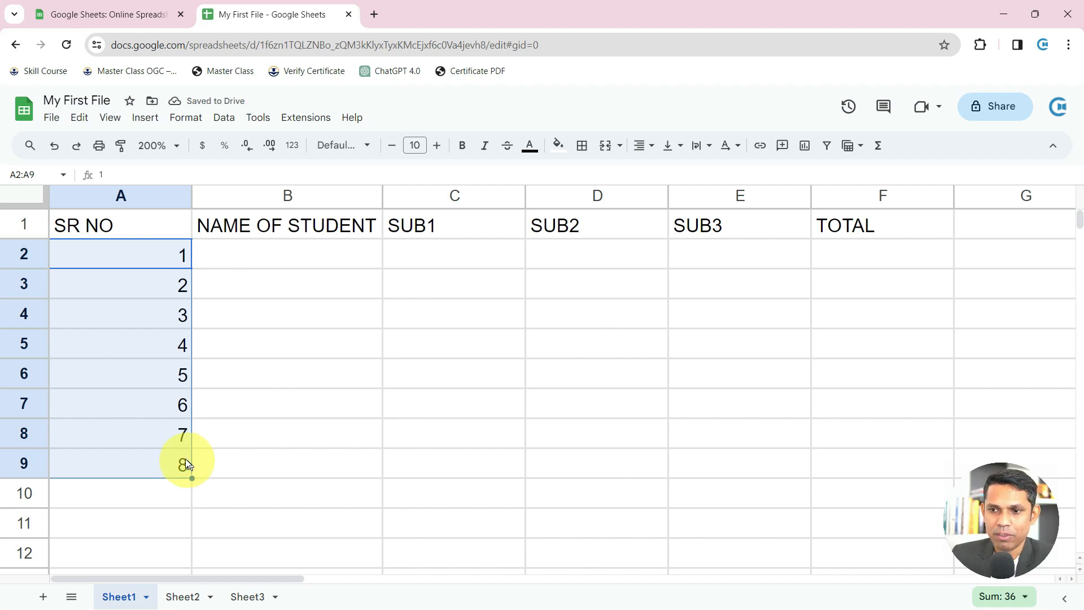
{"action": "left_click", "coordinate": [167, 288]}
{"action": "left_click_drag", "start_coordinate": [167, 288], "coordinate": [162, 459]}
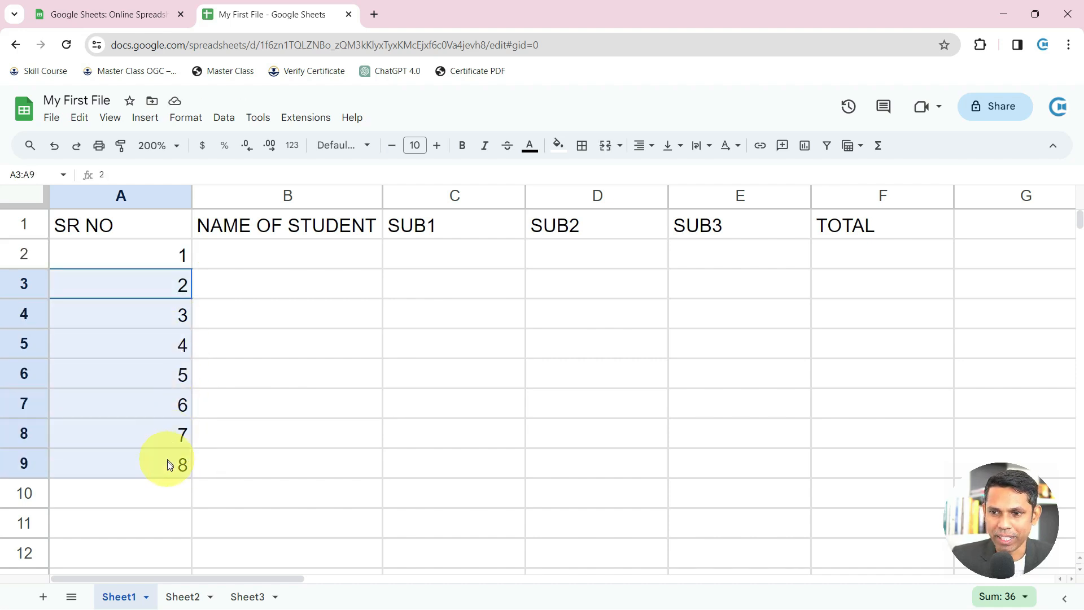
{"action": "key", "text": "Delete"}
{"action": "left_click", "coordinate": [175, 261]}
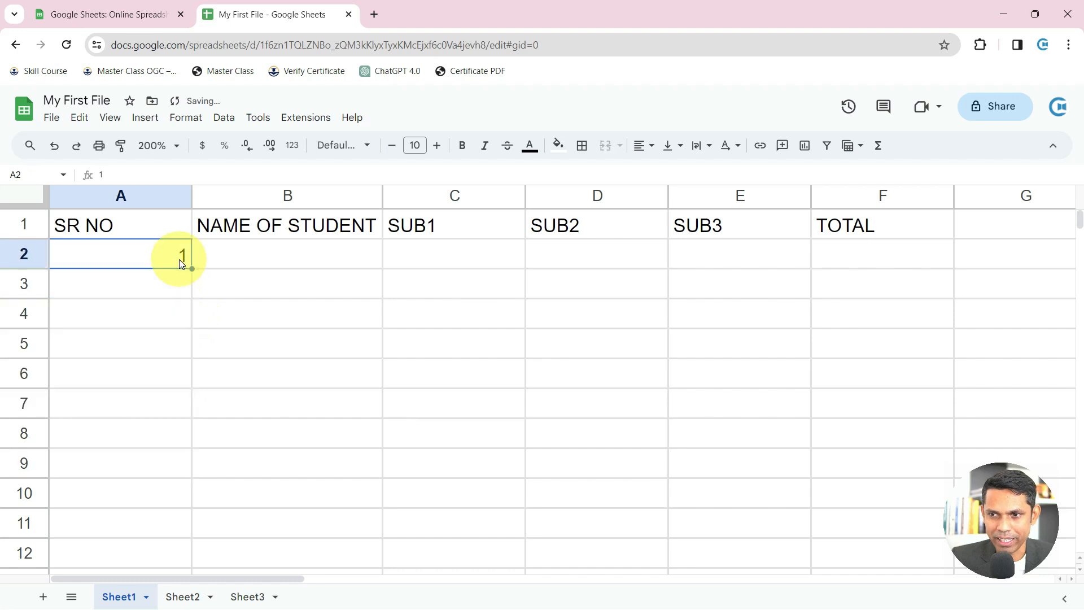
{"action": "left_click_drag", "start_coordinate": [191, 269], "coordinate": [205, 508]}
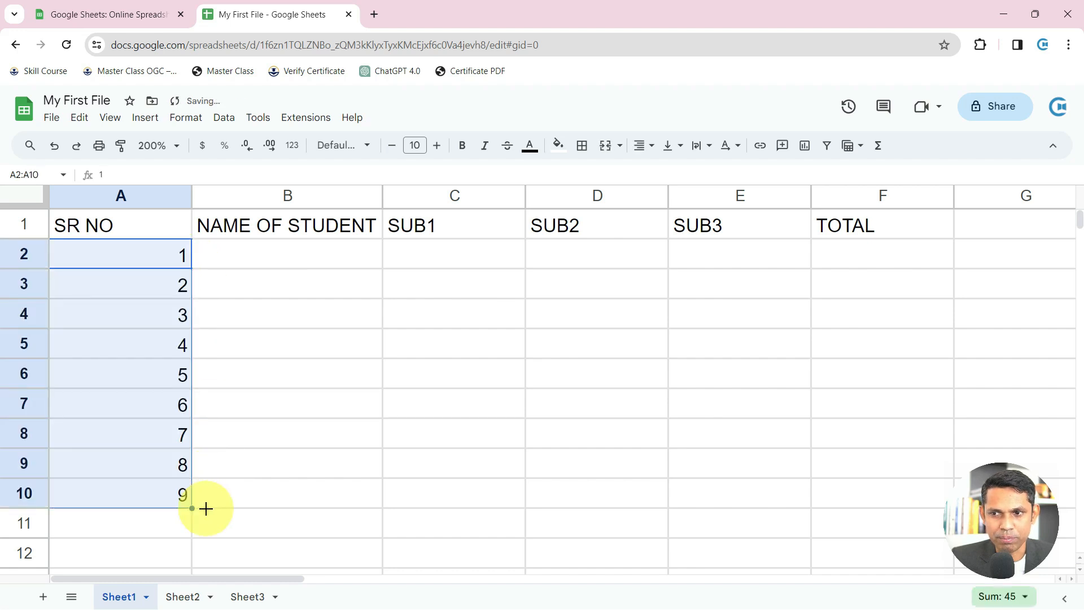
{"action": "key", "text": "ctrl+z"}
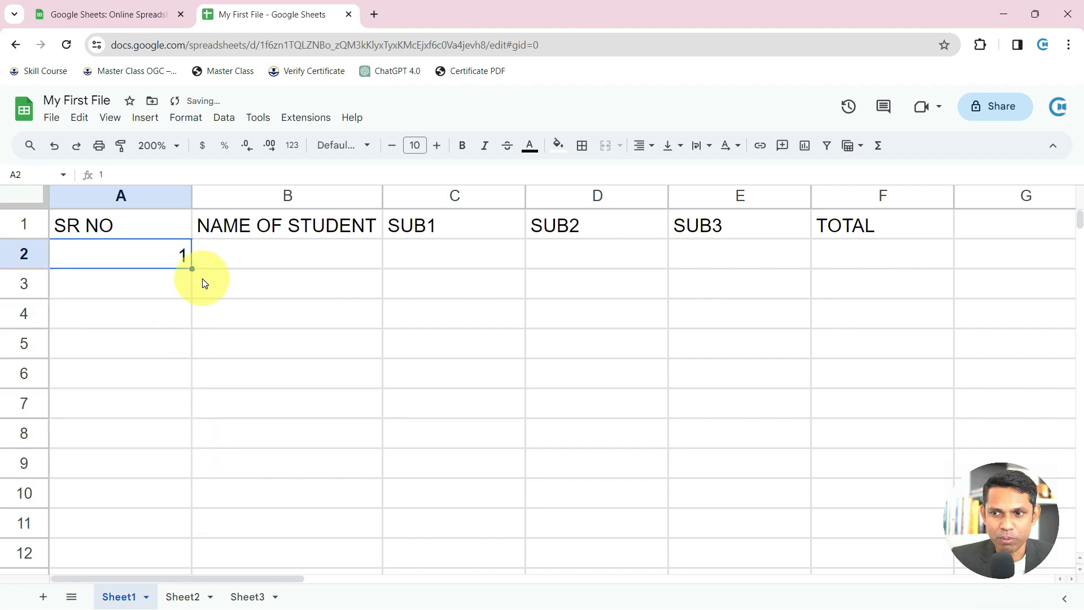
{"action": "left_click_drag", "start_coordinate": [191, 268], "coordinate": [190, 525]}
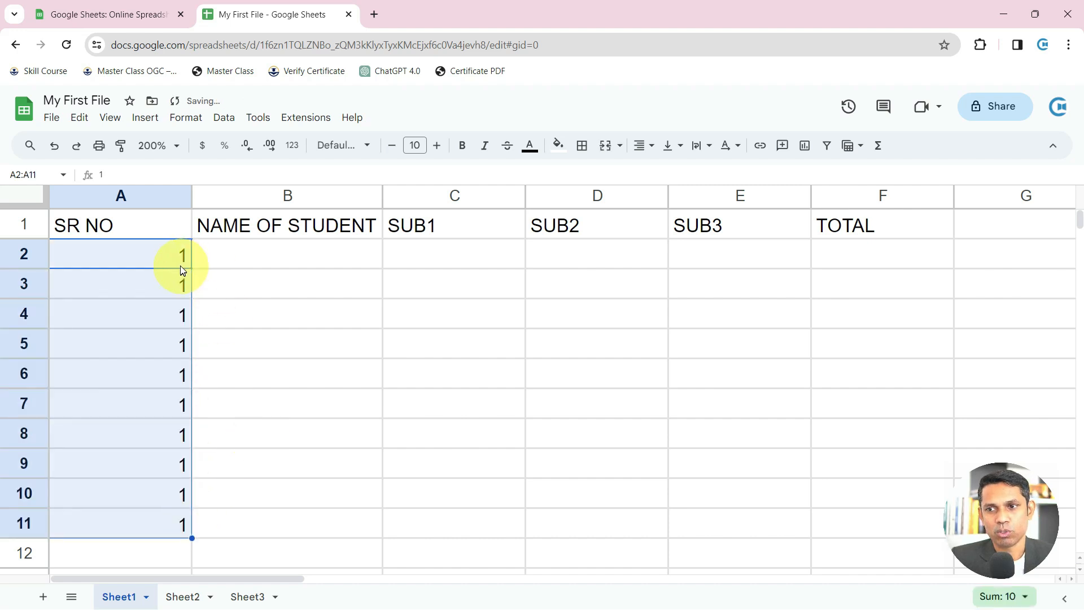
{"action": "key", "text": "ctrl+z"}
{"action": "left_click_drag", "start_coordinate": [192, 268], "coordinate": [189, 496]}
{"action": "key", "text": "ctrl+z"}
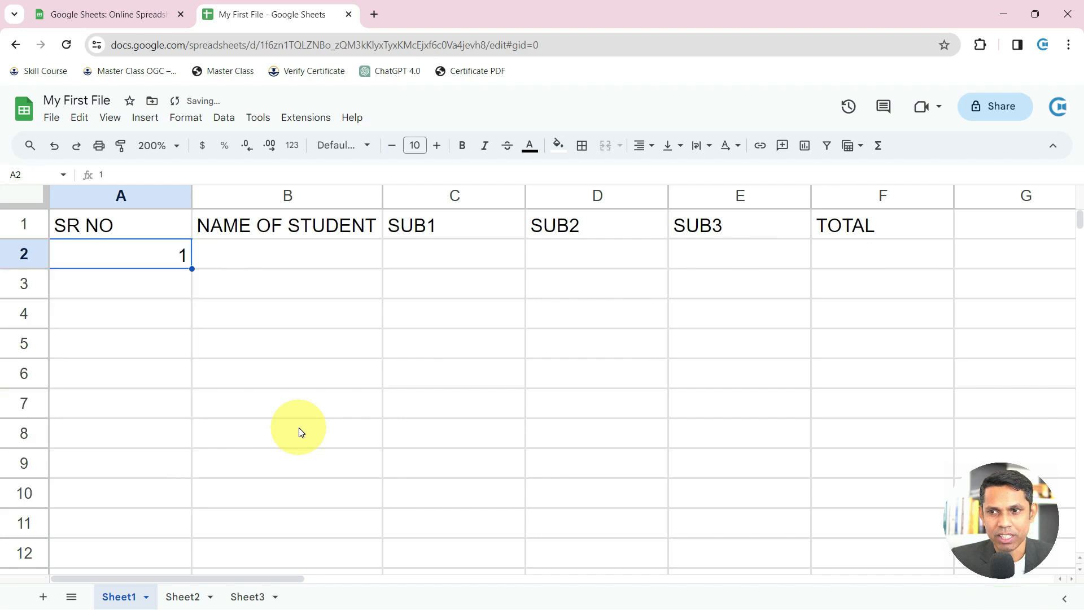
{"action": "left_click_drag", "start_coordinate": [193, 267], "coordinate": [210, 436]}
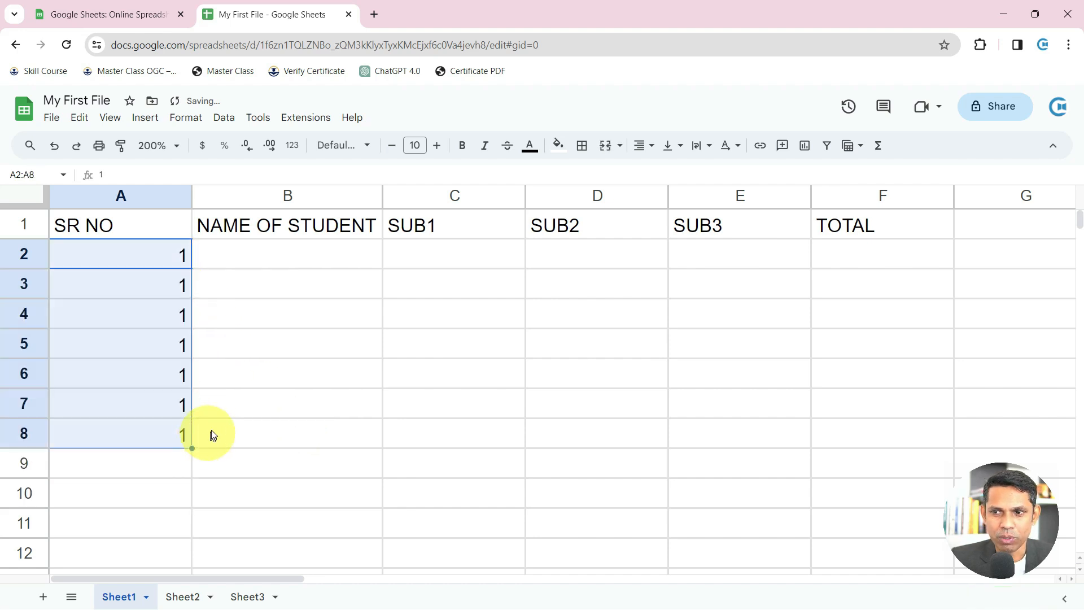
{"action": "key", "text": "ctrl+z"}
Enter 2 in A3 and extend the 1, 2 series down to A11
{"action": "left_click", "coordinate": [173, 294]}
{"action": "type", "text": "2"}
{"action": "key", "text": "Return"}
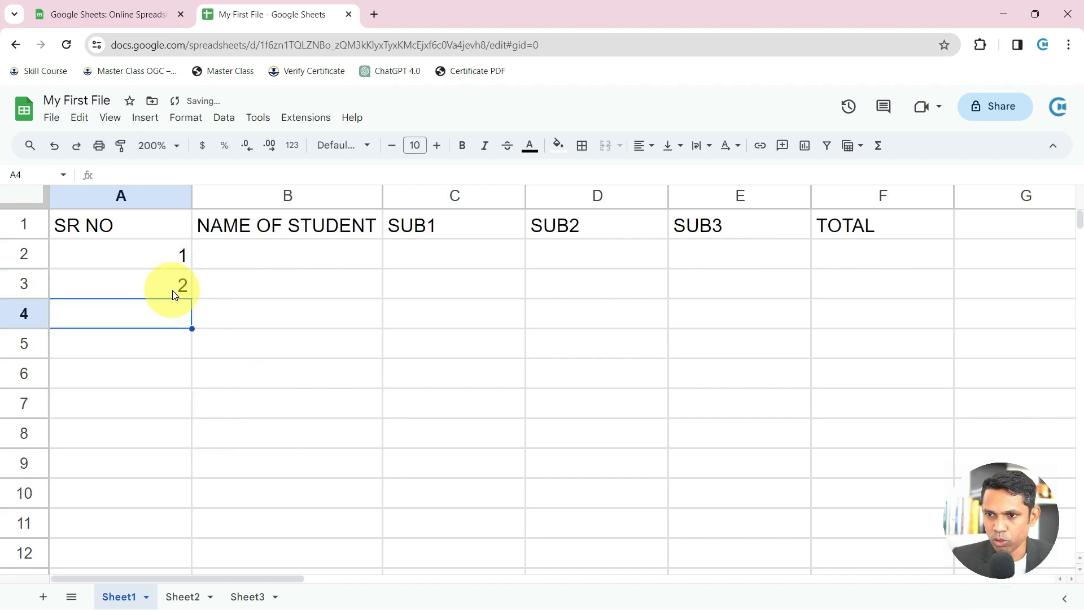
{"action": "left_click", "coordinate": [152, 269]}
{"action": "left_click_drag", "start_coordinate": [152, 269], "coordinate": [212, 515]}
{"action": "left_click", "coordinate": [160, 280]}
Select SR NO with its numbers and drag column A narrower to fit them
{"action": "left_click", "coordinate": [138, 221]}
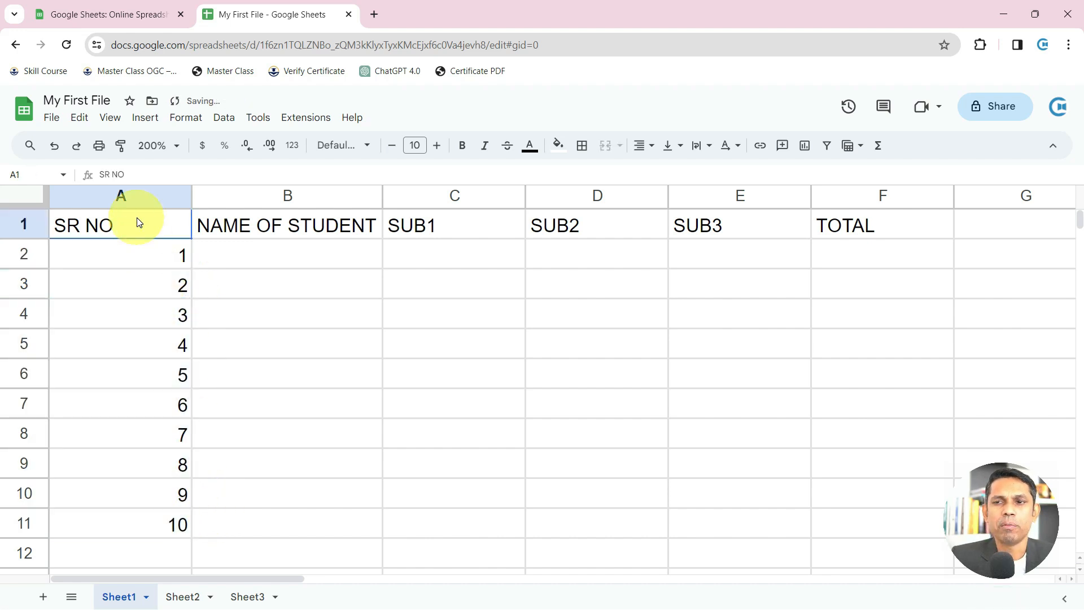
{"action": "left_click_drag", "start_coordinate": [151, 223], "coordinate": [155, 497]}
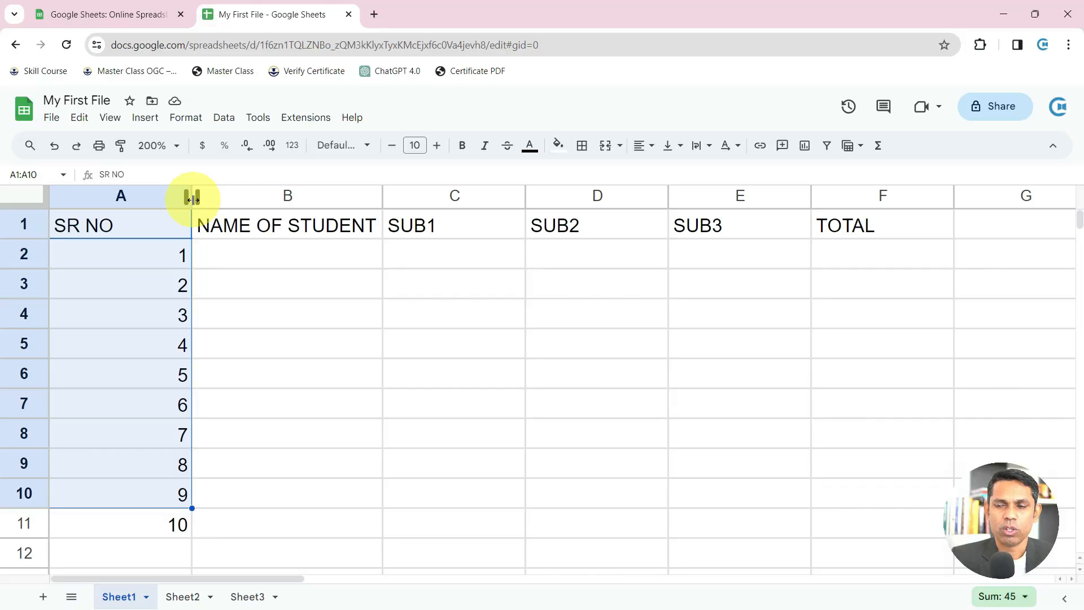
{"action": "left_click_drag", "start_coordinate": [192, 198], "coordinate": [133, 199]}
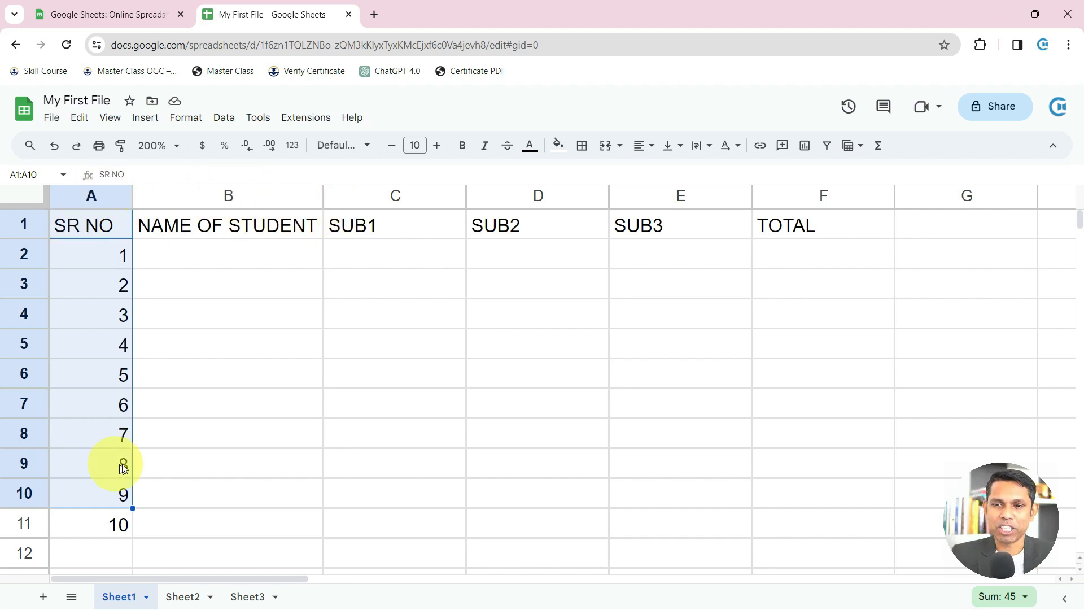
Enter the first five student names in B2 through B6
{"action": "left_click", "coordinate": [206, 265]}
{"action": "type", "text": "AJAY"}
{"action": "key", "text": "Return"}
{"action": "type", "text": "ANIL"}
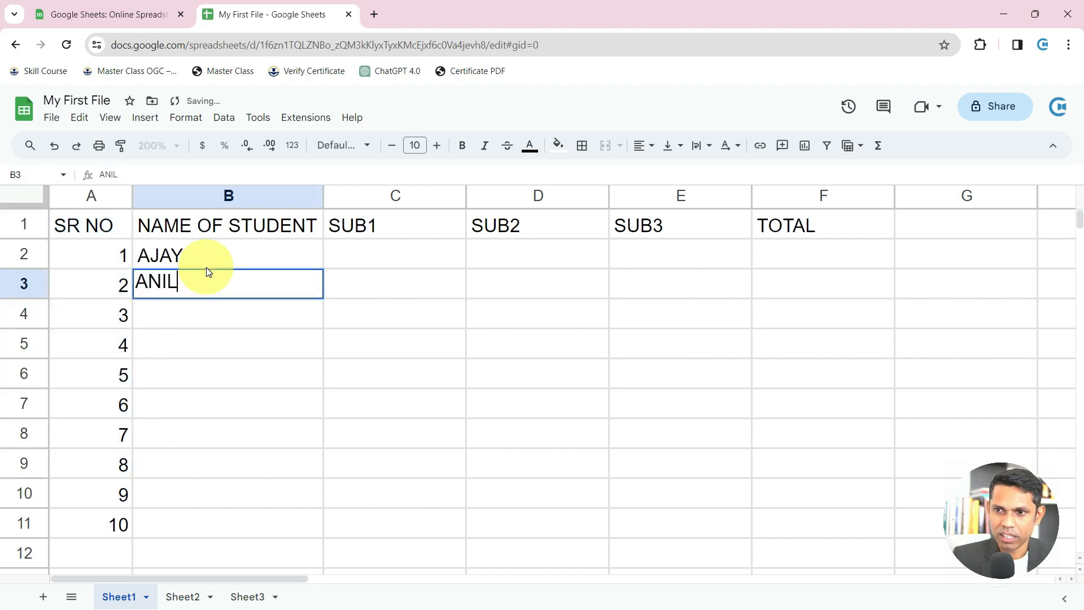
{"action": "key", "text": "Return"}
{"action": "type", "text": "RAVI"}
{"action": "key", "text": "Return"}
{"action": "type", "text": "SACHIN"}
{"action": "key", "text": "Return"}
{"action": "type", "text": "JA"}
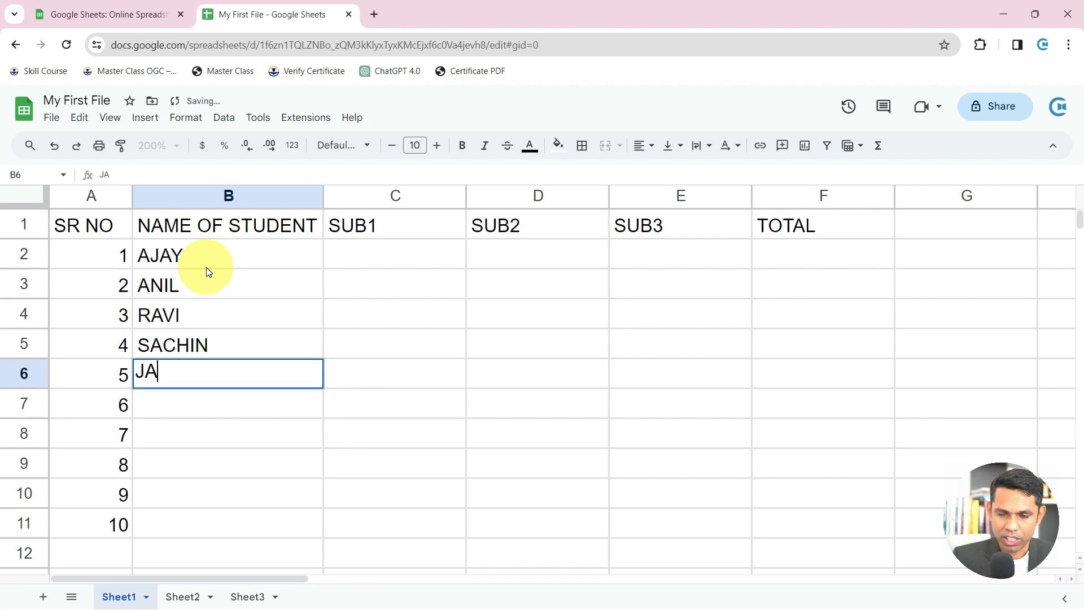
{"action": "type", "text": "NVI"}
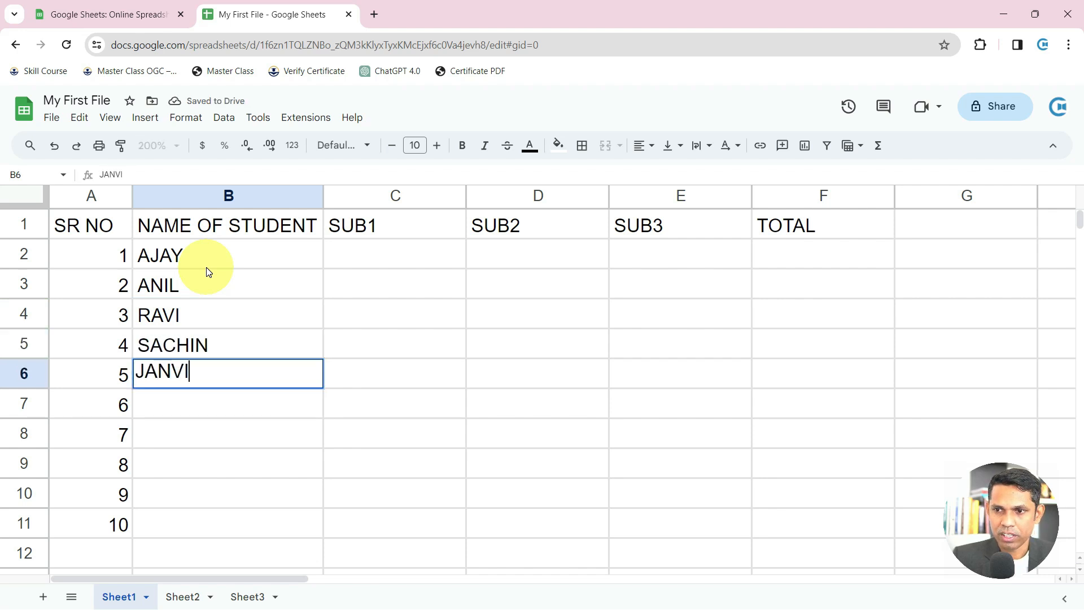
{"action": "key", "text": "Return"}
Enter the remaining five student names in B7 through B11 and select all ten
{"action": "type", "text": "ANVI"}
{"action": "key", "text": "Return"}
{"action": "type", "text": "VIKAS"}
{"action": "key", "text": "Return"}
{"action": "type", "text": "S"}
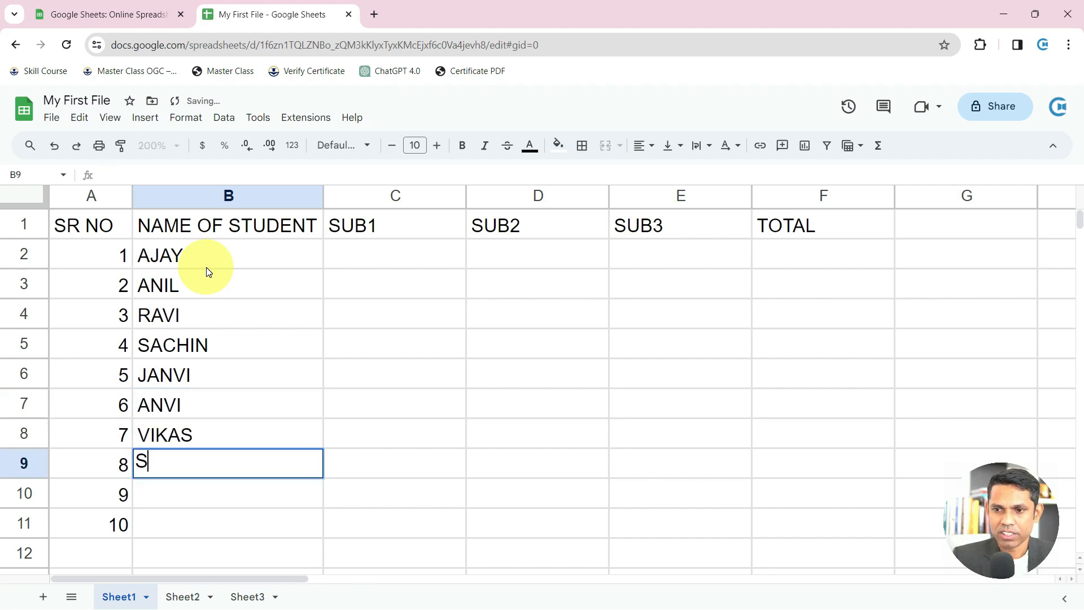
{"action": "type", "text": "HRIKANT"}
{"action": "key", "text": "Return"}
{"action": "type", "text": "SANG"}
{"action": "type", "text": "TA"}
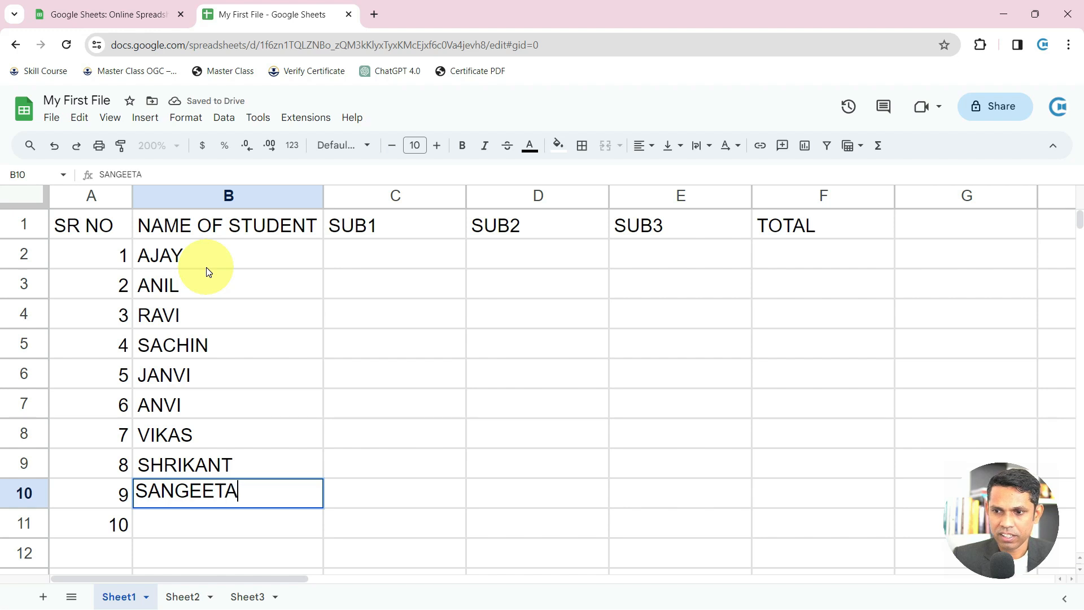
{"action": "key", "text": "Return"}
{"action": "type", "text": "GEETA"}
{"action": "key", "text": "Return"}
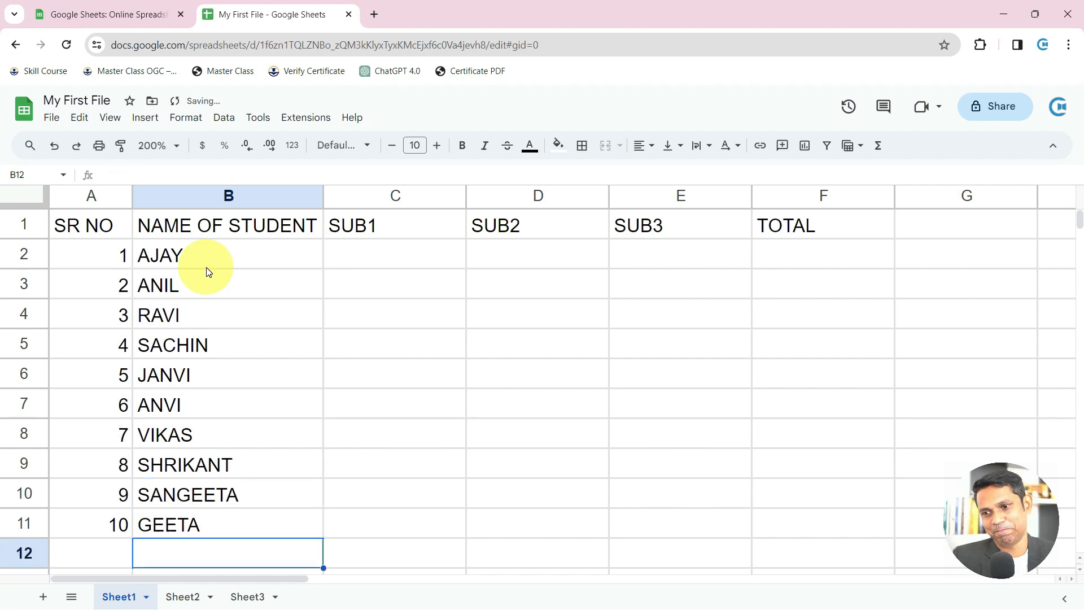
{"action": "left_click_drag", "start_coordinate": [285, 259], "coordinate": [285, 520]}
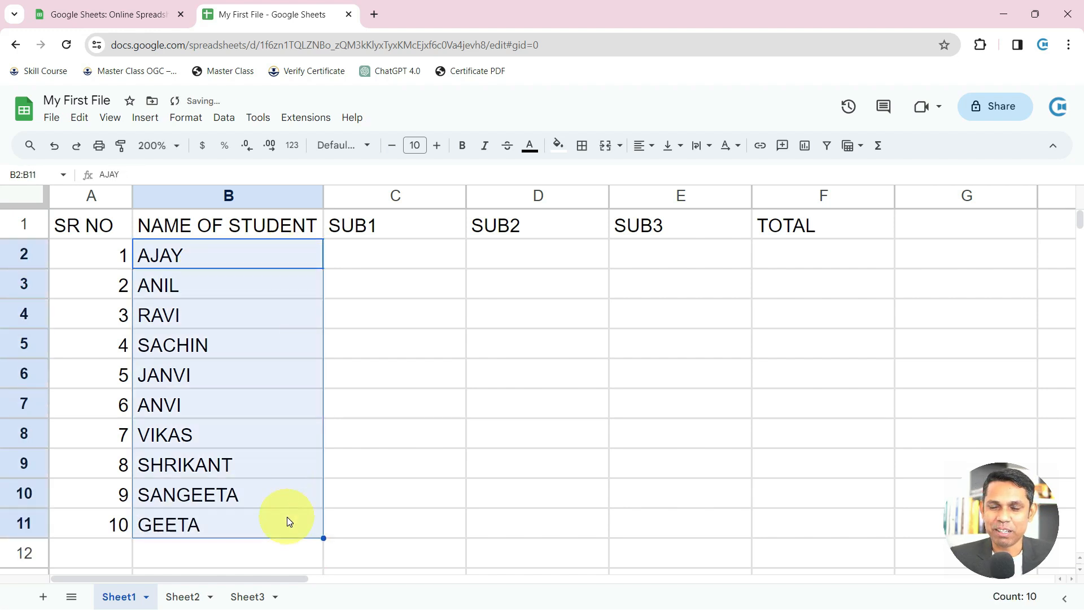
Auto-fit column B to the names, then auto-fit columns A through F to their contents
{"action": "left_click_drag", "start_coordinate": [323, 197], "coordinate": [389, 199]}
{"action": "double_click", "coordinate": [389, 199]}
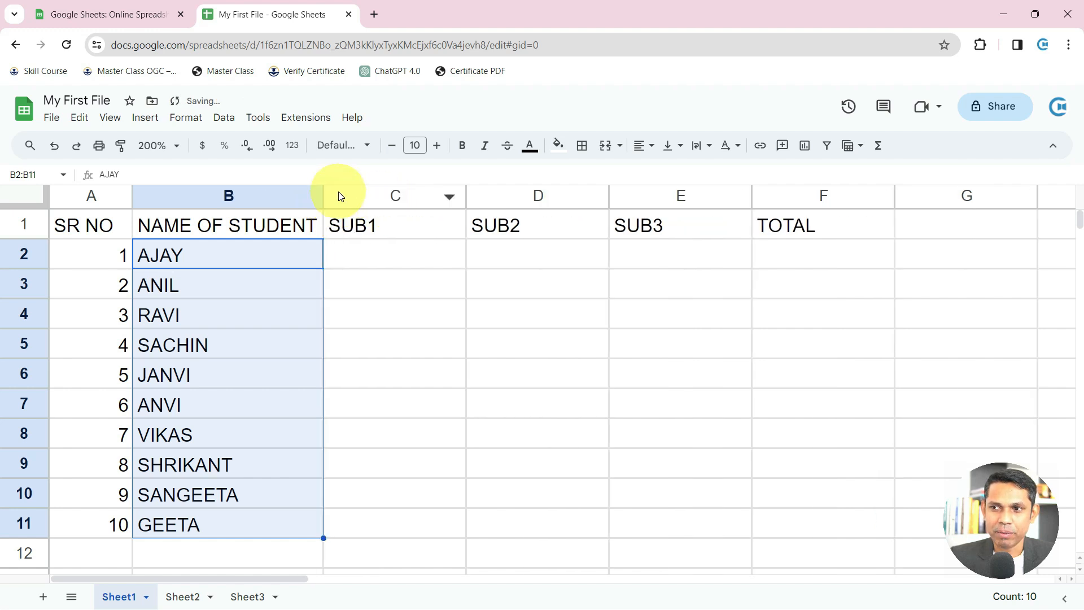
{"action": "left_click_drag", "start_coordinate": [87, 198], "coordinate": [830, 224]}
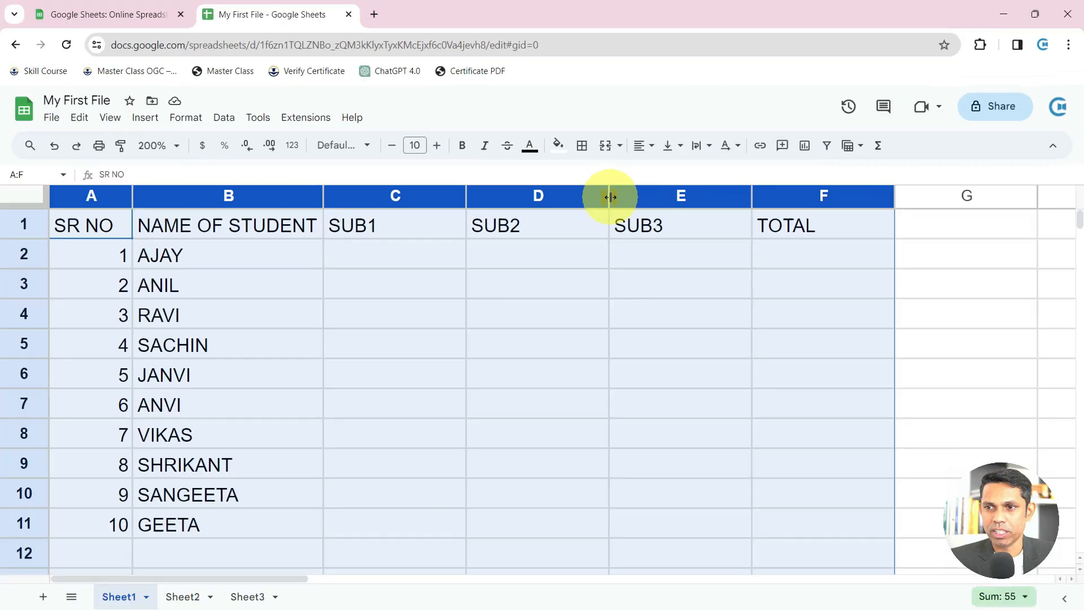
{"action": "double_click", "coordinate": [465, 196]}
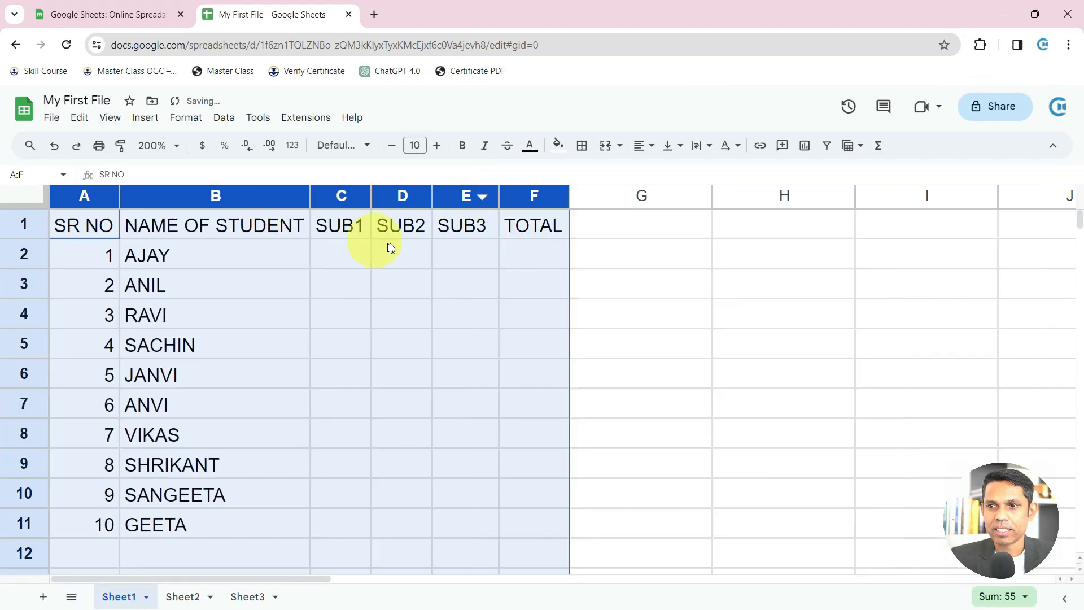
{"action": "left_click", "coordinate": [295, 230]}
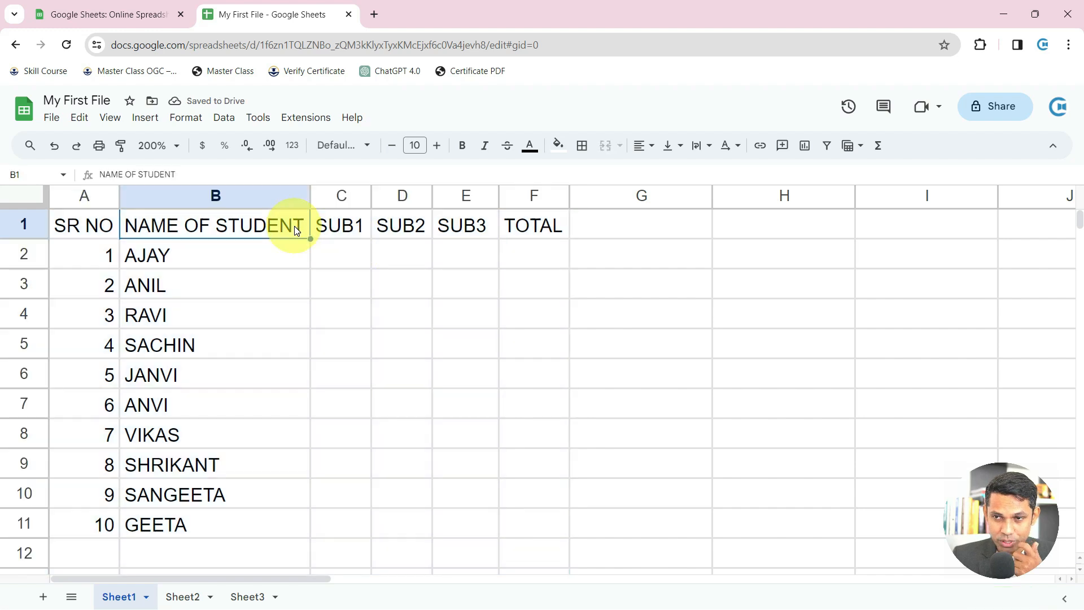
Step through the SUB1, SUB2, SUB3 and TOTAL headings, ending on C2 for the first mark
{"action": "left_click", "coordinate": [334, 223]}
{"action": "left_click", "coordinate": [400, 225]}
{"action": "left_click", "coordinate": [467, 224]}
{"action": "left_click", "coordinate": [528, 232]}
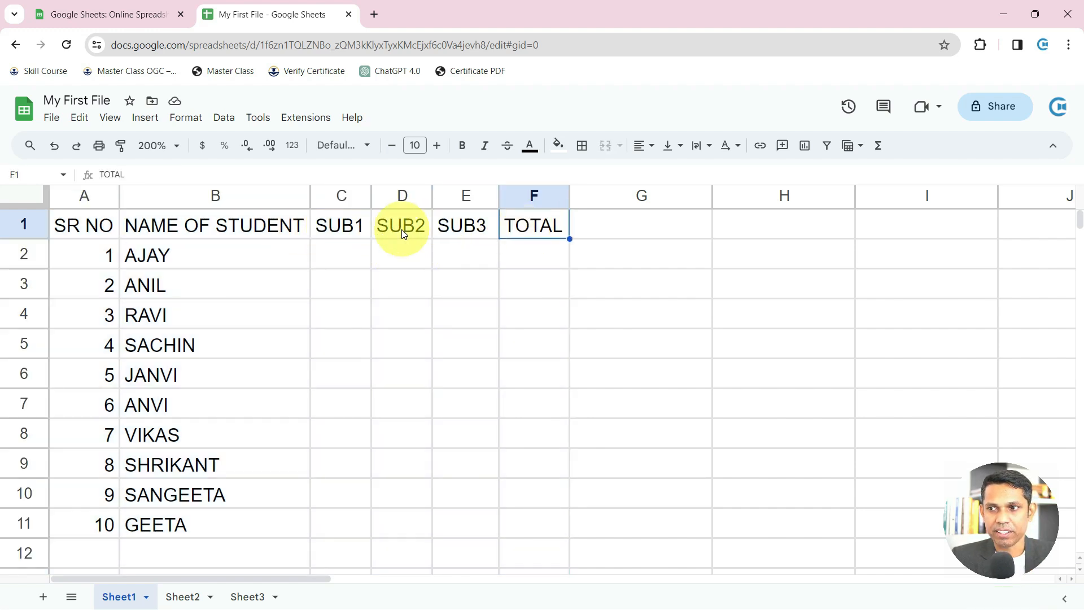
{"action": "left_click", "coordinate": [329, 237]}
{"action": "left_click", "coordinate": [402, 227]}
{"action": "left_click", "coordinate": [483, 232]}
{"action": "left_click", "coordinate": [543, 223]}
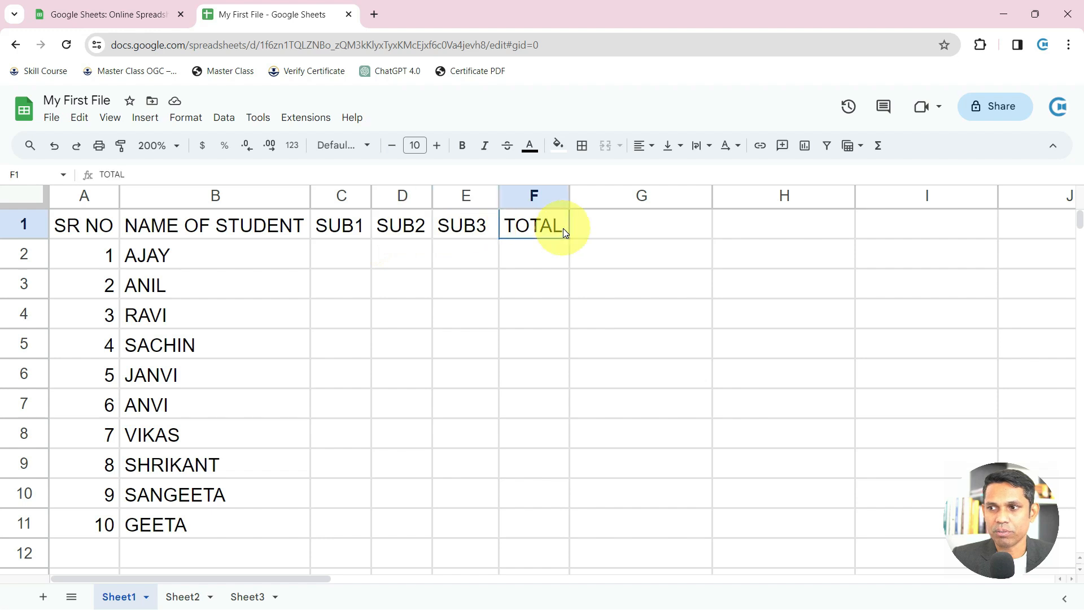
{"action": "left_click", "coordinate": [360, 255]}
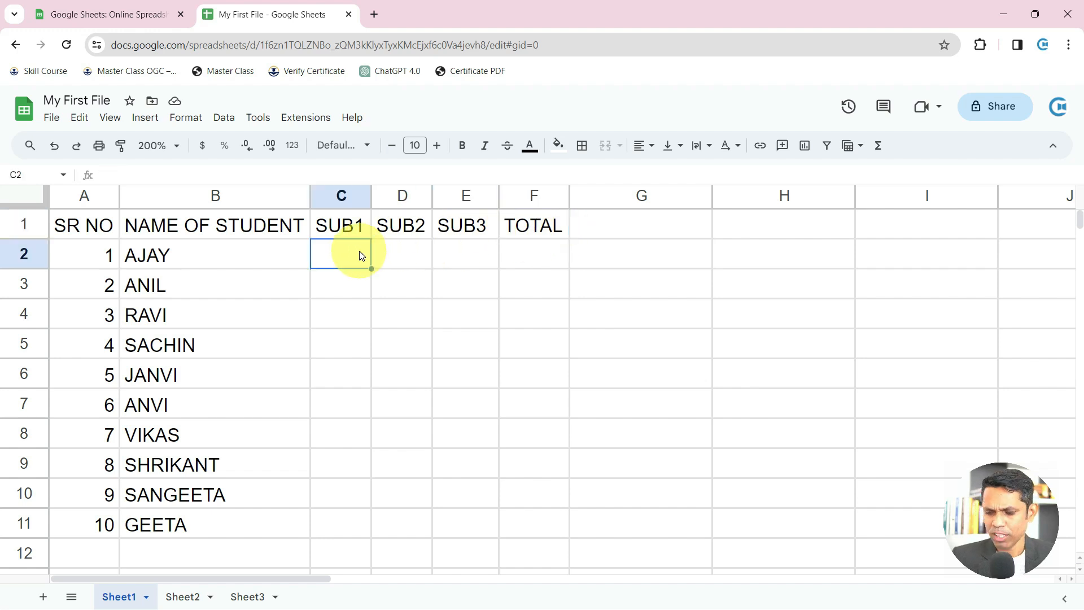
Select C2:E11 and start a RANDBETWEEN formula, then cancel it and reselect the range
{"action": "left_click_drag", "start_coordinate": [361, 255], "coordinate": [474, 537]}
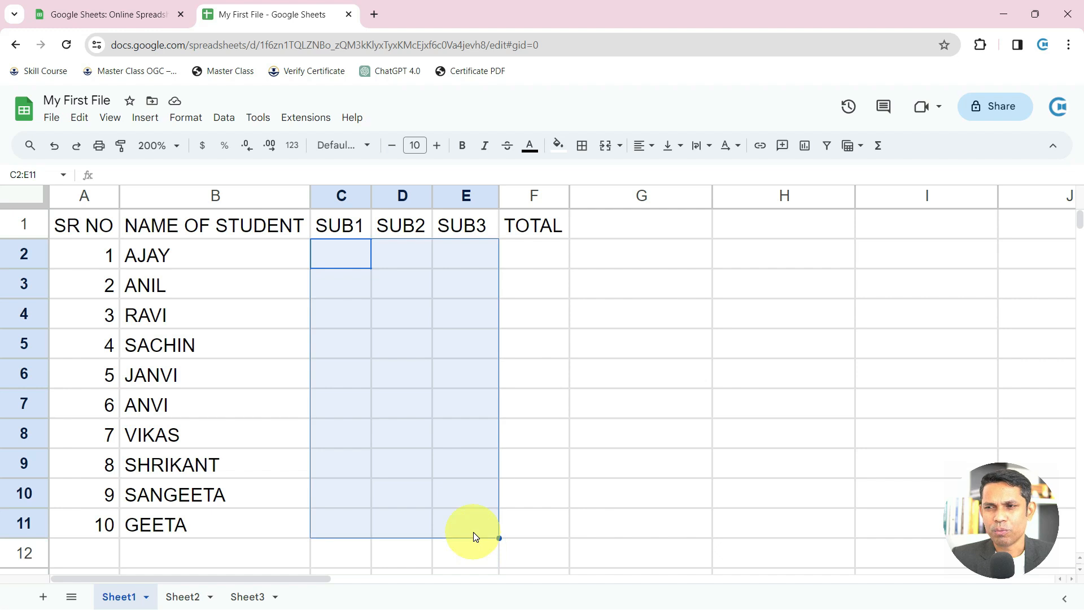
{"action": "type", "text": "=R"}
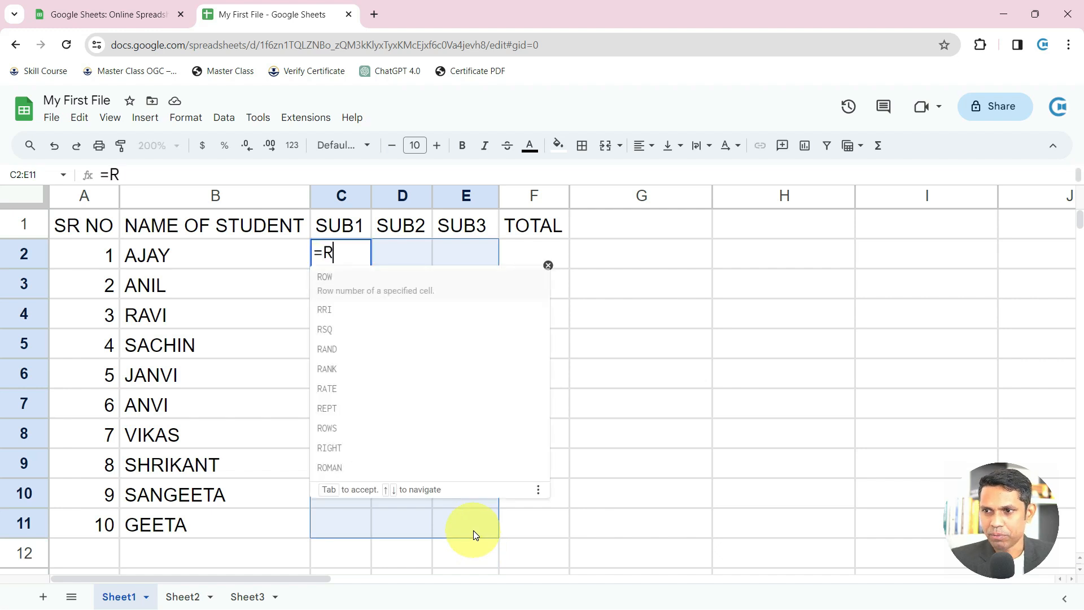
{"action": "type", "text": "AND"}
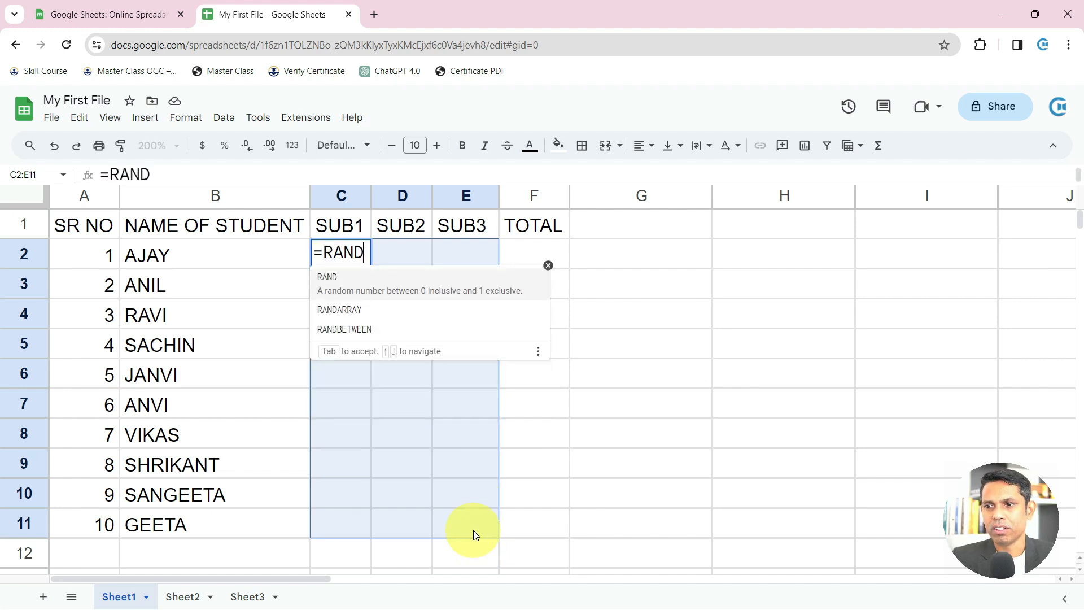
{"action": "key", "text": "Down"}
{"action": "key", "text": "Down"}
{"action": "key", "text": "Up"}
{"action": "key", "text": "Down"}
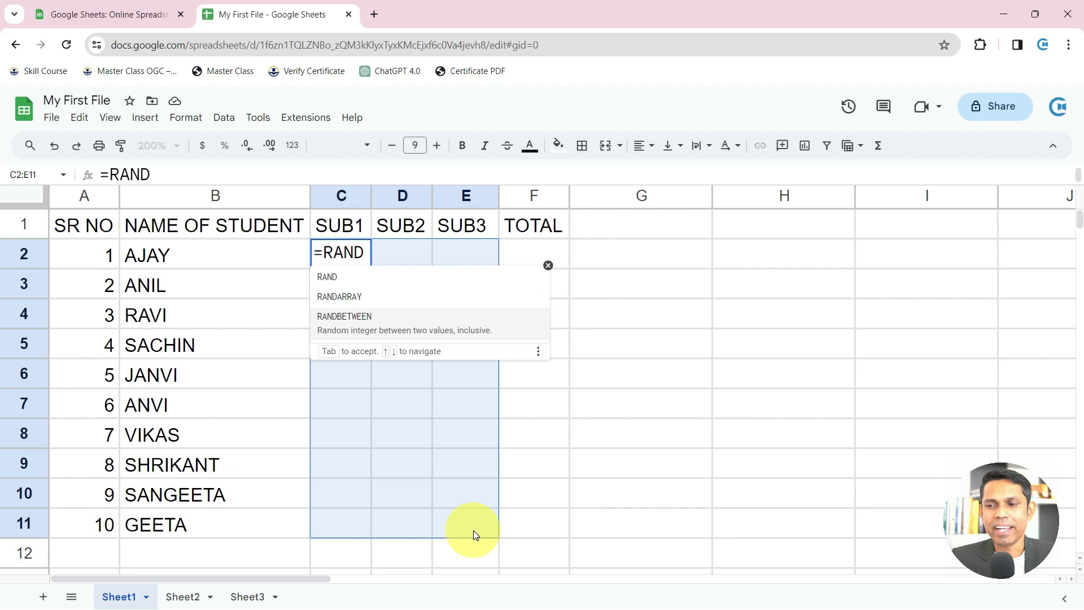
{"action": "key", "text": "Tab"}
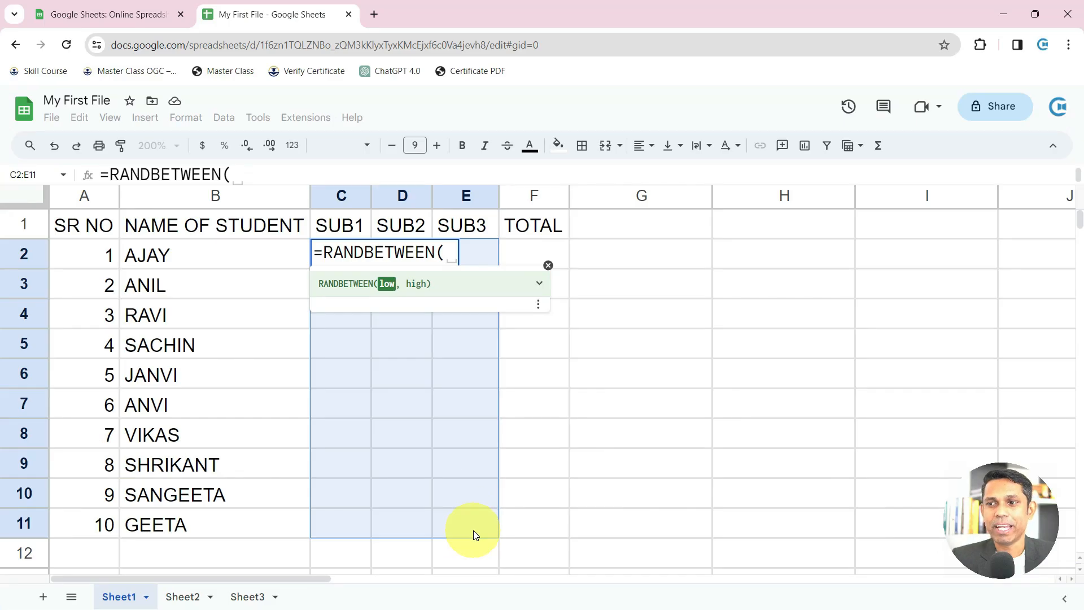
{"action": "key", "text": "Escape"}
{"action": "left_click", "coordinate": [387, 290]}
{"action": "left_click_drag", "start_coordinate": [340, 254], "coordinate": [476, 527]}
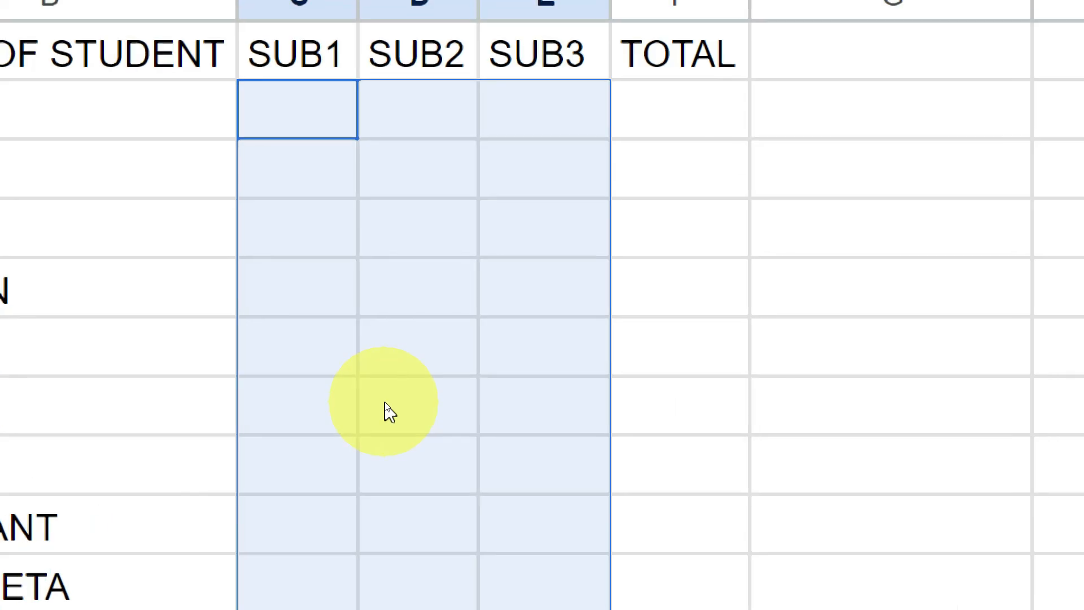
Retype =RAND and accept the RANDBETWEEN suggestion, then clear it to start over
{"action": "type", "text": "=RAND"}
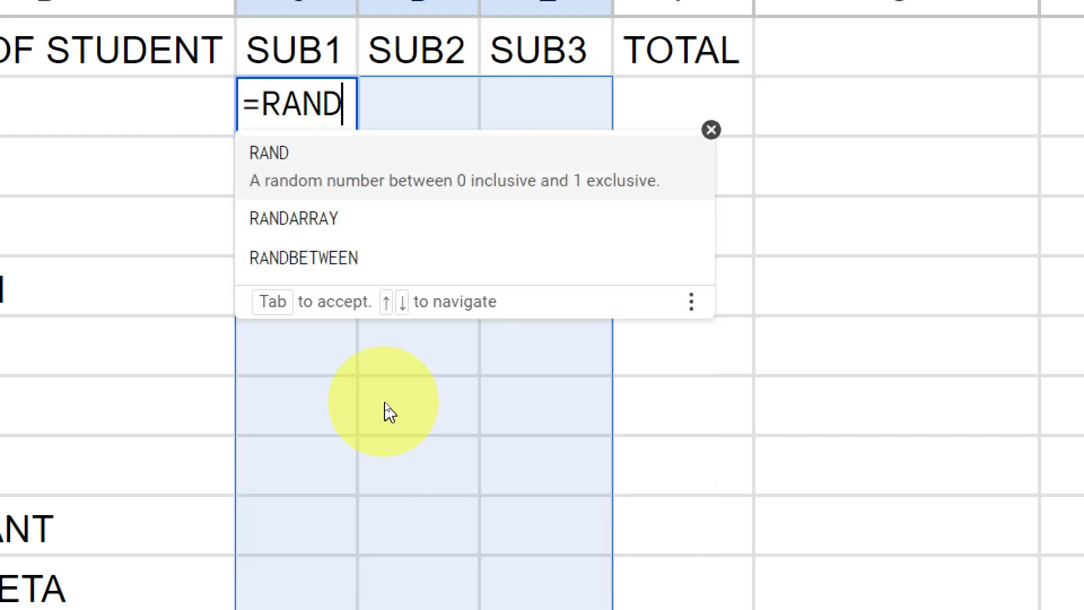
{"action": "key", "text": "Down"}
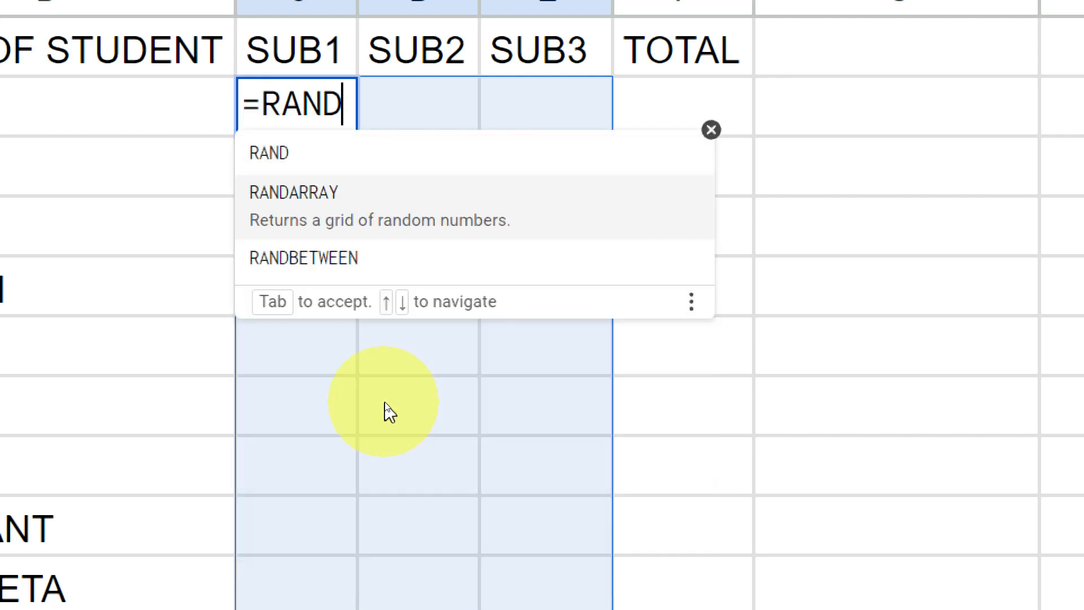
{"action": "key", "text": "Down"}
{"action": "key", "text": "Tab"}
{"action": "key", "text": "BackSpace"}
{"action": "key", "text": "BackSpace"}
{"action": "key", "text": "BackSpace"}
{"action": "key", "text": "BackSpace"}
{"action": "key", "text": "BackSpace"}
{"action": "key", "text": "BackSpace"}
{"action": "key", "text": "BackSpace"}
{"action": "key", "text": "BackSpace"}
{"action": "key", "text": "BackSpace"}
{"action": "key", "text": "BackSpace"}
{"action": "key", "text": "BackSpace"}
{"action": "key", "text": "BackSpace"}
{"action": "key", "text": "BackSpace"}
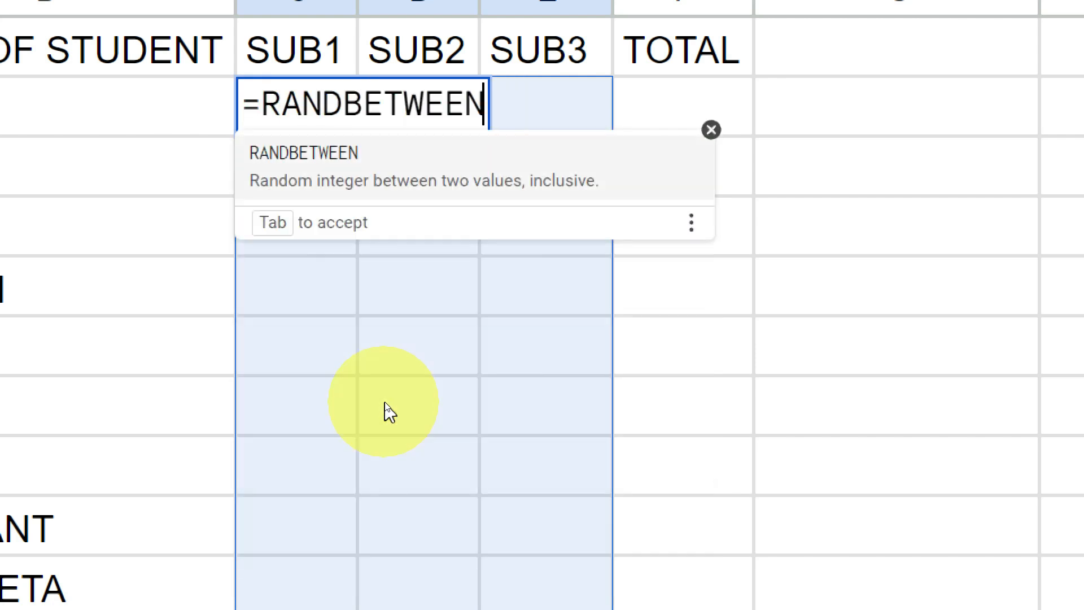
Enter =RANDBETWEEN(10,99) in C2 via autocomplete, producing the mark 26
{"action": "type", "text": "=RAND"}
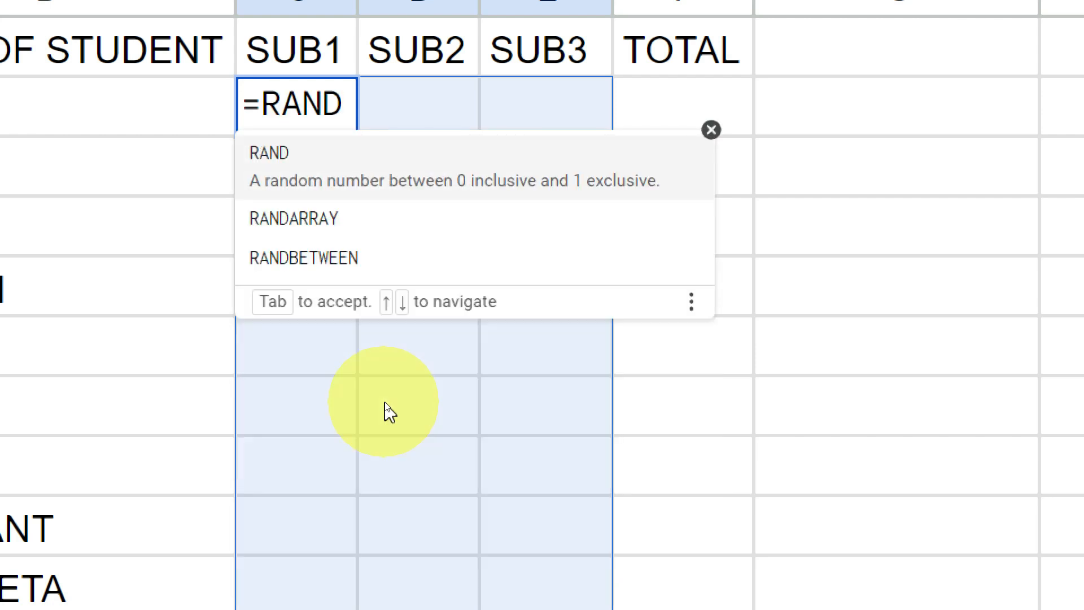
{"action": "key", "text": "Down"}
{"action": "key", "text": "Down"}
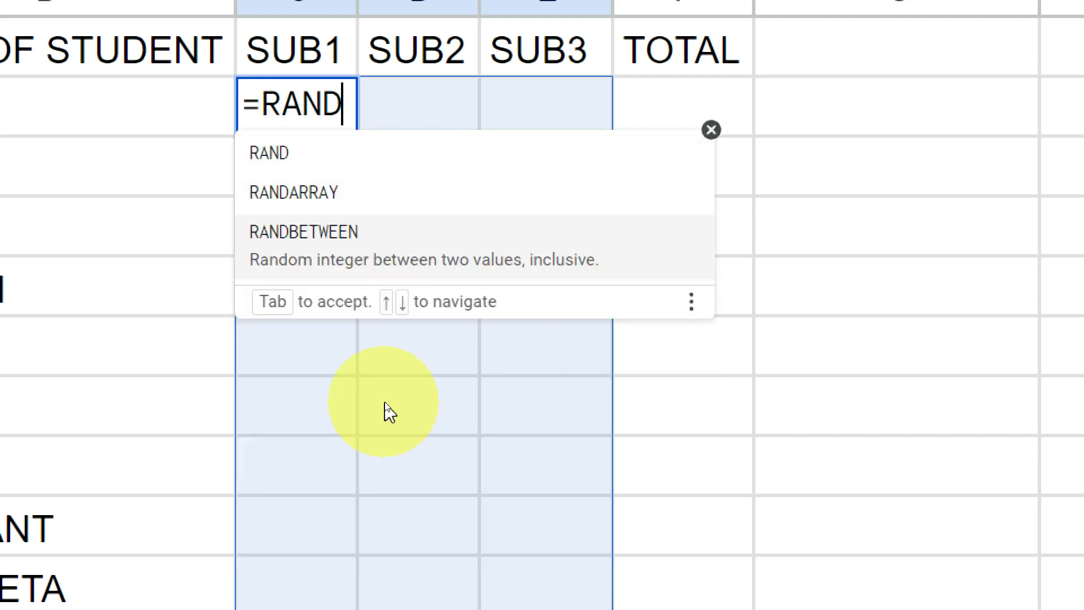
{"action": "key", "text": "Up"}
{"action": "key", "text": "Up"}
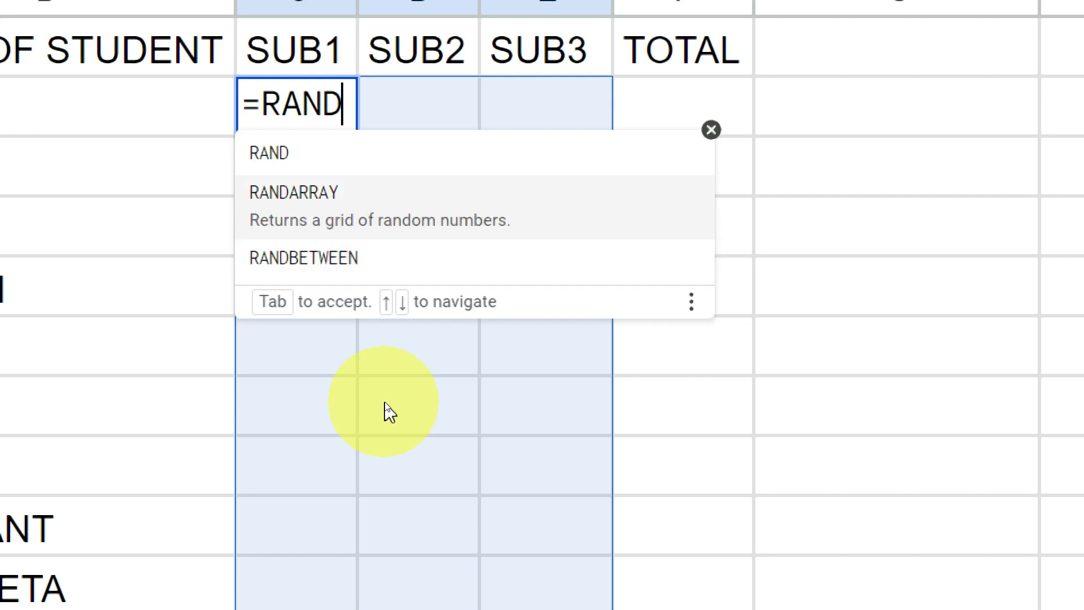
{"action": "key", "text": "Down"}
{"action": "key", "text": "Down"}
{"action": "key", "text": "Up"}
{"action": "key", "text": "Up"}
{"action": "key", "text": "Down"}
{"action": "key", "text": "Down"}
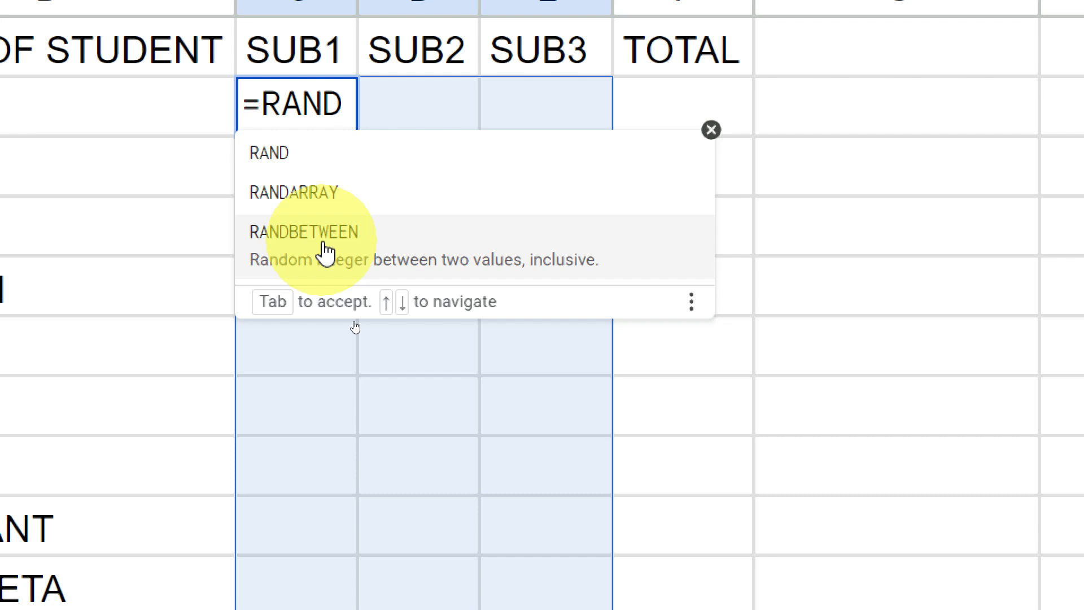
{"action": "left_click", "coordinate": [326, 251]}
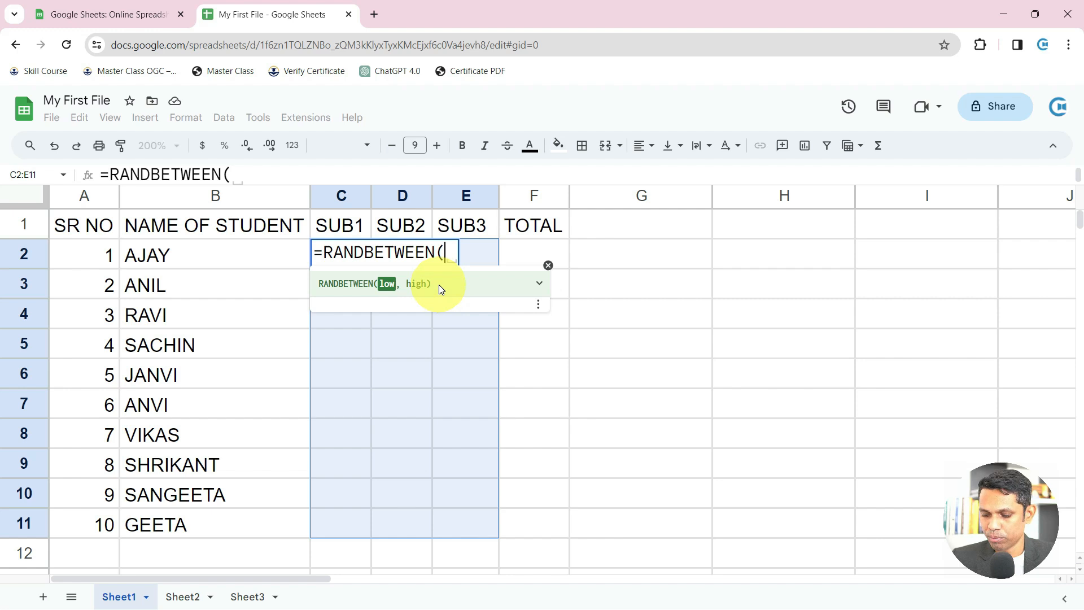
{"action": "type", "text": "10,99)"}
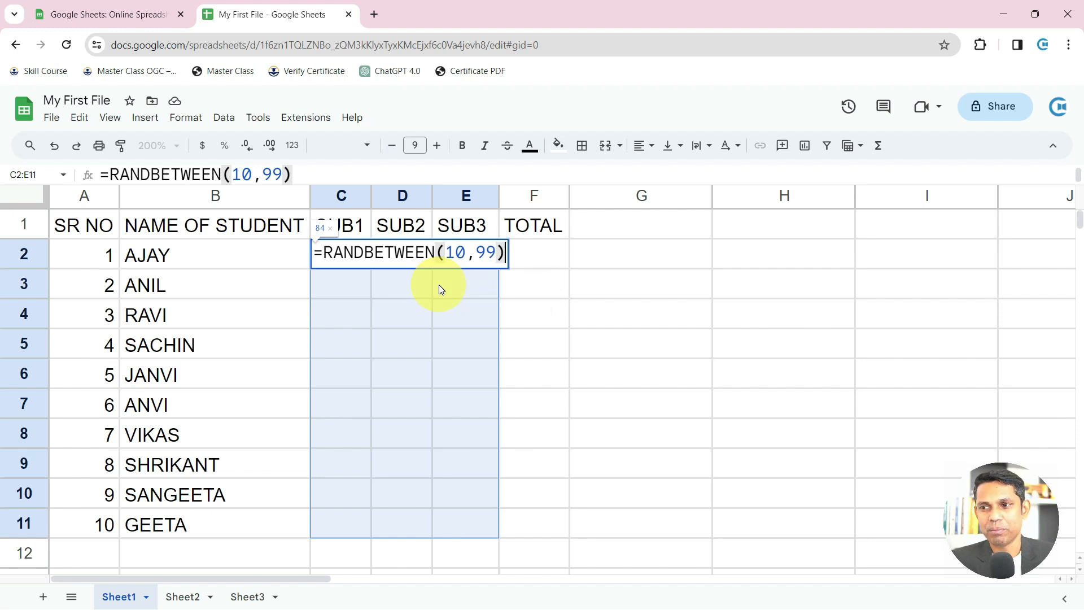
{"action": "key", "text": "Return"}
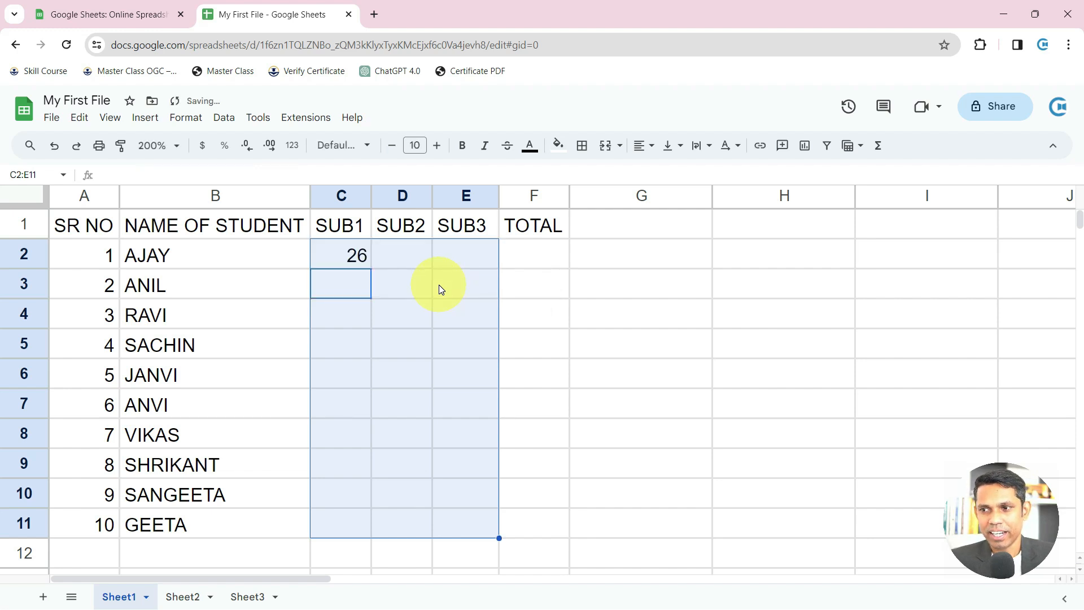
Copy the formula down and across C2:E11, then put 45 in G3 and select G3:G8
{"action": "key", "text": "ctrl+d"}
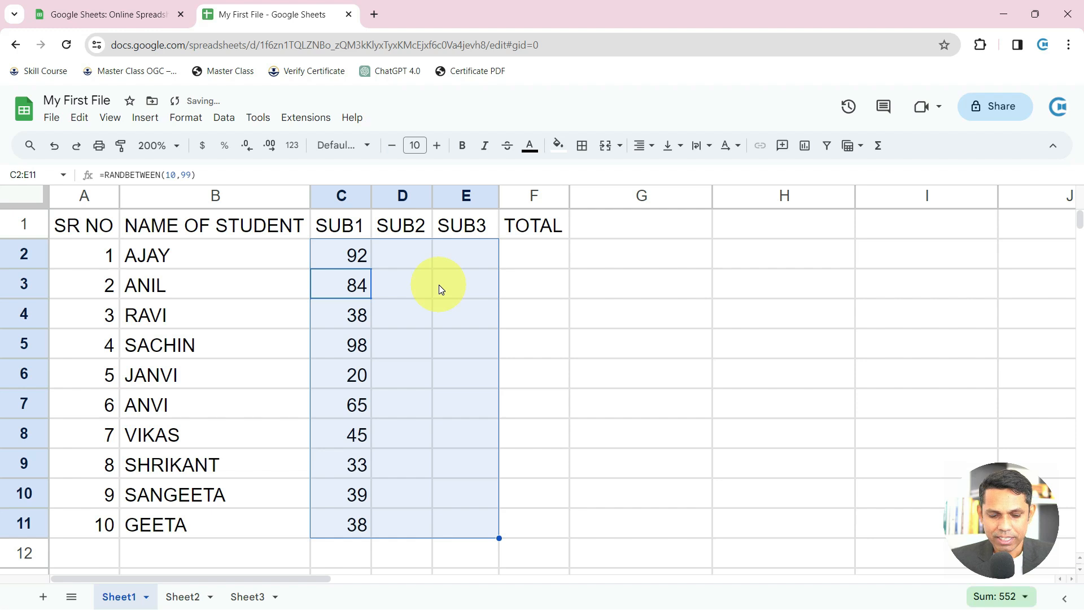
{"action": "key", "text": "ctrl+r"}
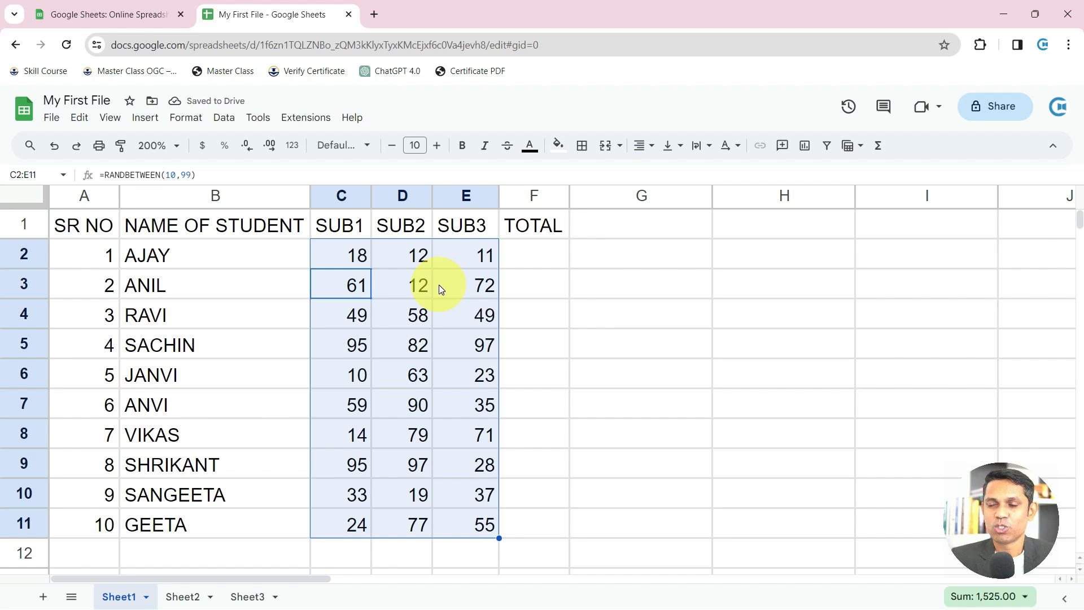
{"action": "left_click_drag", "start_coordinate": [699, 290], "coordinate": [710, 371]}
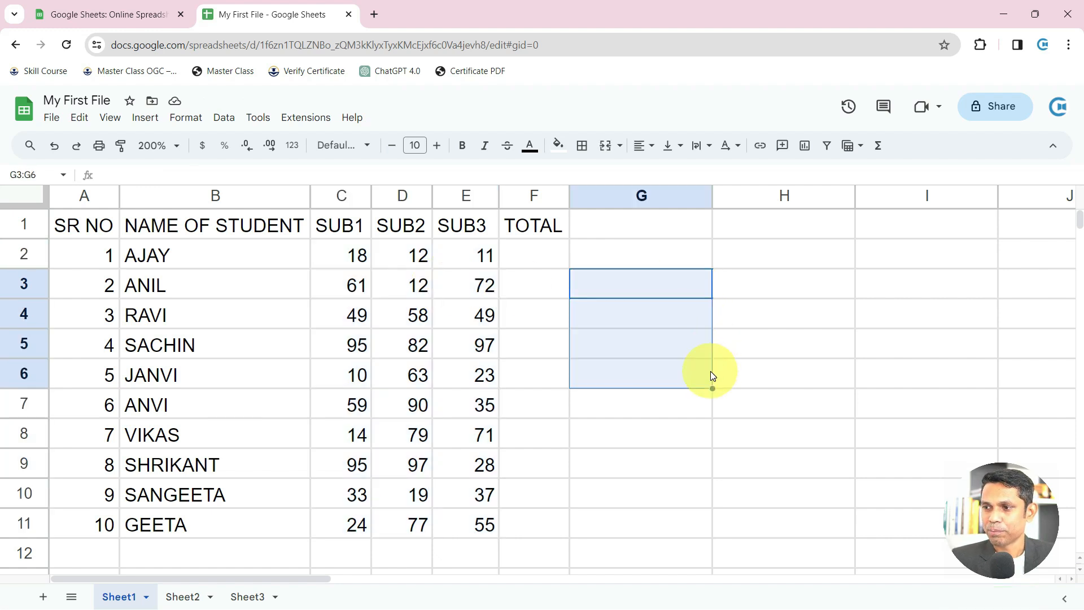
{"action": "left_click", "coordinate": [664, 286]}
{"action": "type", "text": "45"}
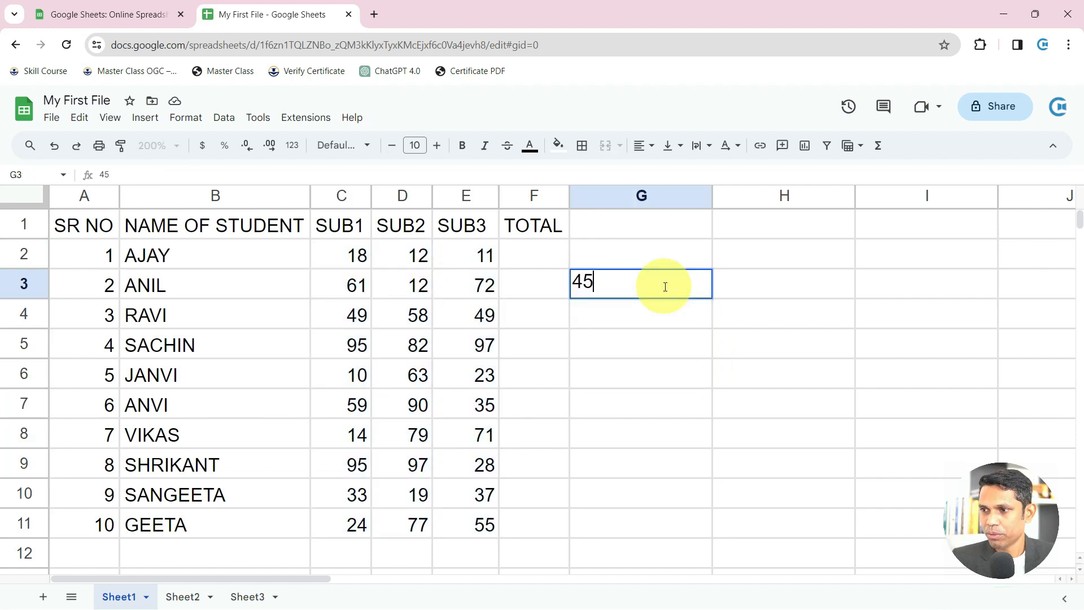
{"action": "key", "text": "Return"}
{"action": "left_click_drag", "start_coordinate": [663, 286], "coordinate": [683, 449]}
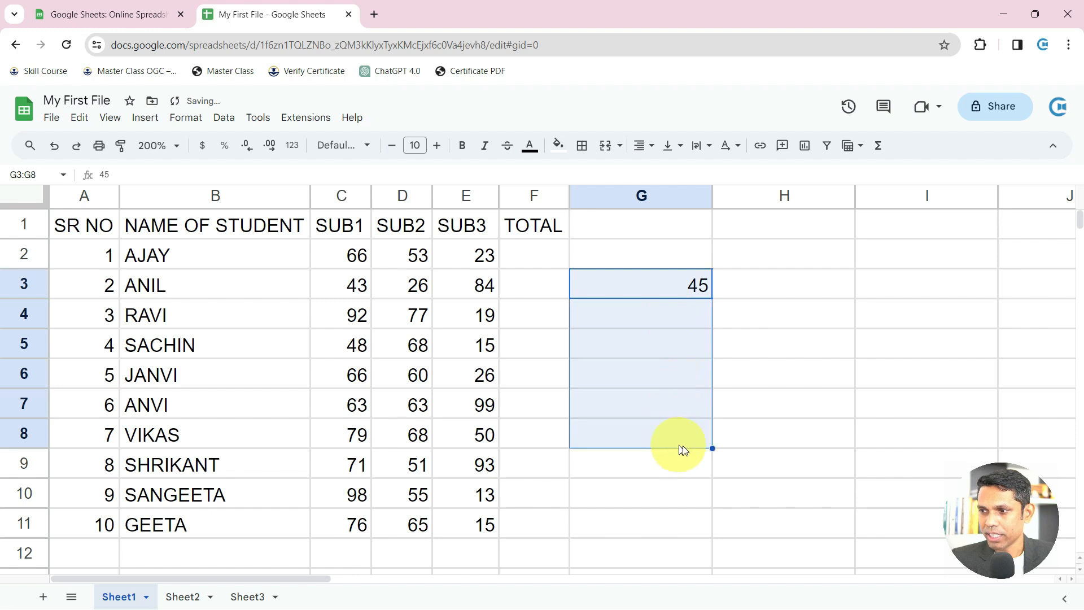
Fill the 45 through G3:I8, then delete that block
{"action": "key", "text": "ctrl+d"}
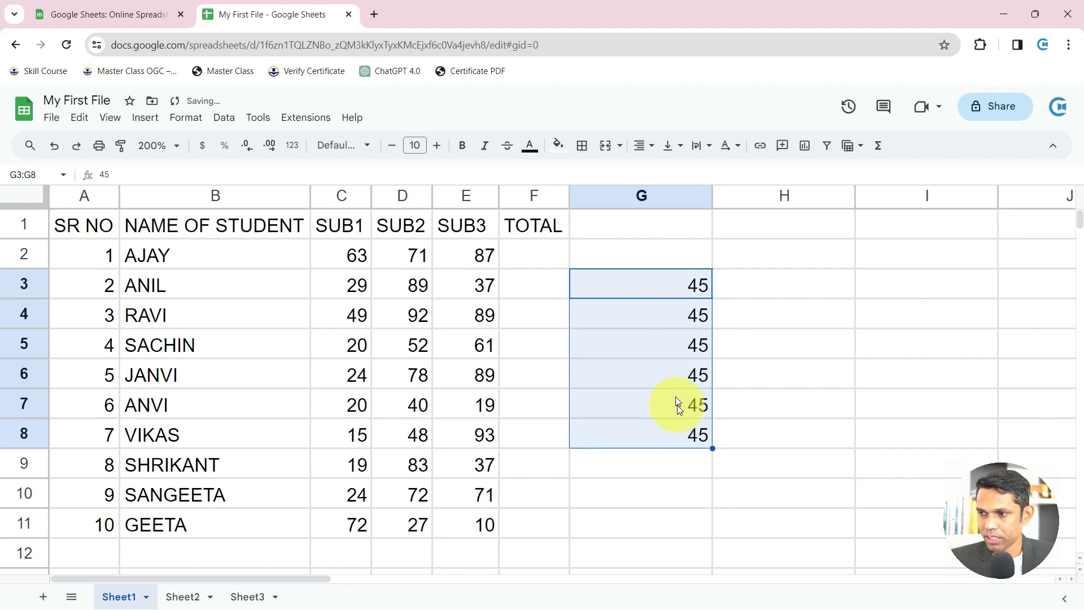
{"action": "left_click_drag", "start_coordinate": [685, 285], "coordinate": [934, 436]}
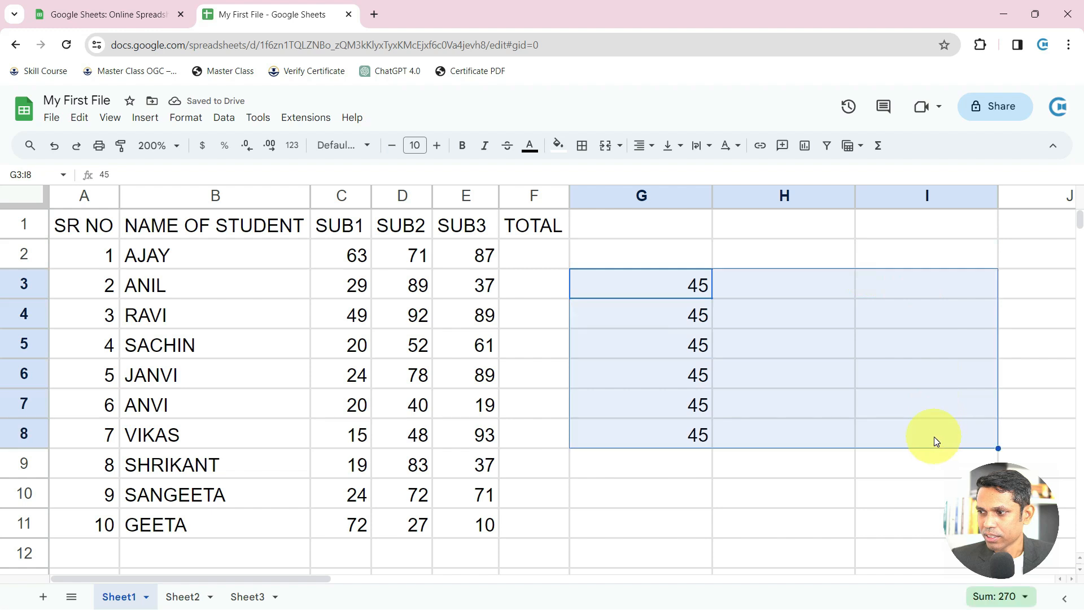
{"action": "key", "text": "ctrl+r"}
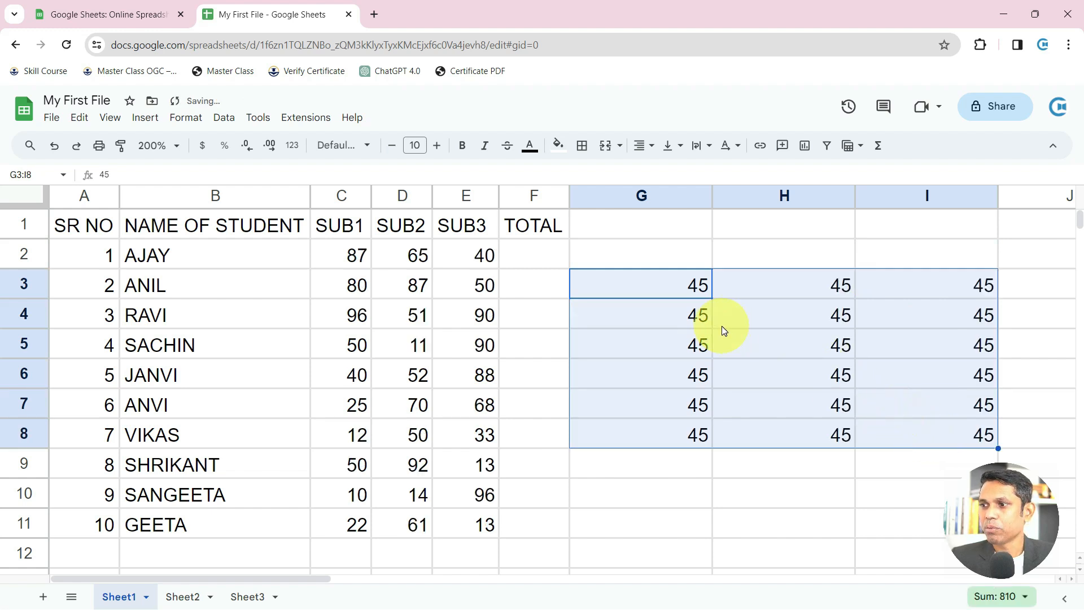
{"action": "left_click_drag", "start_coordinate": [690, 290], "coordinate": [899, 432]}
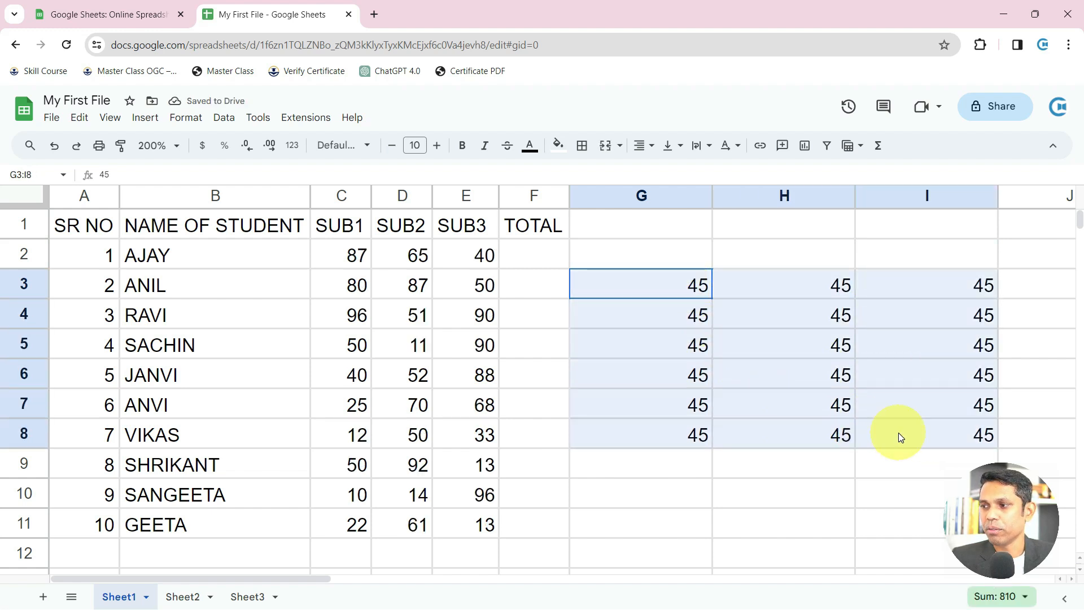
{"action": "key", "text": "Delete"}
Put 45 in H3, fill it through columns H and I, then clear those cells
{"action": "key", "text": "Right"}
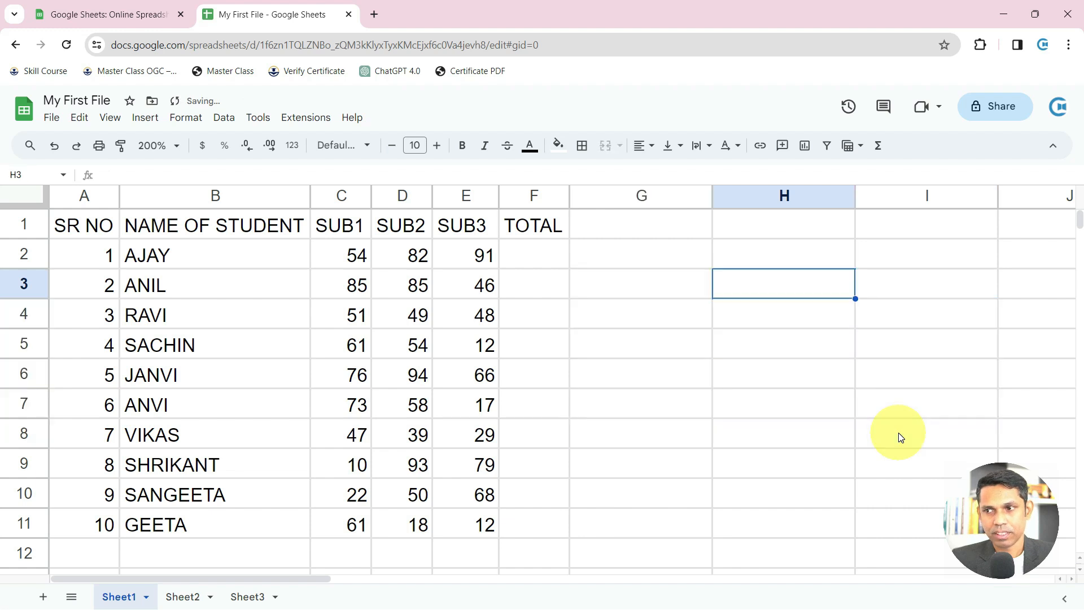
{"action": "type", "text": "45"}
{"action": "key", "text": "Return"}
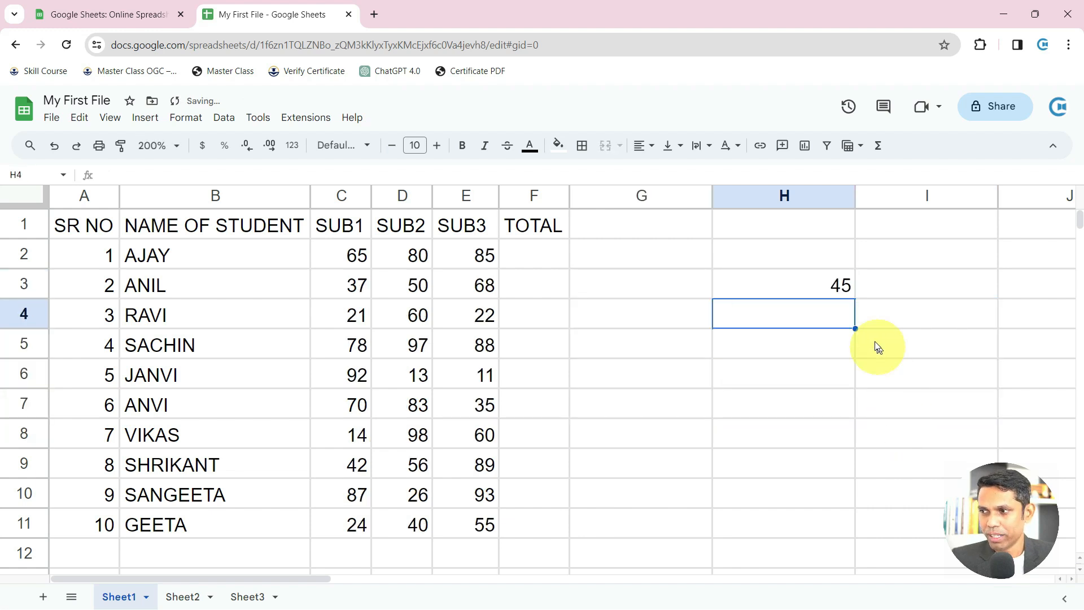
{"action": "left_click_drag", "start_coordinate": [838, 283], "coordinate": [830, 464]}
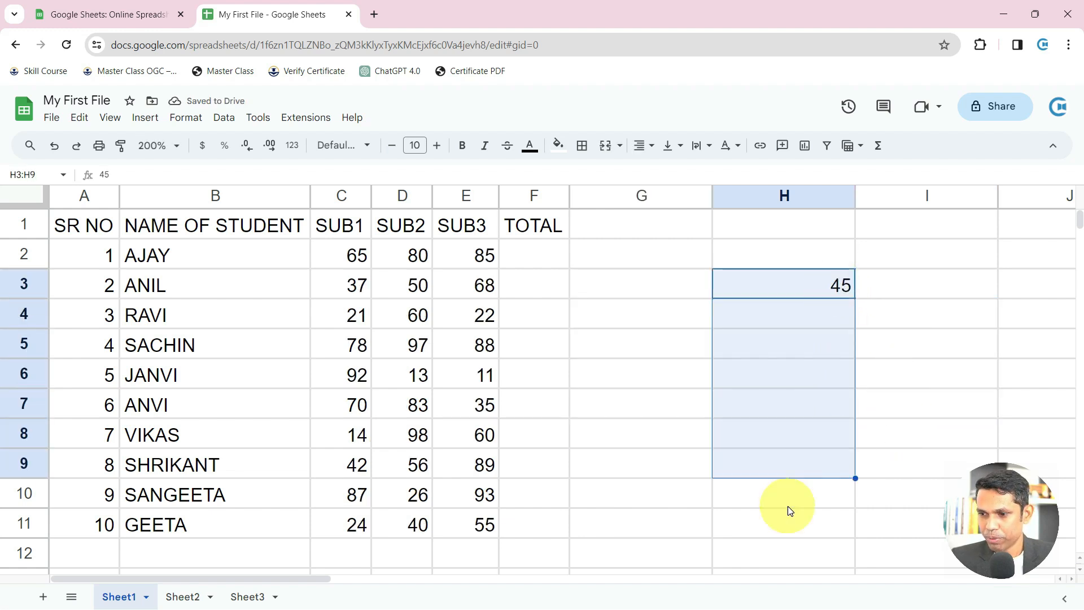
{"action": "key", "text": "ctrl+d"}
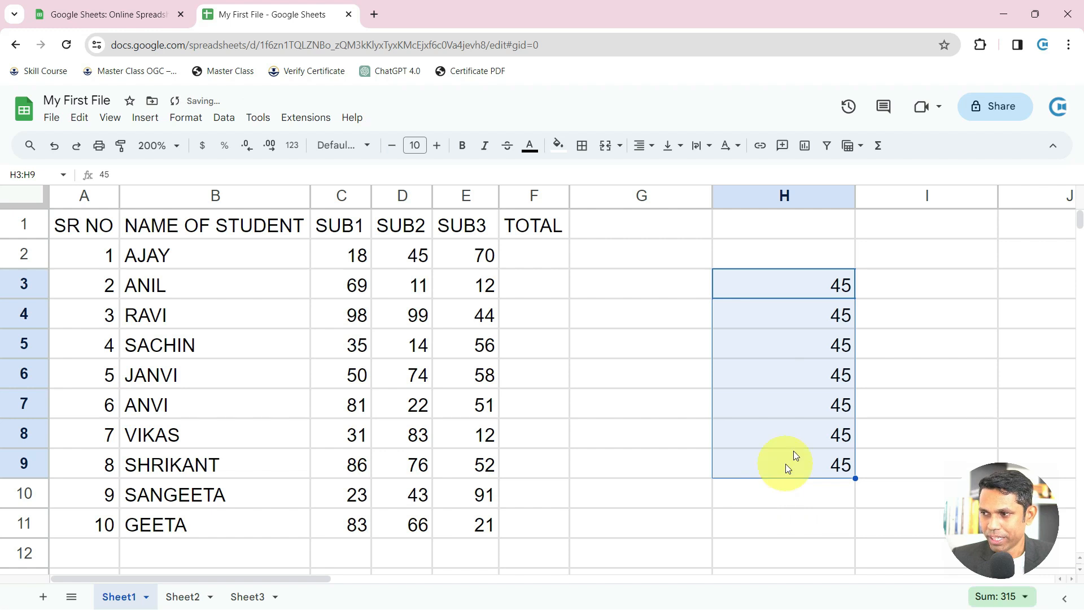
{"action": "left_click_drag", "start_coordinate": [834, 290], "coordinate": [954, 455]}
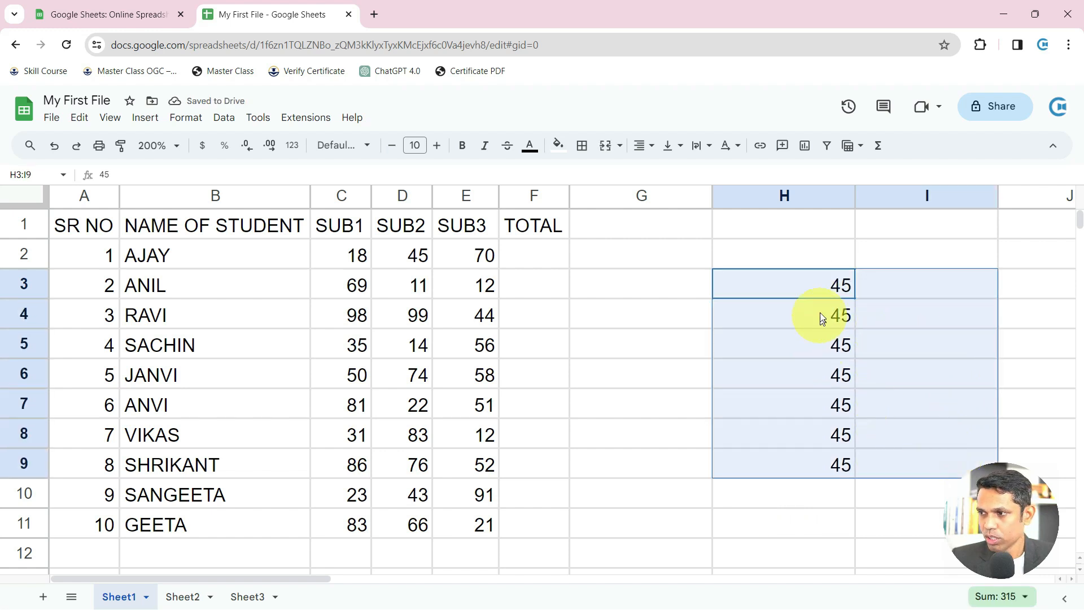
{"action": "key", "text": "ctrl+r"}
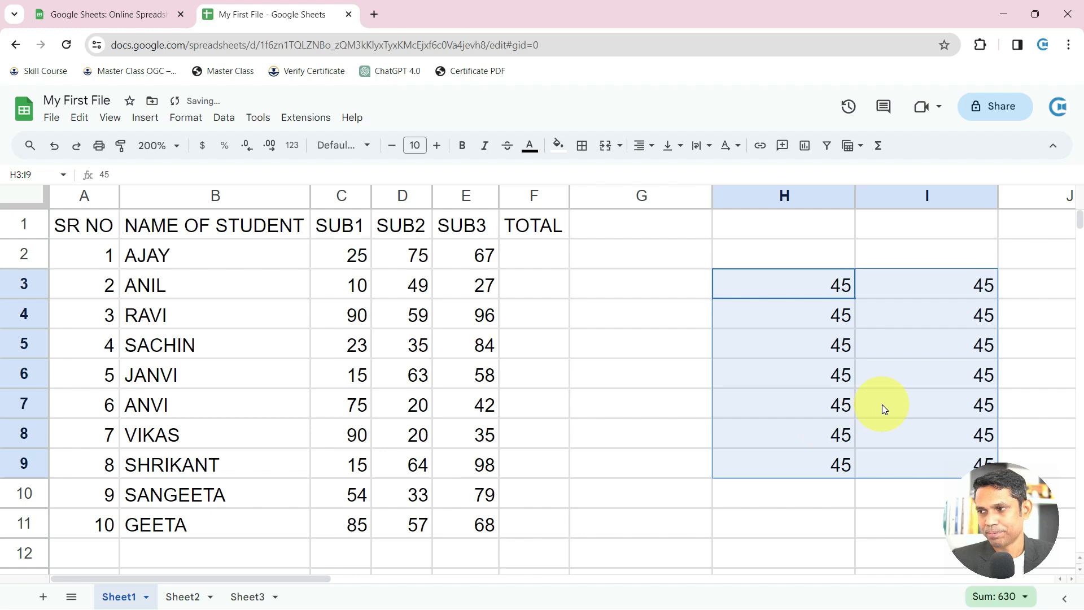
{"action": "key", "text": "Delete"}
Enter and delete a test 45 in G4, then select the marks in C2:E11
{"action": "key", "text": "Left"}
{"action": "key", "text": "Left"}
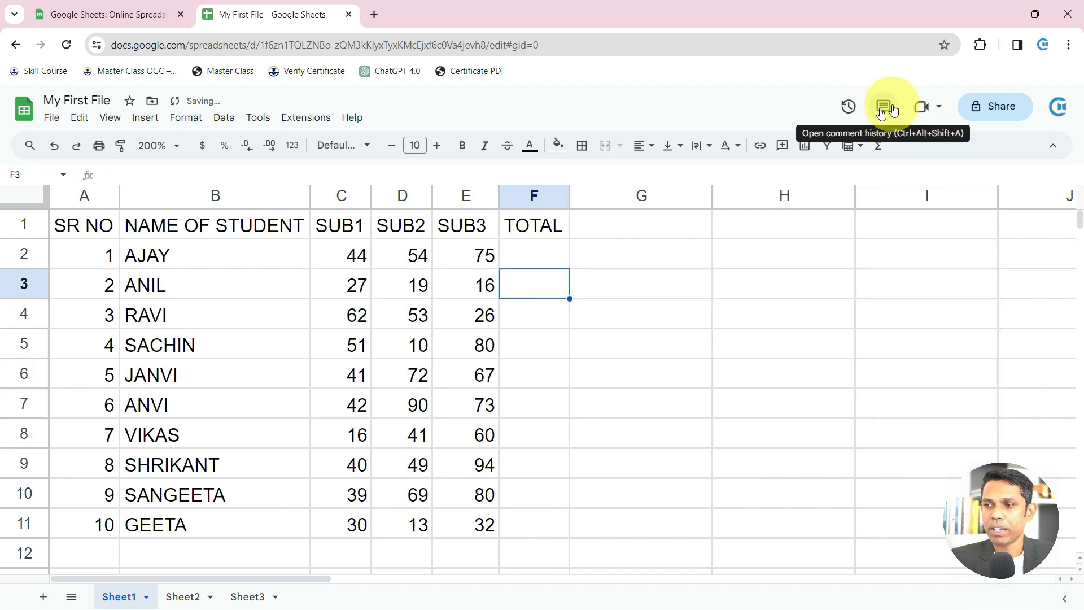
{"action": "left_click", "coordinate": [705, 305]}
{"action": "type", "text": "45"}
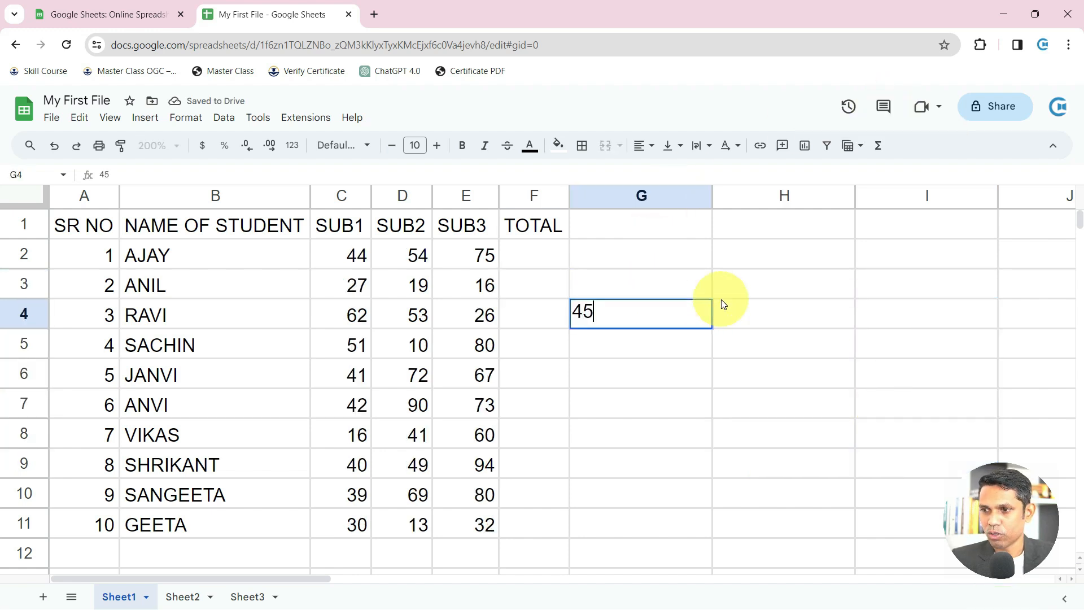
{"action": "key", "text": "Return"}
{"action": "left_click", "coordinate": [699, 310]}
{"action": "key", "text": "Delete"}
{"action": "left_click_drag", "start_coordinate": [362, 263], "coordinate": [476, 523]}
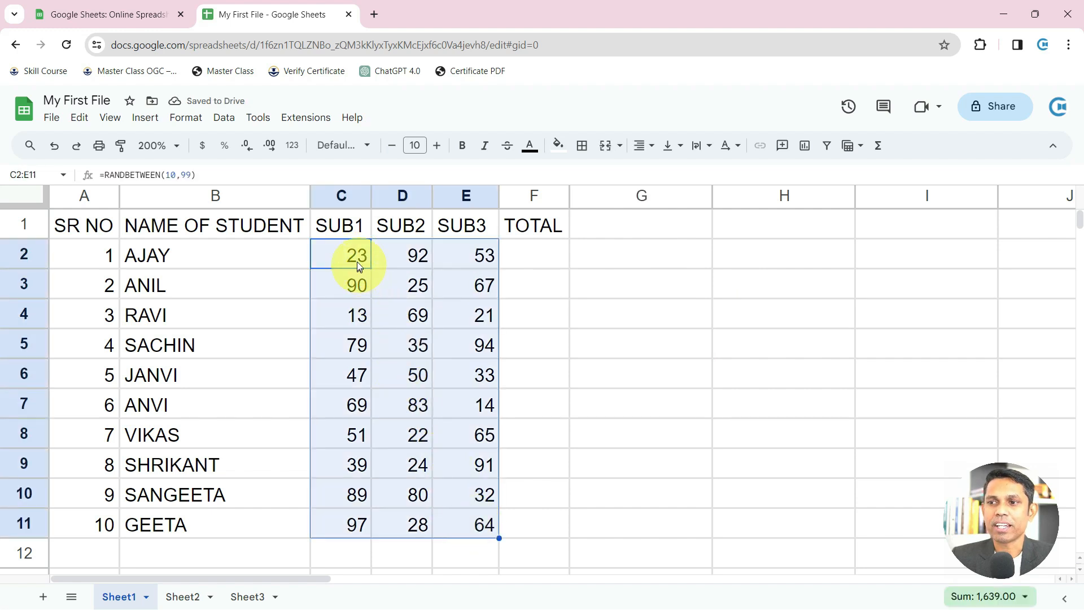
Check C2's =RANDBETWEEN(10,99) formula, clear G2:G12, and select the marks block C2:E11
{"action": "double_click", "coordinate": [357, 262]}
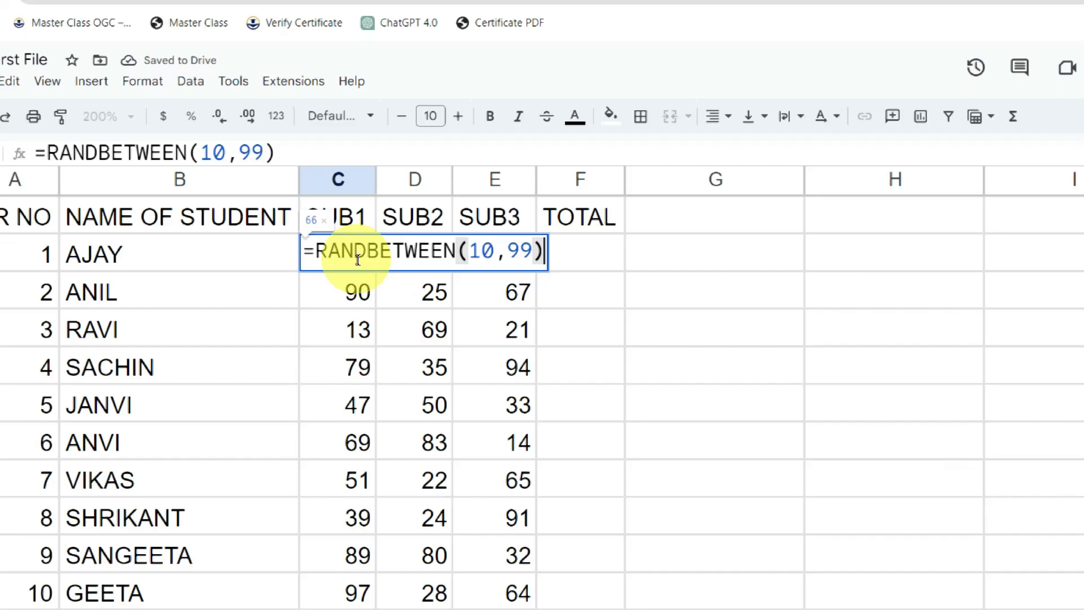
{"action": "key", "text": "Escape"}
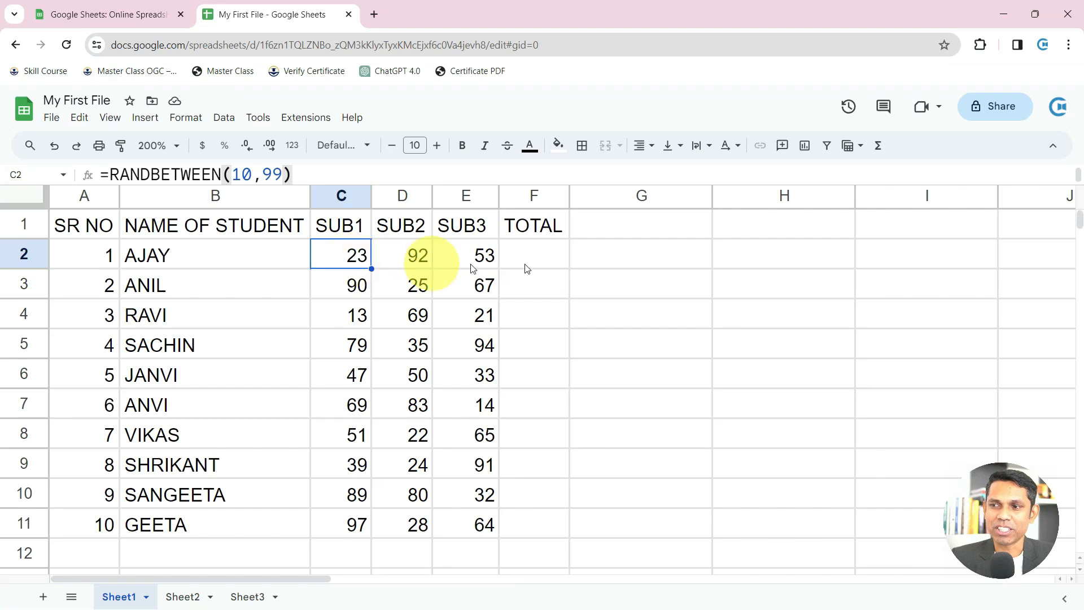
{"action": "left_click_drag", "start_coordinate": [600, 257], "coordinate": [653, 552]}
{"action": "key", "text": "Delete"}
{"action": "key", "text": "Delete"}
{"action": "key", "text": "Delete"}
{"action": "key", "text": "Delete"}
{"action": "key", "text": "Delete"}
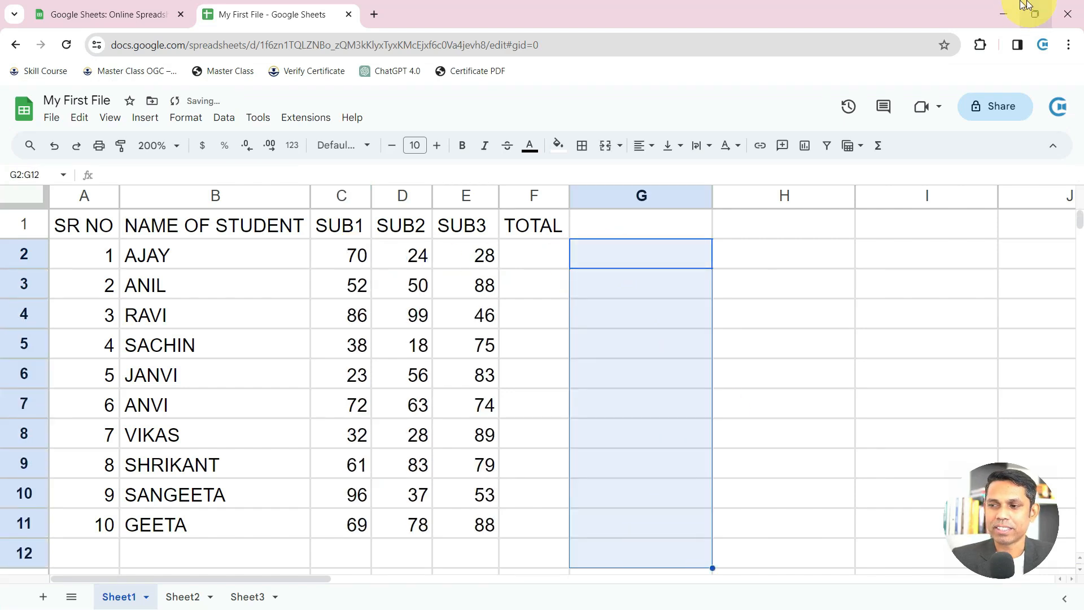
{"action": "left_click", "coordinate": [684, 275]}
{"action": "left_click_drag", "start_coordinate": [354, 257], "coordinate": [451, 523]}
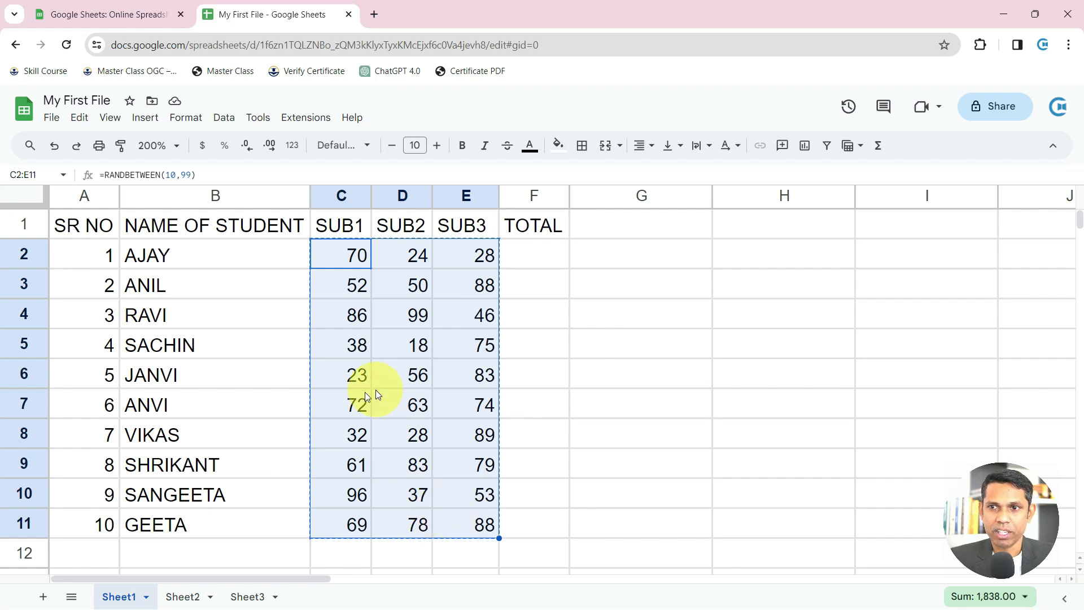
Paste the copied marks over C2:E11 using Paste special values only
{"action": "left_click", "coordinate": [84, 119]}
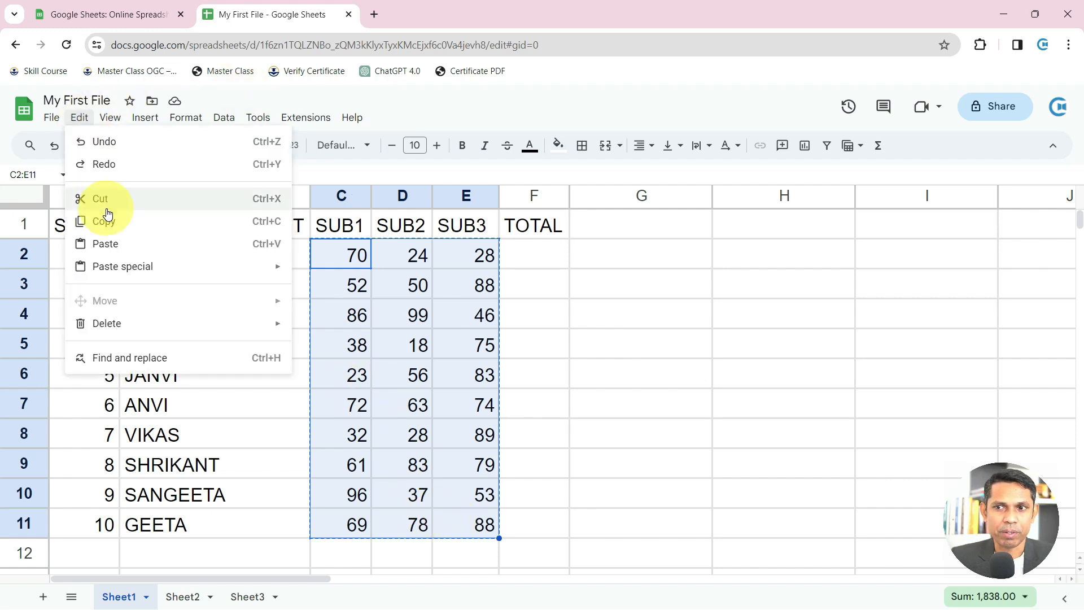
{"action": "mouse_move", "coordinate": [125, 273]}
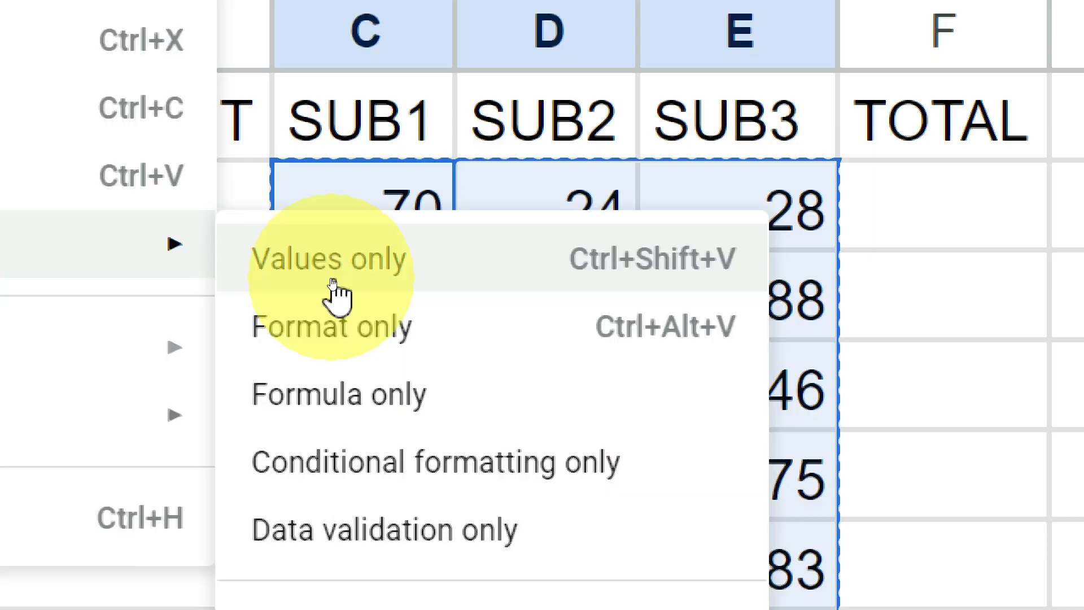
{"action": "left_click", "coordinate": [331, 281]}
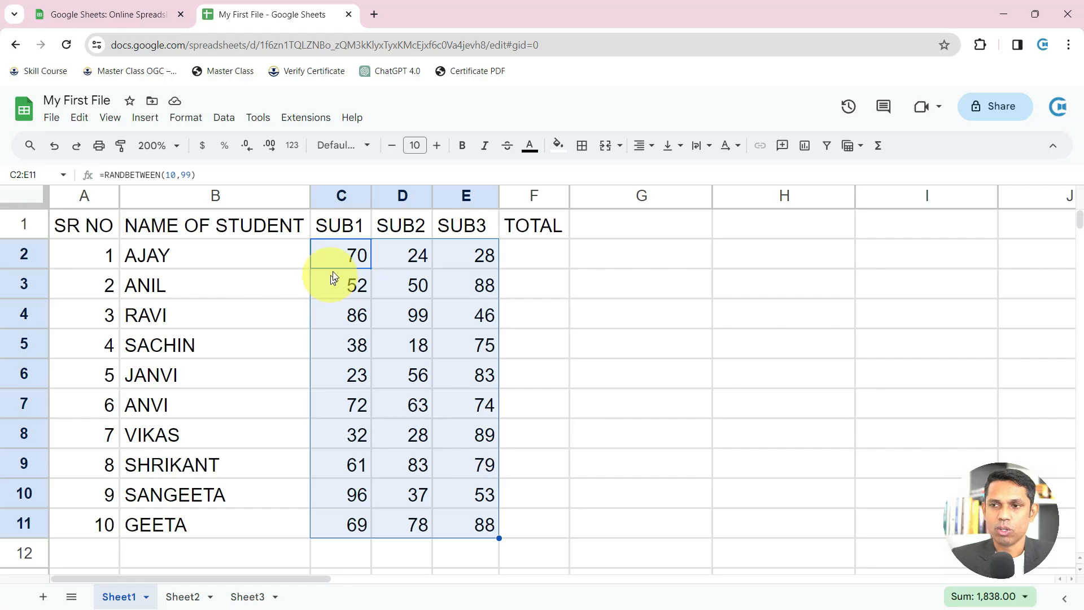
{"action": "left_click", "coordinate": [382, 193]}
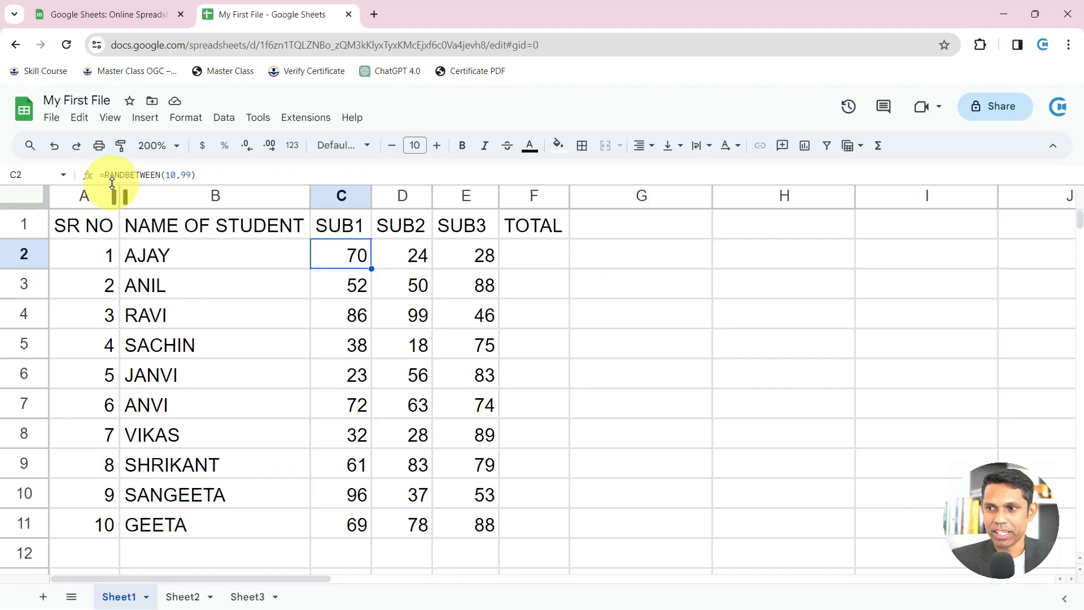
Reselect the marks block C2:E11 and copy it again with Ctrl+C
{"action": "left_click_drag", "start_coordinate": [354, 258], "coordinate": [462, 529]}
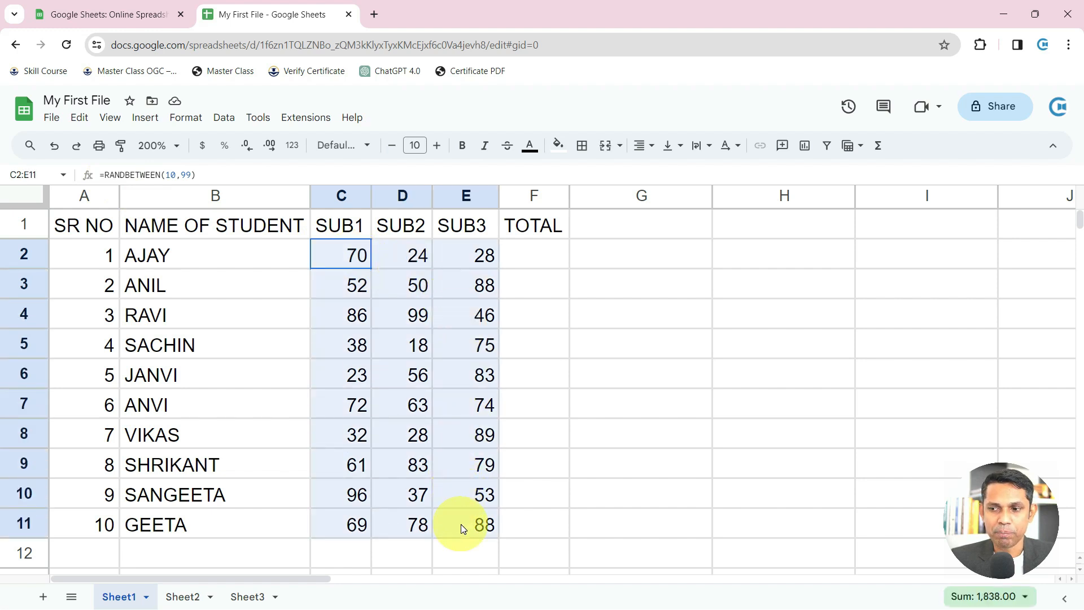
{"action": "left_click", "coordinate": [732, 349]}
{"action": "key", "text": "Delete"}
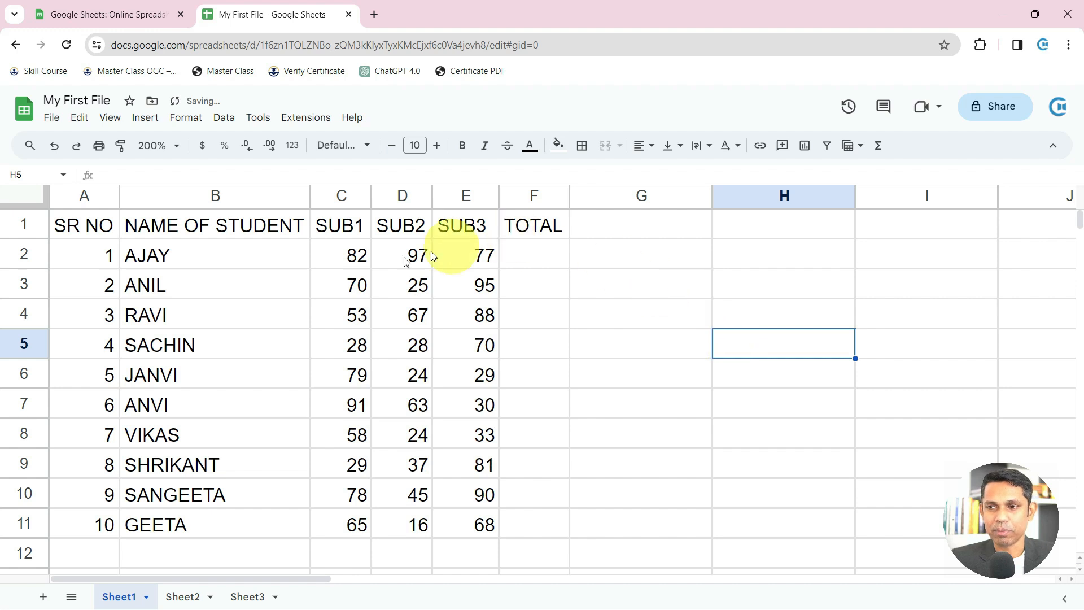
{"action": "left_click", "coordinate": [357, 257]}
{"action": "left_click_drag", "start_coordinate": [358, 257], "coordinate": [462, 480]}
{"action": "left_click_drag", "start_coordinate": [468, 546], "coordinate": [473, 526]}
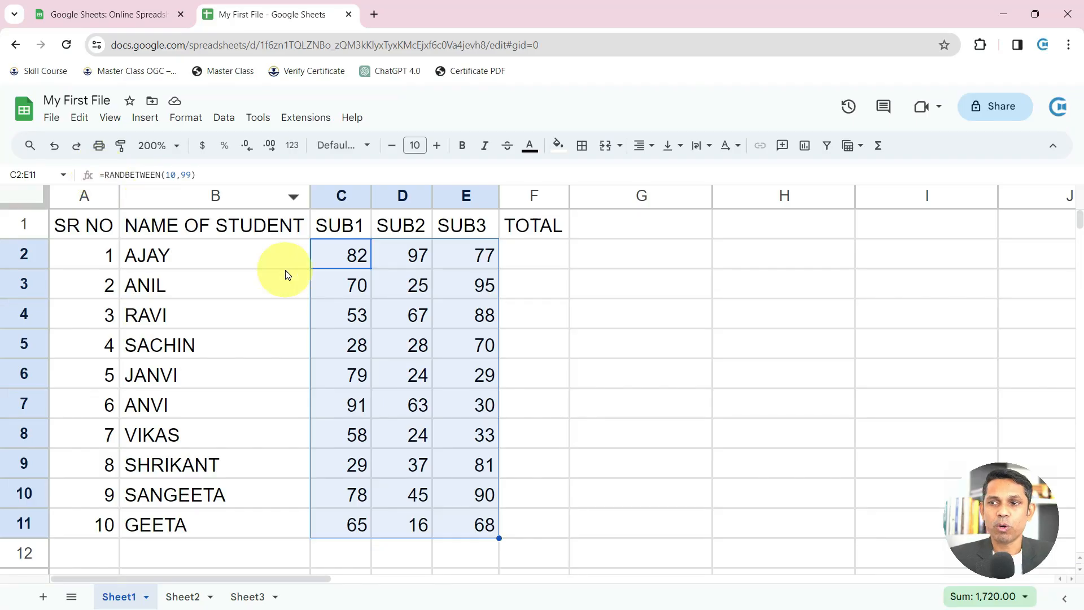
{"action": "left_click_drag", "start_coordinate": [355, 254], "coordinate": [486, 520]}
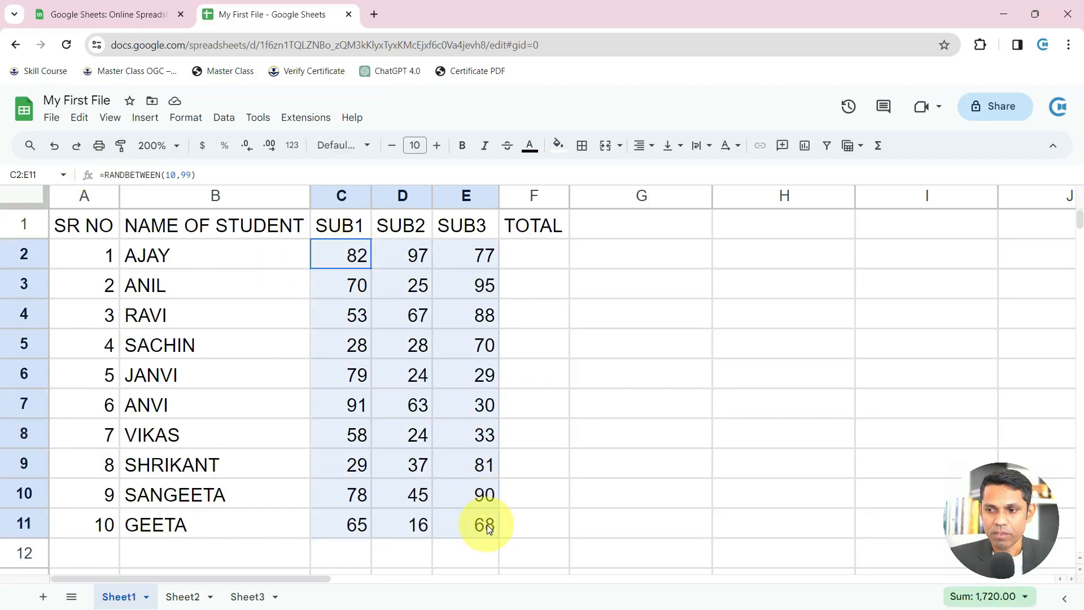
{"action": "key", "text": "ctrl+c"}
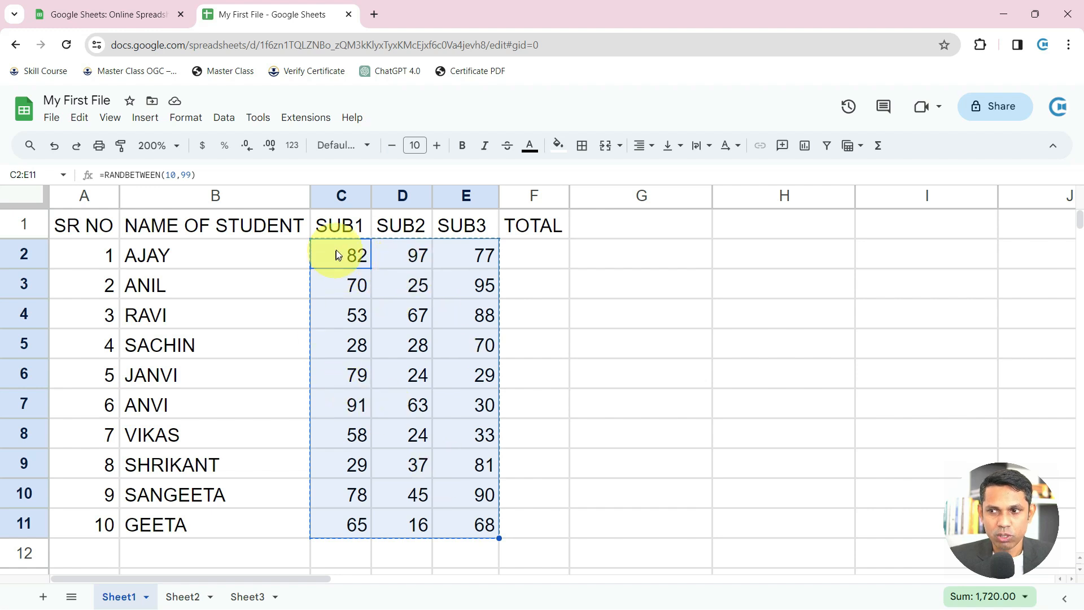
{"action": "left_click", "coordinate": [80, 119]}
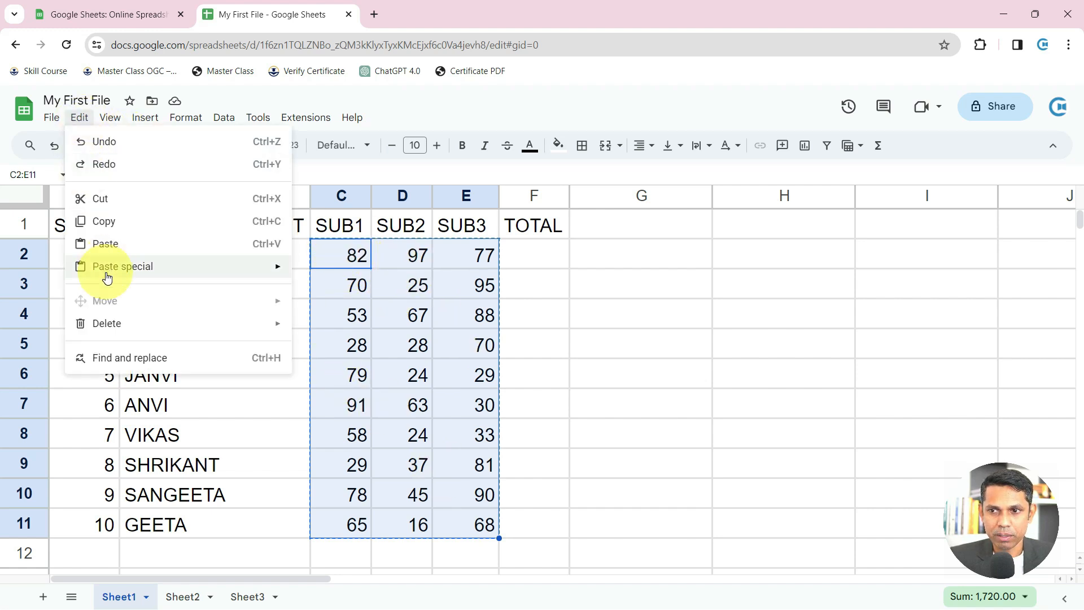
{"action": "mouse_move", "coordinate": [237, 273]}
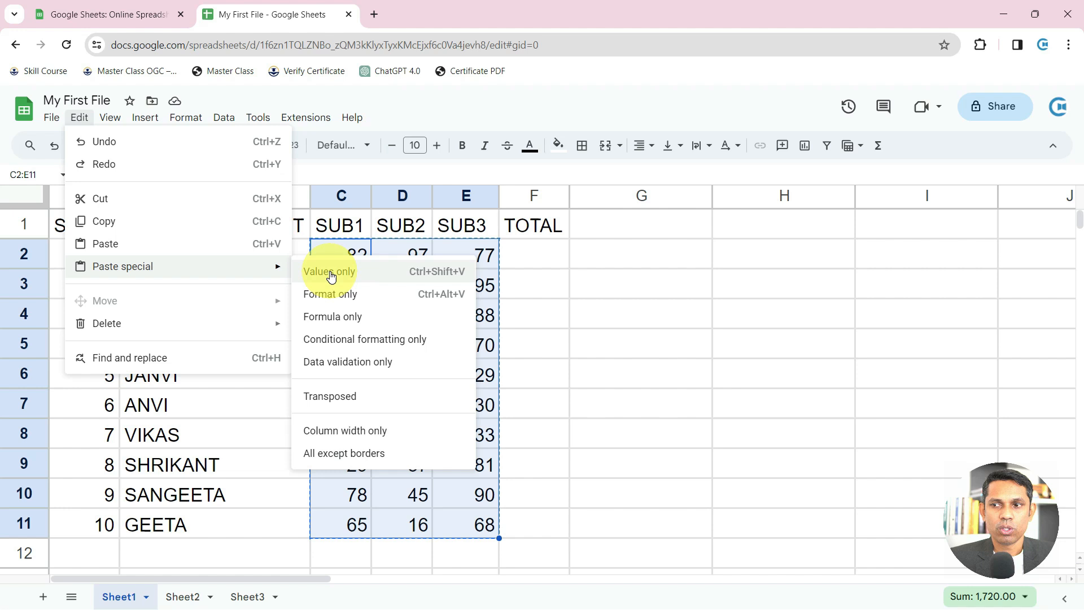
{"action": "left_click", "coordinate": [331, 273]}
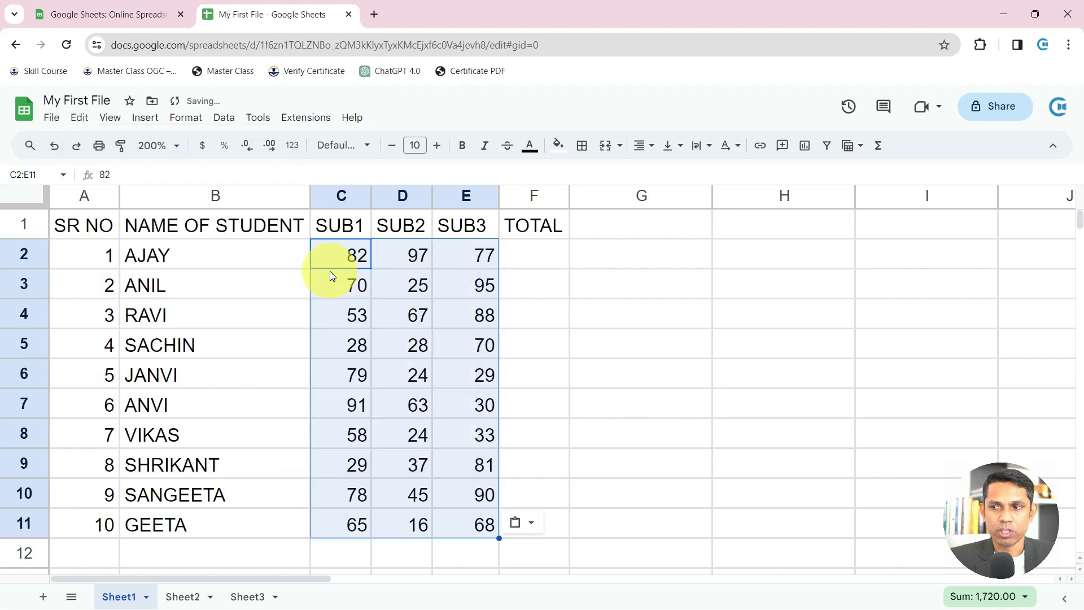
{"action": "left_click", "coordinate": [359, 261]}
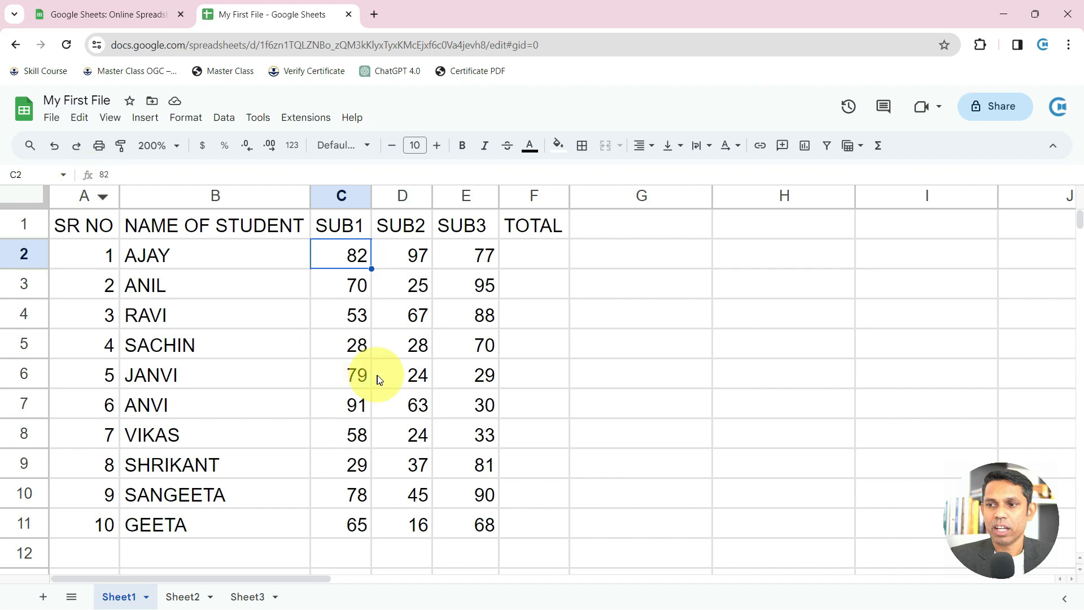
{"action": "left_click", "coordinate": [382, 377]}
{"action": "left_click", "coordinate": [484, 316]}
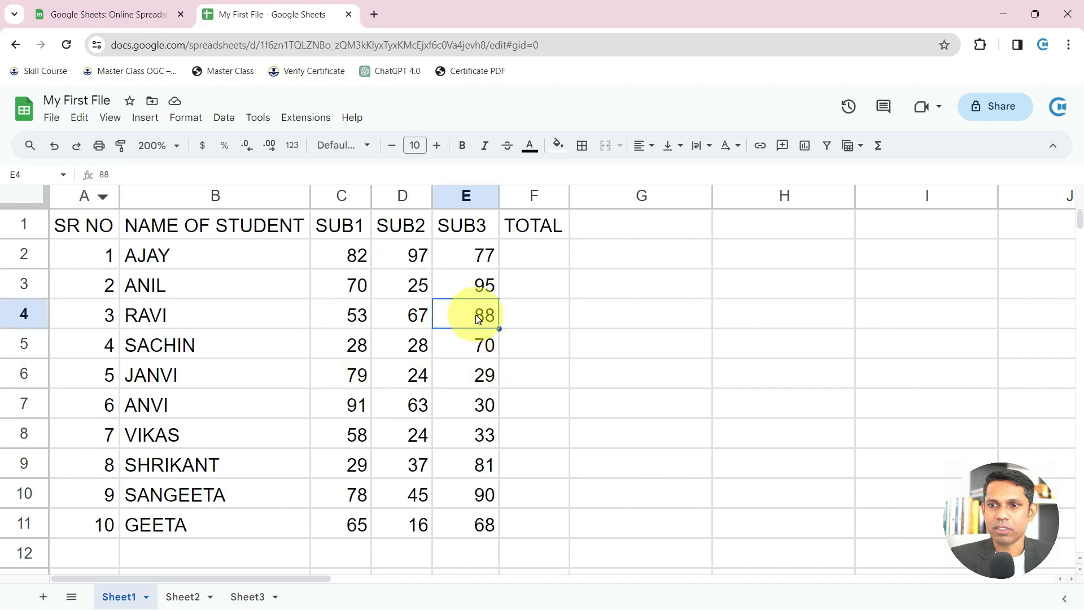
{"action": "left_click", "coordinate": [635, 308]}
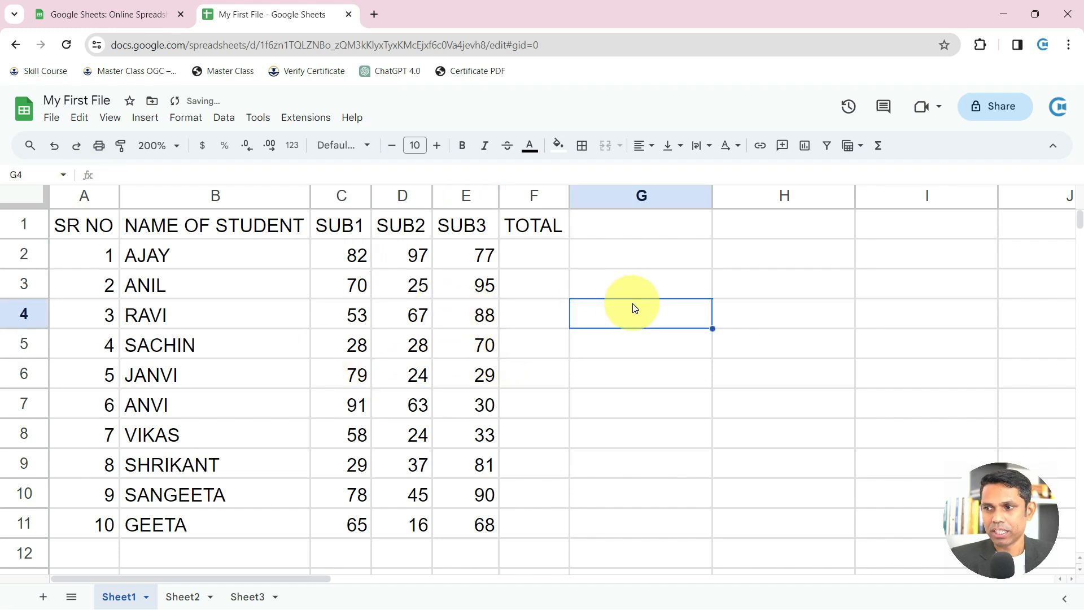
{"action": "type", "text": "545"}
{"action": "key", "text": "Return"}
{"action": "key", "text": "ctrl+z"}
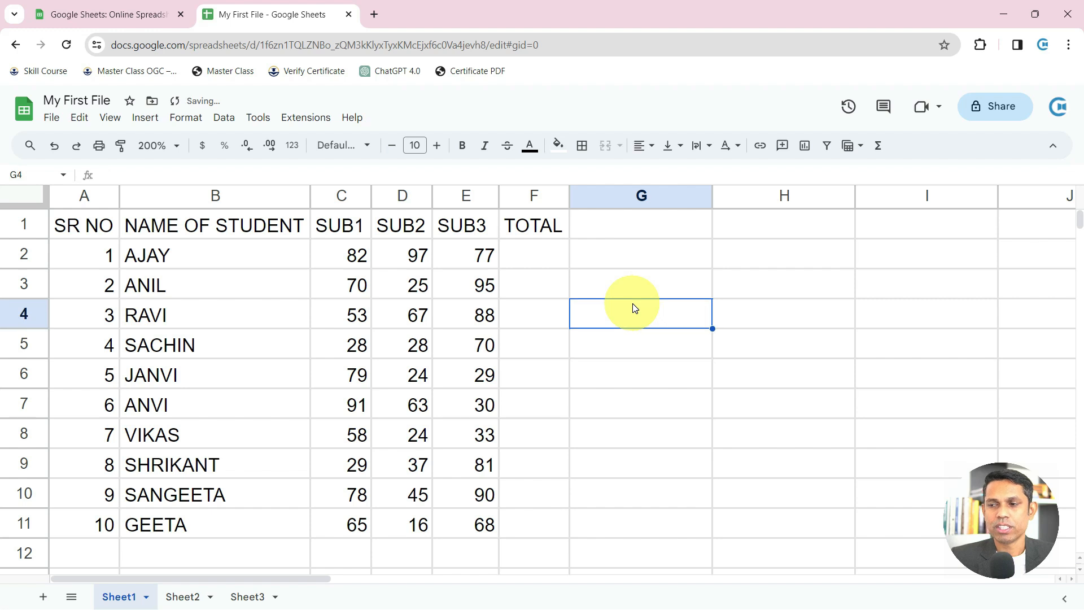
{"action": "left_click_drag", "start_coordinate": [334, 268], "coordinate": [489, 535]}
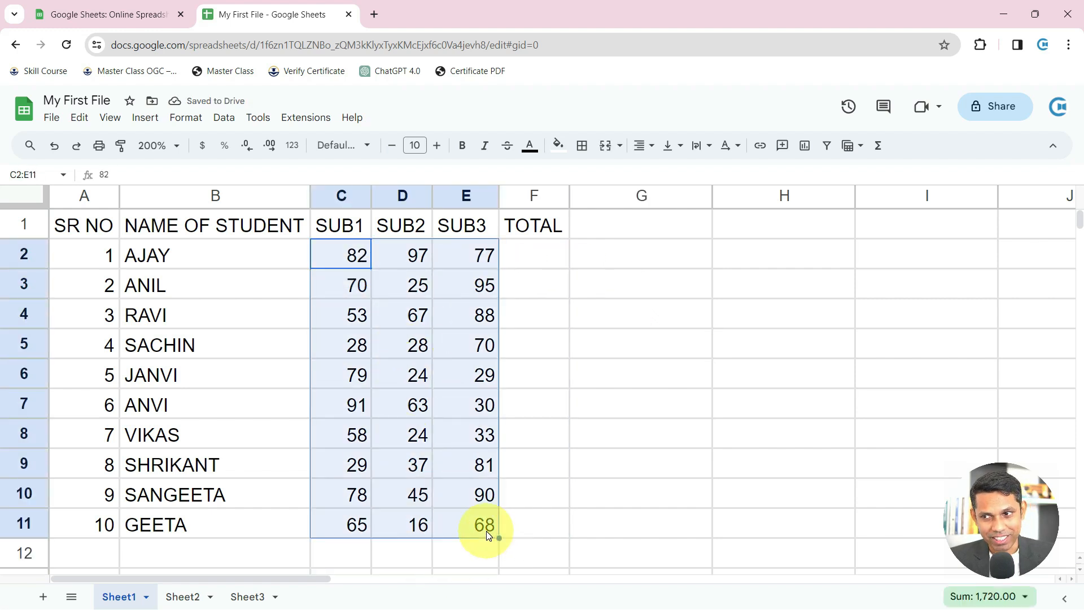
Enter =SUM in F2, accepting the suggested C2:E2 range
{"action": "left_click", "coordinate": [549, 252]}
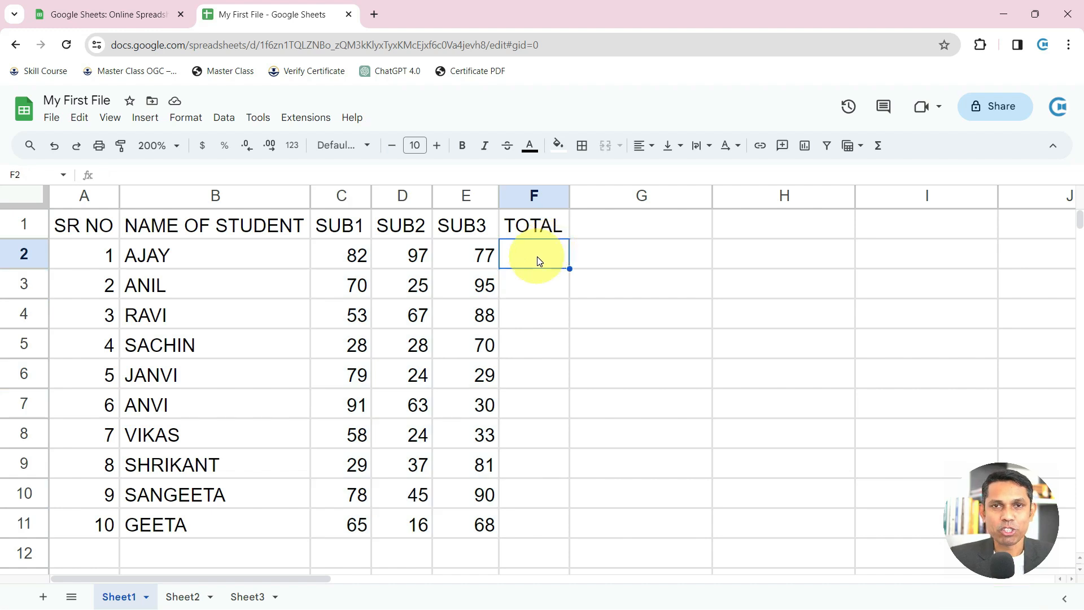
{"action": "type", "text": "=SUM"}
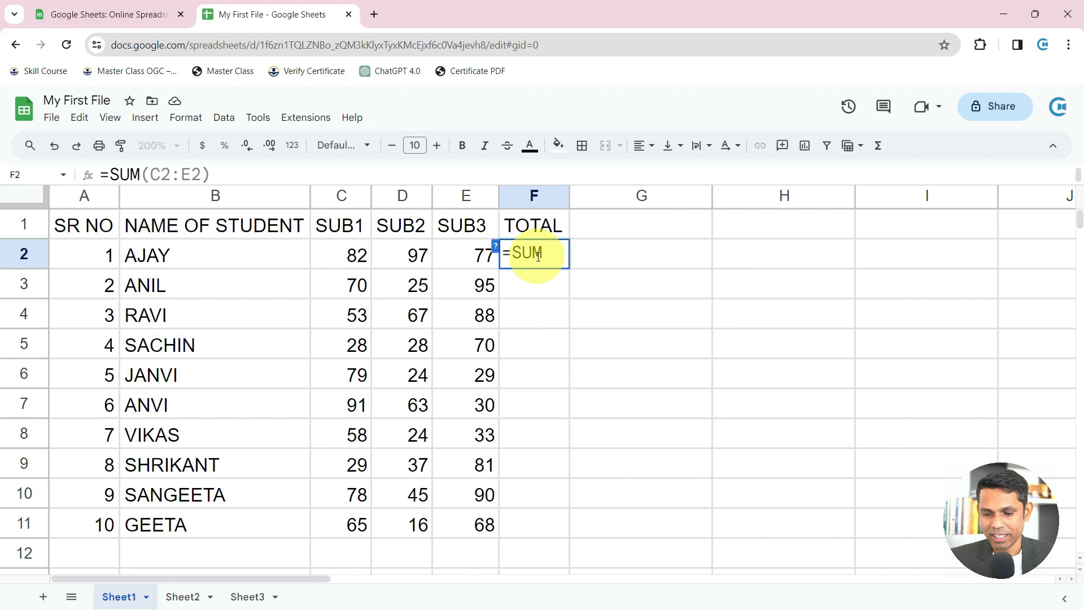
{"action": "key", "text": "Escape"}
{"action": "type", "text": "=SUMF"}
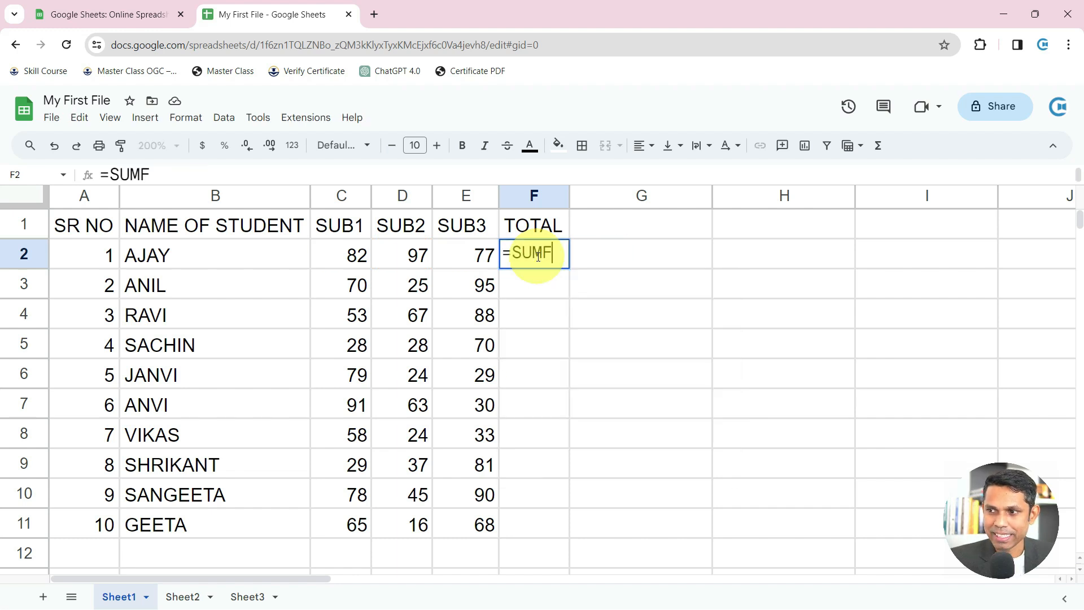
{"action": "key", "text": "BackSpace"}
{"action": "key", "text": "Tab"}
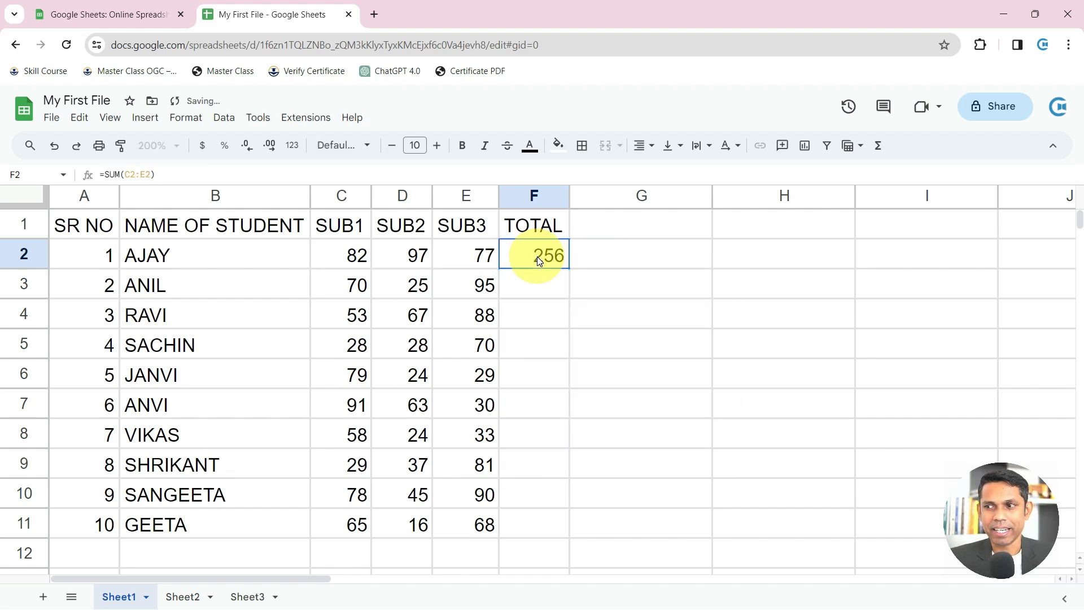
{"action": "type", "text": "=SUM"}
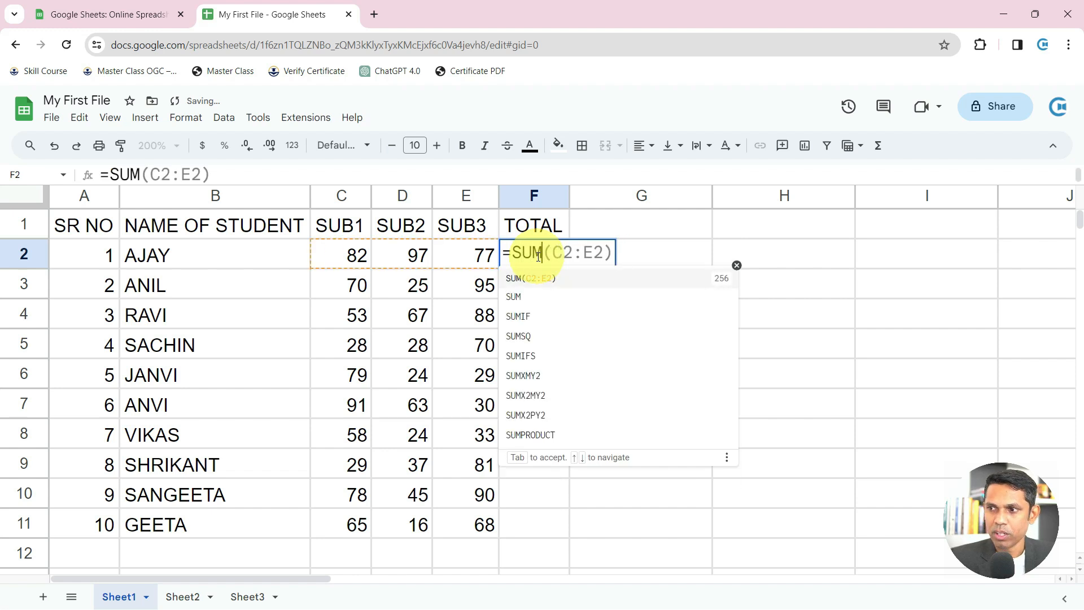
{"action": "key", "text": "Tab"}
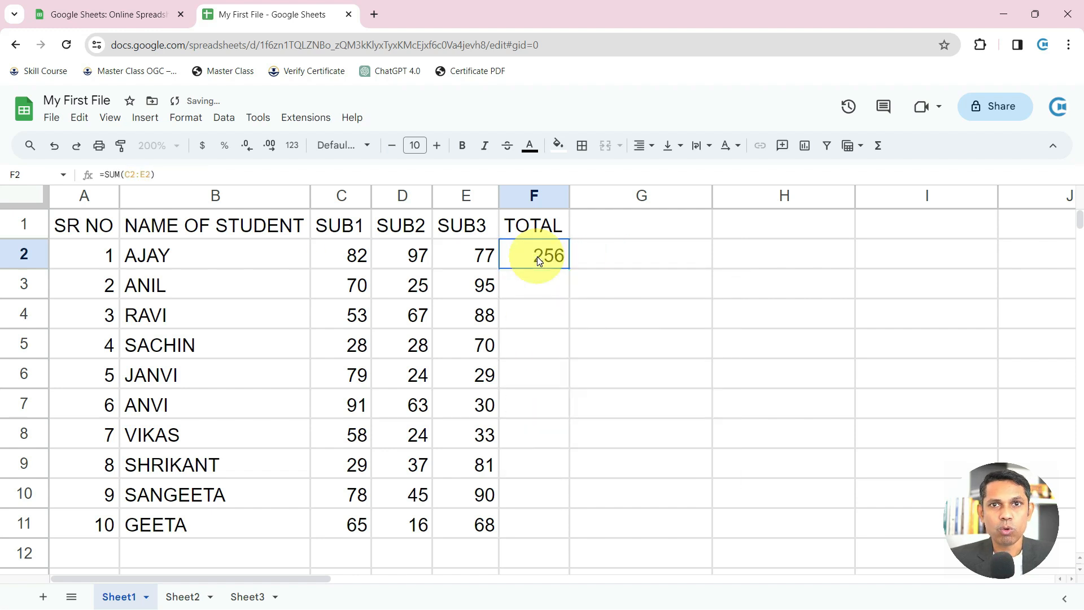
Clear and re-enter F2's =SUM(C2:E2) formula, committing the total of 256
{"action": "key", "text": "Delete"}
{"action": "type", "text": "=SUMF"}
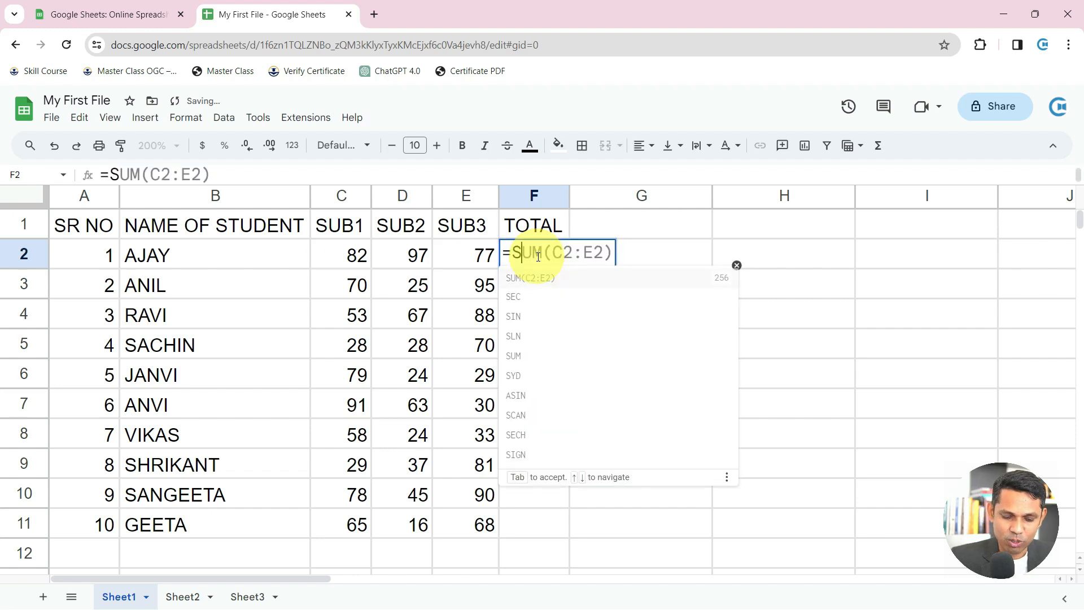
{"action": "key", "text": "BackSpace"}
{"action": "key", "text": "Tab"}
{"action": "double_click", "coordinate": [537, 256]}
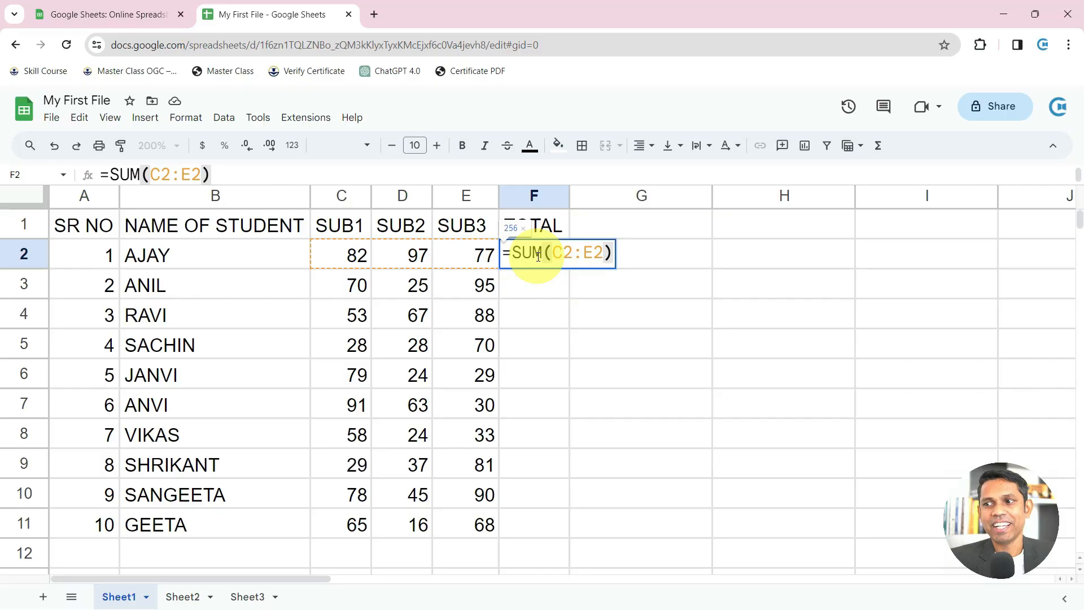
{"action": "key", "text": "Return"}
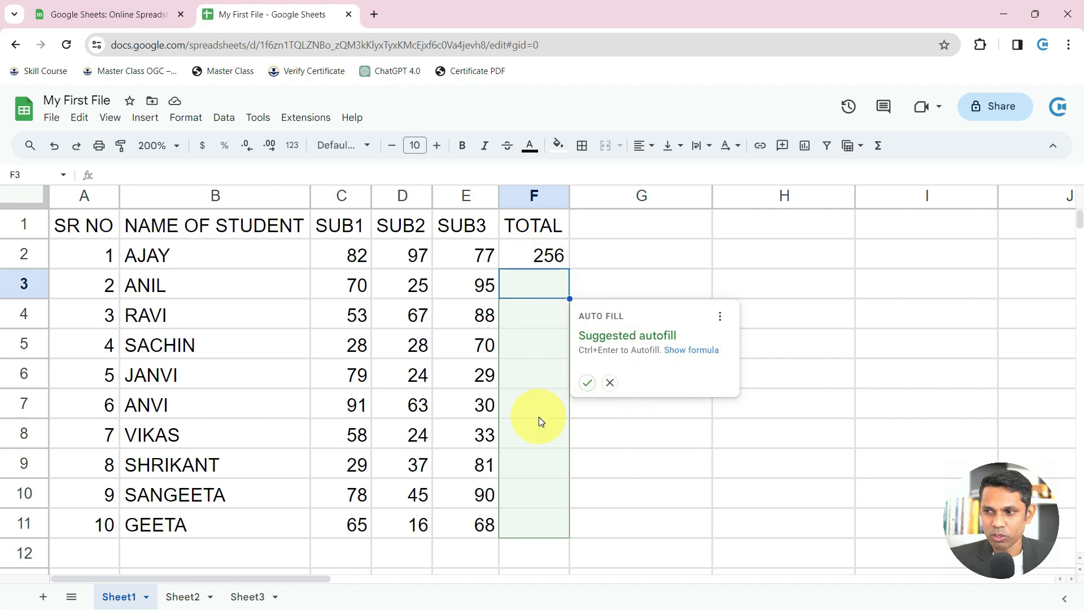
Fill =SUM down the TOTAL column F2:F11, giving totals from 256 to 149
{"action": "left_click", "coordinate": [586, 384]}
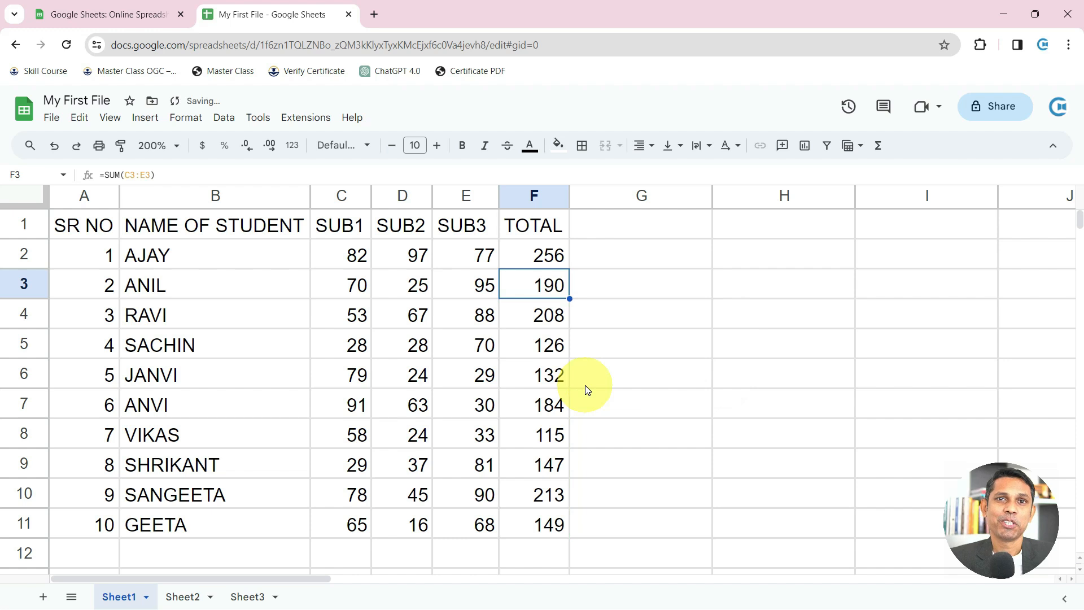
{"action": "left_click_drag", "start_coordinate": [560, 288], "coordinate": [543, 522]}
{"action": "key", "text": "Delete"}
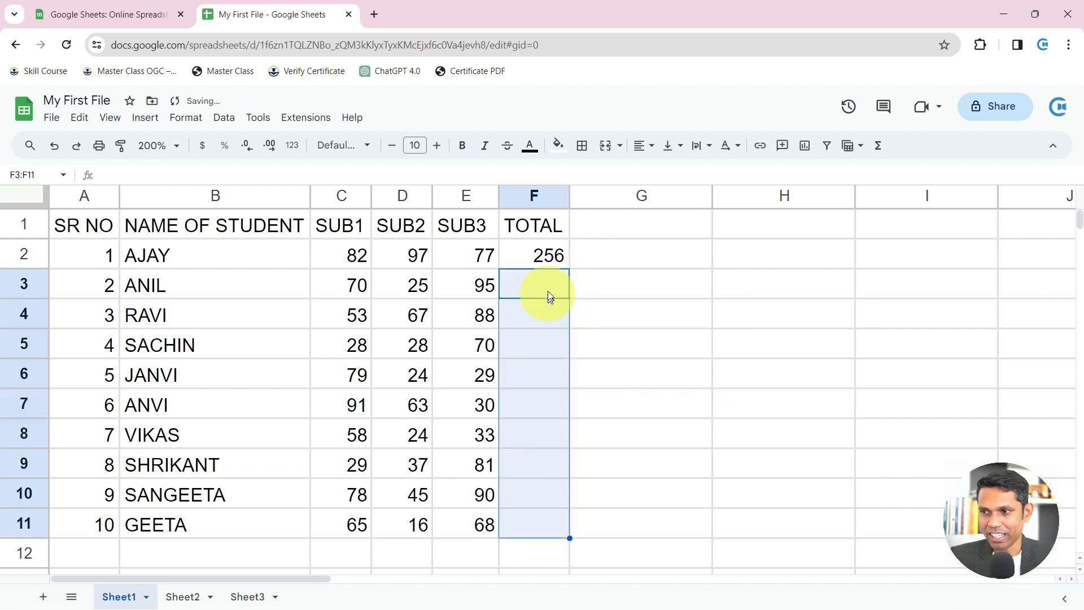
{"action": "left_click", "coordinate": [551, 265]}
{"action": "left_click_drag", "start_coordinate": [569, 270], "coordinate": [570, 530]}
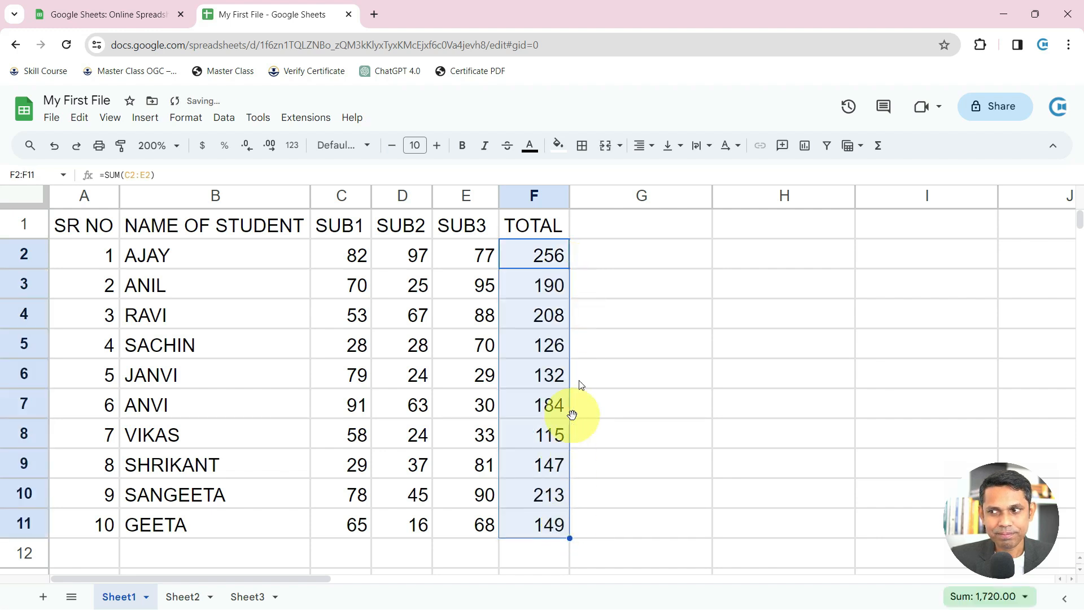
{"action": "key", "text": "ctrl+z"}
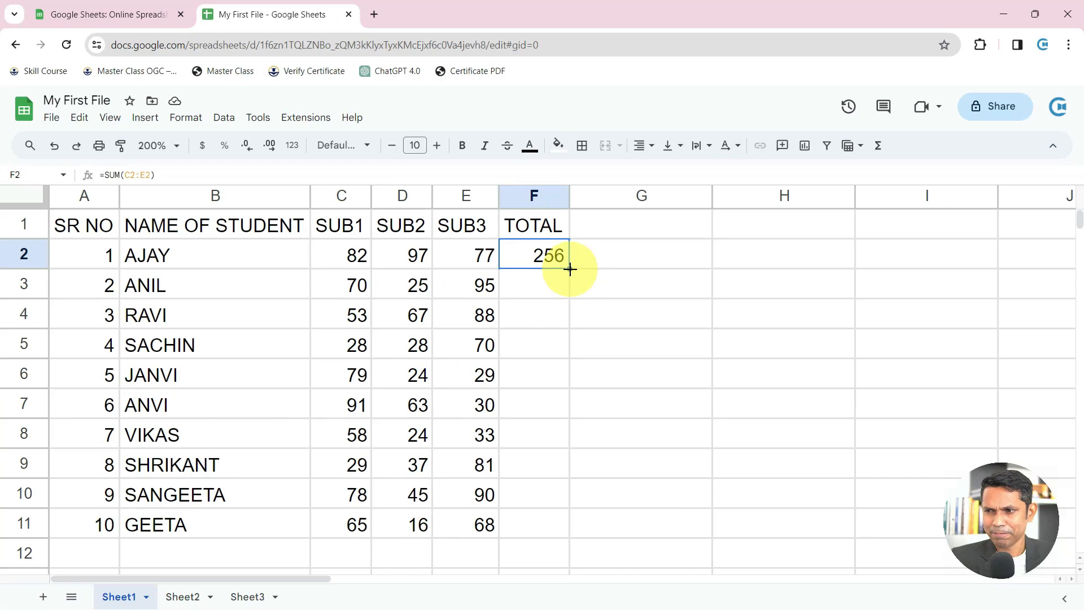
{"action": "double_click", "coordinate": [570, 269]}
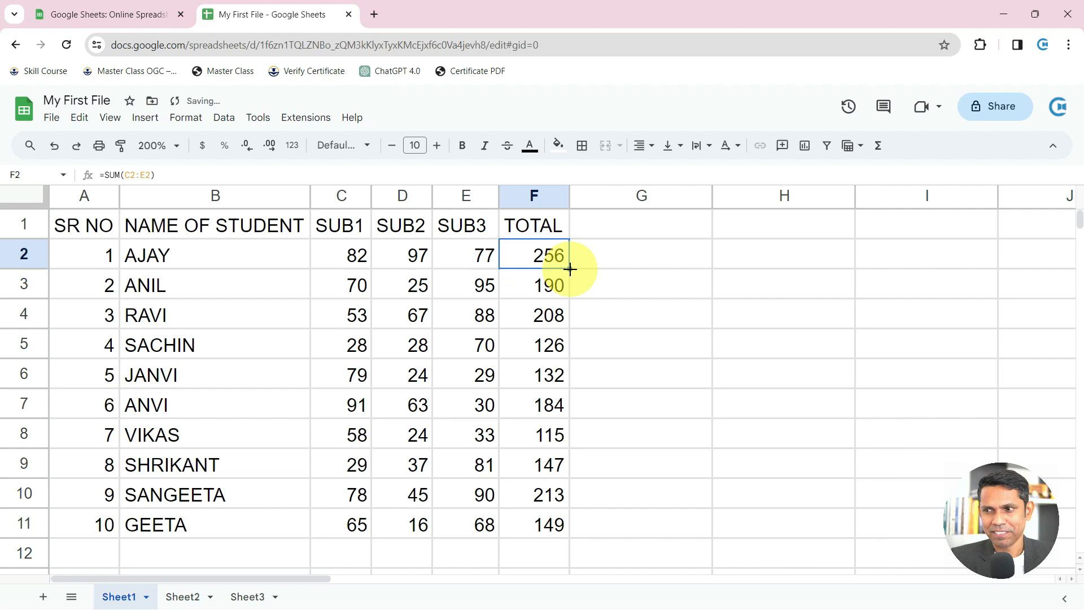
{"action": "left_click_drag", "start_coordinate": [551, 257], "coordinate": [547, 523]}
Add a MAX heading in G1 and fill =MAX(C2:E2) down G2:G11
{"action": "left_click", "coordinate": [632, 251]}
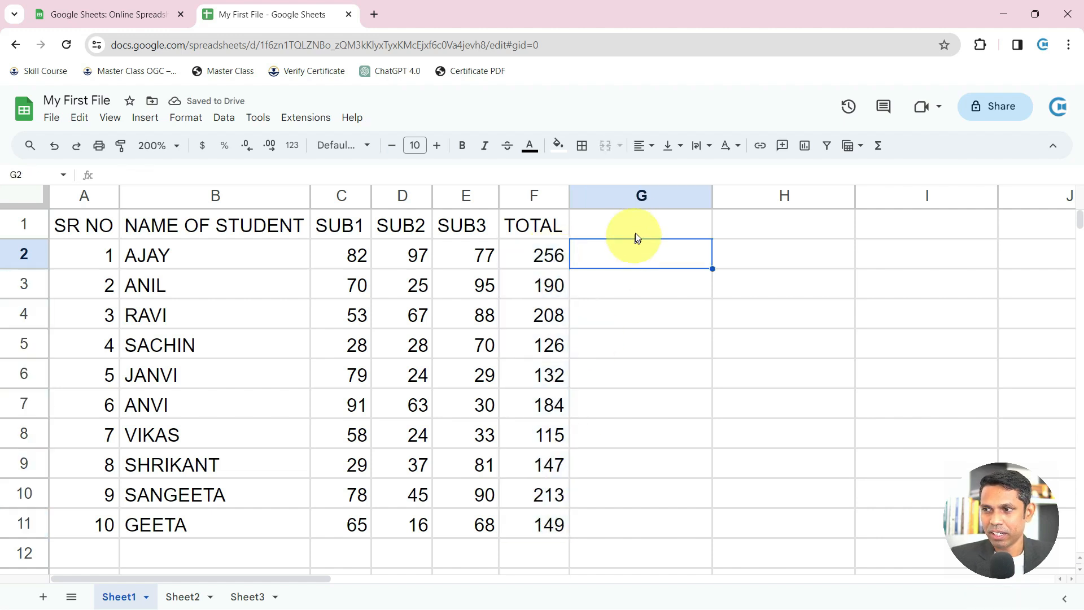
{"action": "left_click", "coordinate": [640, 226]}
{"action": "type", "text": "MAX"}
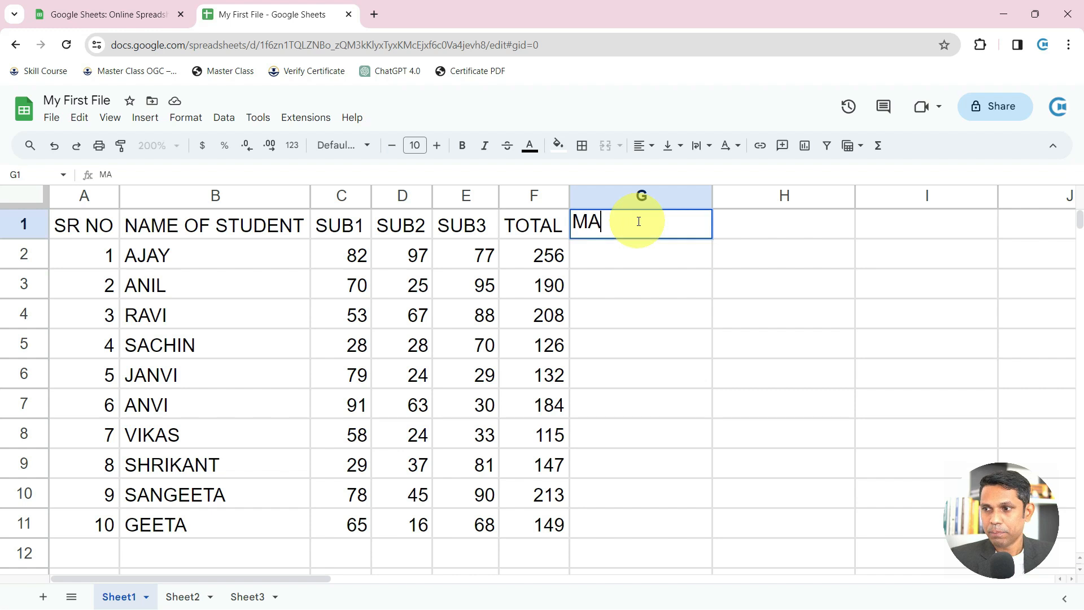
{"action": "key", "text": "Return"}
{"action": "type", "text": "=MAX"}
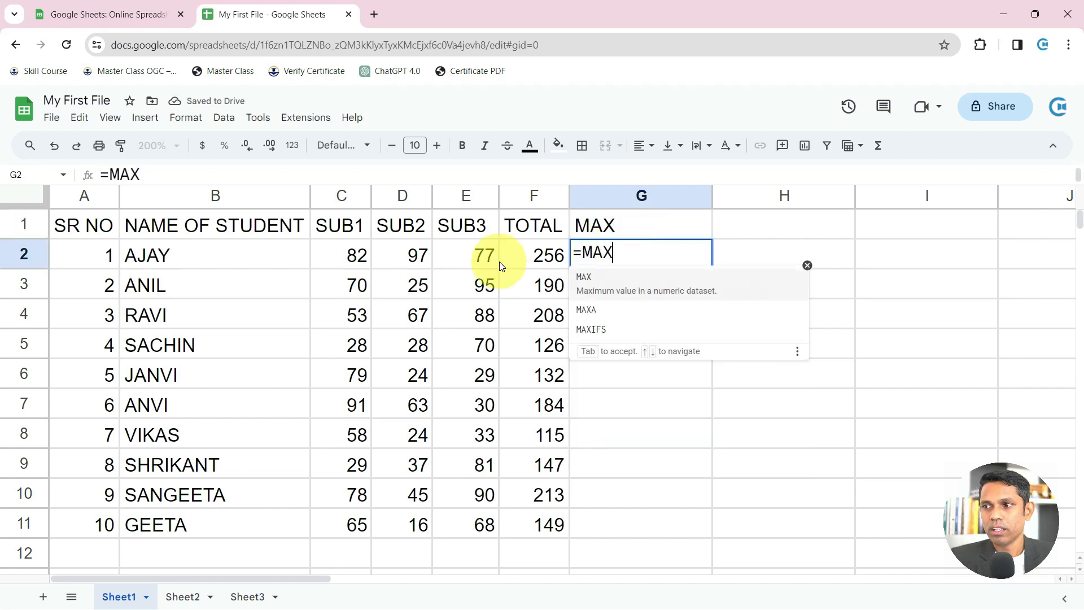
{"action": "type", "text": "("}
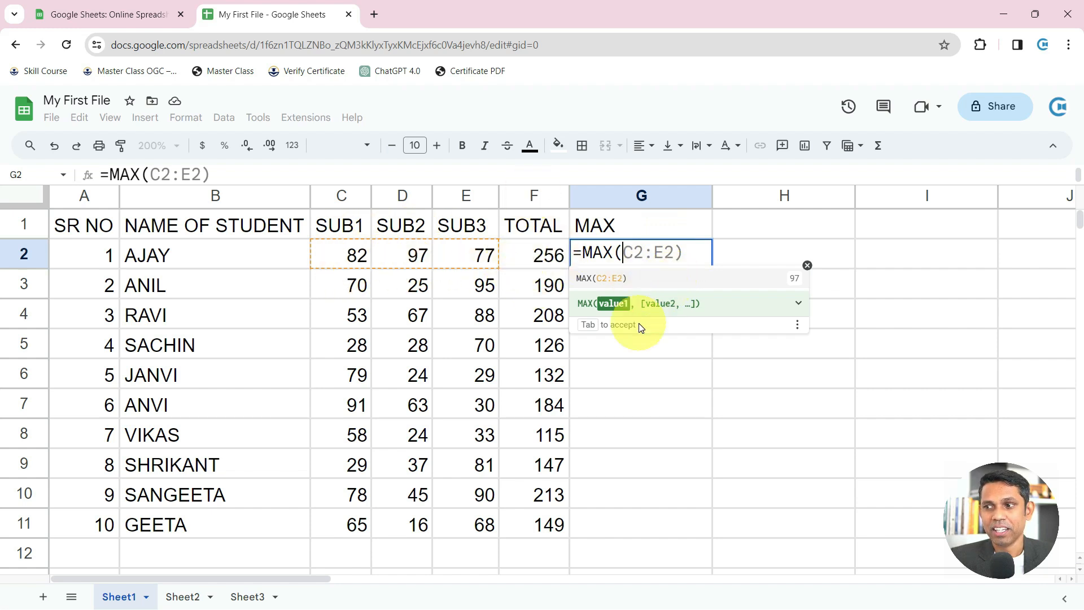
{"action": "key", "text": "Tab"}
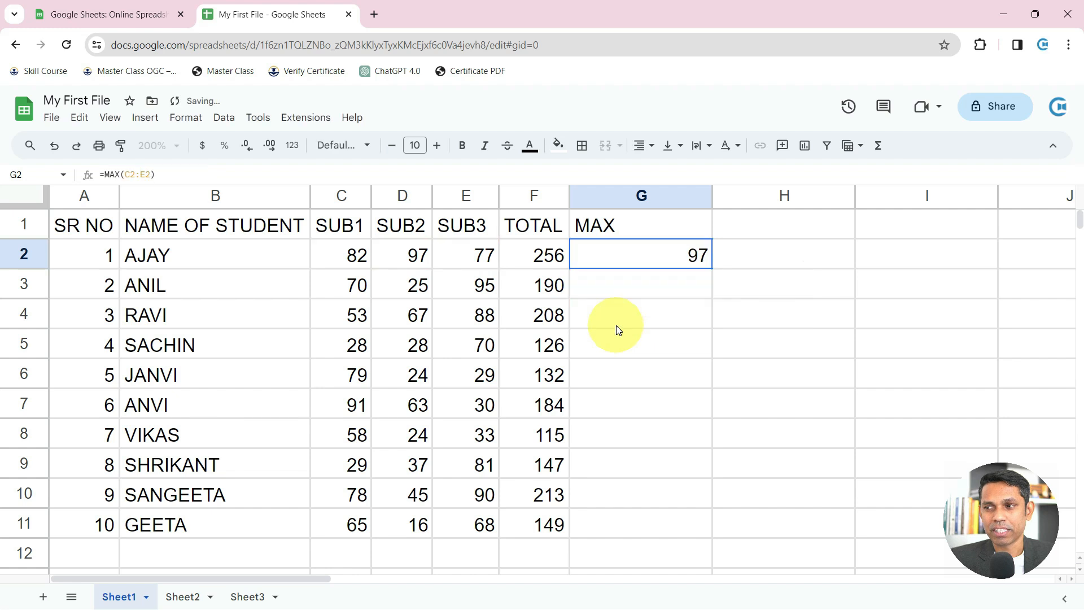
{"action": "double_click", "coordinate": [711, 268]}
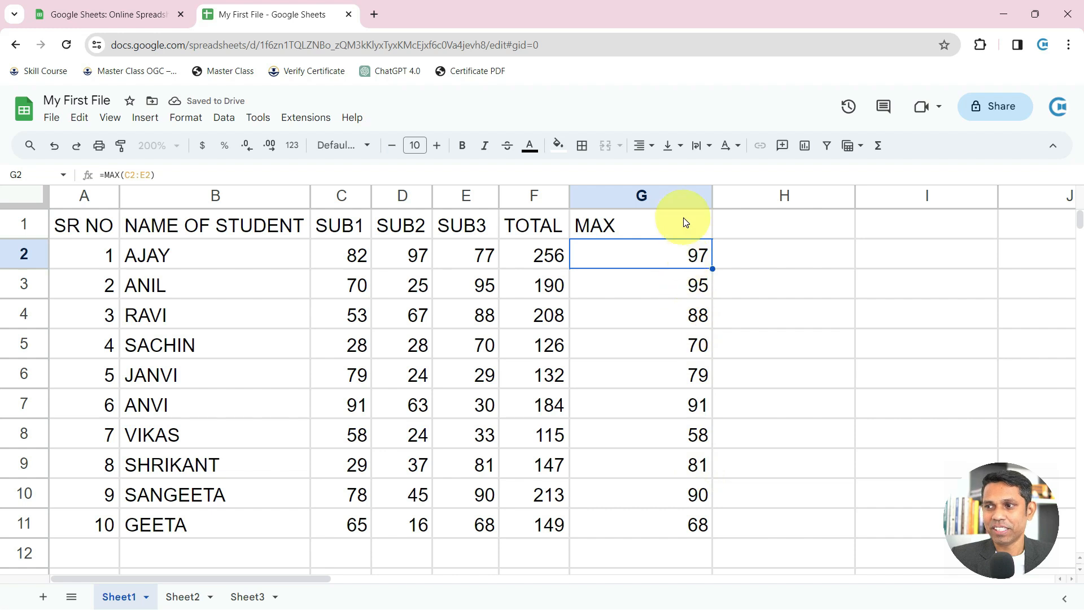
{"action": "left_click", "coordinate": [708, 230]}
Add a MIN heading in H1 and fill =MIN(C2:E2) down column H
{"action": "left_click", "coordinate": [759, 239]}
{"action": "type", "text": "MIN"}
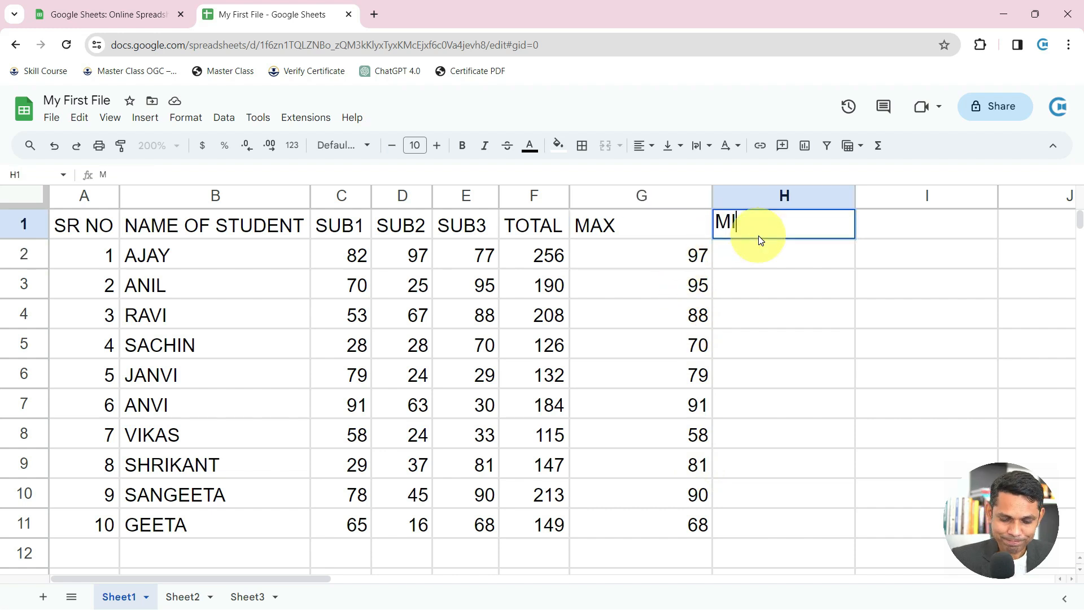
{"action": "key", "text": "Return"}
{"action": "type", "text": "=MIN("}
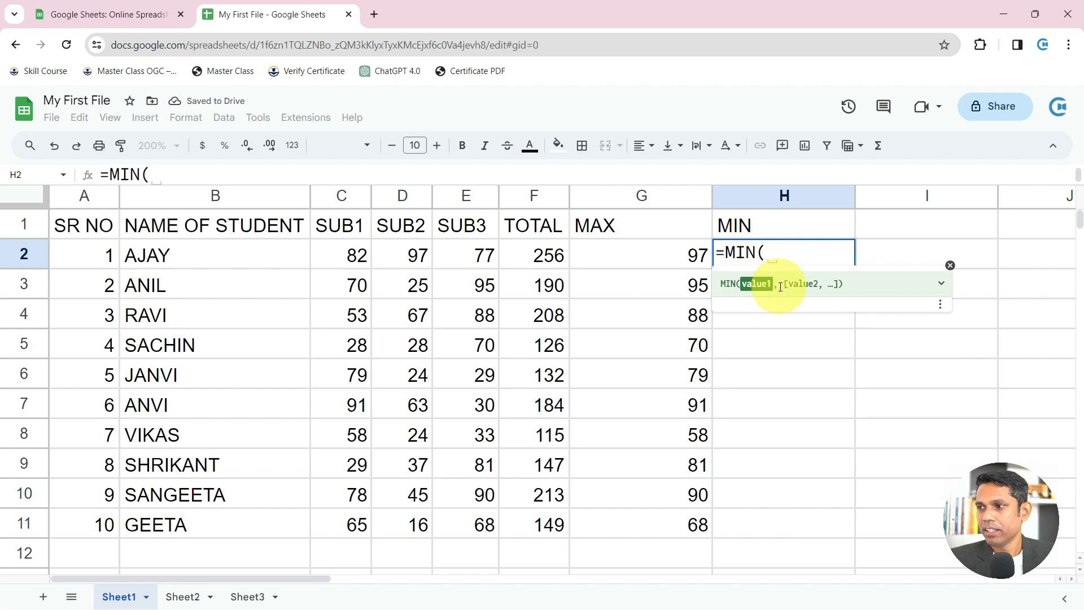
{"action": "left_click_drag", "start_coordinate": [357, 256], "coordinate": [480, 256]}
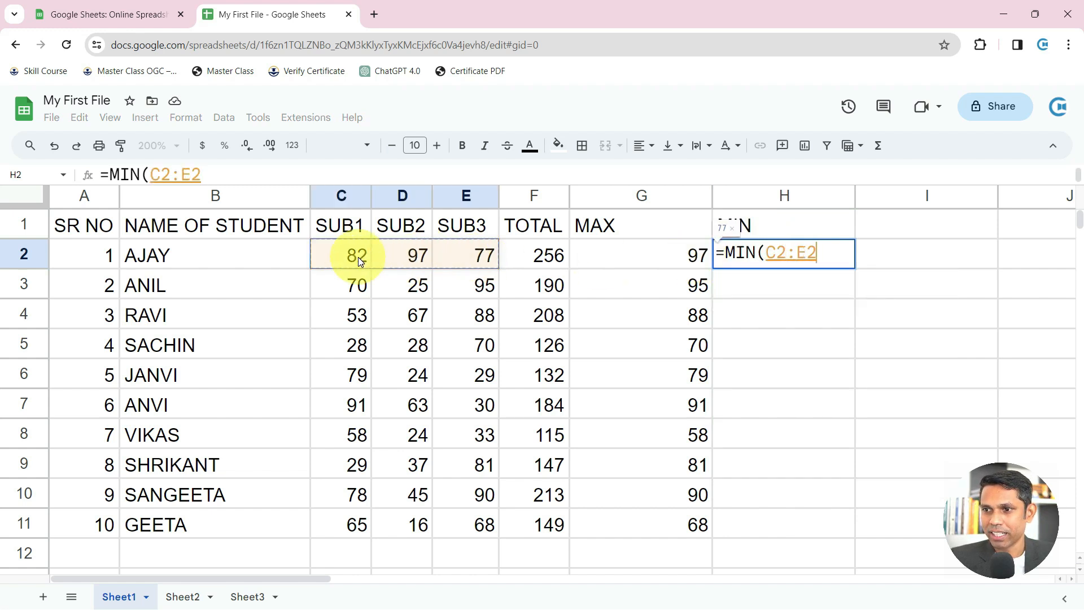
{"action": "key", "text": "Return"}
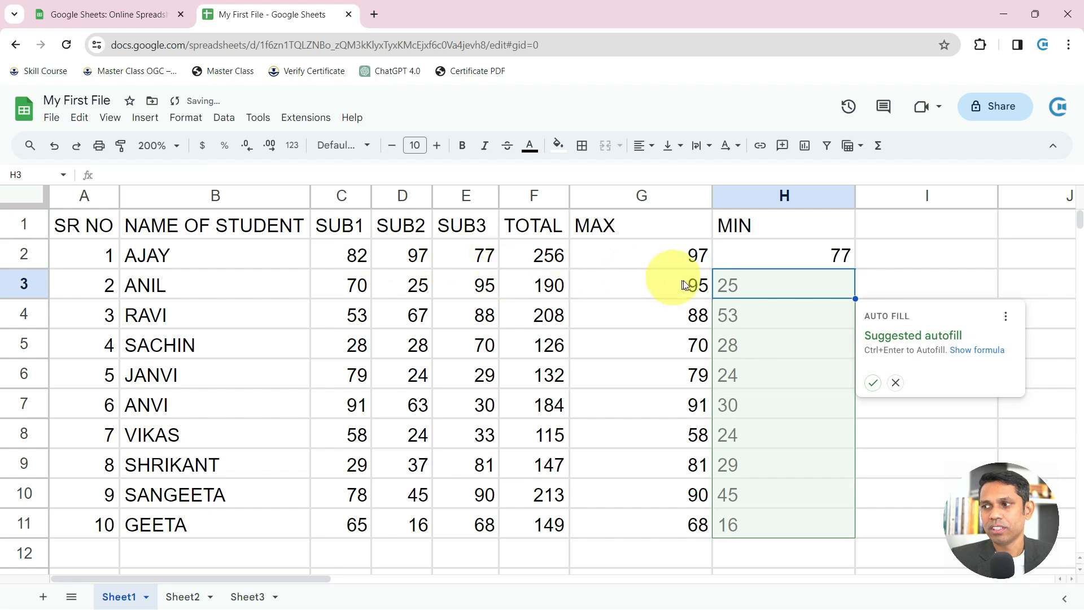
{"action": "left_click", "coordinate": [872, 382]}
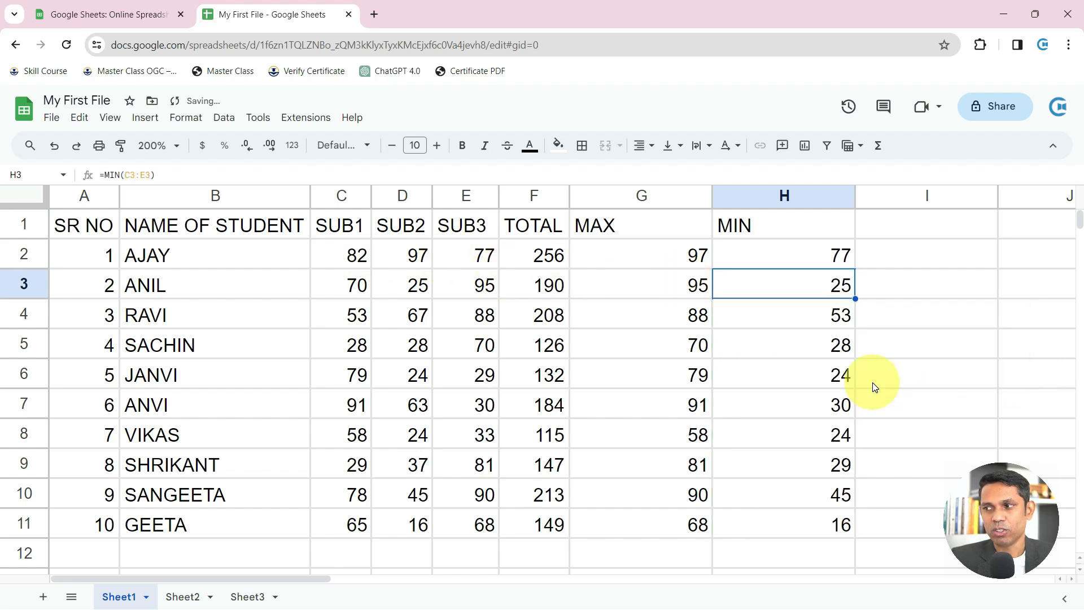
Clear the MAX and MIN results in G2:H11, keeping the headings
{"action": "left_click_drag", "start_coordinate": [632, 234], "coordinate": [729, 435]}
{"action": "left_click_drag", "start_coordinate": [692, 256], "coordinate": [764, 527]}
{"action": "key", "text": "Delete"}
{"action": "left_click", "coordinate": [638, 258]}
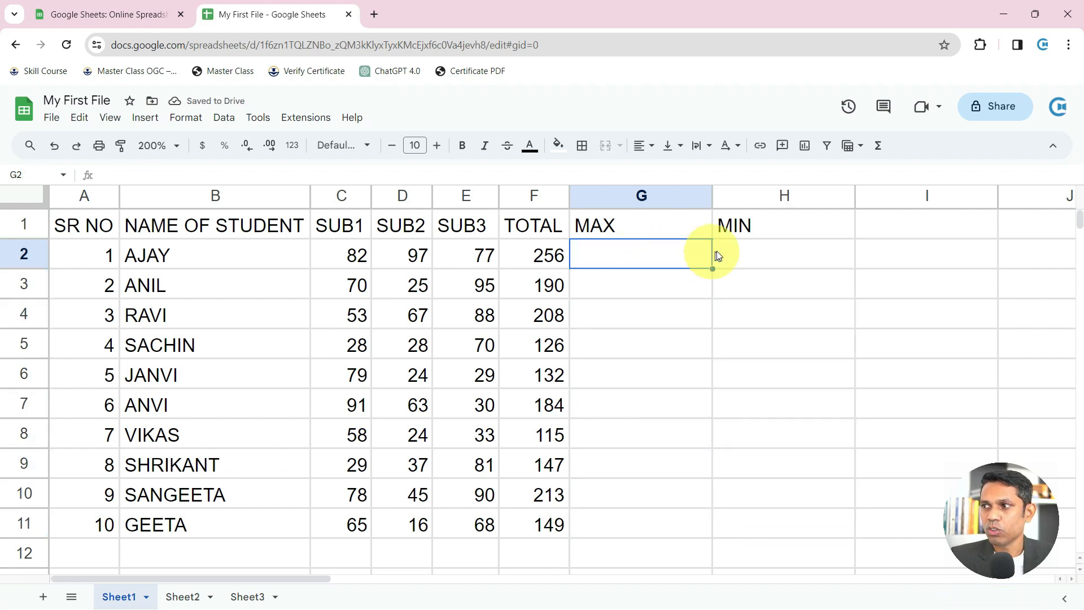
{"action": "left_click", "coordinate": [876, 149]}
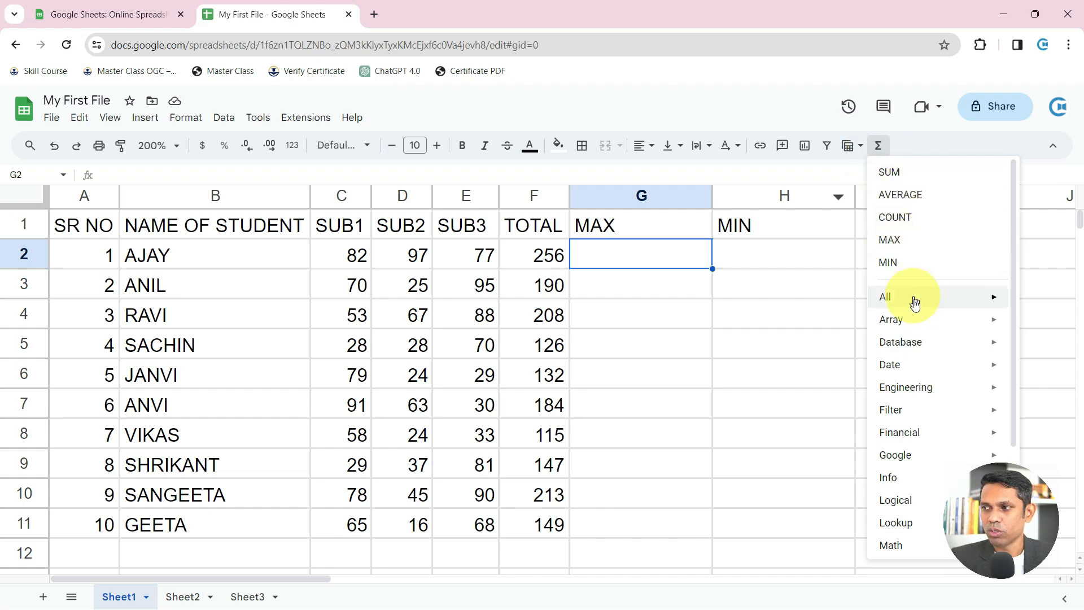
{"action": "mouse_move", "coordinate": [916, 337]}
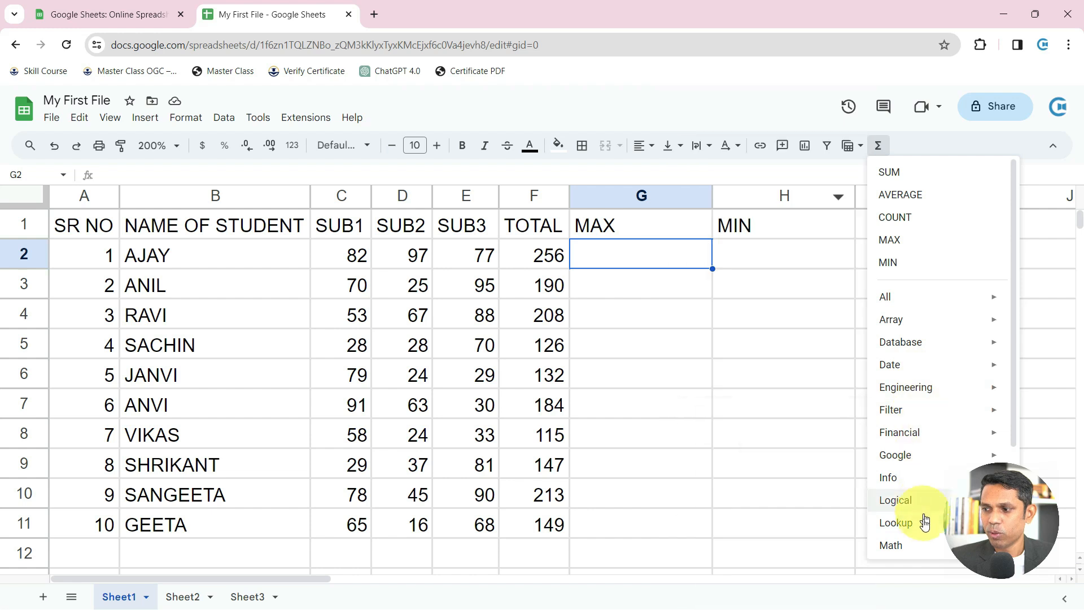
{"action": "mouse_move", "coordinate": [905, 416]}
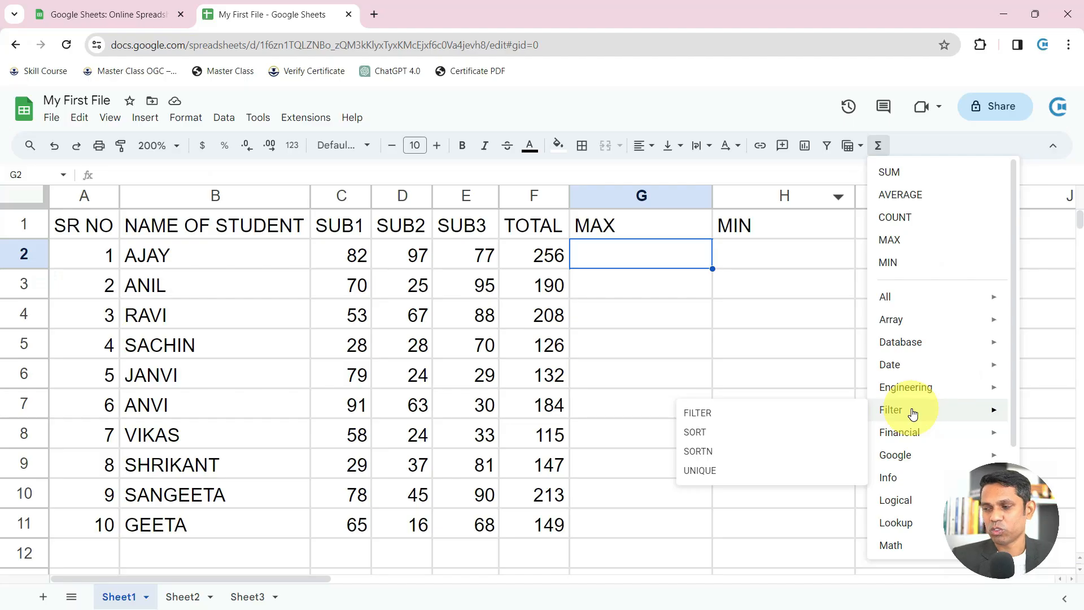
{"action": "left_click", "coordinate": [915, 146]}
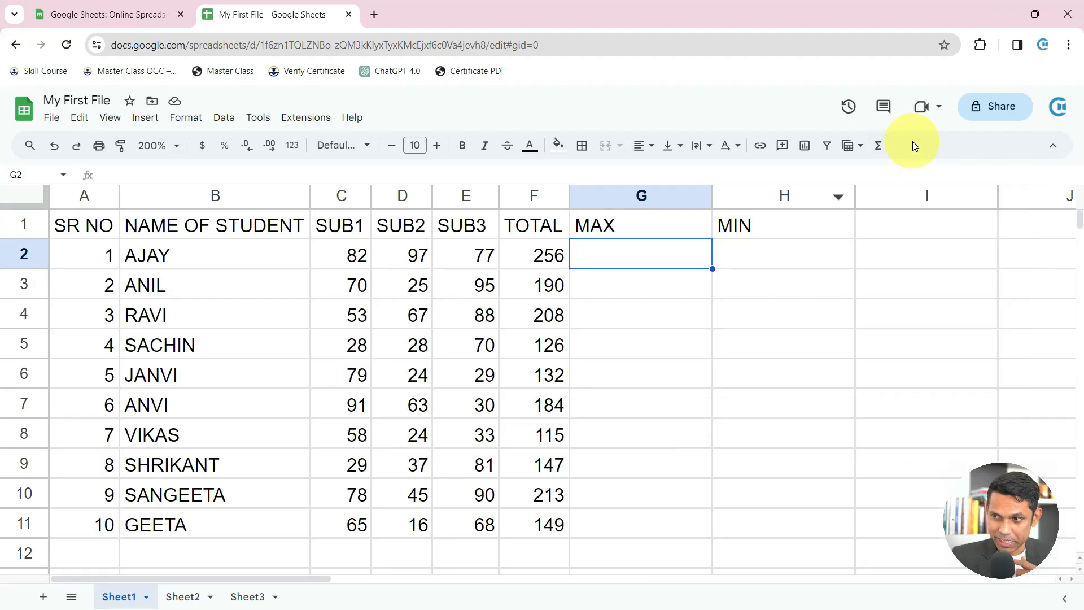
Insert =MAX(C2:E2) in G2 from the functions menu and autofill it down column G
{"action": "left_click", "coordinate": [878, 146]}
{"action": "left_click", "coordinate": [892, 240]}
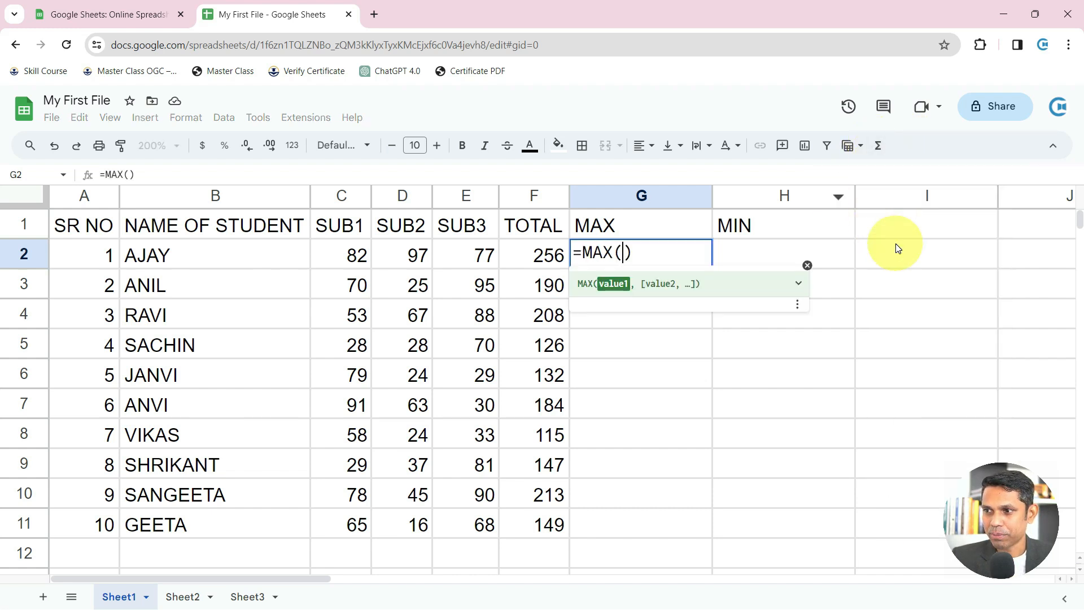
{"action": "left_click_drag", "start_coordinate": [339, 257], "coordinate": [473, 257]}
{"action": "key", "text": "Return"}
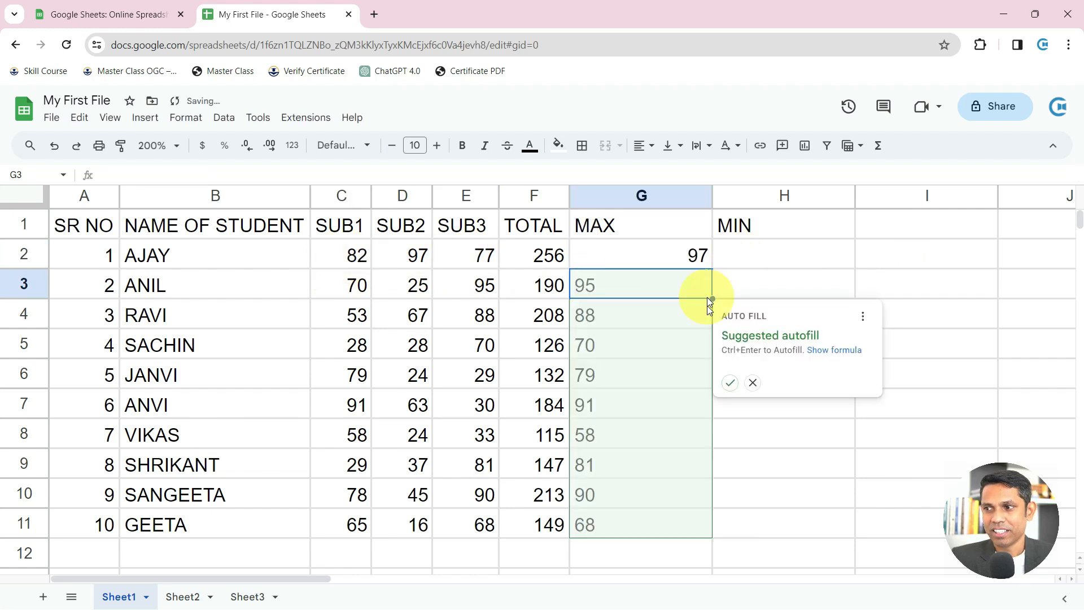
{"action": "left_click", "coordinate": [730, 384]}
Add =MIN(C2:E2) autofilled down column H, then clear G1:H11 entirely
{"action": "left_click", "coordinate": [757, 265]}
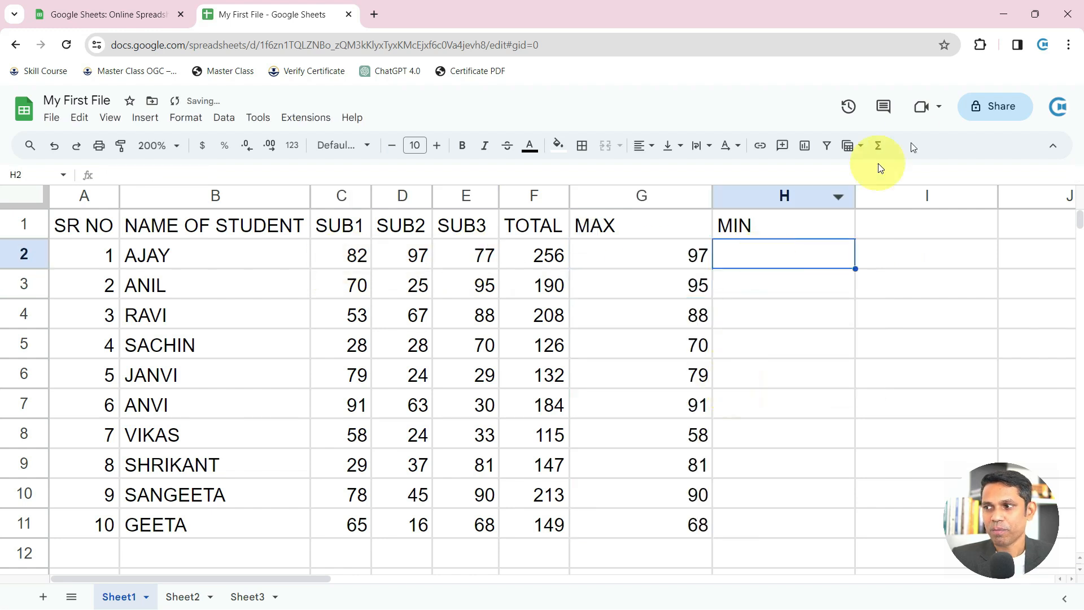
{"action": "left_click", "coordinate": [874, 149]}
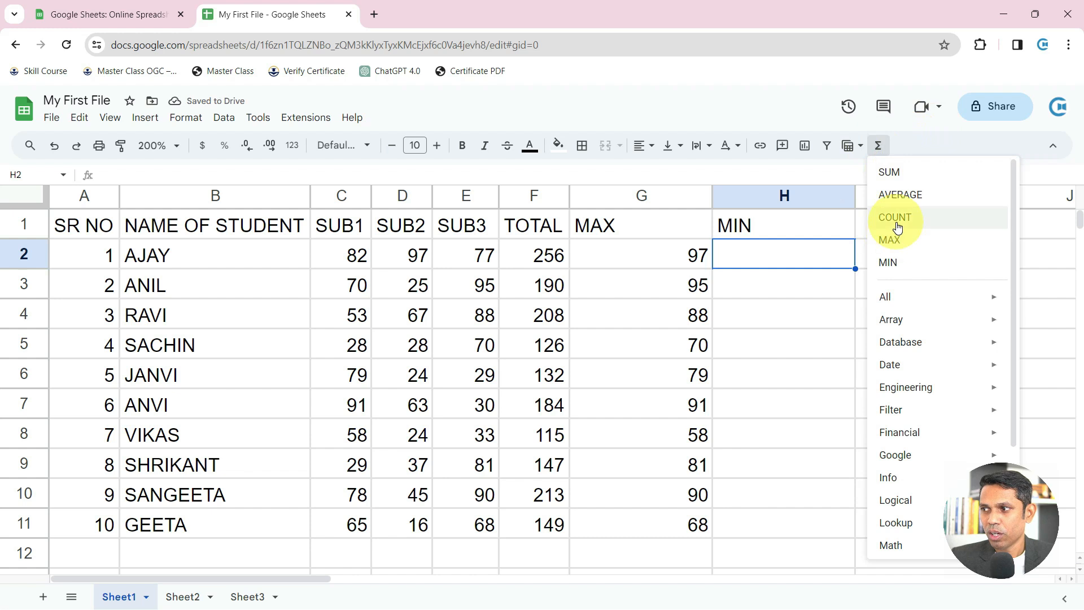
{"action": "left_click", "coordinate": [887, 262]}
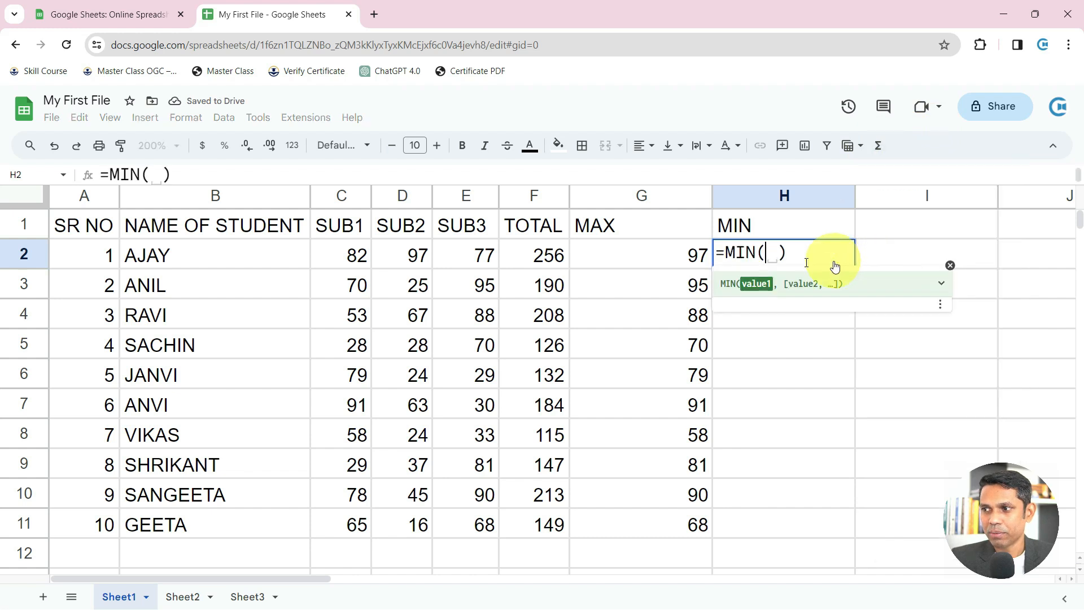
{"action": "left_click", "coordinate": [357, 258]}
{"action": "left_click_drag", "start_coordinate": [356, 258], "coordinate": [462, 259]}
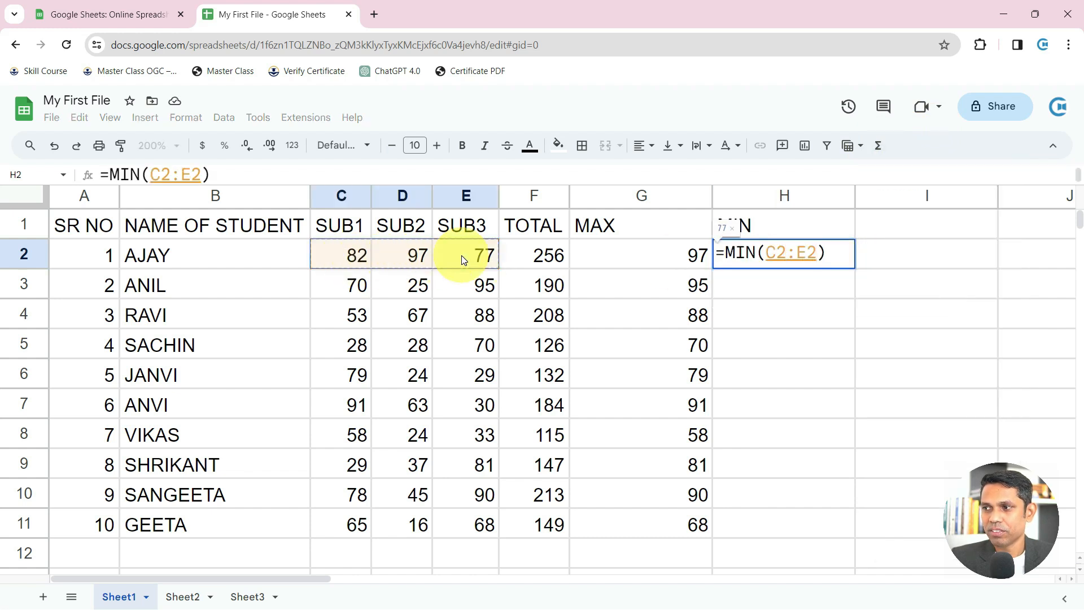
{"action": "key", "text": "Return"}
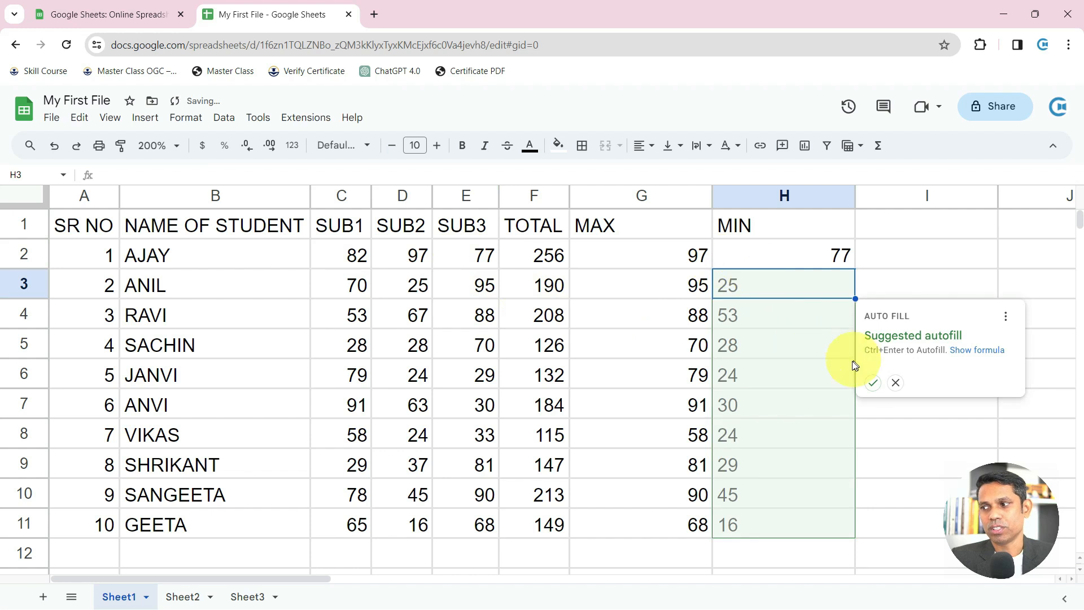
{"action": "left_click", "coordinate": [876, 382]}
{"action": "left_click_drag", "start_coordinate": [621, 225], "coordinate": [752, 533]}
{"action": "key", "text": "Delete"}
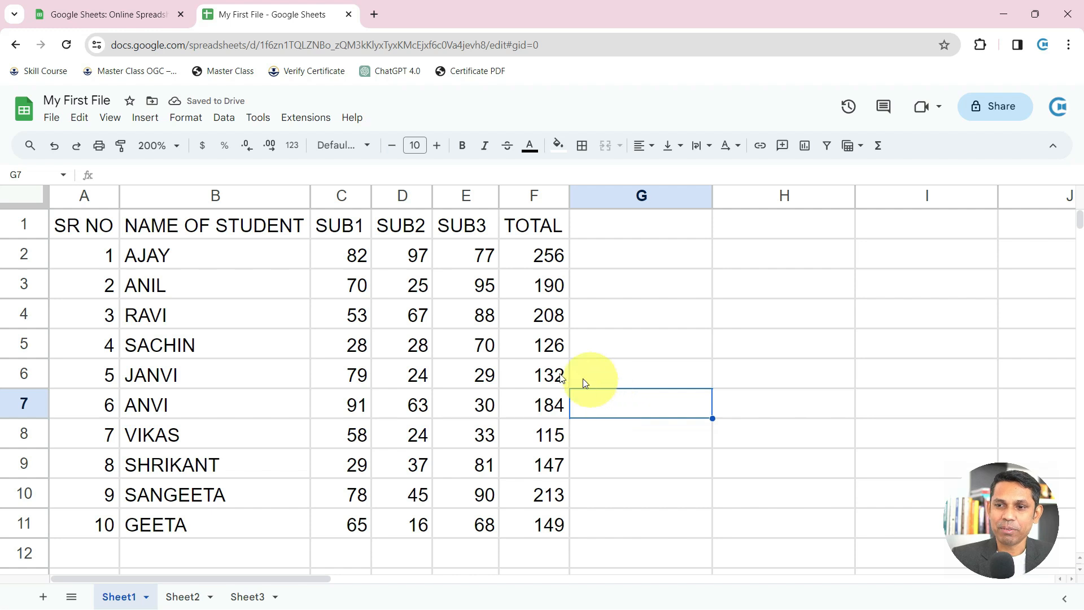
Clear test text from G2 and make the header row A1:F1 bold
{"action": "left_click", "coordinate": [307, 235]}
{"action": "left_click", "coordinate": [651, 261]}
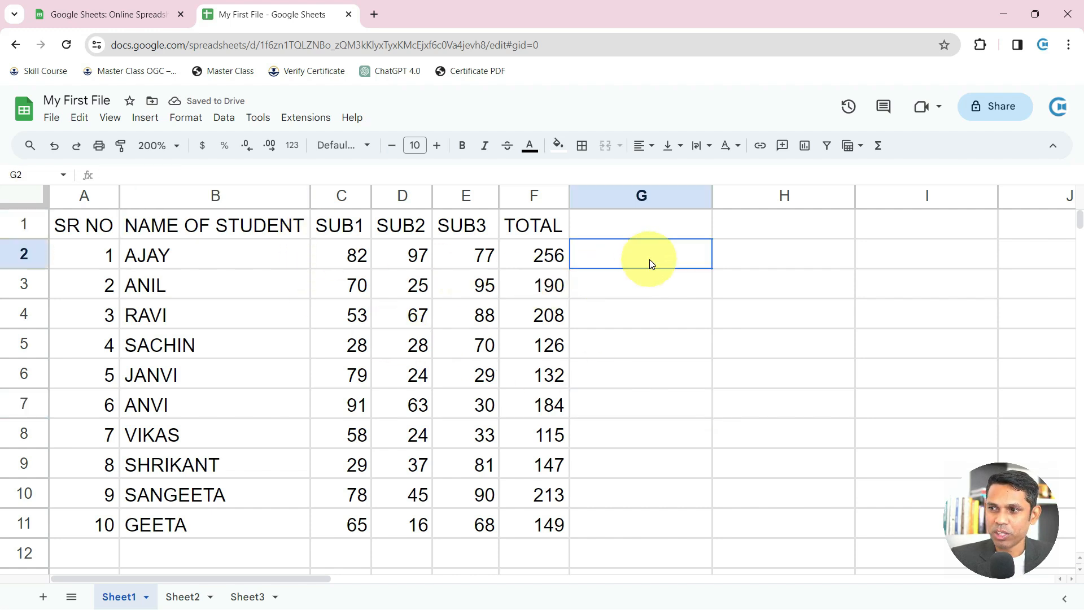
{"action": "type", "text": "GFD"}
{"action": "key", "text": "Return"}
{"action": "left_click", "coordinate": [651, 262]}
{"action": "key", "text": "Delete"}
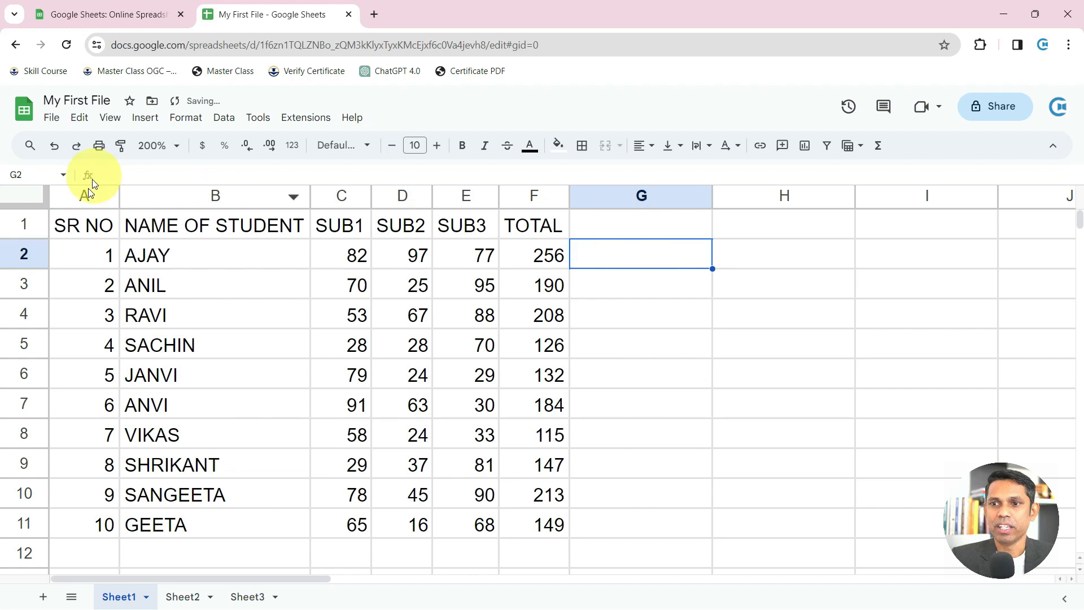
{"action": "left_click_drag", "start_coordinate": [79, 224], "coordinate": [514, 226]}
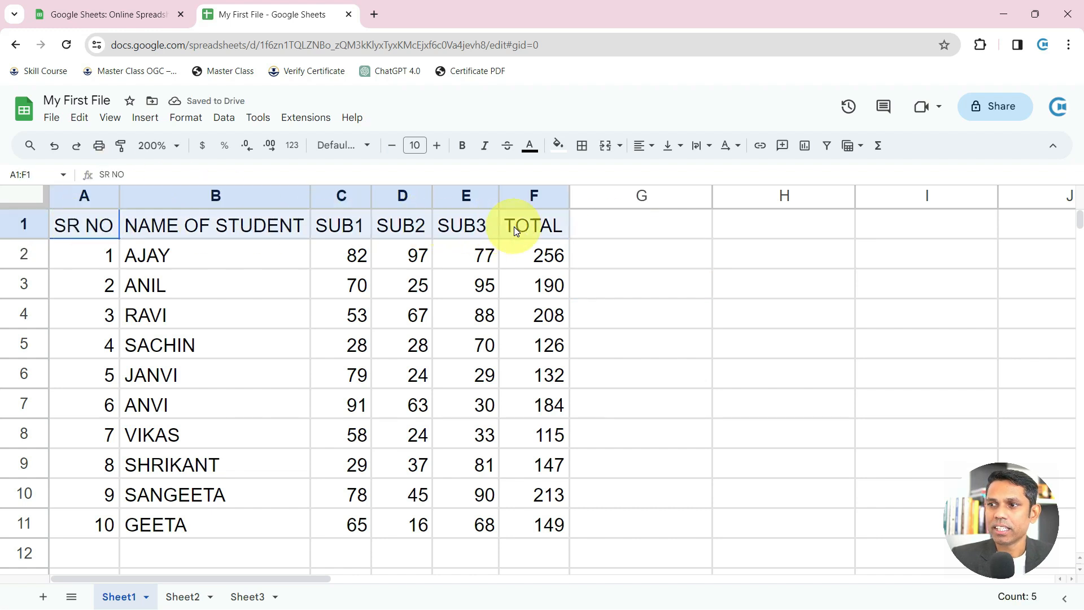
{"action": "left_click", "coordinate": [463, 148]}
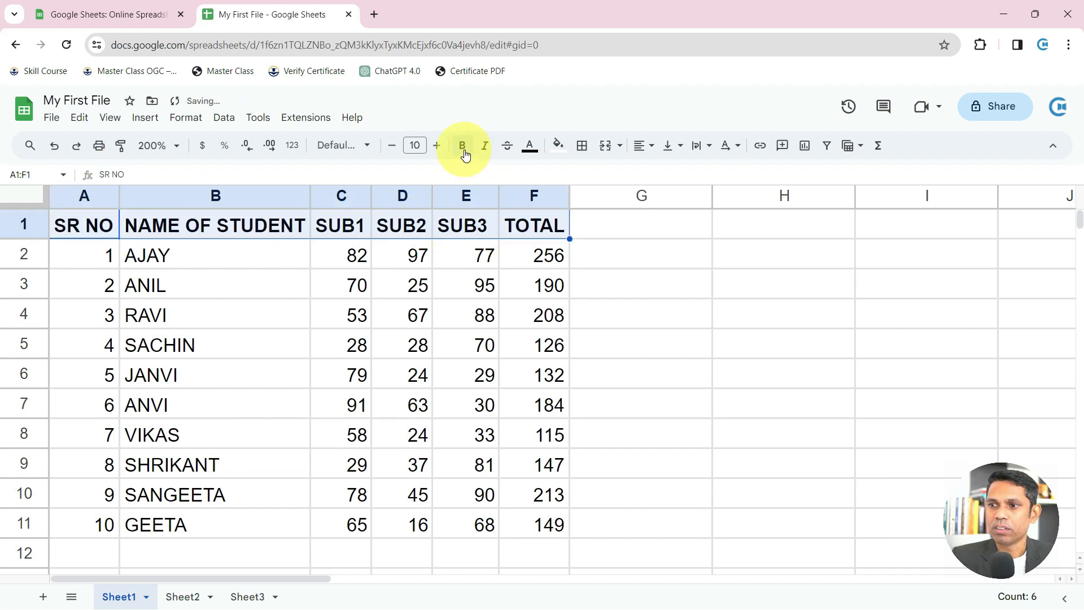
Apply all borders to the marks table A1:F11
{"action": "left_click_drag", "start_coordinate": [89, 225], "coordinate": [535, 526]}
{"action": "left_click", "coordinate": [584, 149]}
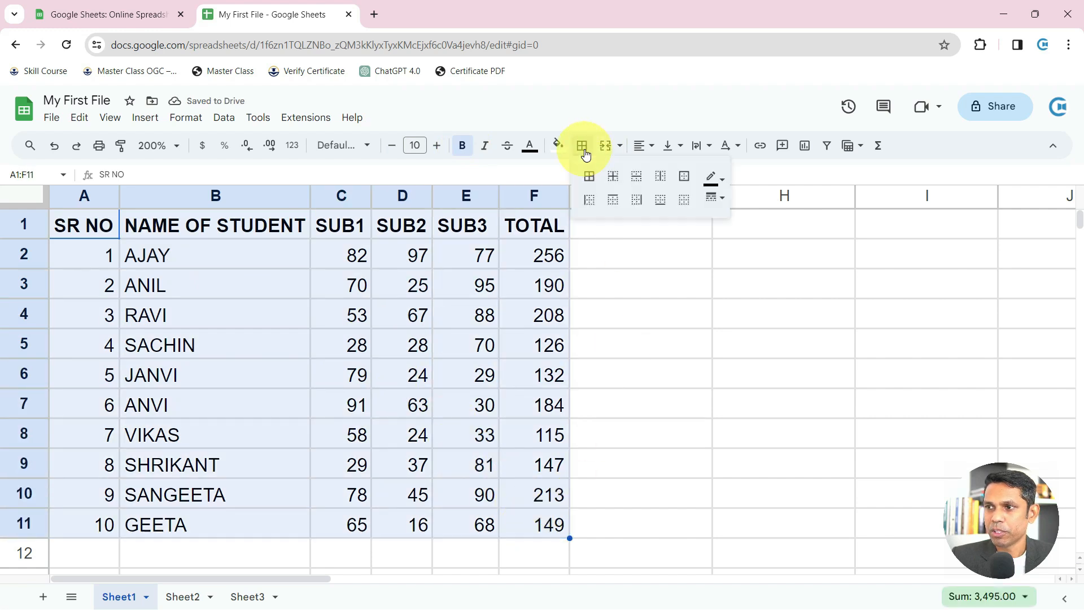
{"action": "left_click", "coordinate": [585, 150]}
{"action": "left_click", "coordinate": [582, 147]}
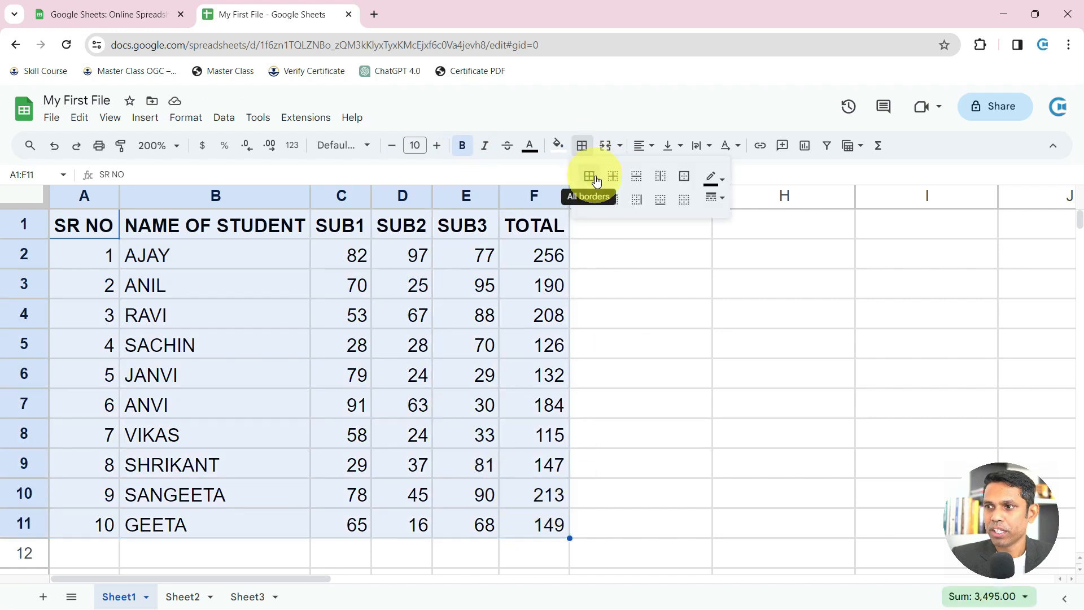
{"action": "left_click", "coordinate": [590, 178]}
{"action": "left_click", "coordinate": [267, 266]}
Fill the header row A1:F1 light blue
{"action": "left_click_drag", "start_coordinate": [90, 225], "coordinate": [547, 173]}
{"action": "left_click", "coordinate": [556, 148]}
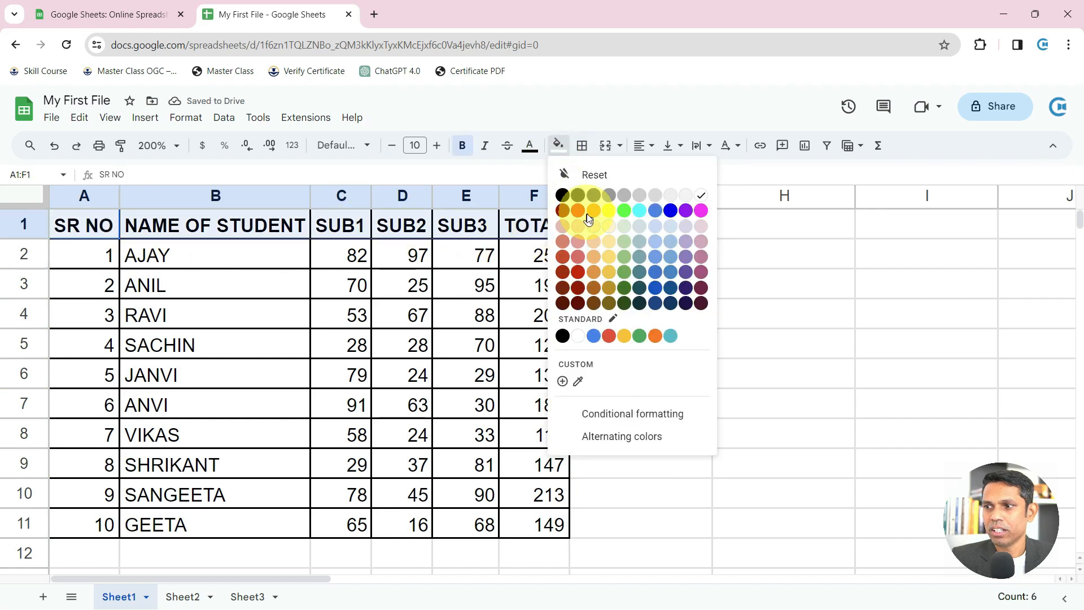
{"action": "left_click", "coordinate": [670, 247]}
{"action": "left_click", "coordinate": [466, 287]}
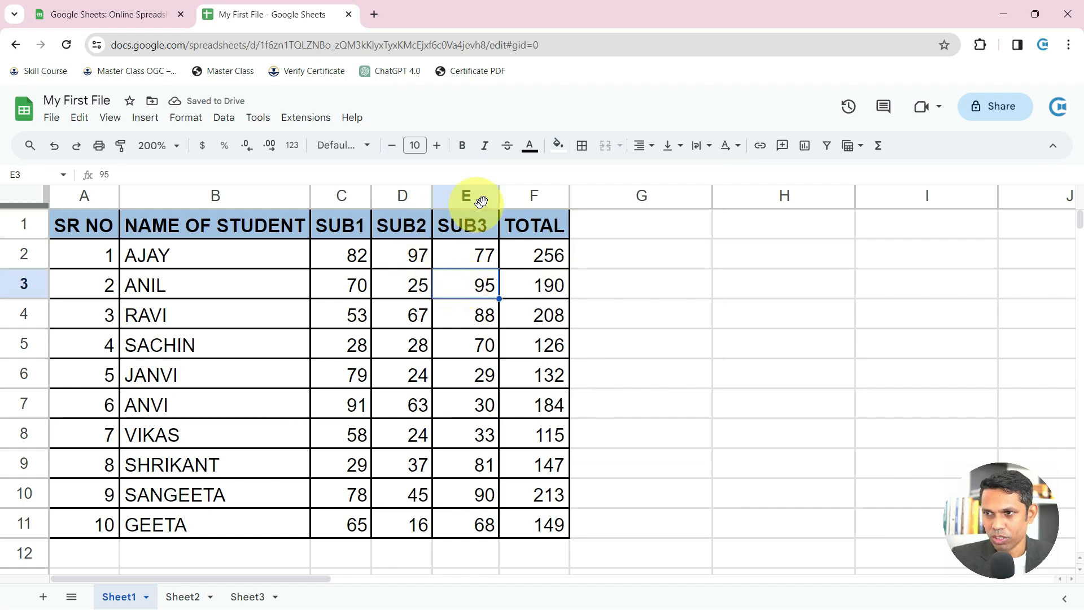
{"action": "left_click", "coordinate": [364, 146]}
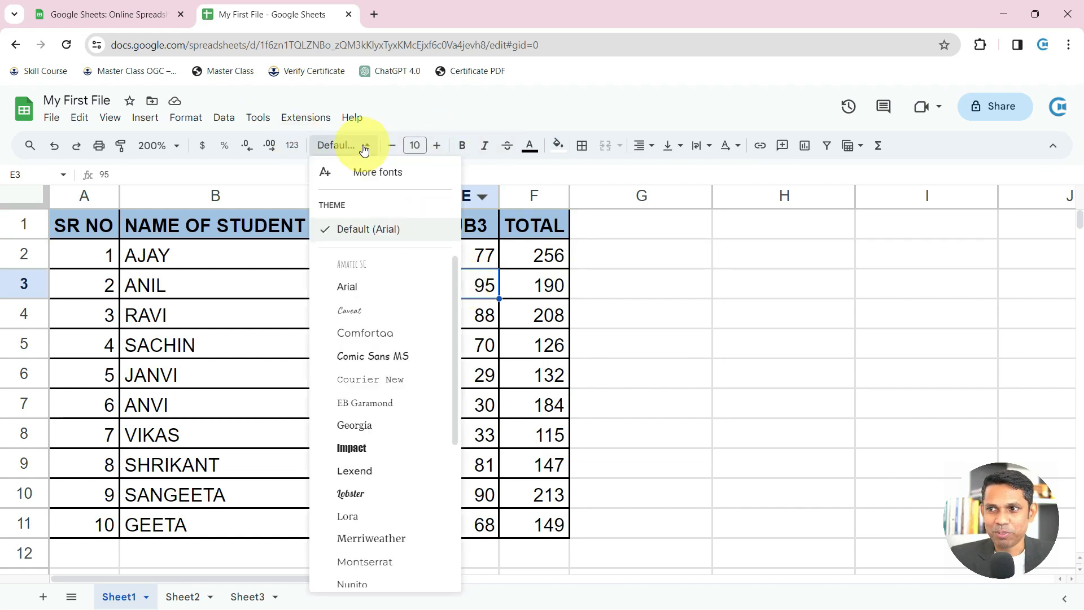
{"action": "left_click", "coordinate": [364, 149]}
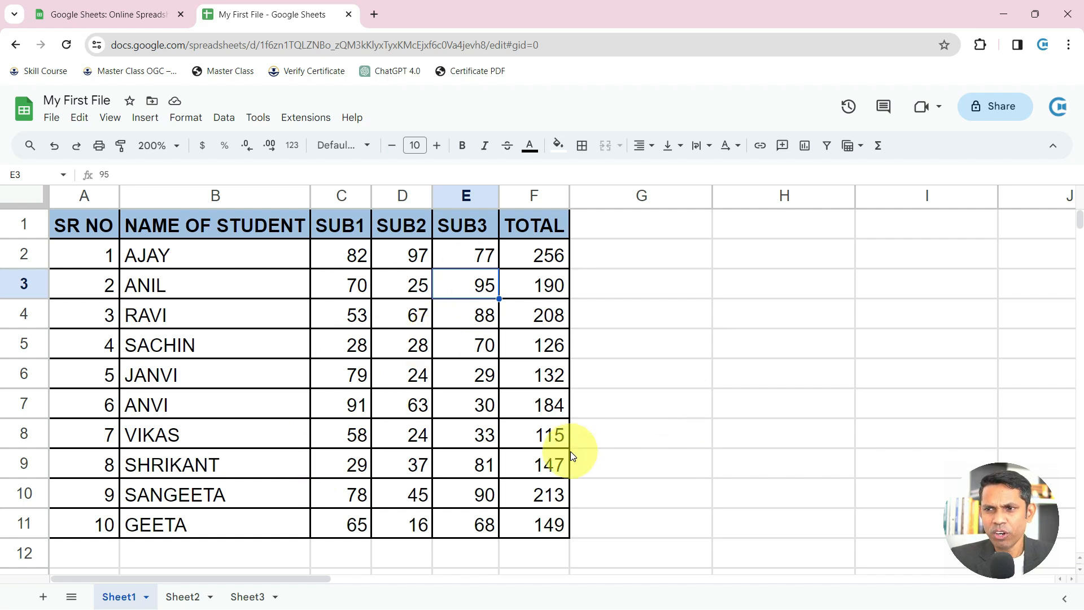
{"action": "left_click", "coordinate": [549, 256]}
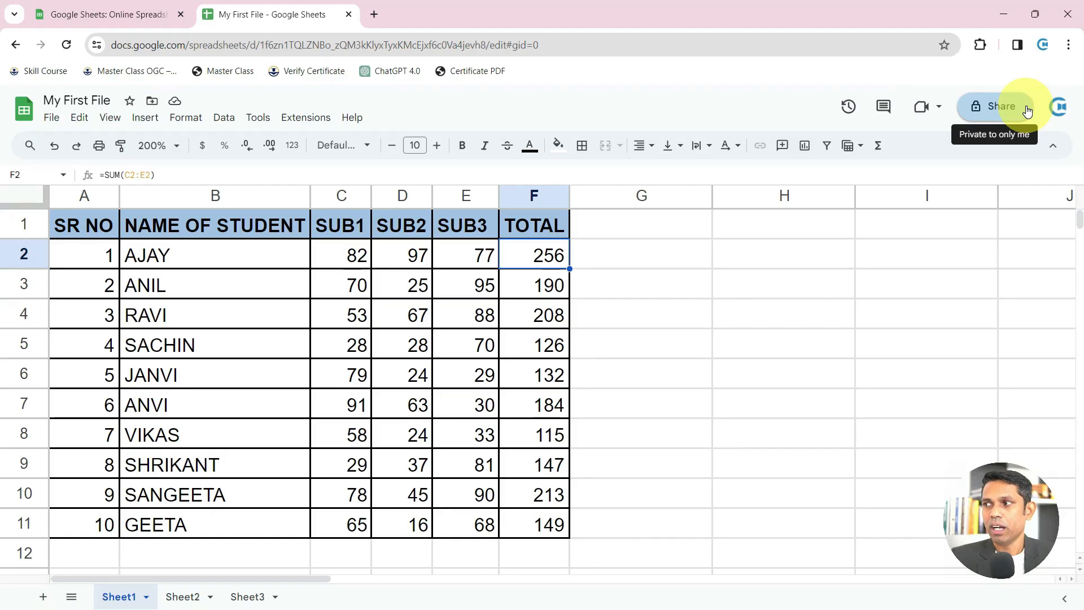
Set My First File's access to anyone with the link can view, and copy the link
{"action": "left_click", "coordinate": [1006, 112]}
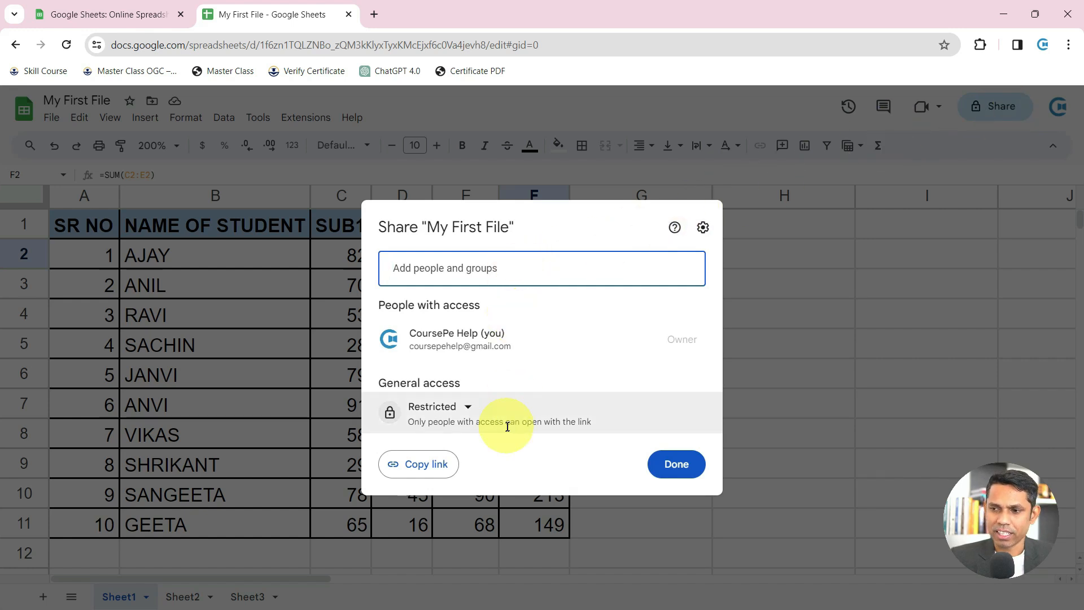
{"action": "left_click", "coordinate": [467, 412]}
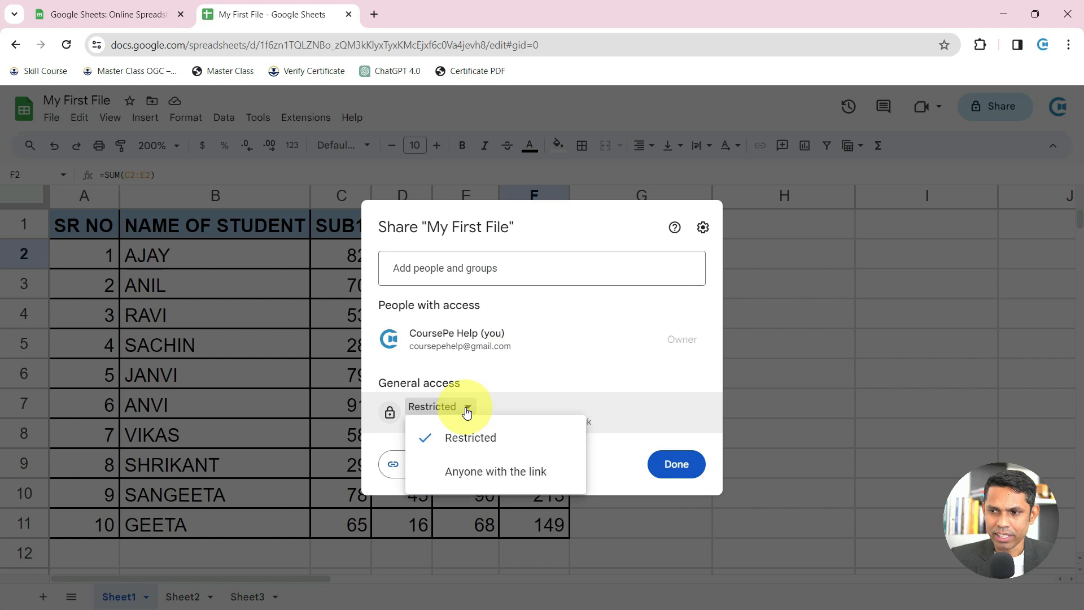
{"action": "left_click", "coordinate": [472, 481]}
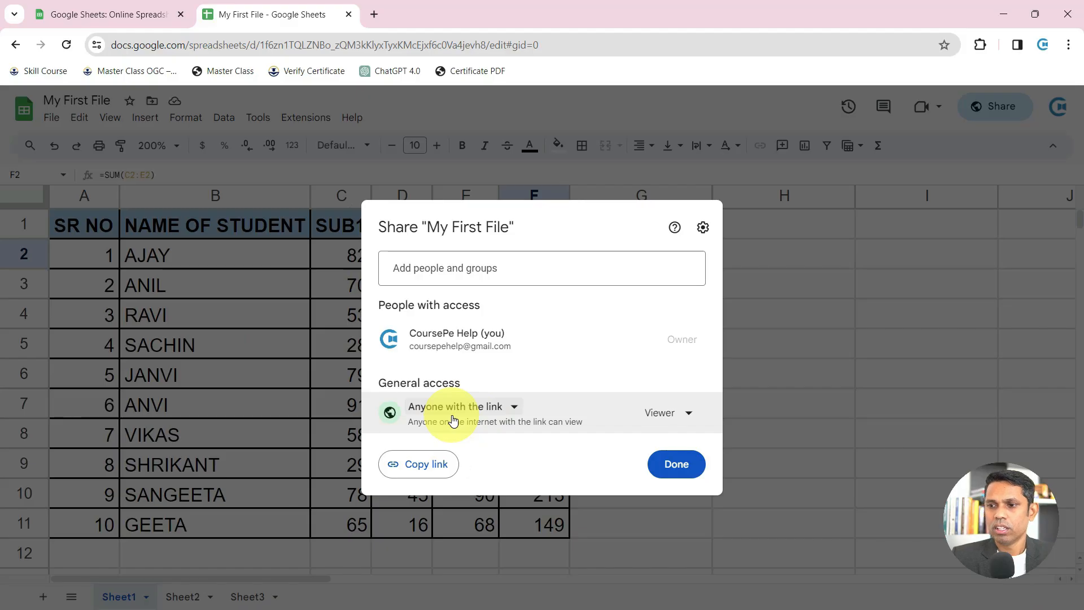
{"action": "left_click", "coordinate": [429, 471]}
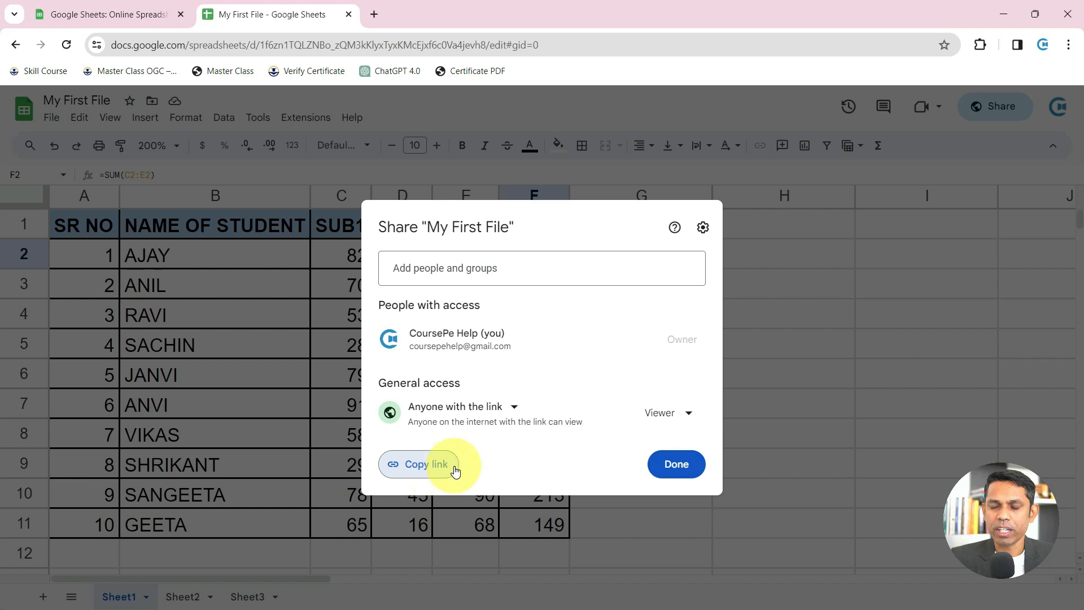
Open the copied share link in a new incognito window
{"action": "left_click", "coordinate": [1068, 45]}
{"action": "left_click", "coordinate": [927, 116]}
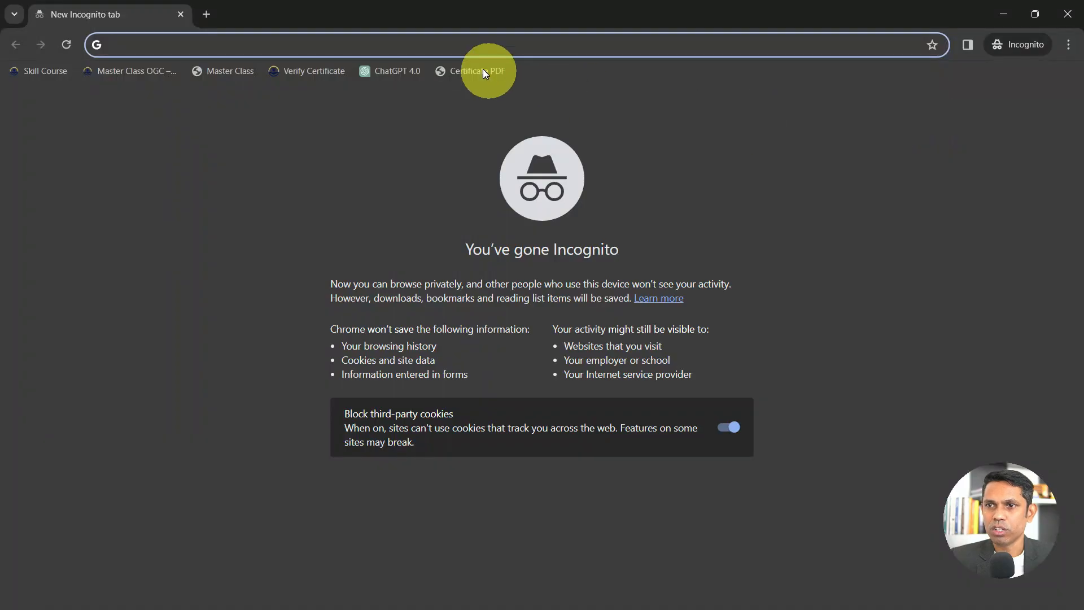
{"action": "key", "text": "ctrl+v"}
{"action": "left_click", "coordinate": [483, 74]}
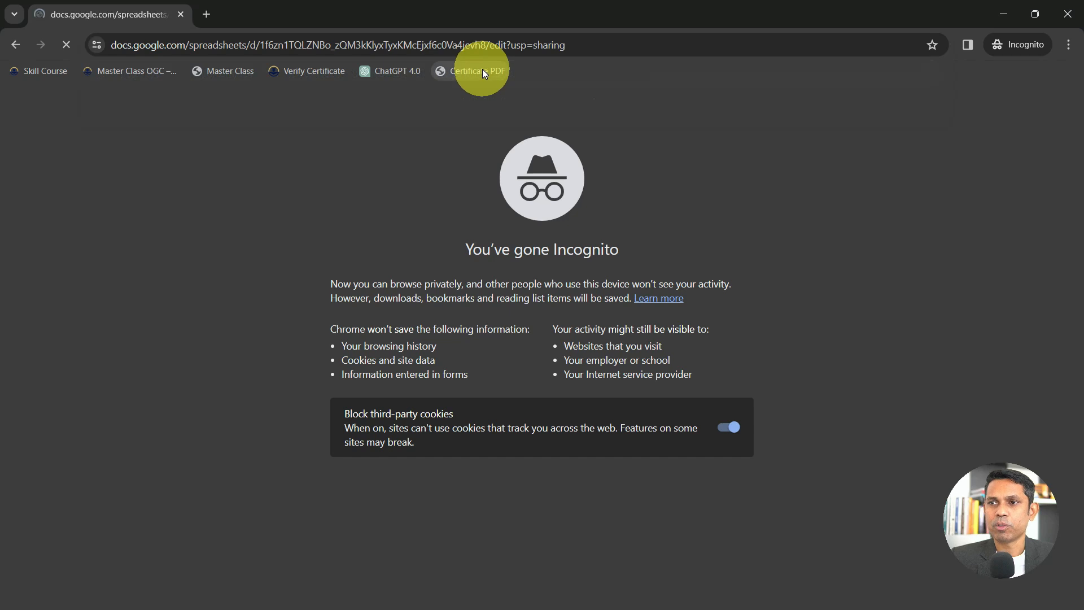
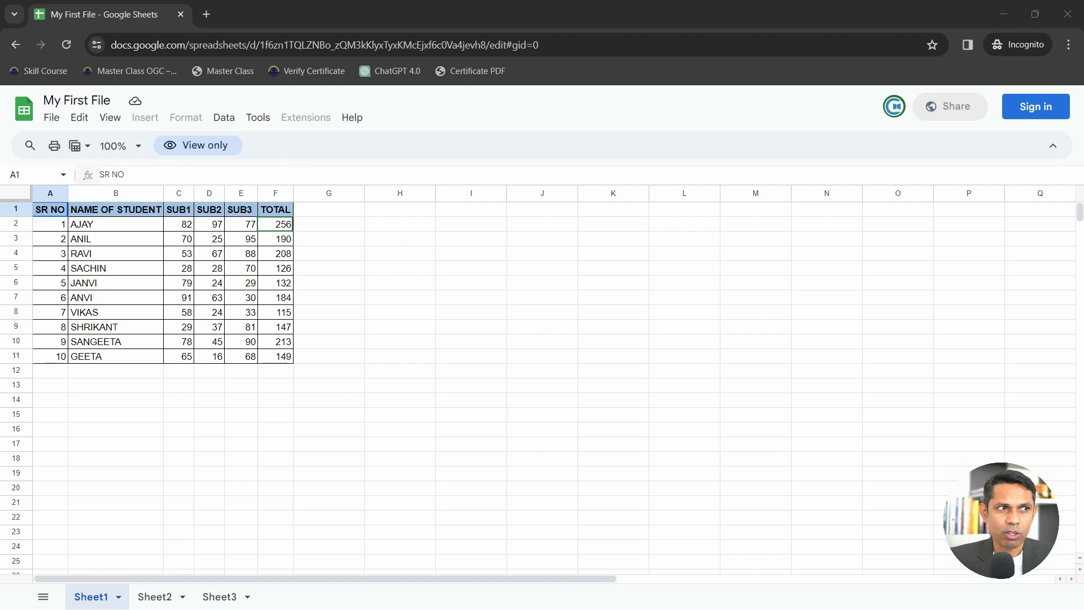
Confirm the incognito copy is view-only by selecting the VIKAS and ANVI cells
{"action": "left_click", "coordinate": [131, 311]}
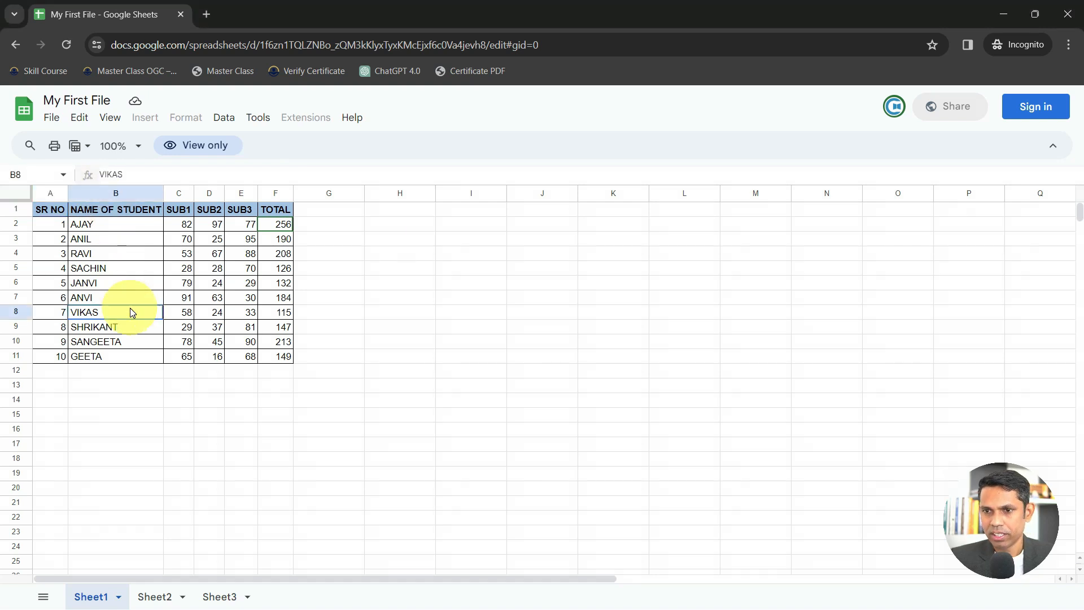
{"action": "left_click", "coordinate": [151, 297]}
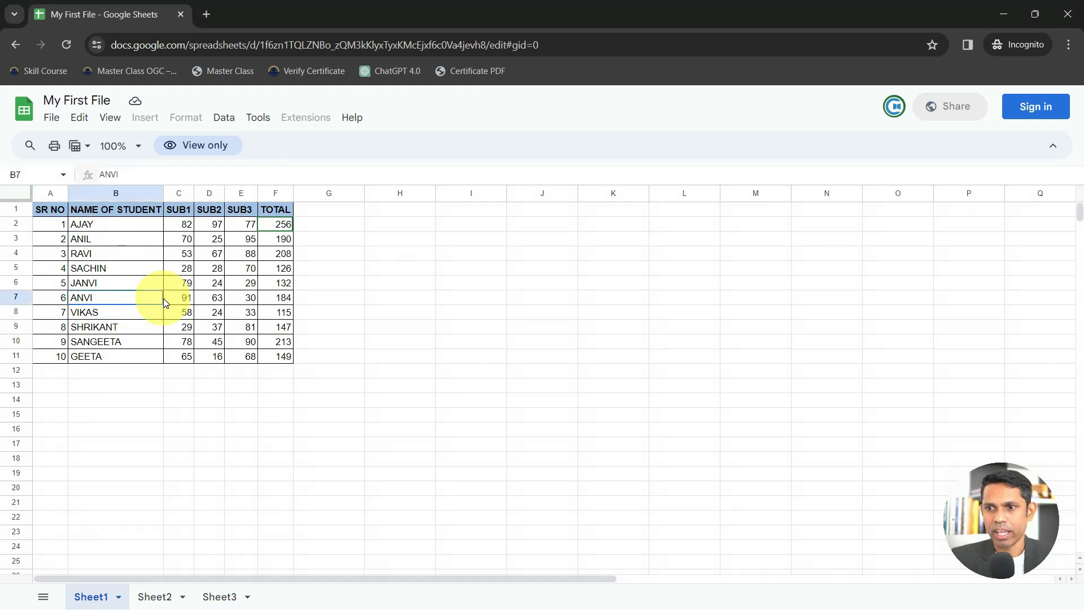
{"action": "left_click", "coordinate": [1003, 13]}
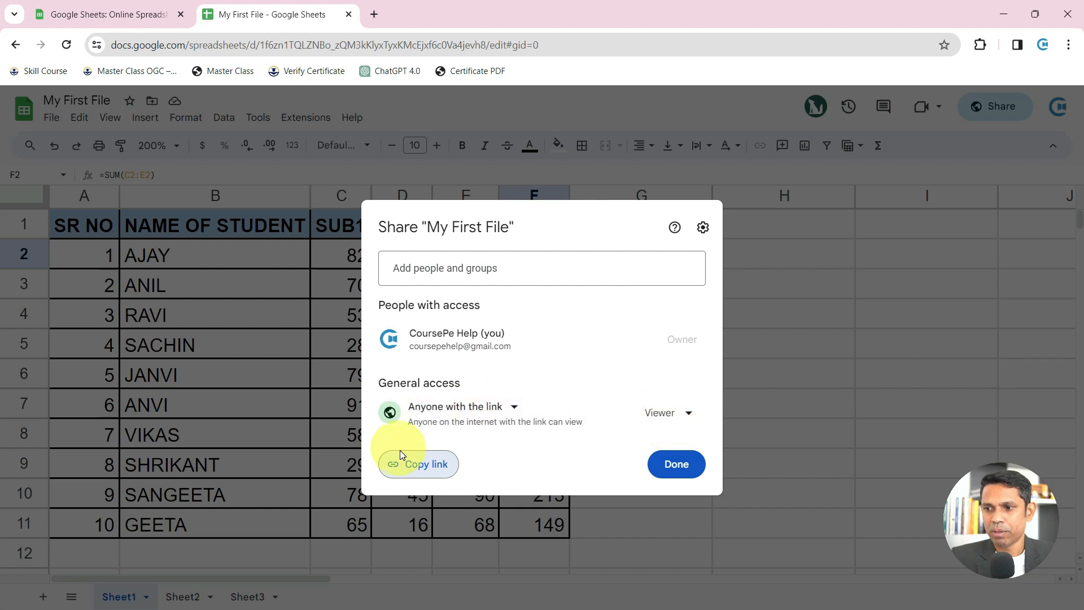
Change link access from Viewer to Editor and return to the incognito copy
{"action": "left_click", "coordinate": [666, 425]}
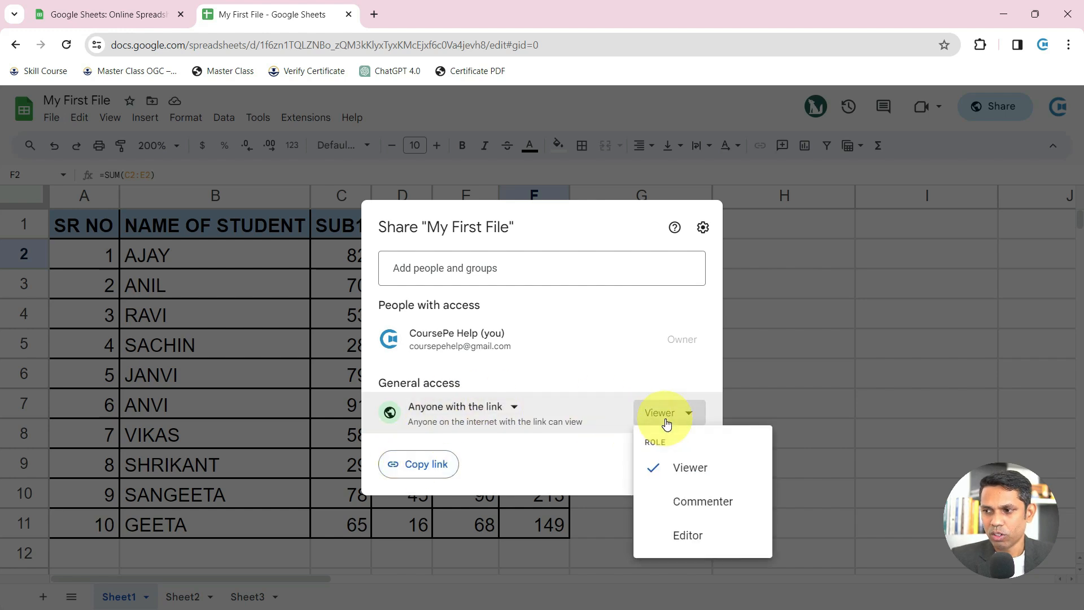
{"action": "left_click", "coordinate": [692, 536]}
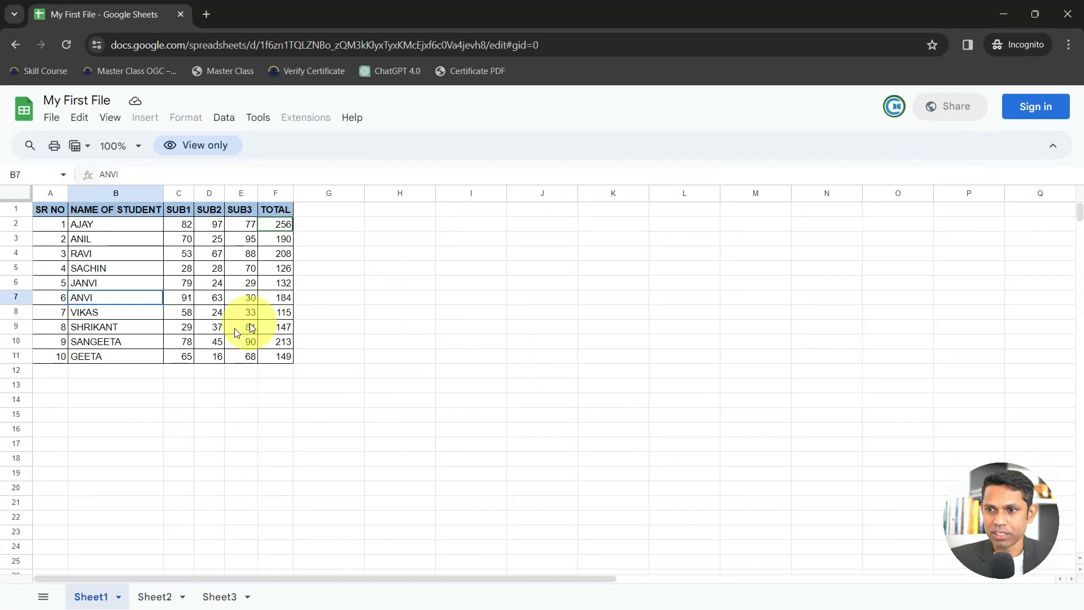
{"action": "left_click", "coordinate": [217, 341]}
{"action": "left_click", "coordinate": [217, 371]}
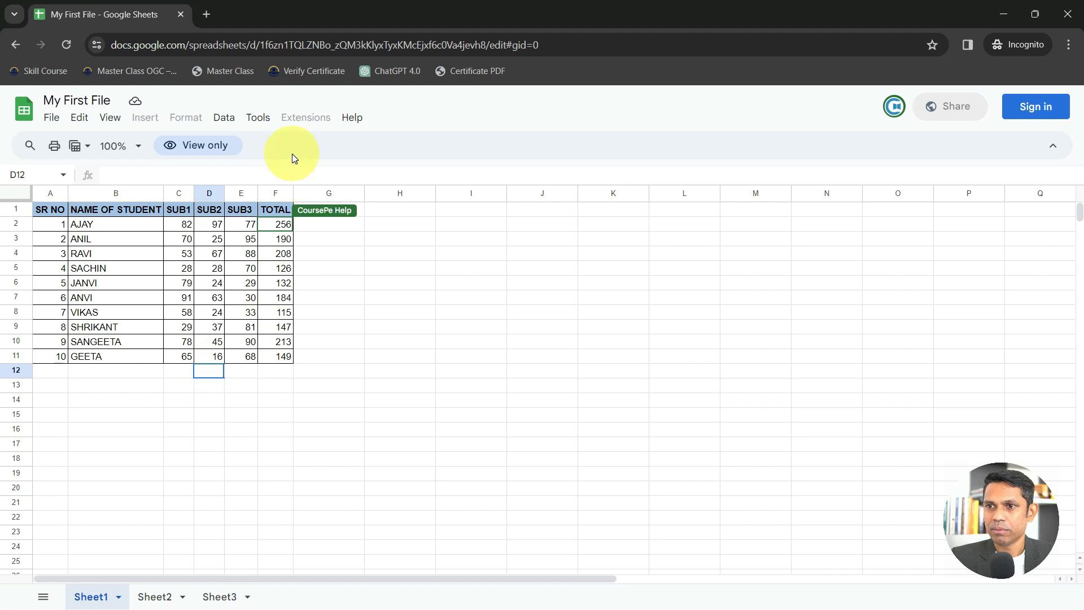
Dismiss the go-to-range notice and reload the incognito sheet to get editing rights
{"action": "key", "text": "ctrl+g"}
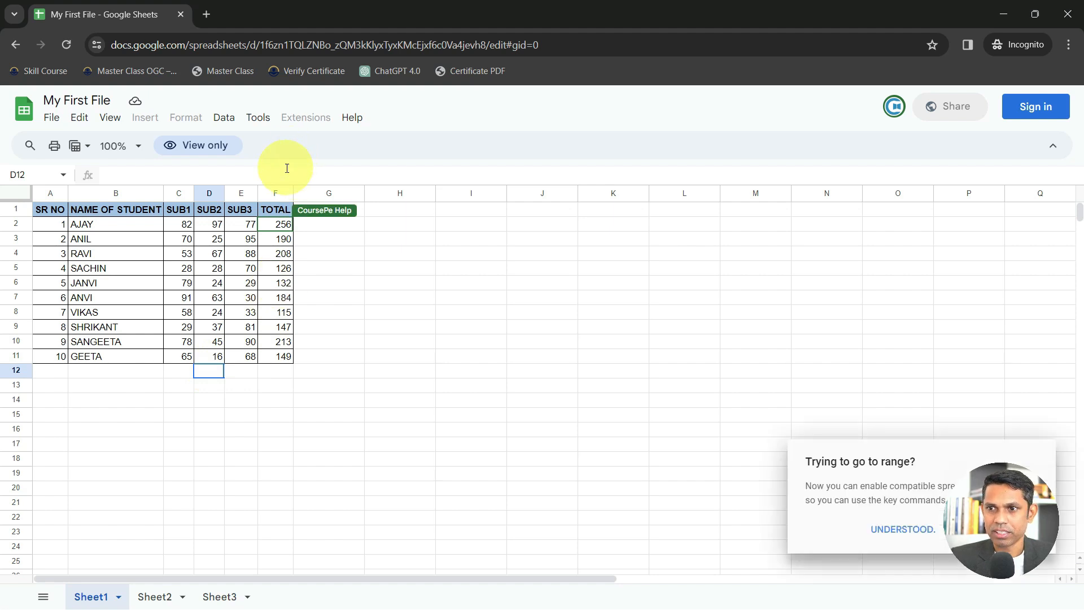
{"action": "left_click", "coordinate": [387, 311]}
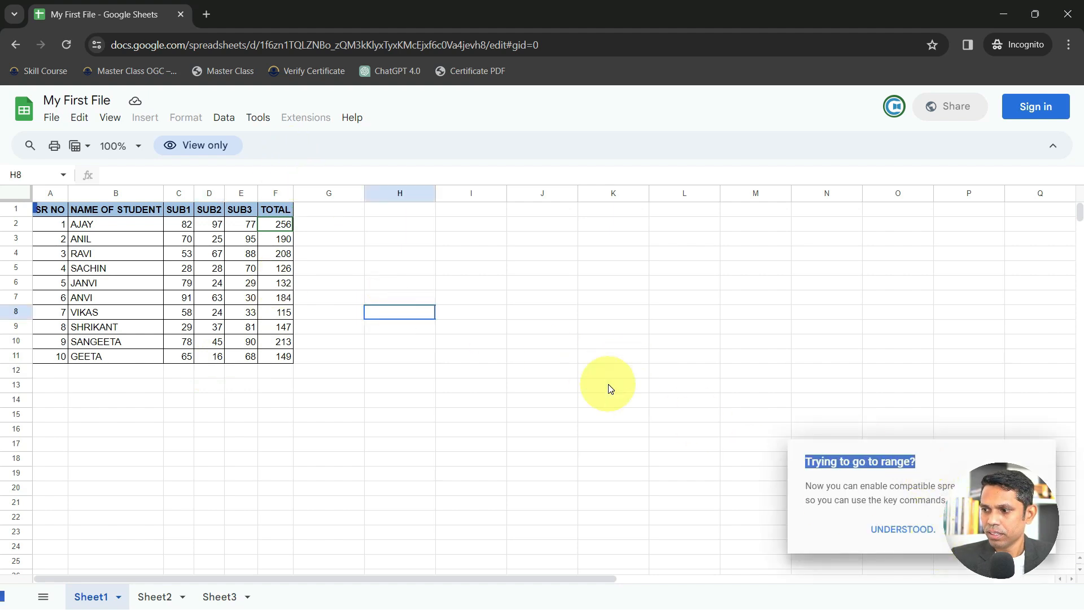
{"action": "left_click", "coordinate": [886, 529]}
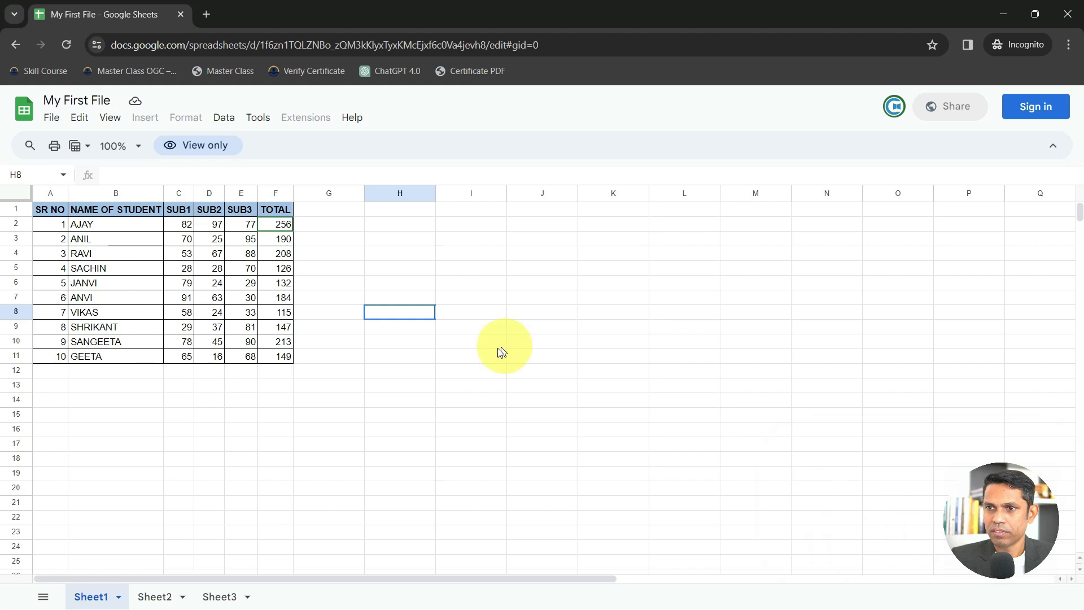
{"action": "left_click", "coordinate": [500, 45]}
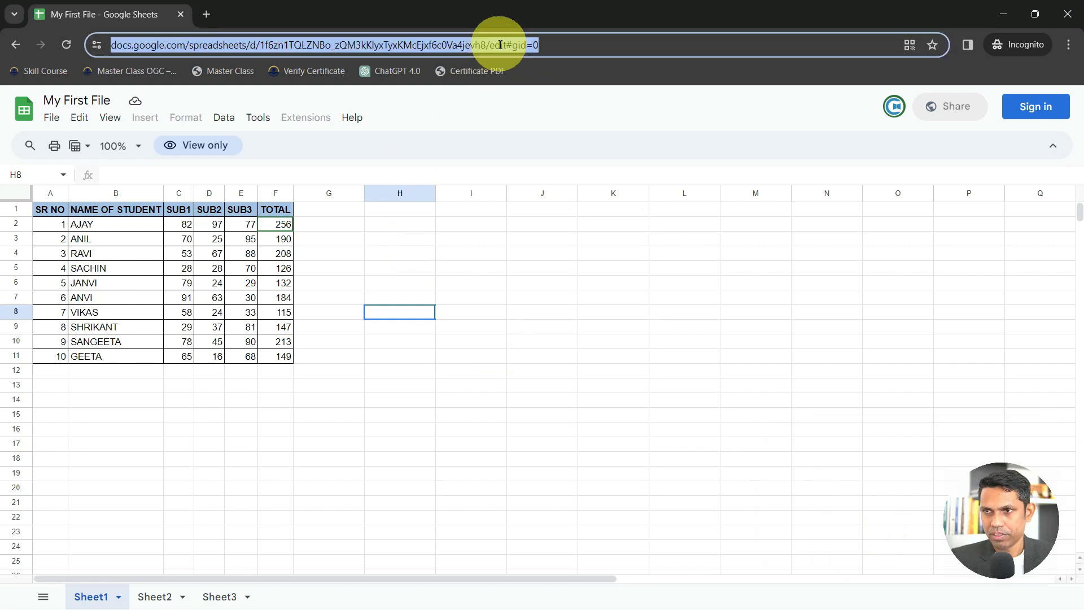
{"action": "key", "text": "Return"}
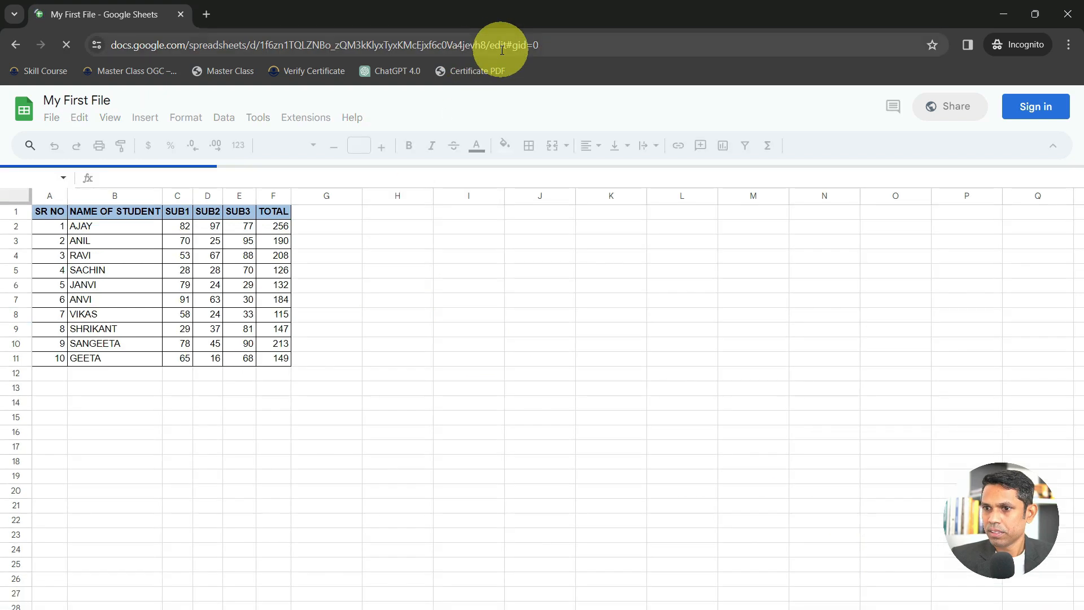
Enter 45 in C12 and 65 in C13 below the SUB1 marks
{"action": "left_click", "coordinate": [191, 374]}
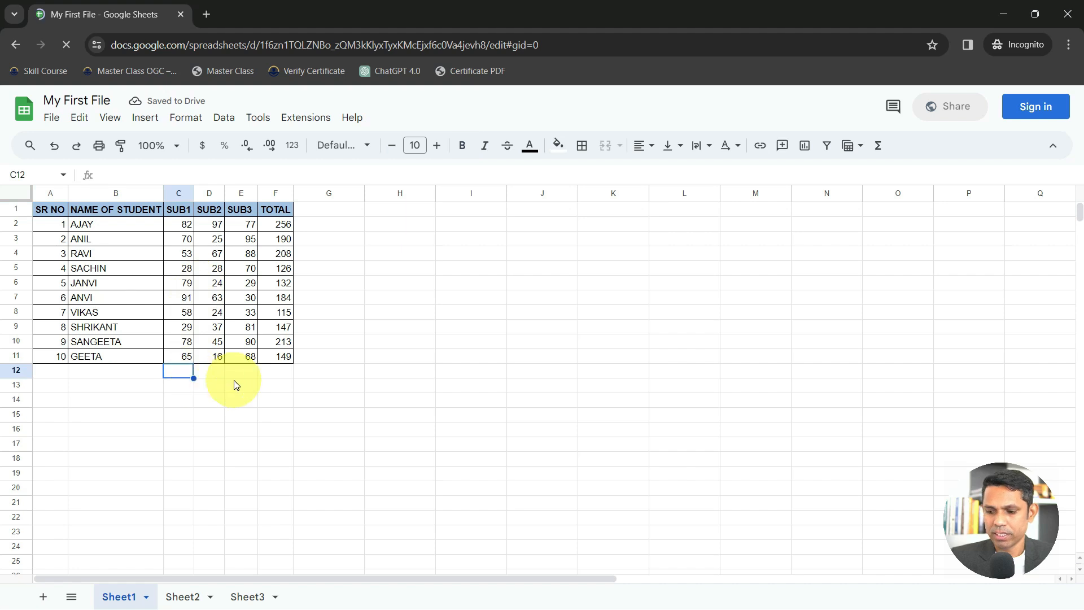
{"action": "type", "text": "45"}
{"action": "key", "text": "Return"}
{"action": "type", "text": "65"}
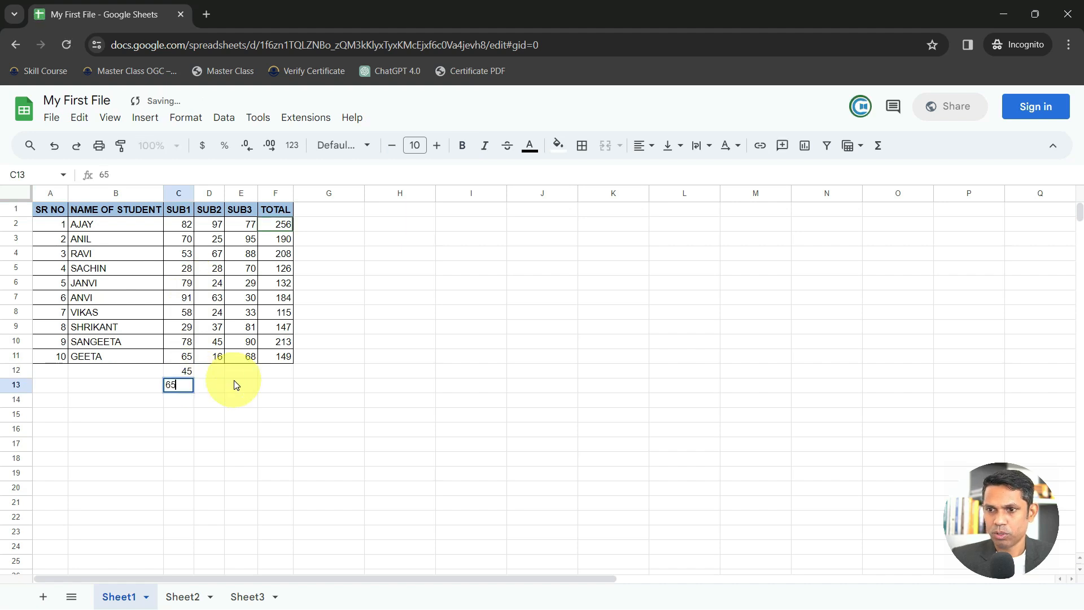
{"action": "key", "text": "Return"}
Place the incognito window on the right, close the owner's sharing settings, and check 65 in C13
{"action": "double_click", "coordinate": [568, 18]}
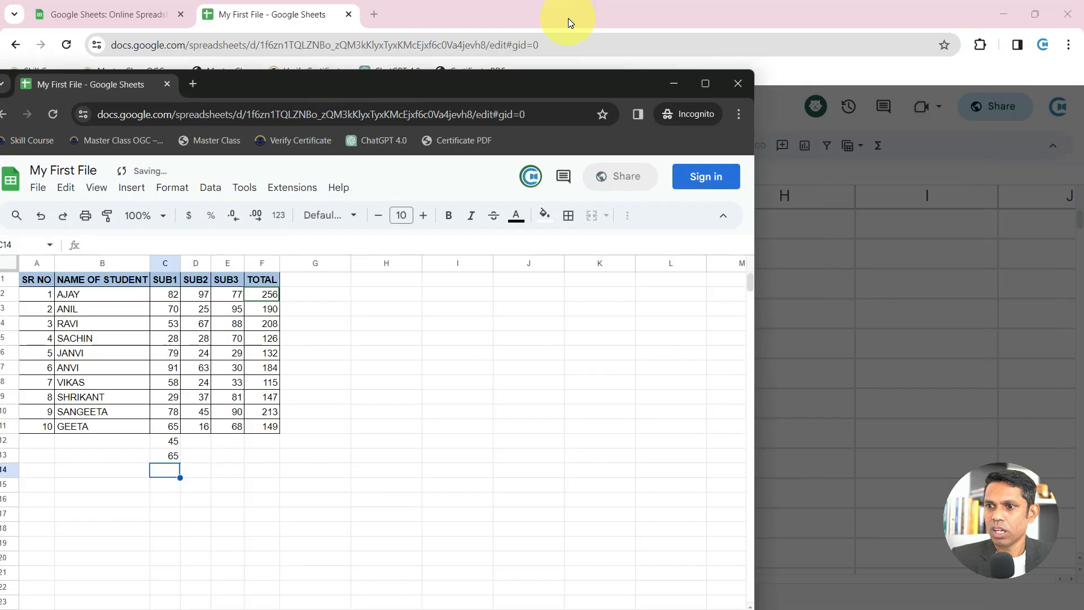
{"action": "left_click_drag", "start_coordinate": [446, 89], "coordinate": [953, 106]}
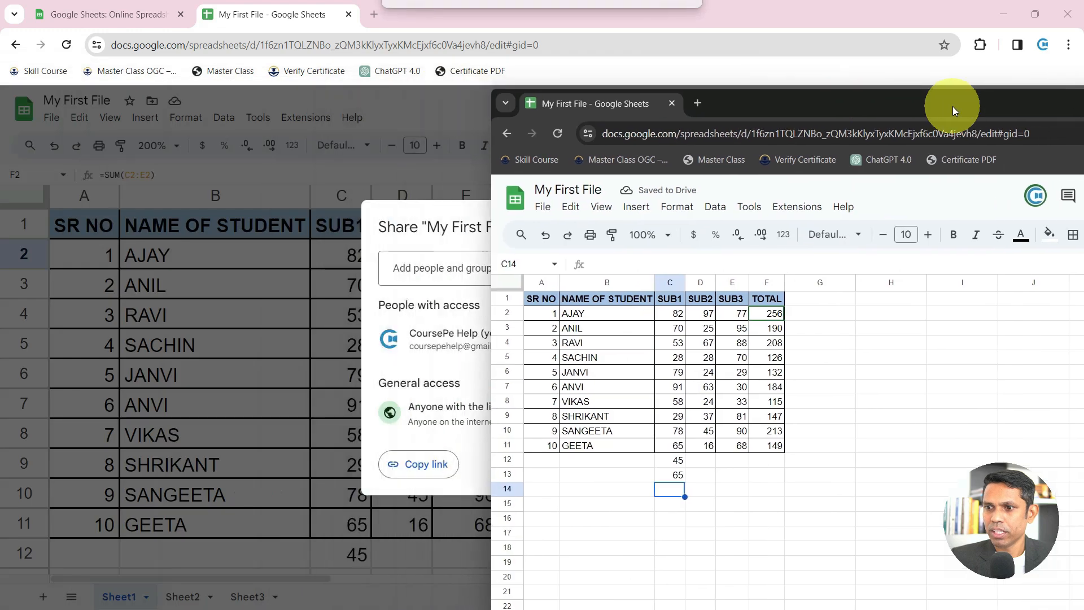
{"action": "left_click_drag", "start_coordinate": [775, 110], "coordinate": [874, 82]}
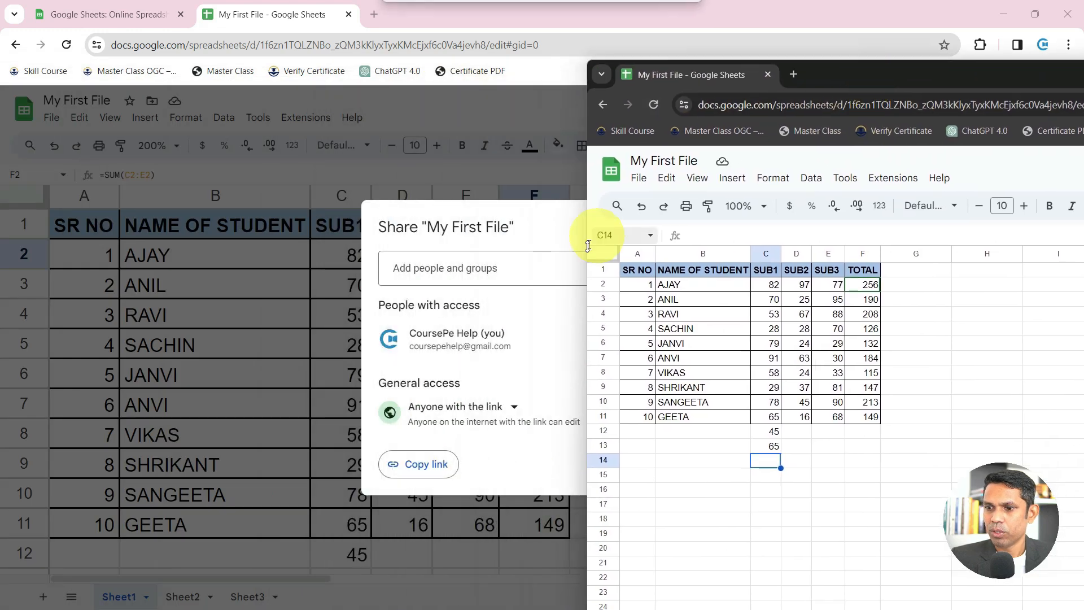
{"action": "left_click", "coordinate": [543, 241]}
{"action": "left_click", "coordinate": [675, 466]}
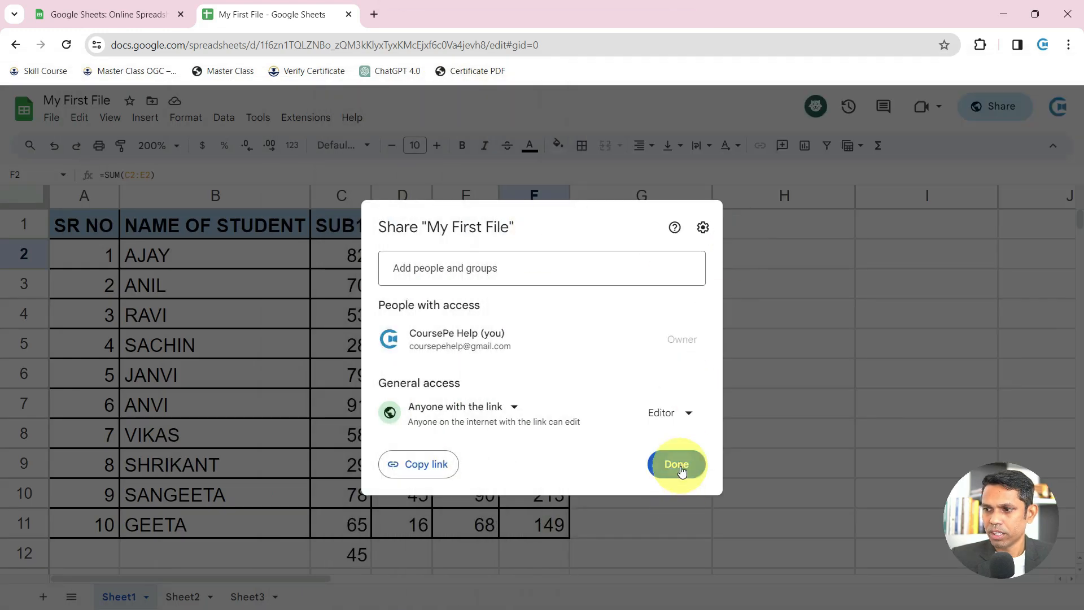
{"action": "scroll", "coordinate": [411, 446], "scroll_direction": "down", "scroll_amount": 2}
{"action": "scroll", "coordinate": [406, 489], "scroll_direction": "down", "scroll_amount": 1}
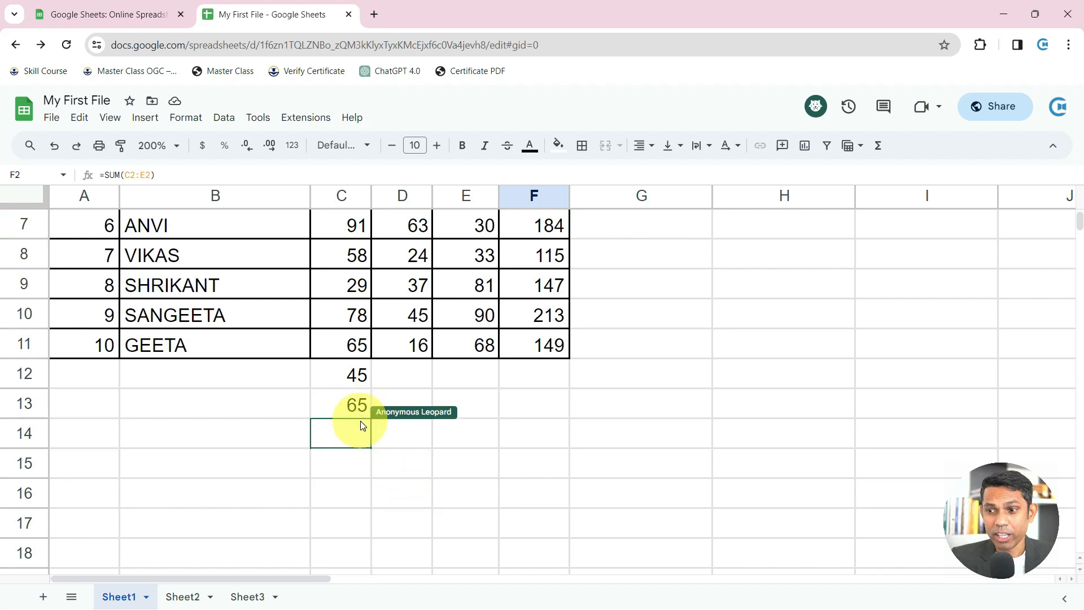
{"action": "left_click", "coordinate": [356, 405]}
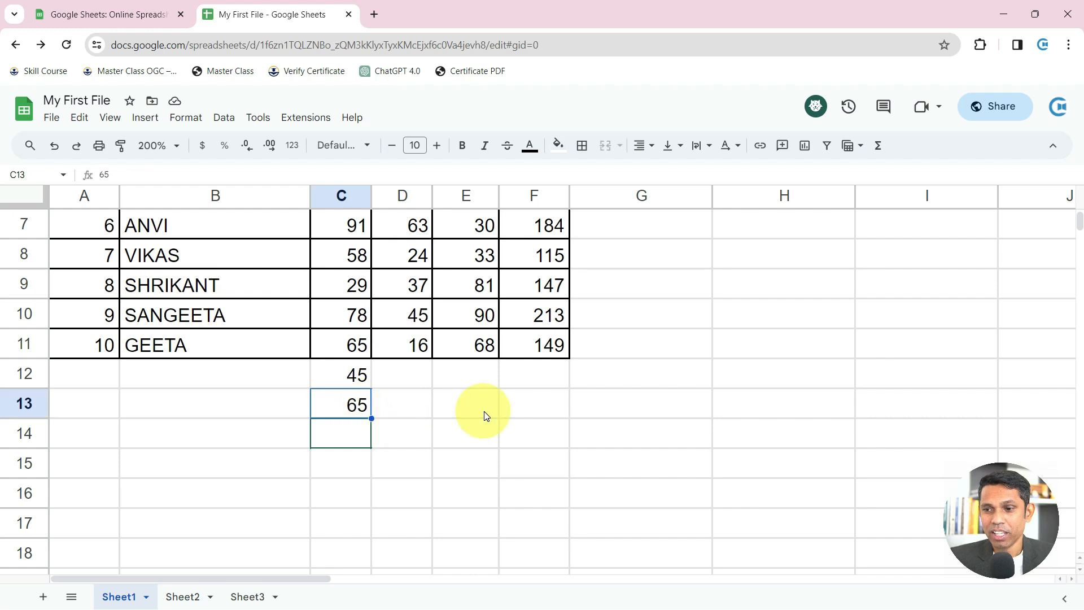
Select several cells in the incognito window to show its cursor mirrored in the owner's copy
{"action": "key", "text": "alt+Tab"}
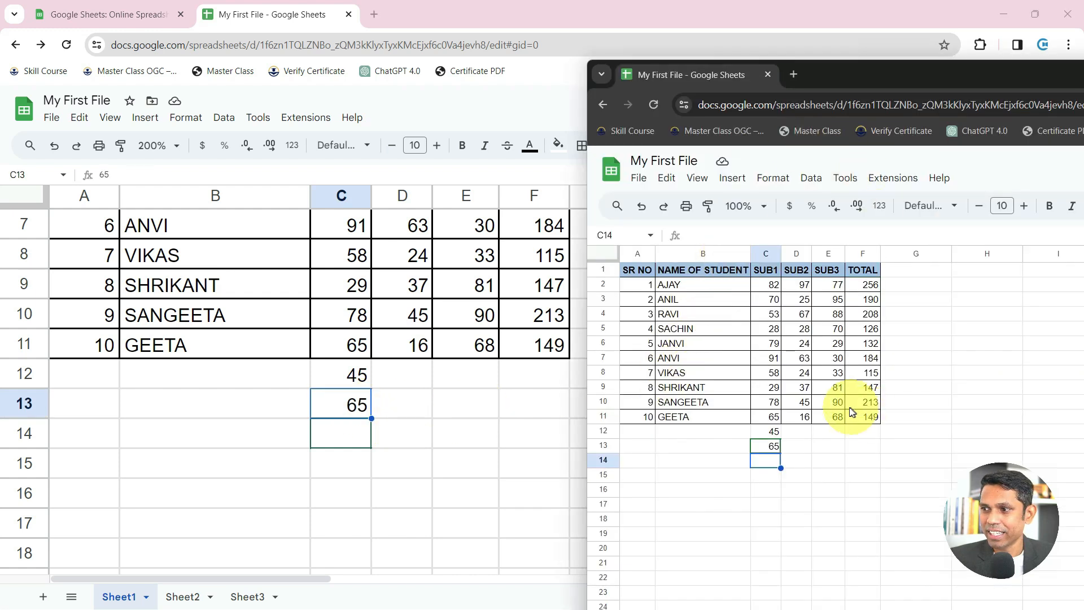
{"action": "left_click", "coordinate": [701, 477]}
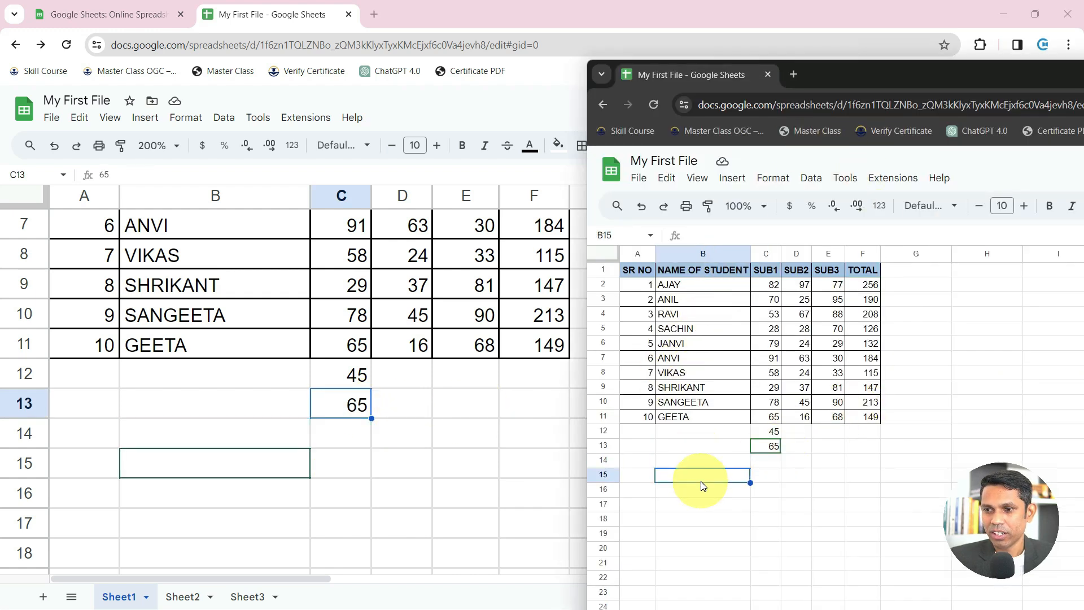
{"action": "left_click", "coordinate": [714, 517]}
{"action": "left_click", "coordinate": [799, 489]}
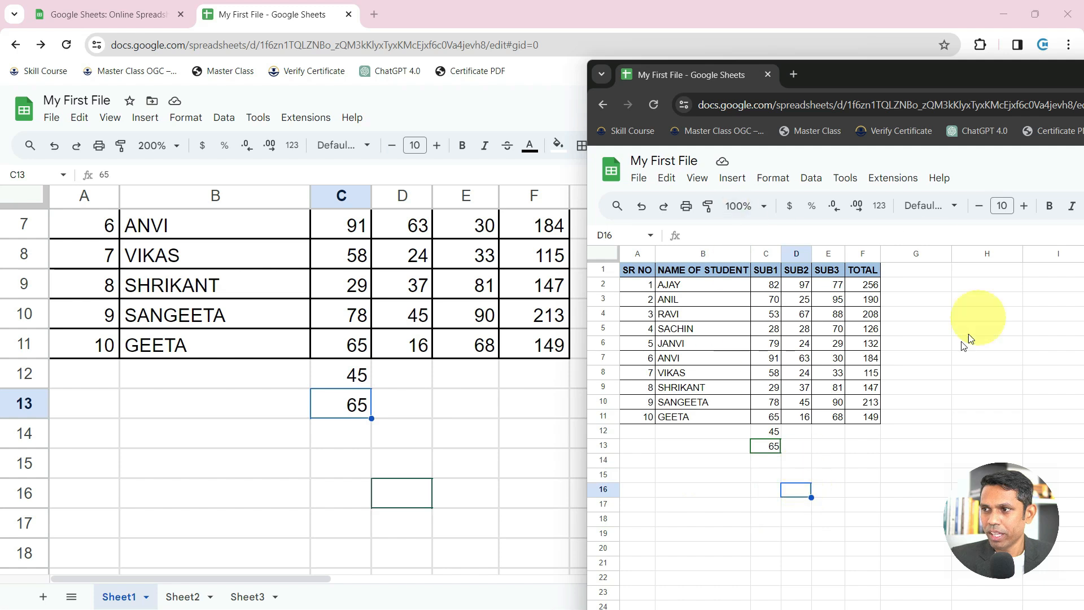
{"action": "left_click", "coordinate": [861, 462]}
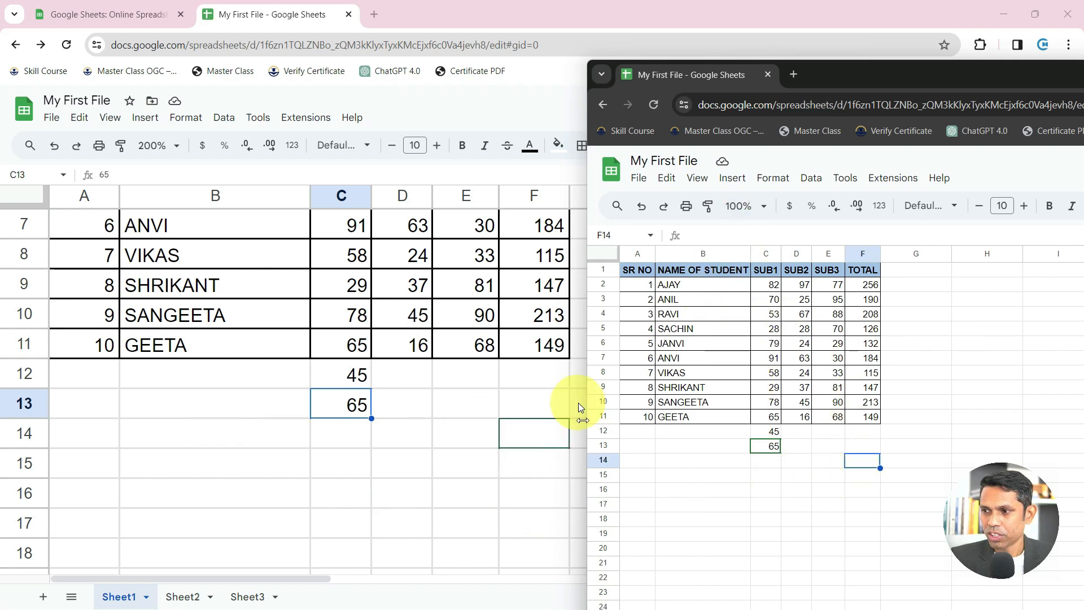
{"action": "left_click", "coordinate": [646, 449]}
Type HELLO into B15 in the incognito window and compare both copies side by side
{"action": "mouse_move", "coordinate": [60, 408]}
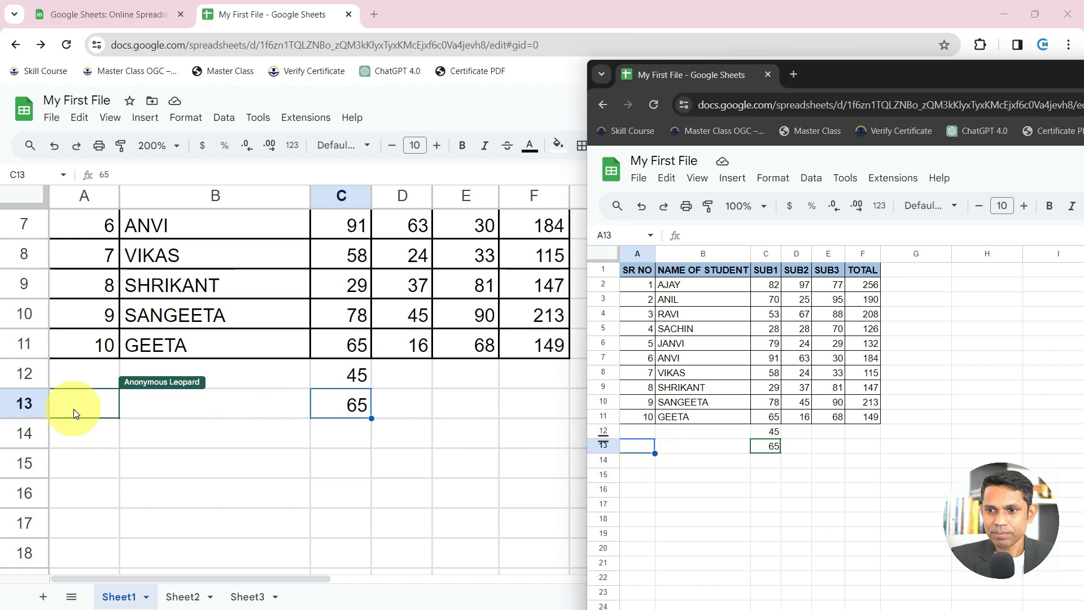
{"action": "left_click", "coordinate": [709, 474]}
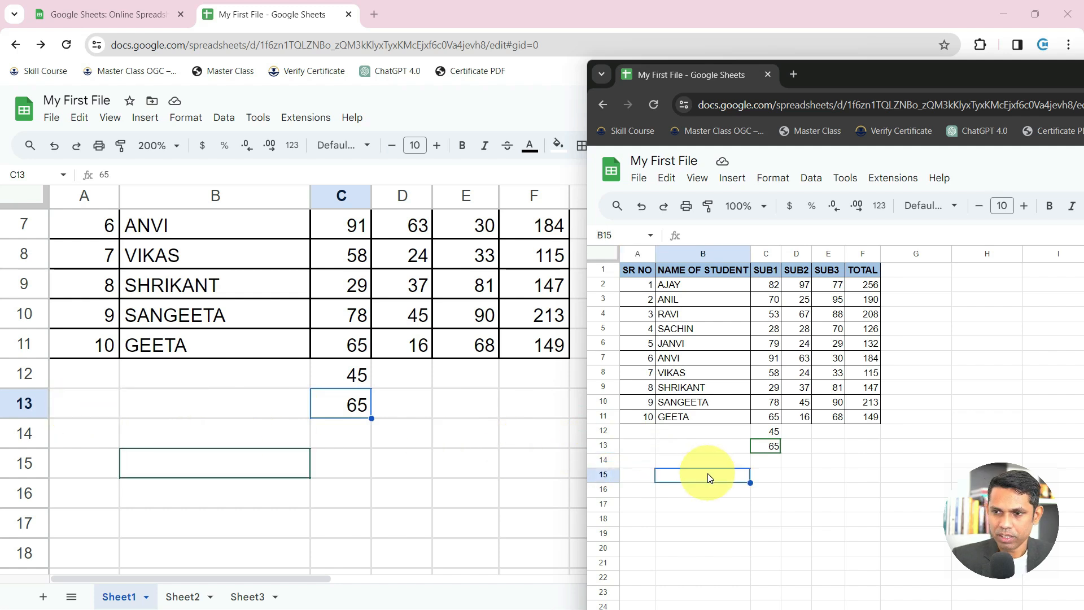
{"action": "type", "text": "HELLO"}
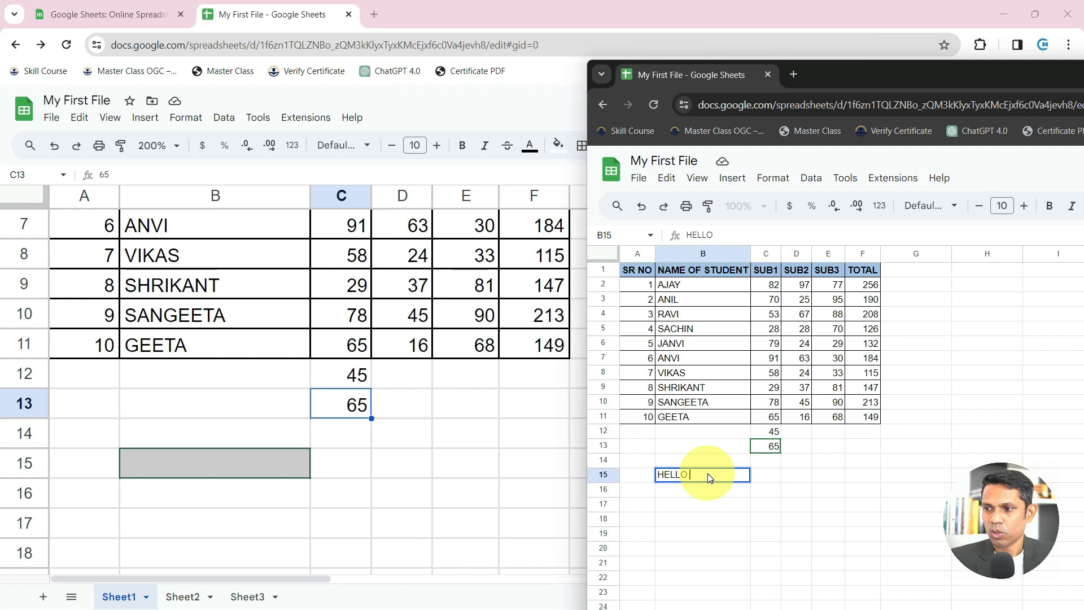
{"action": "key", "text": "Return"}
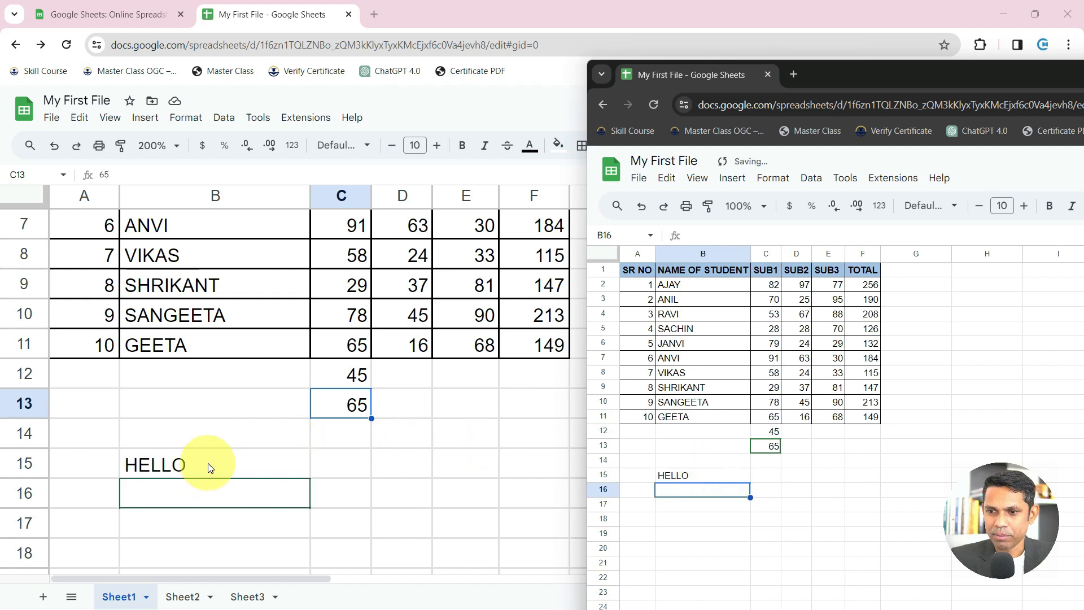
{"action": "left_click", "coordinate": [210, 467]}
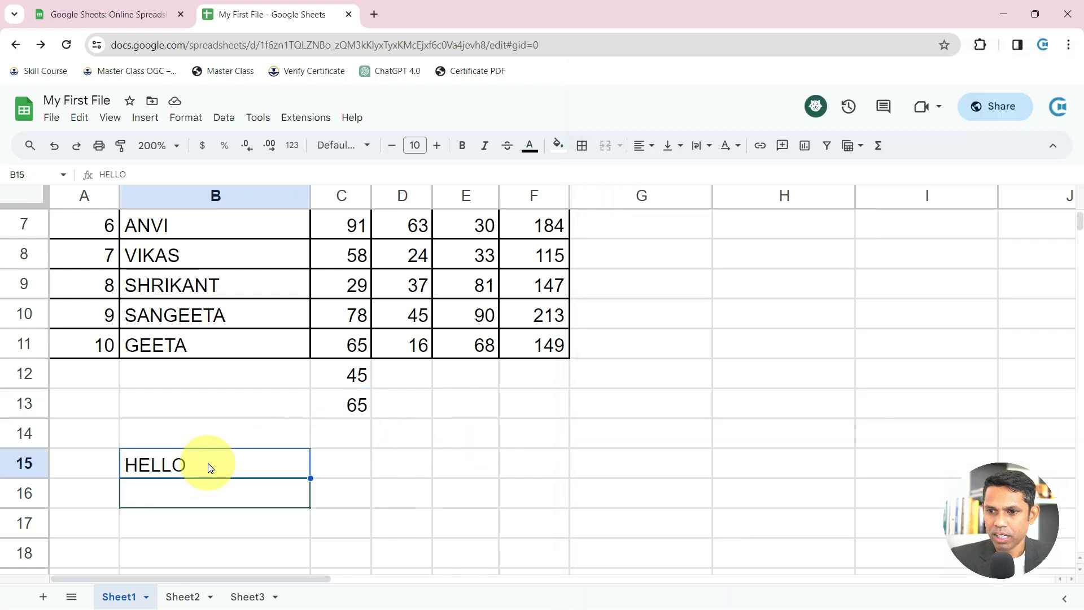
{"action": "left_click", "coordinate": [209, 499]}
{"action": "key", "text": "alt+Tab"}
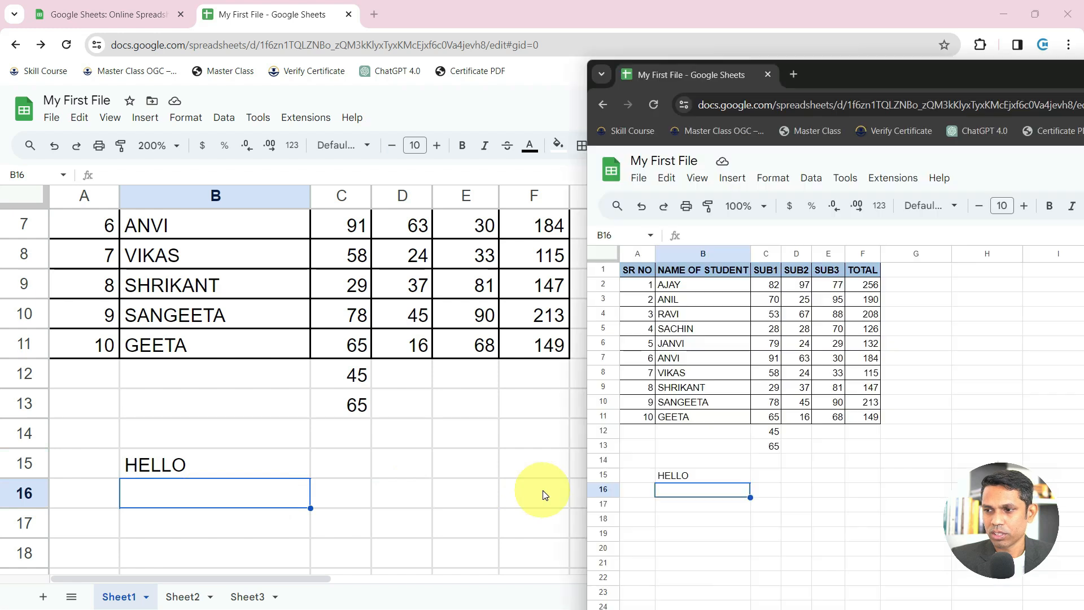
{"action": "left_click_drag", "start_coordinate": [873, 76], "coordinate": [753, 76]}
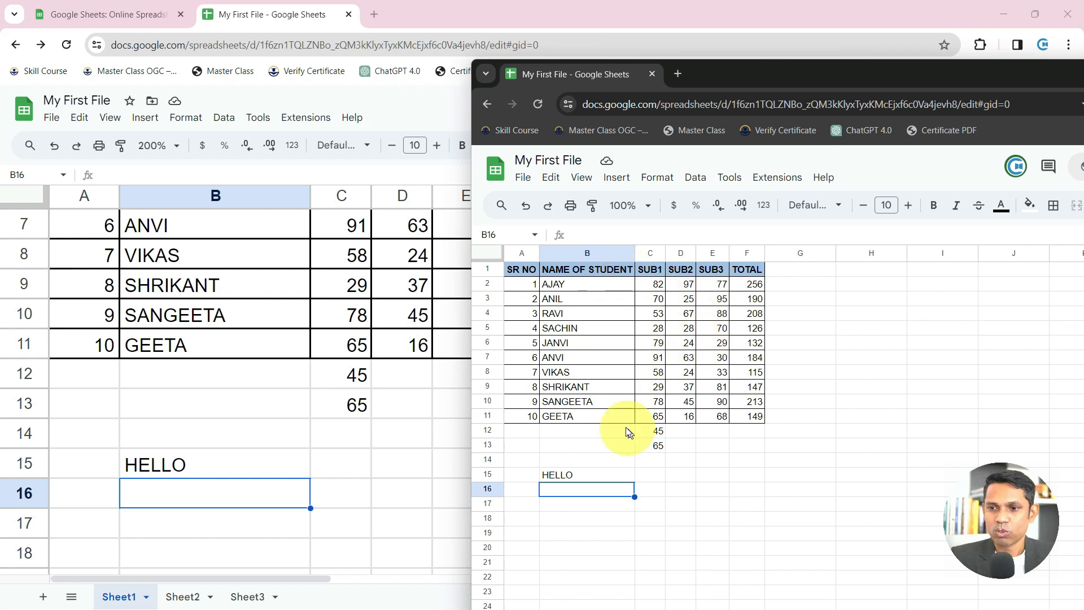
{"action": "left_click_drag", "start_coordinate": [1043, 74], "coordinate": [694, 78]}
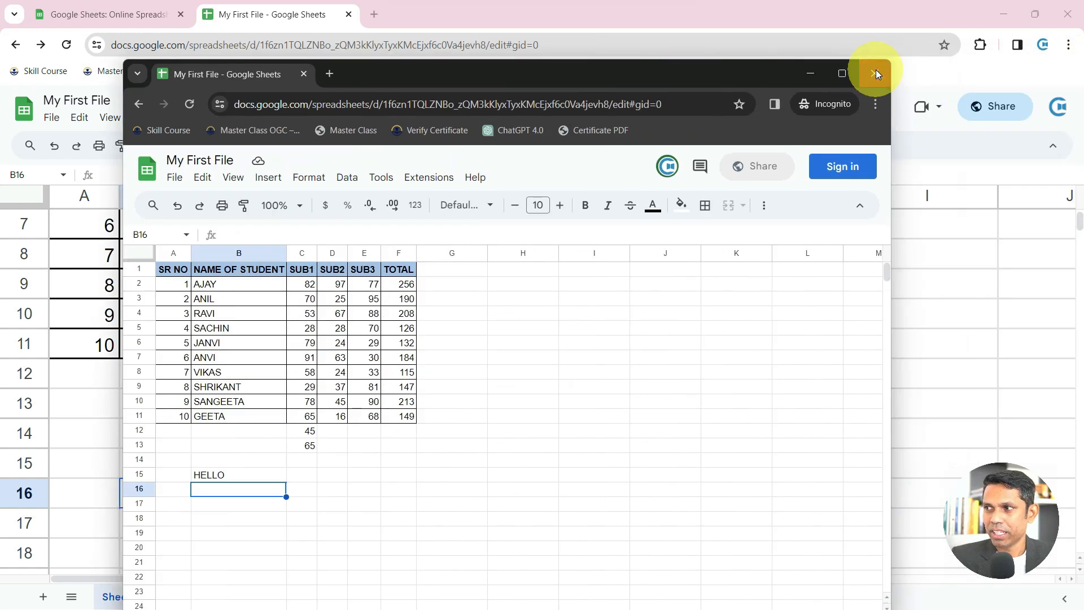
Close the test window and change link access from Editor to Commenter
{"action": "left_click", "coordinate": [876, 72]}
{"action": "left_click", "coordinate": [1004, 112]}
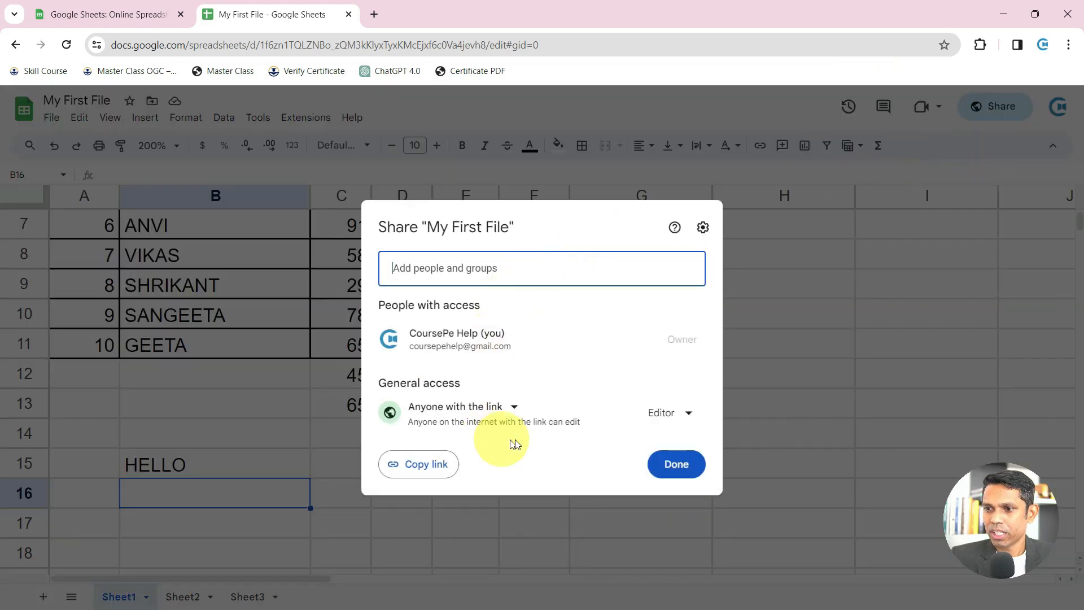
{"action": "left_click", "coordinate": [675, 412]}
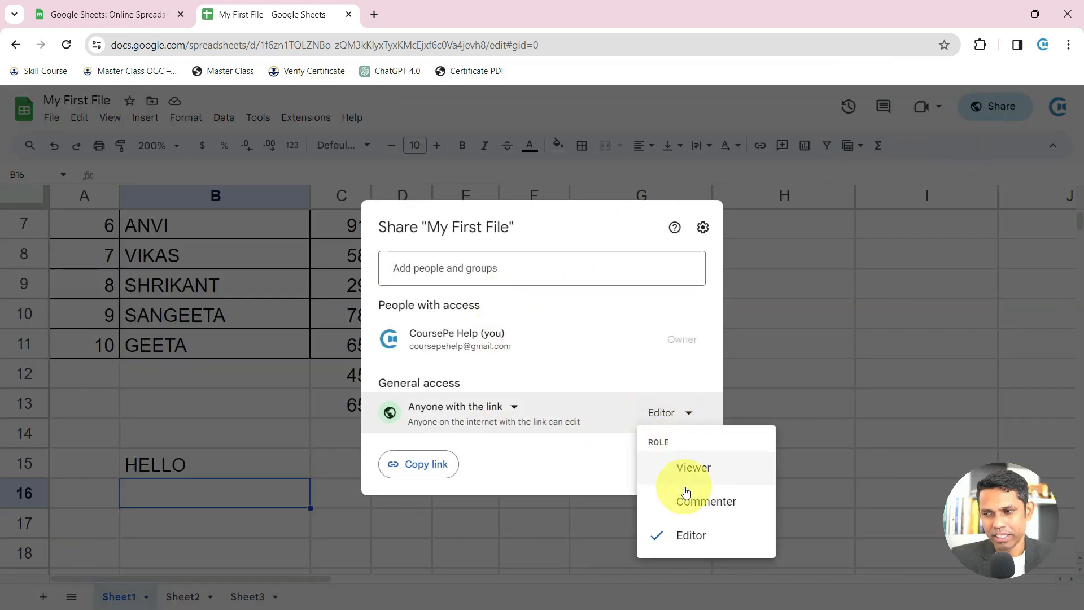
{"action": "left_click", "coordinate": [686, 496]}
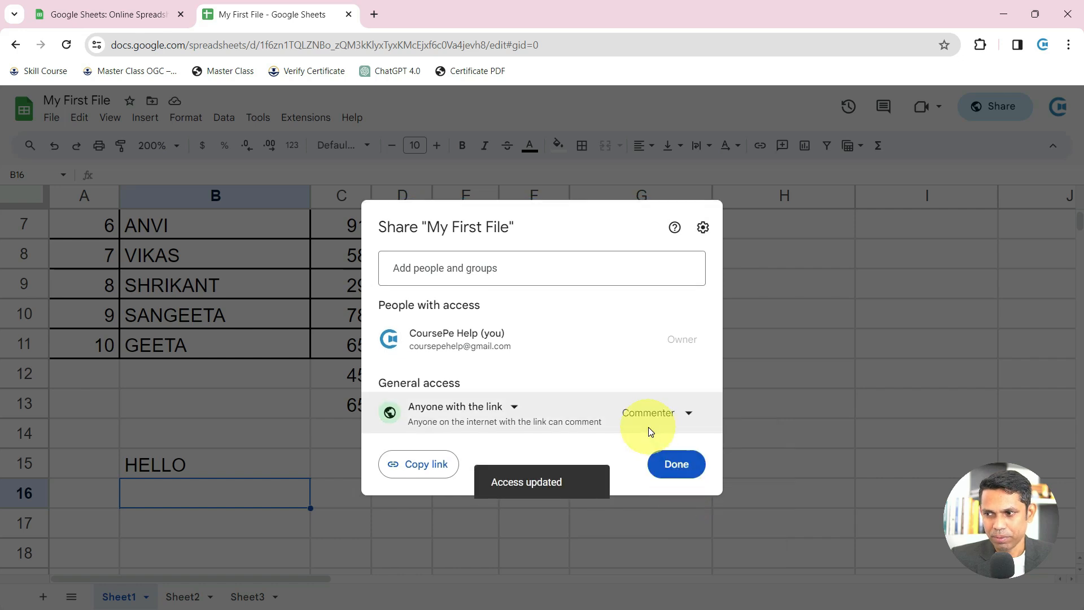
{"action": "left_click", "coordinate": [680, 465]}
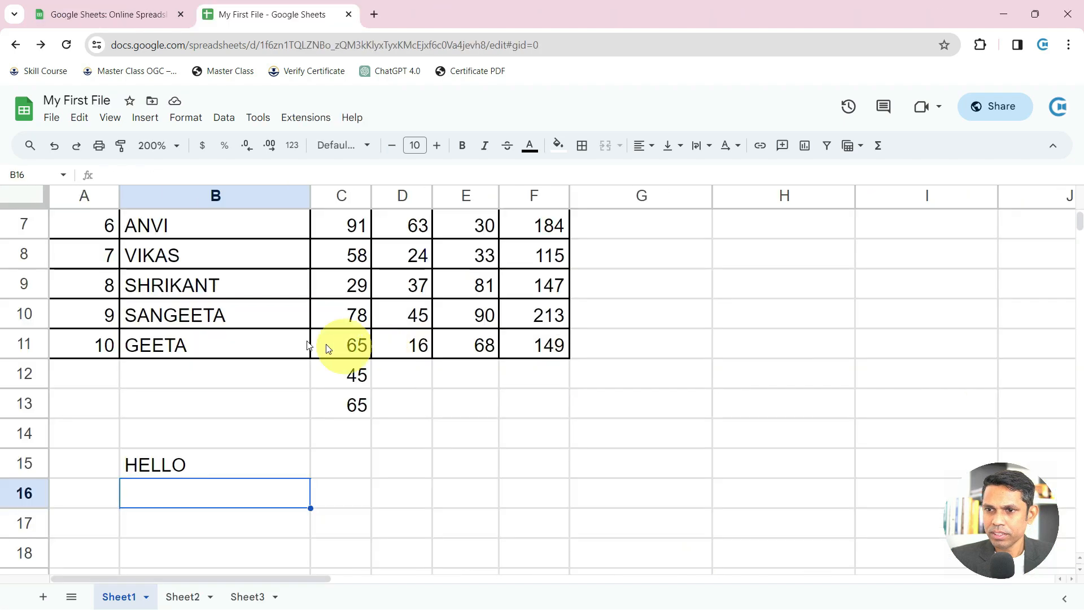
{"action": "left_click", "coordinate": [184, 385]}
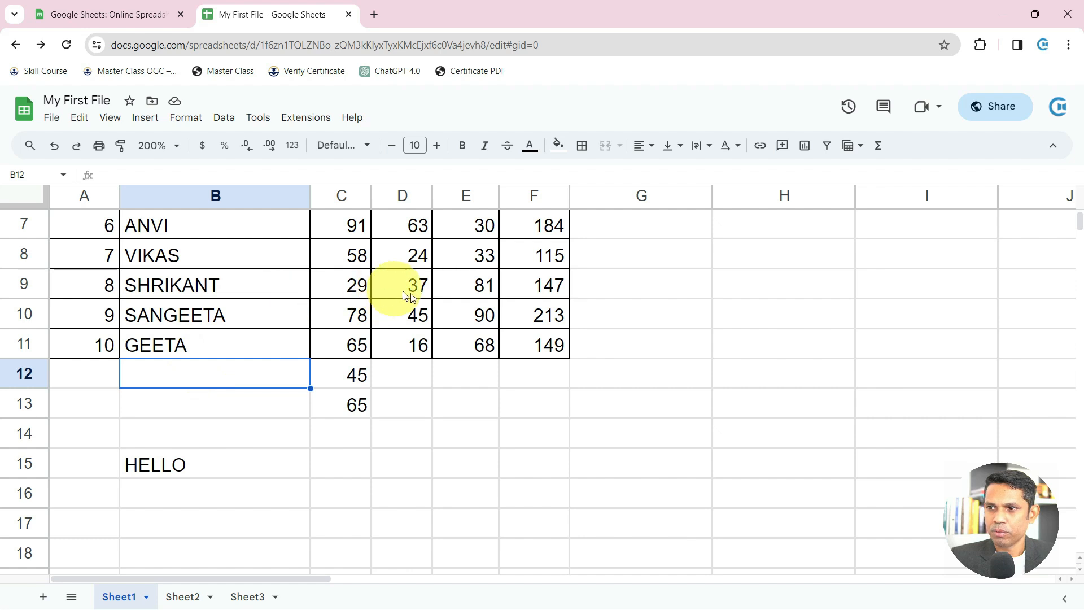
{"action": "scroll", "coordinate": [421, 300], "scroll_direction": "up", "scroll_amount": 2}
{"action": "scroll", "coordinate": [424, 303], "scroll_direction": "up", "scroll_amount": 1}
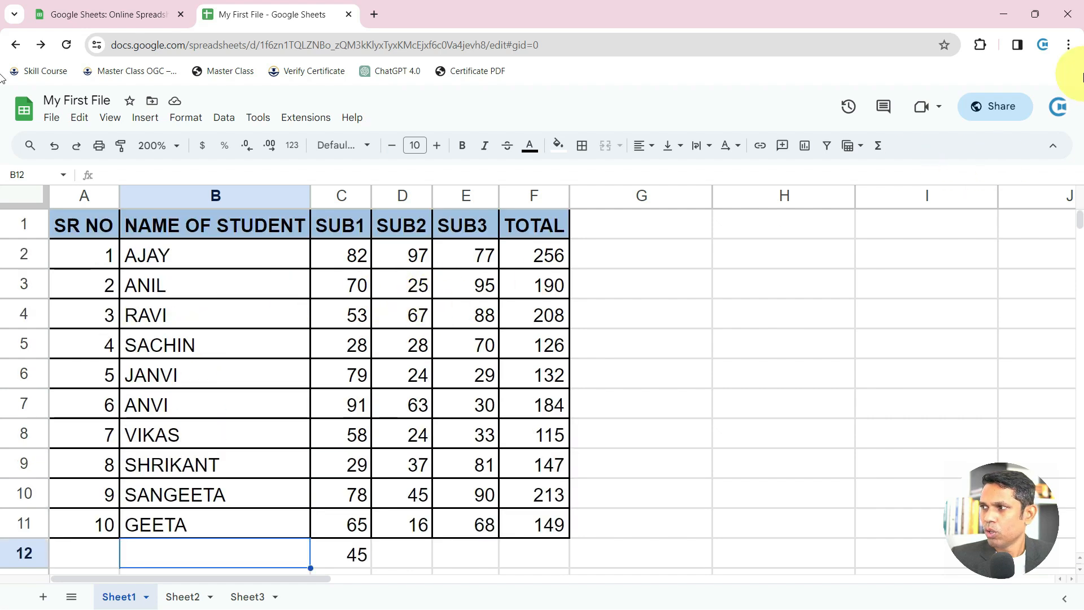
Copy the share link and load it in a new incognito window beside the main one
{"action": "left_click", "coordinate": [1014, 117]}
{"action": "left_click", "coordinate": [418, 464]}
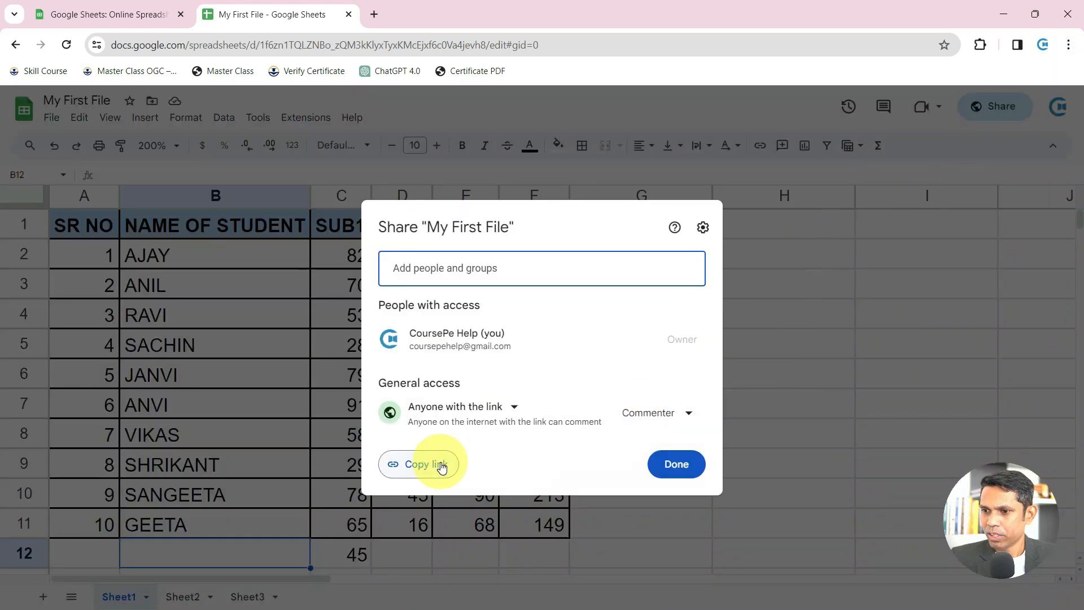
{"action": "left_click", "coordinate": [1069, 50]}
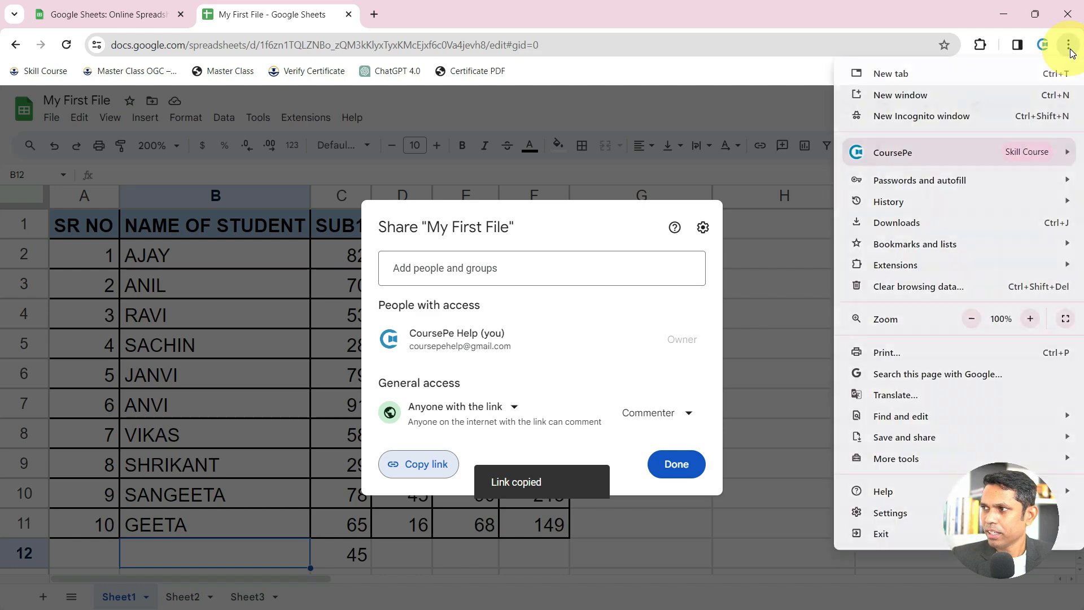
{"action": "left_click", "coordinate": [975, 116]}
{"action": "key", "text": "ctrl+v"}
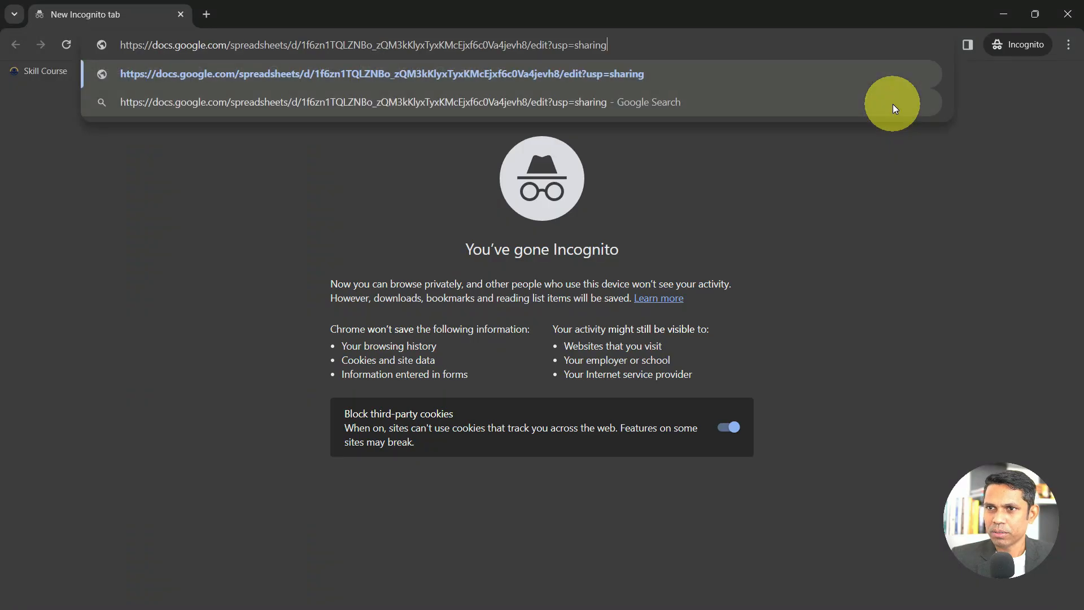
{"action": "key", "text": "Return"}
{"action": "left_click_drag", "start_coordinate": [622, 26], "coordinate": [907, 49]}
{"action": "left_click", "coordinate": [583, 362]}
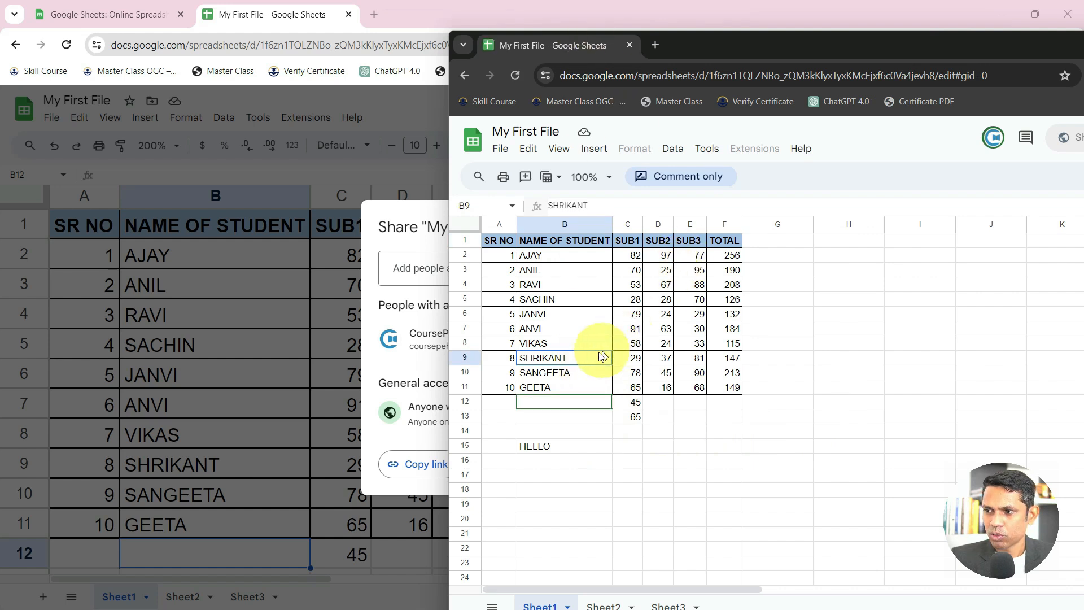
Comment WRONG INPUT on SHRIKANT in cell B9 as the anonymous commenter
{"action": "left_click", "coordinate": [688, 177]}
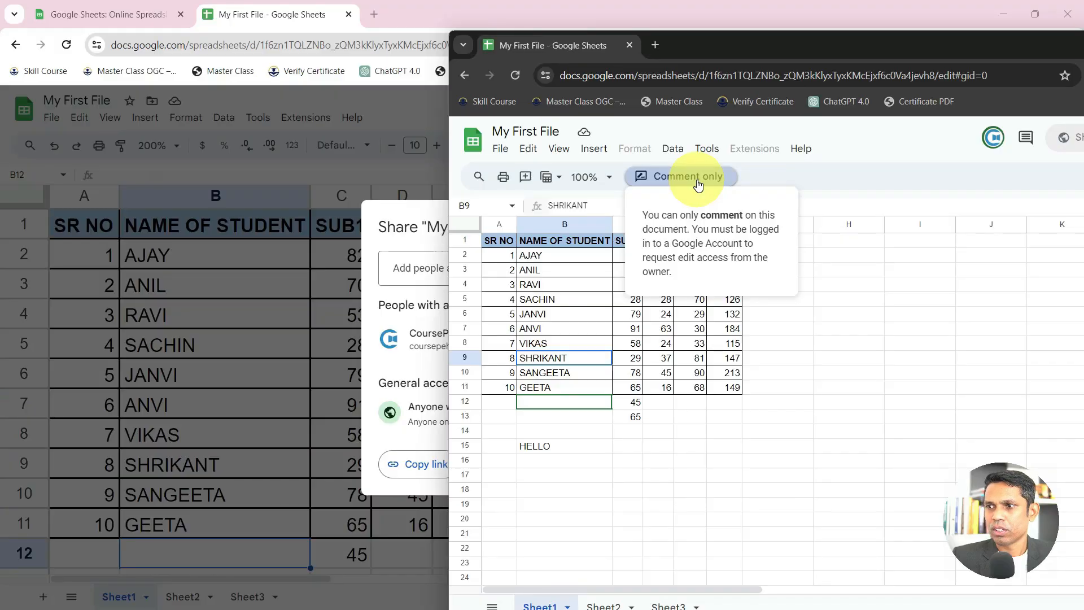
{"action": "right_click", "coordinate": [580, 359]}
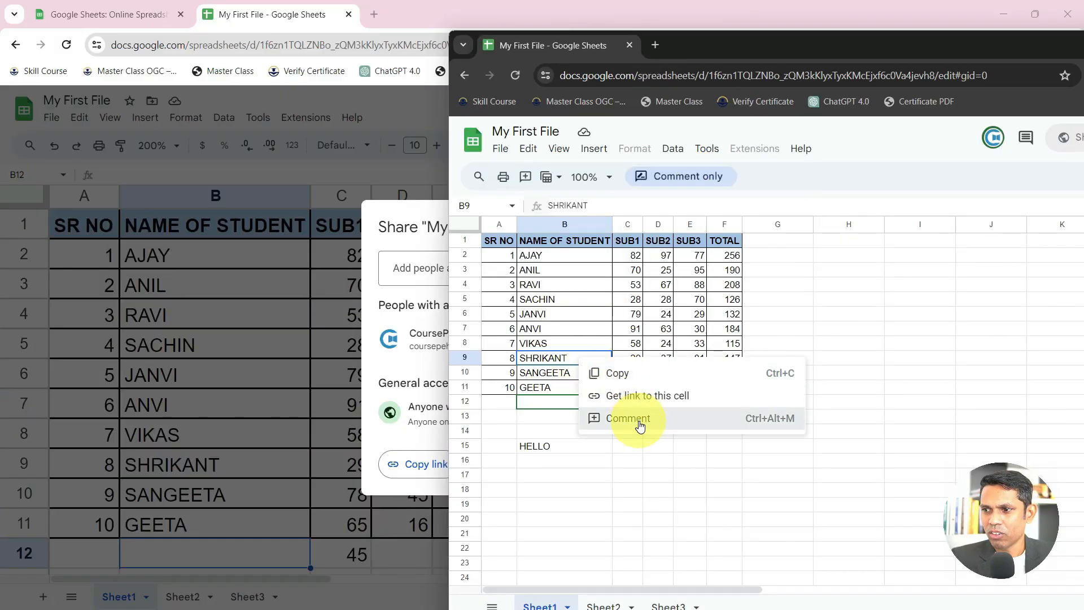
{"action": "left_click", "coordinate": [628, 418]}
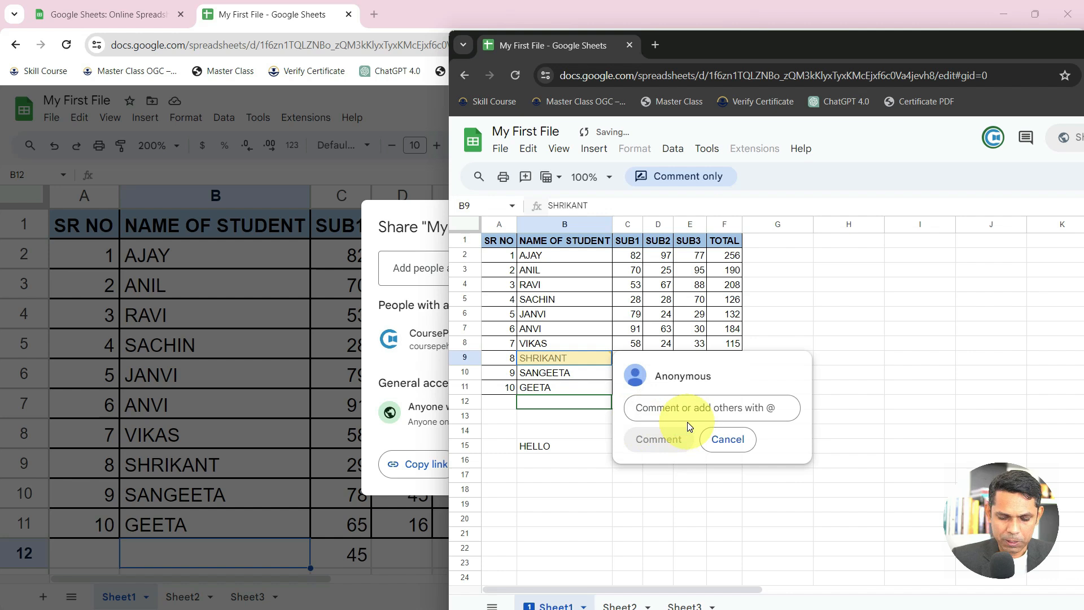
{"action": "type", "text": "WRONG INPUT"}
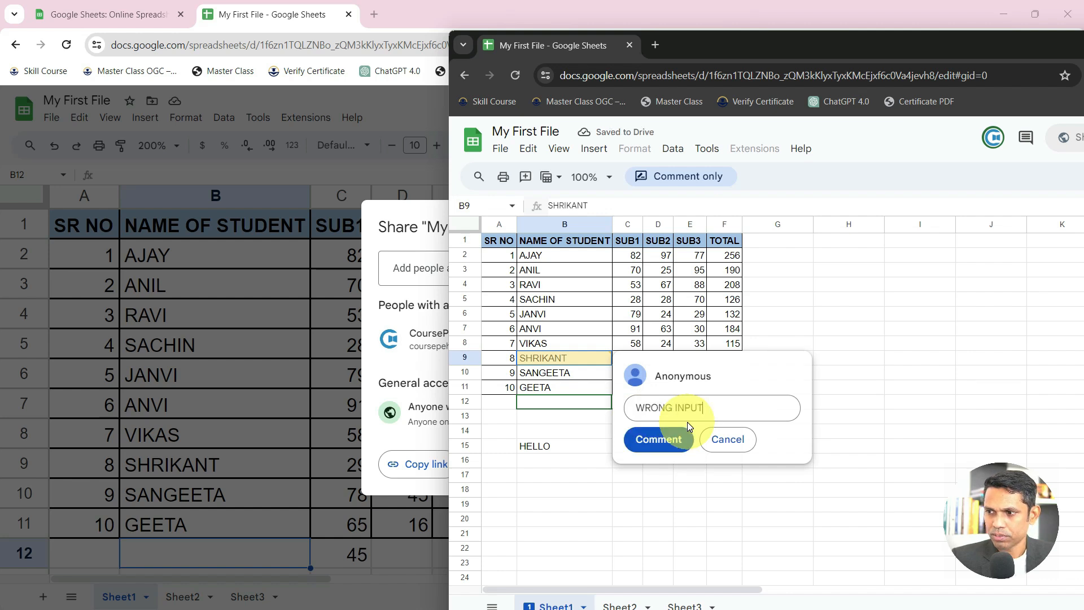
{"action": "left_click", "coordinate": [686, 446]}
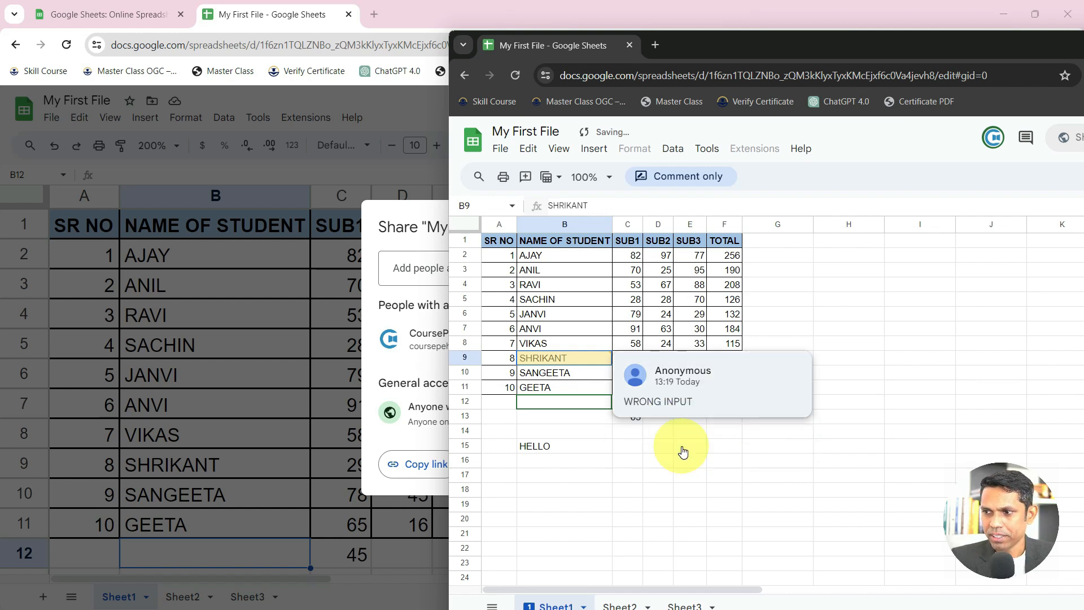
Comment CORRECT on SACHIN in B5, then open SHRIKANT's comment in the owner's window
{"action": "left_click", "coordinate": [599, 305]}
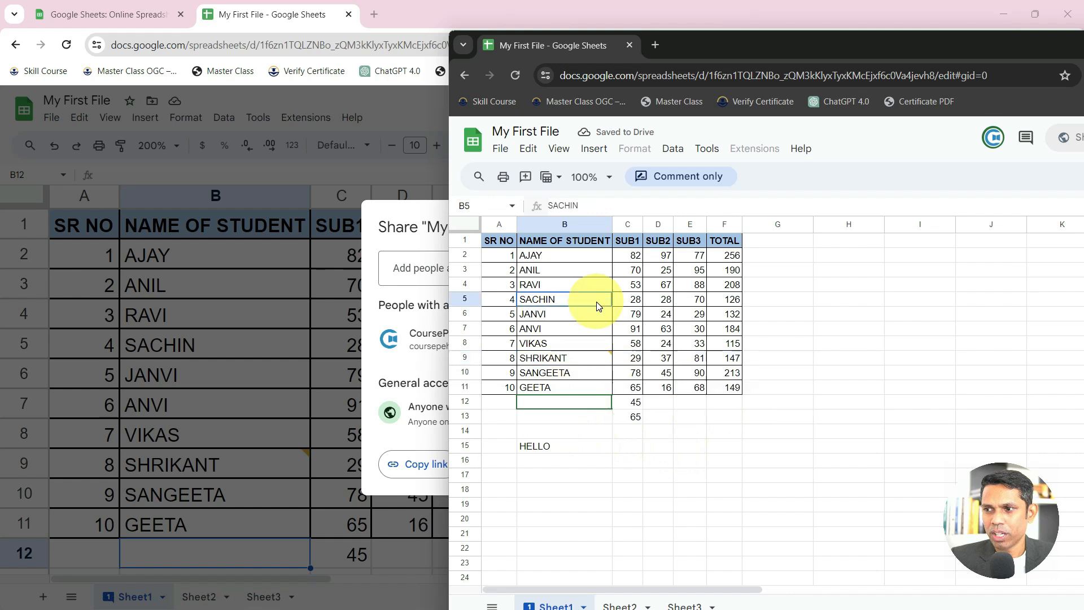
{"action": "right_click", "coordinate": [587, 300]}
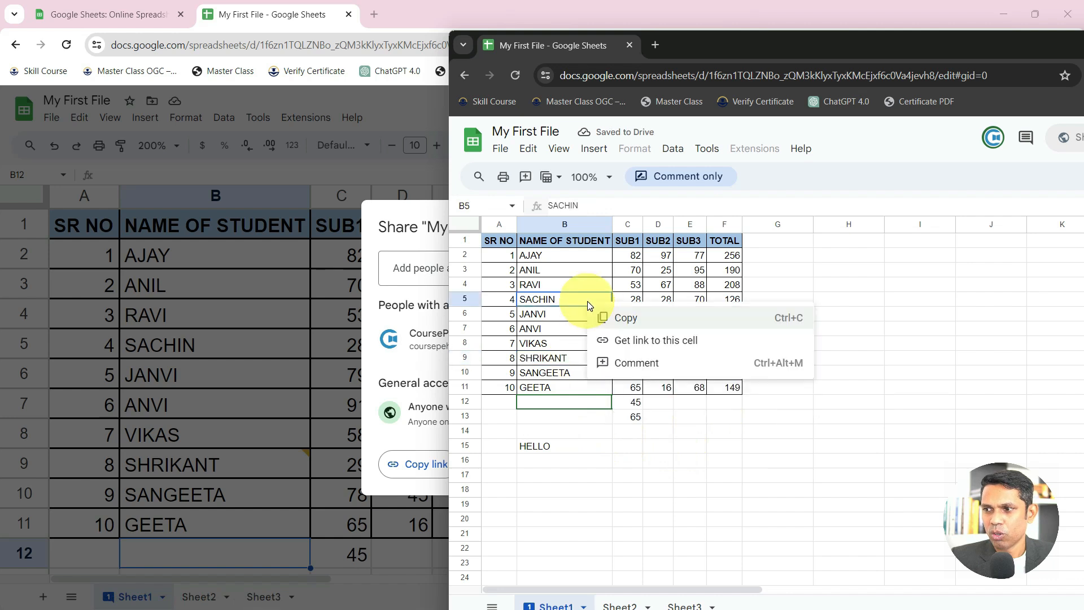
{"action": "left_click", "coordinate": [670, 362]}
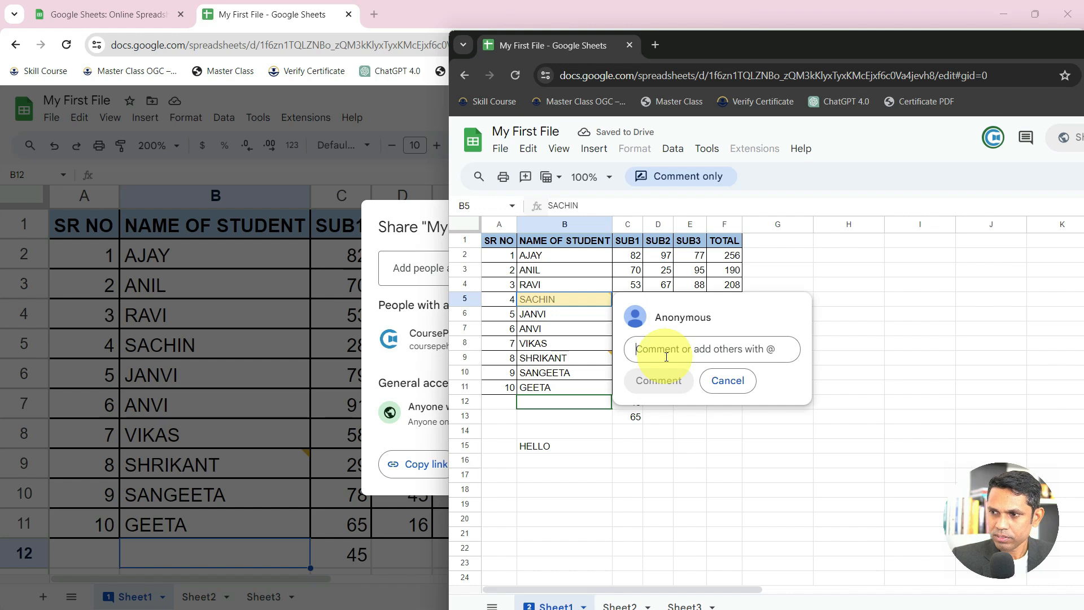
{"action": "type", "text": "CORRECT"}
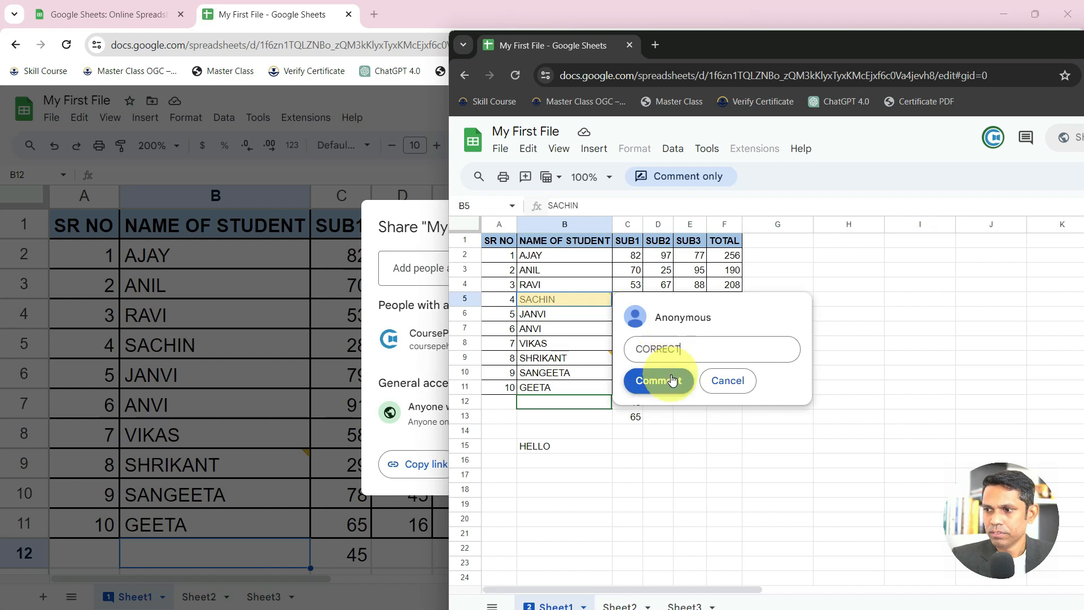
{"action": "left_click", "coordinate": [658, 380]}
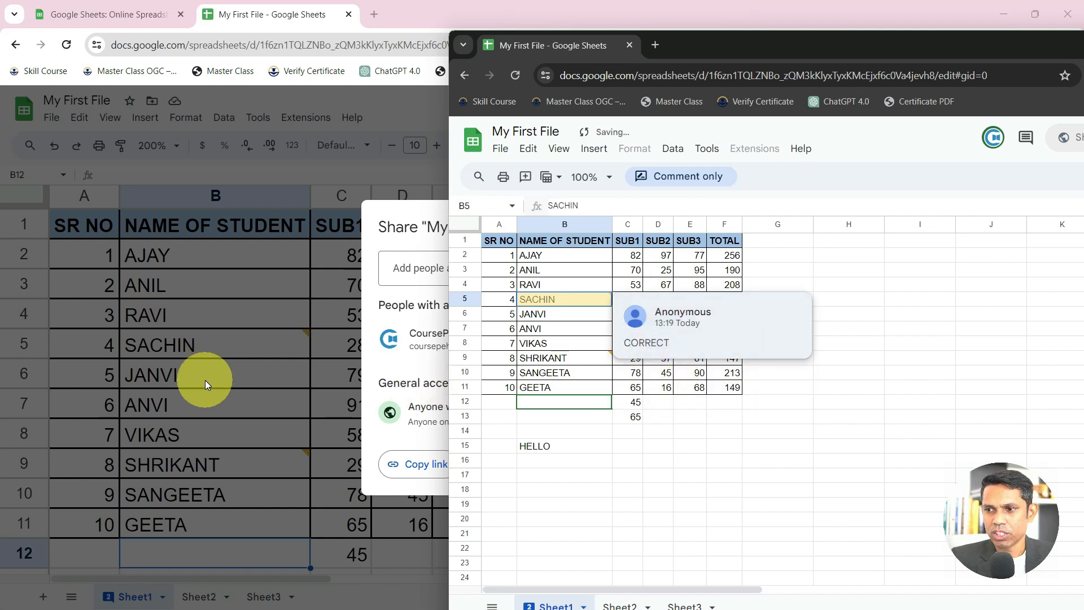
{"action": "left_click", "coordinate": [205, 380]}
{"action": "mouse_move", "coordinate": [134, 453]}
{"action": "left_click", "coordinate": [220, 468]}
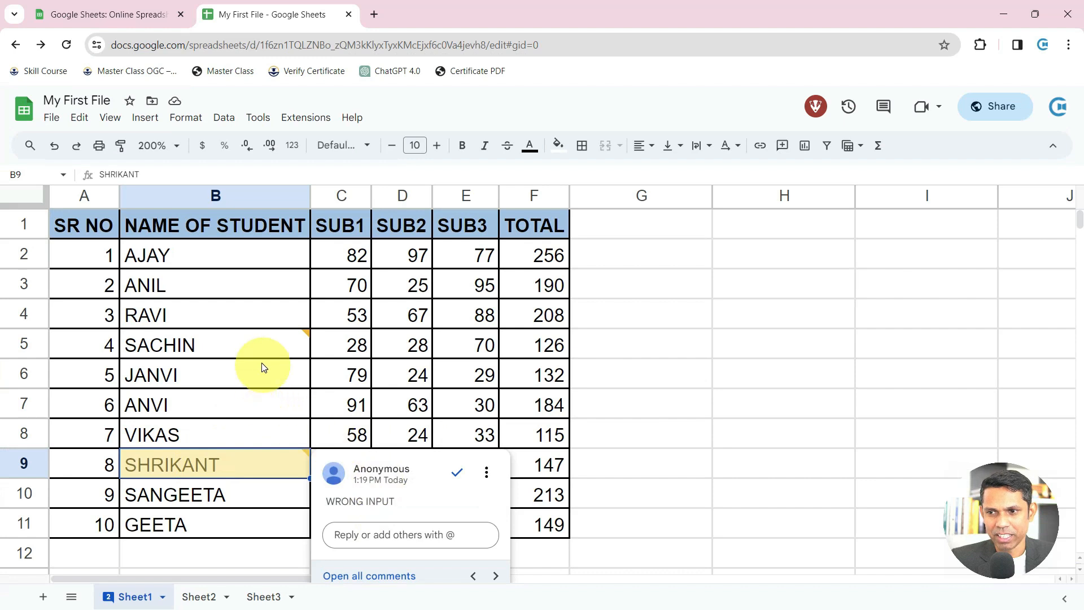
View SACHIN's comment as owner, then close the comment-only test window
{"action": "left_click", "coordinate": [261, 344]}
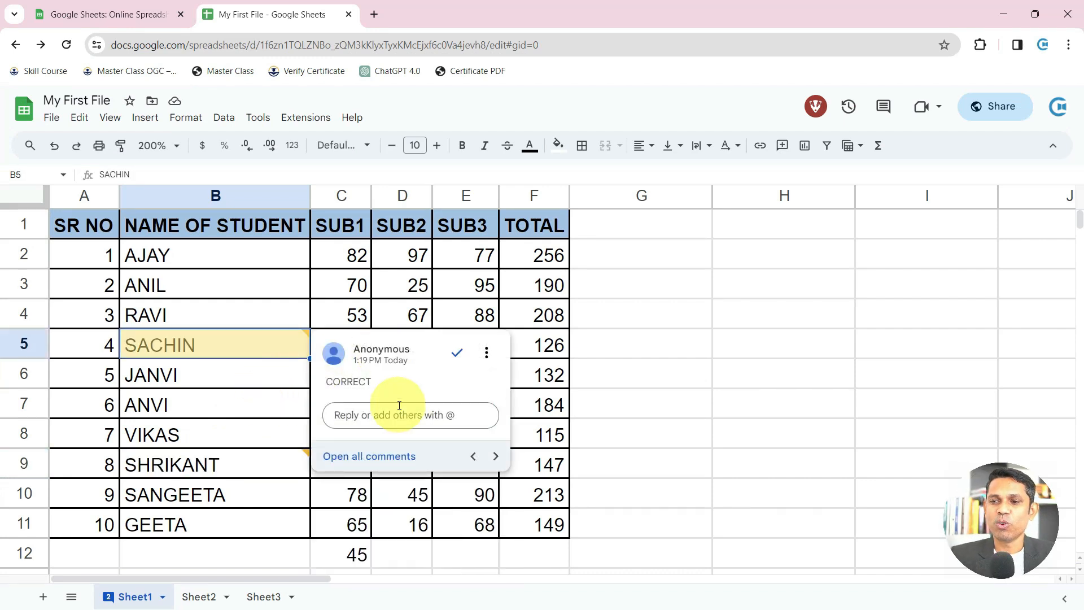
{"action": "key", "text": "alt+Tab"}
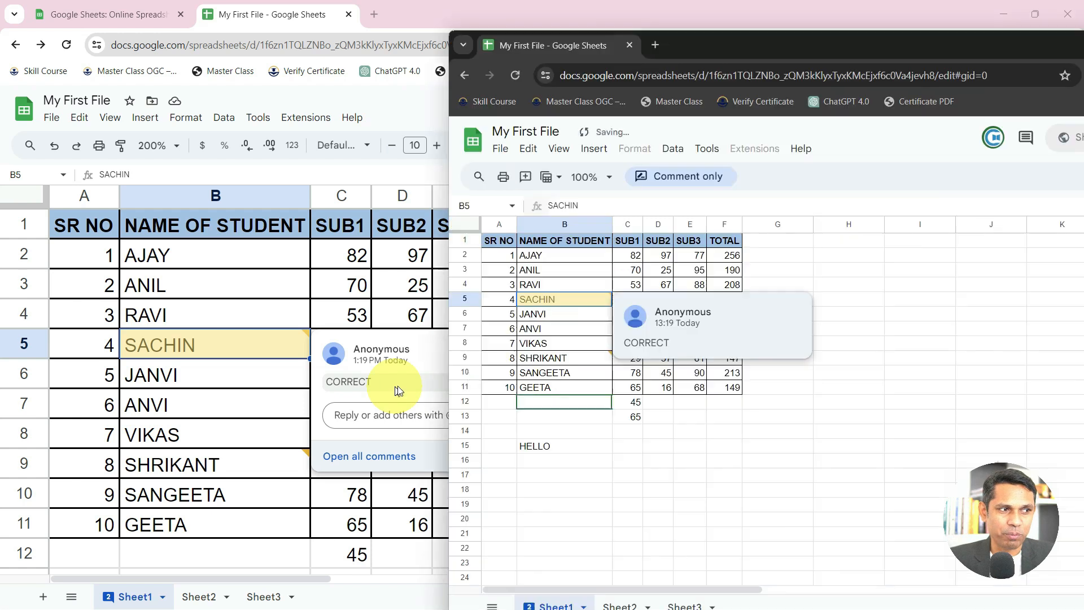
{"action": "left_click", "coordinate": [634, 405]}
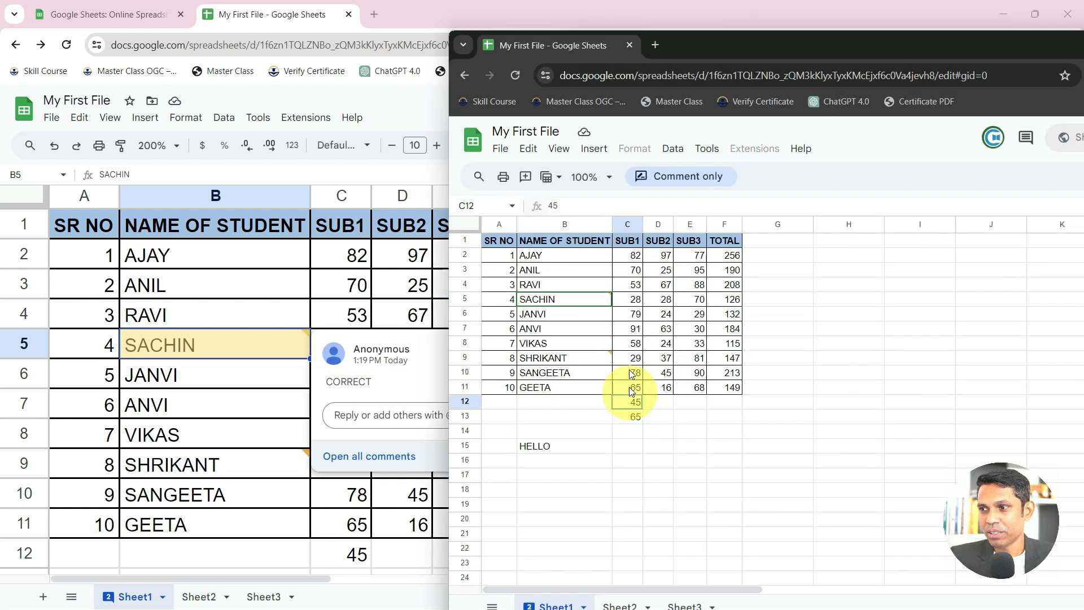
{"action": "left_click_drag", "start_coordinate": [1010, 39], "coordinate": [883, 104]}
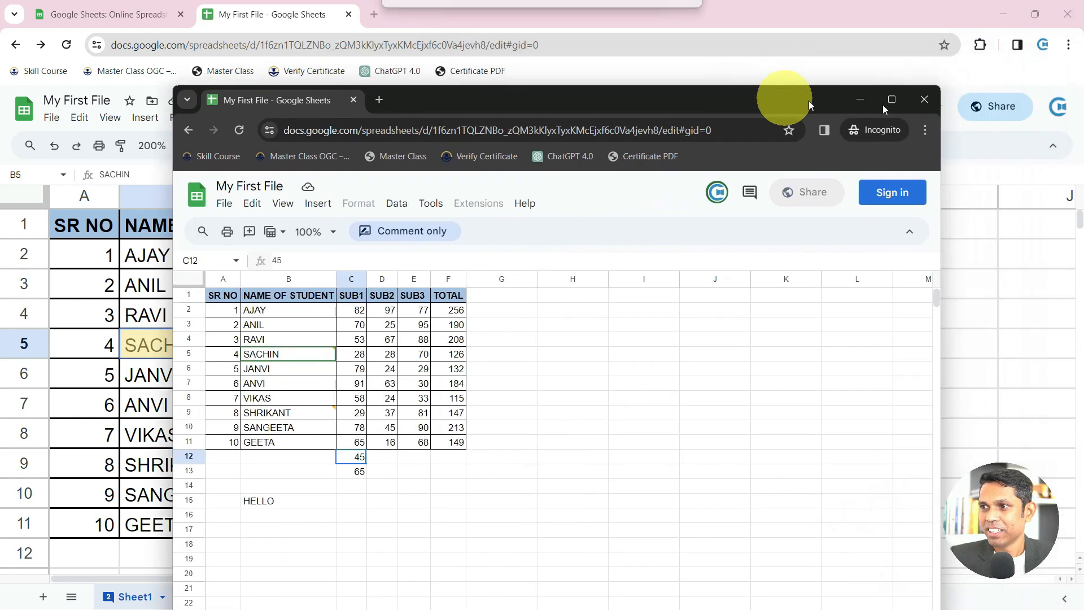
{"action": "left_click", "coordinate": [919, 101]}
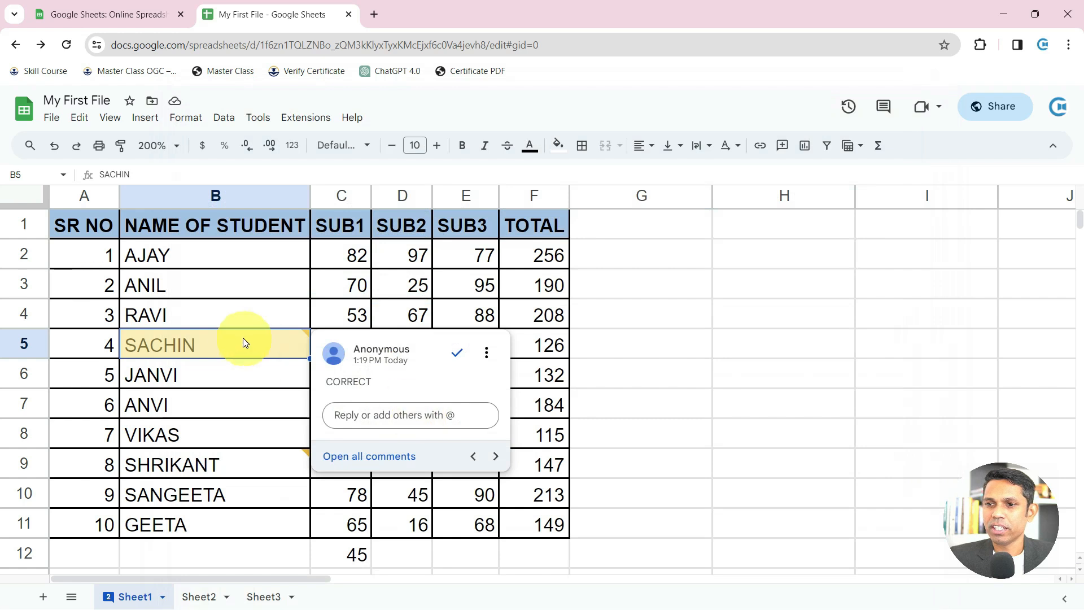
Change My First File's general access from Anyone with the link to Restricted
{"action": "left_click", "coordinate": [1002, 116]}
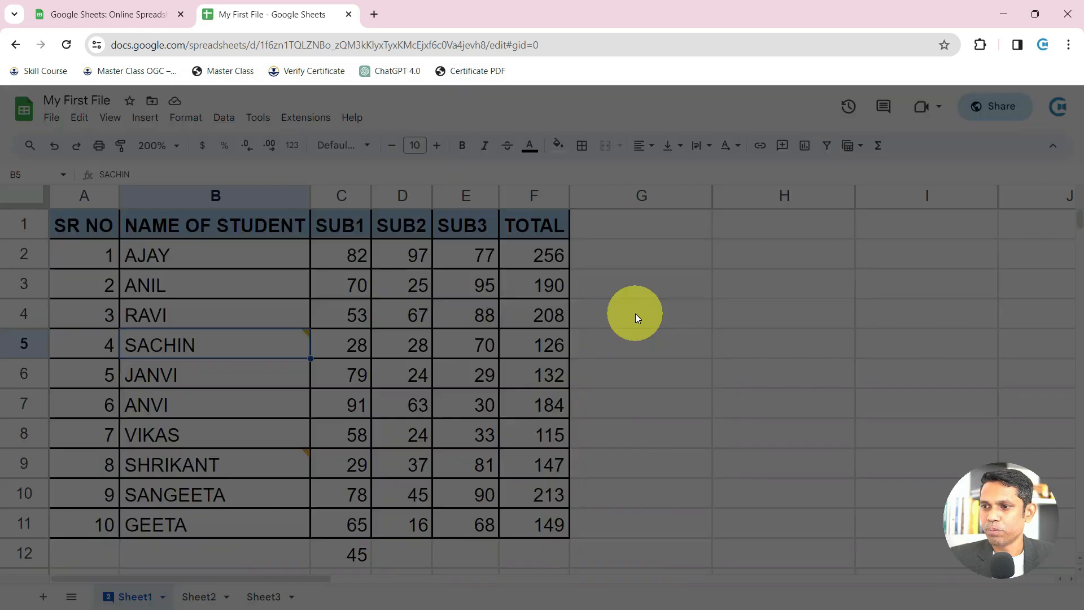
{"action": "left_click", "coordinate": [509, 412]}
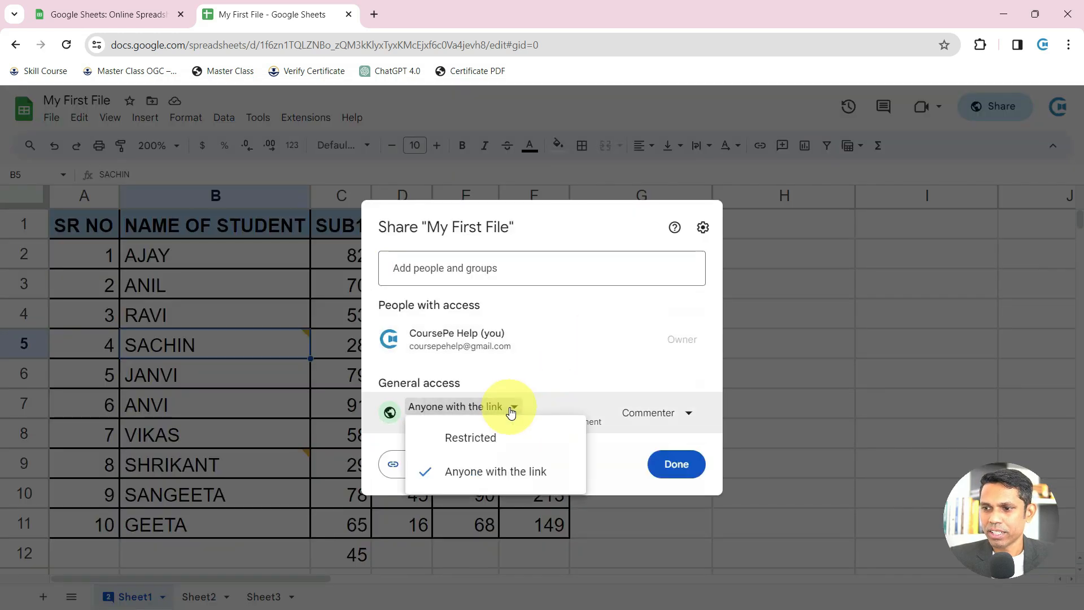
{"action": "left_click", "coordinate": [490, 442]}
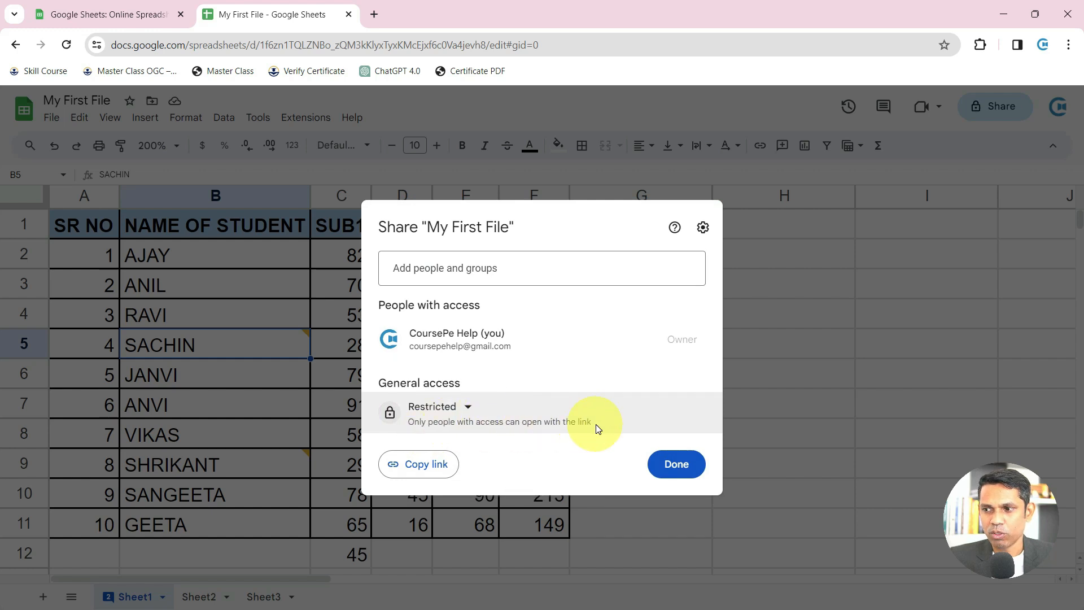
{"action": "left_click", "coordinate": [445, 277]}
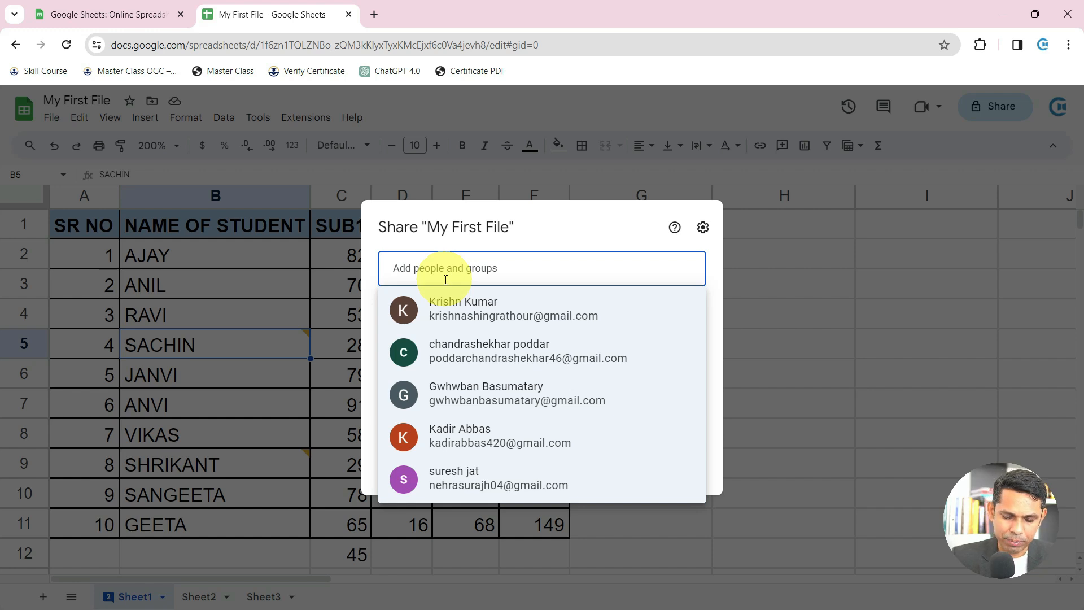
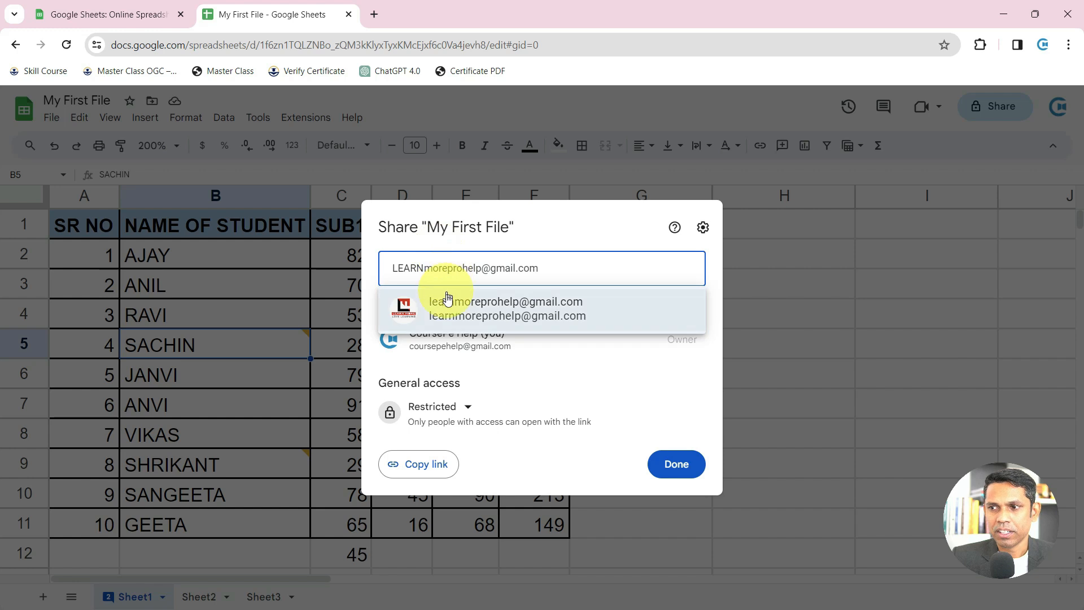
Invite the suggested recipient as Editor with the note CHECK THIS FILE and send it
{"action": "left_click", "coordinate": [445, 298]}
{"action": "left_click", "coordinate": [466, 361]}
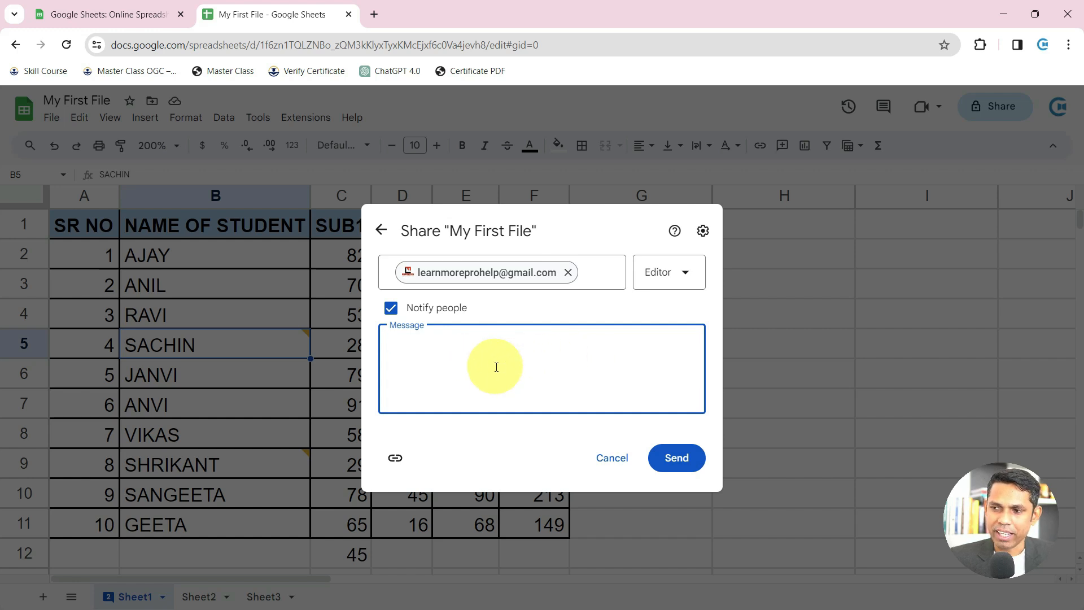
{"action": "left_click", "coordinate": [667, 277]}
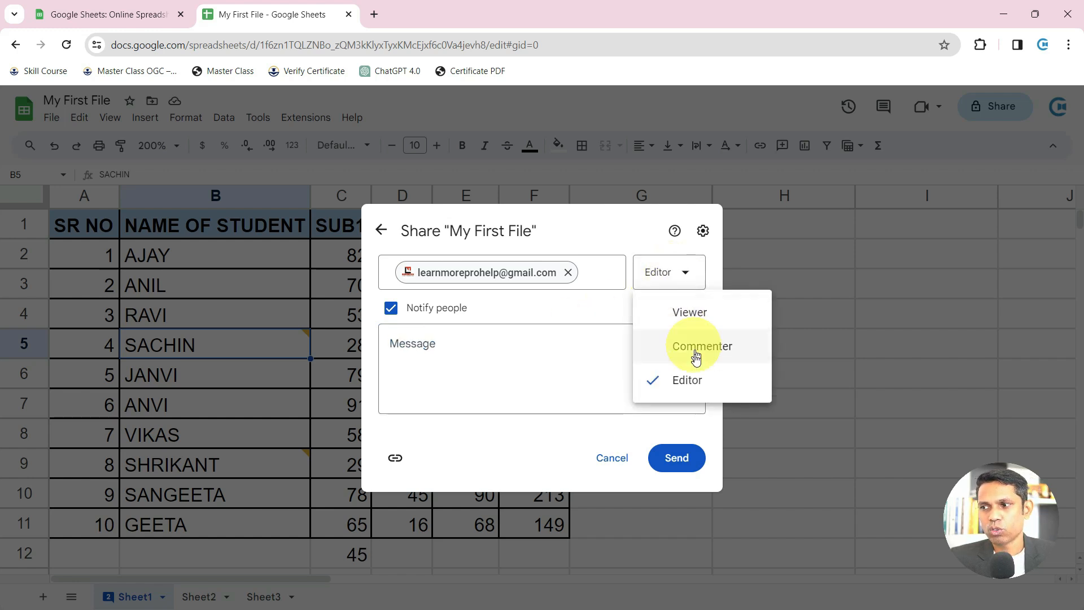
{"action": "left_click", "coordinate": [692, 377]}
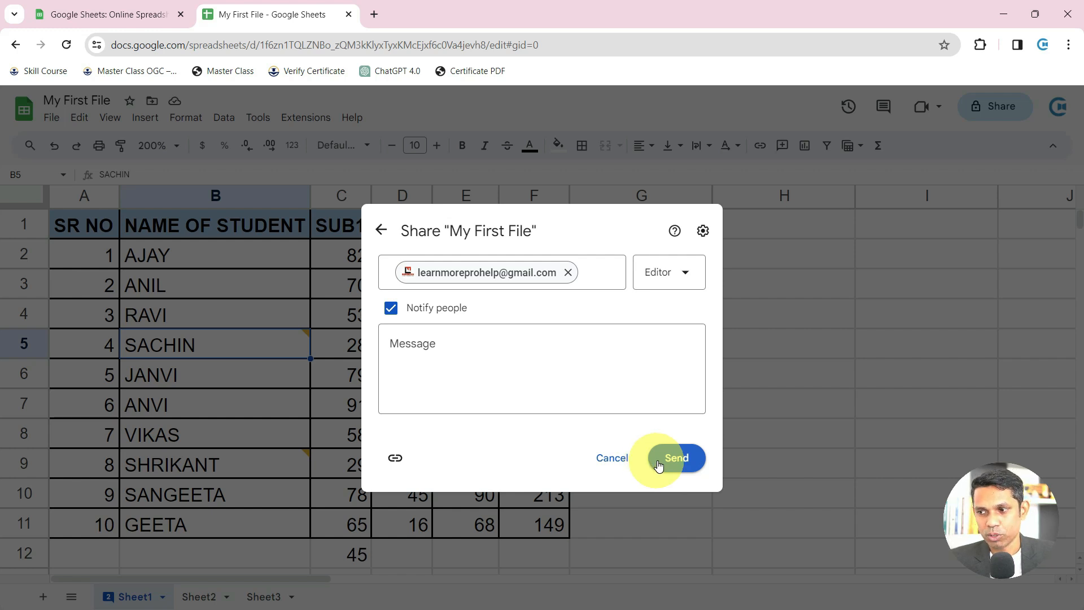
{"action": "left_click", "coordinate": [569, 343]}
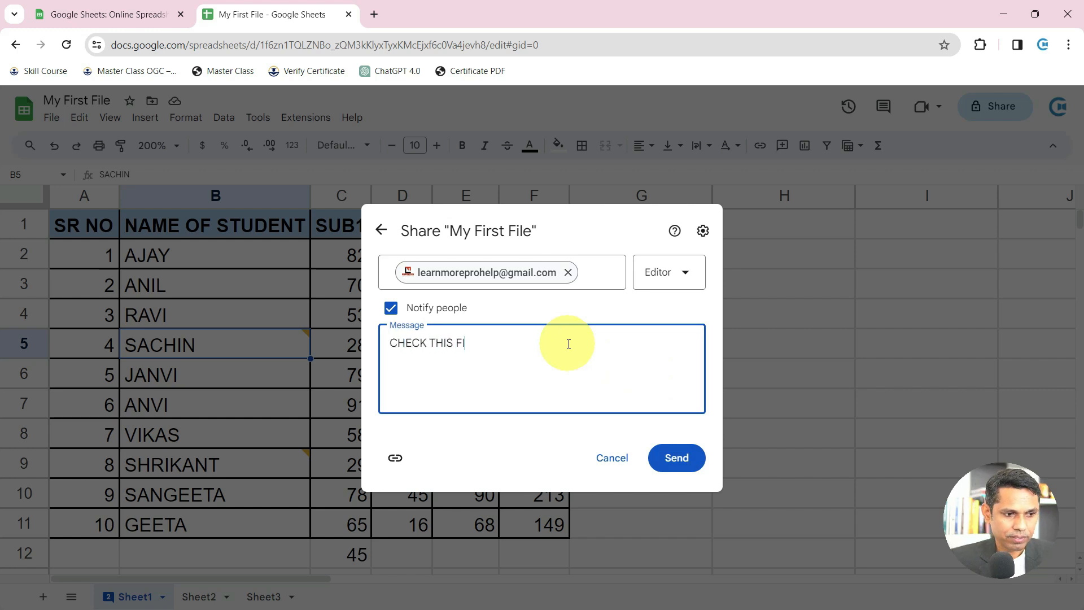
{"action": "left_click", "coordinate": [680, 460]}
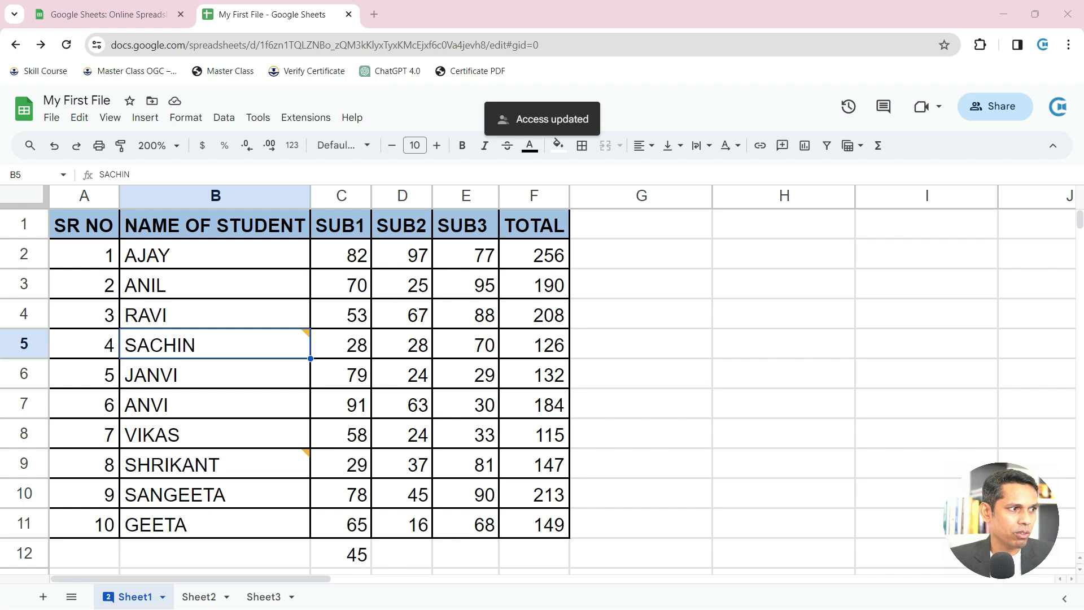
{"action": "left_click_drag", "start_coordinate": [1083, 11], "coordinate": [754, 4]}
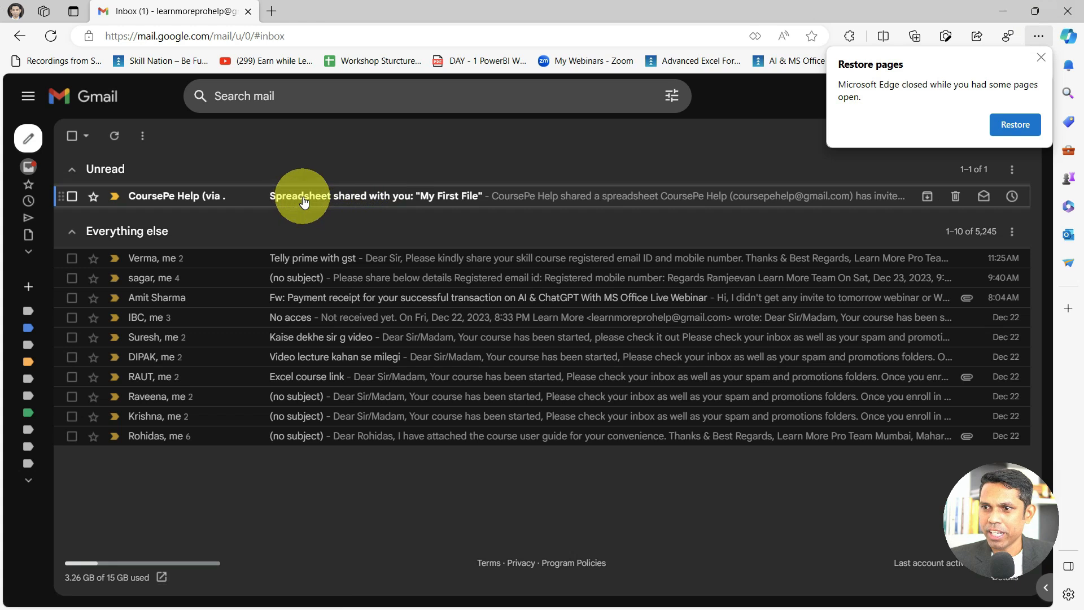
Open the 'Spreadsheet shared with you' email and launch My First File from it
{"action": "left_click", "coordinate": [303, 202]}
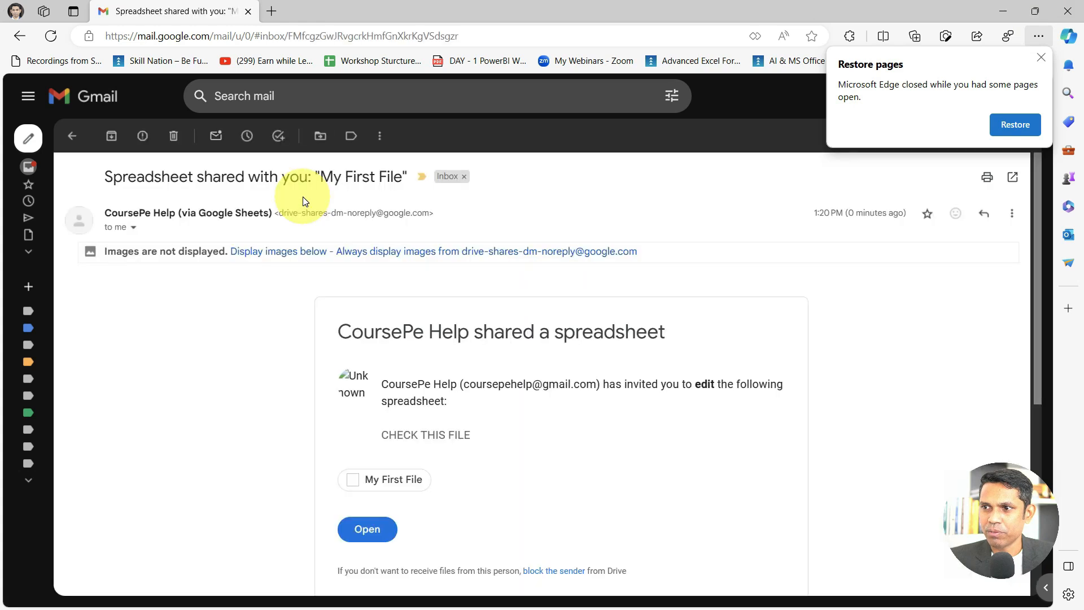
{"action": "left_click", "coordinate": [372, 528]}
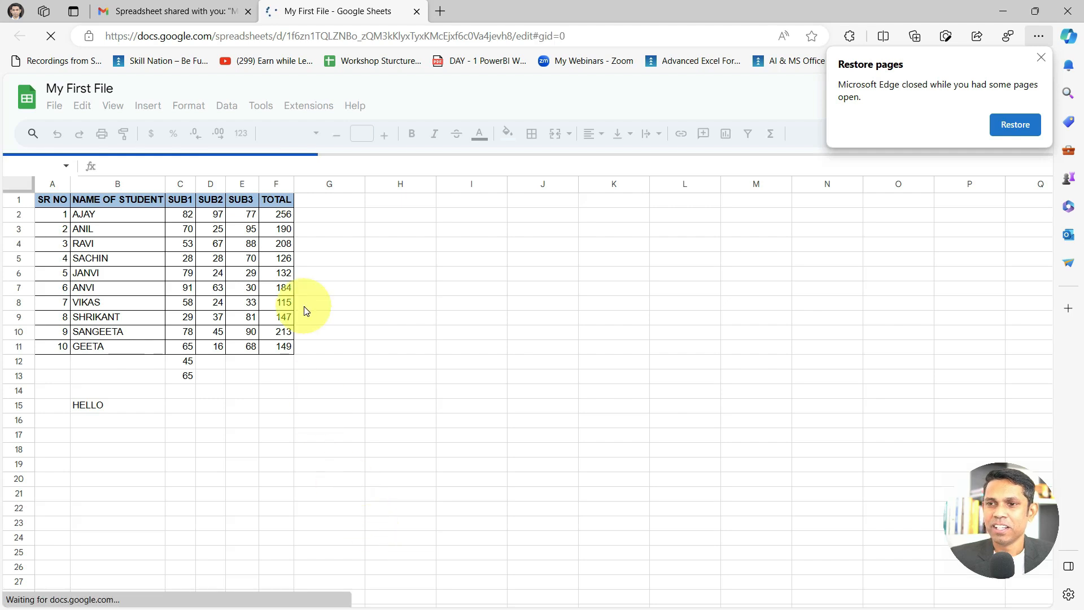
Type OK GOT THE SHEET into C14 and move the recipient's window aside to compare
{"action": "left_click", "coordinate": [188, 393]}
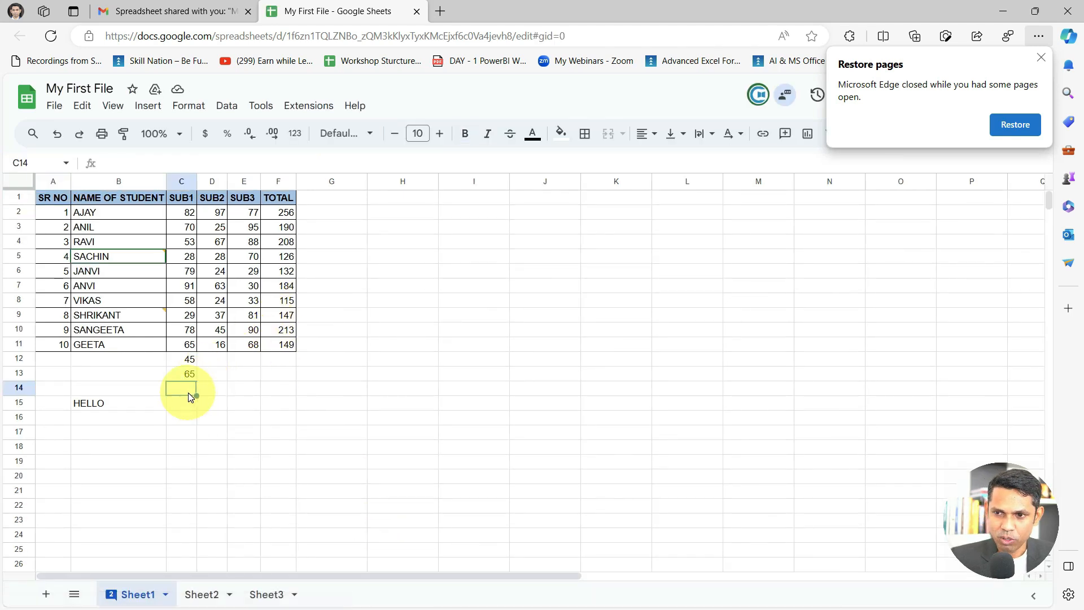
{"action": "type", "text": "OK GOT THE SHEET"}
{"action": "key", "text": "Return"}
{"action": "left_click", "coordinate": [190, 393]}
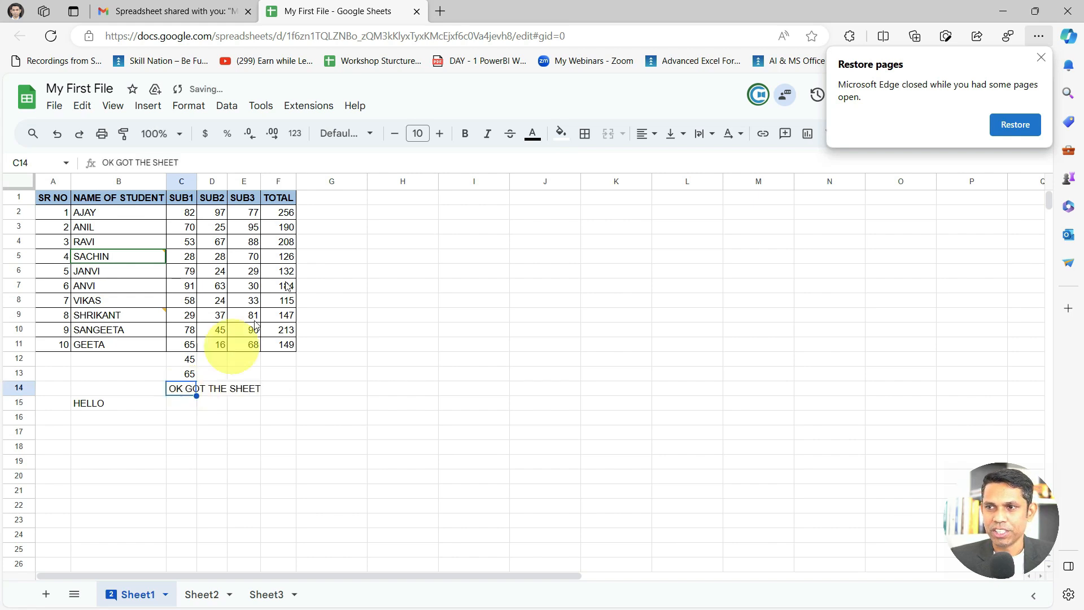
{"action": "left_click_drag", "start_coordinate": [551, 1], "coordinate": [832, 106]}
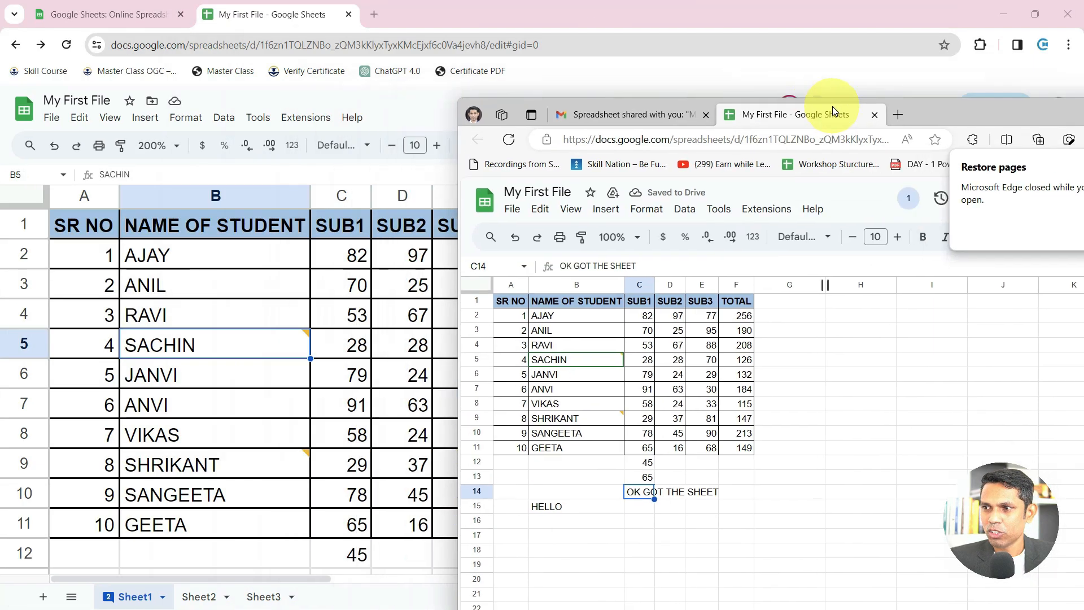
In the owner's sheet, confirm cell C14 shows the collaborator's note OK GOT THE SHEET
{"action": "left_click", "coordinate": [308, 456]}
{"action": "scroll", "coordinate": [307, 456], "scroll_direction": "down", "scroll_amount": 1}
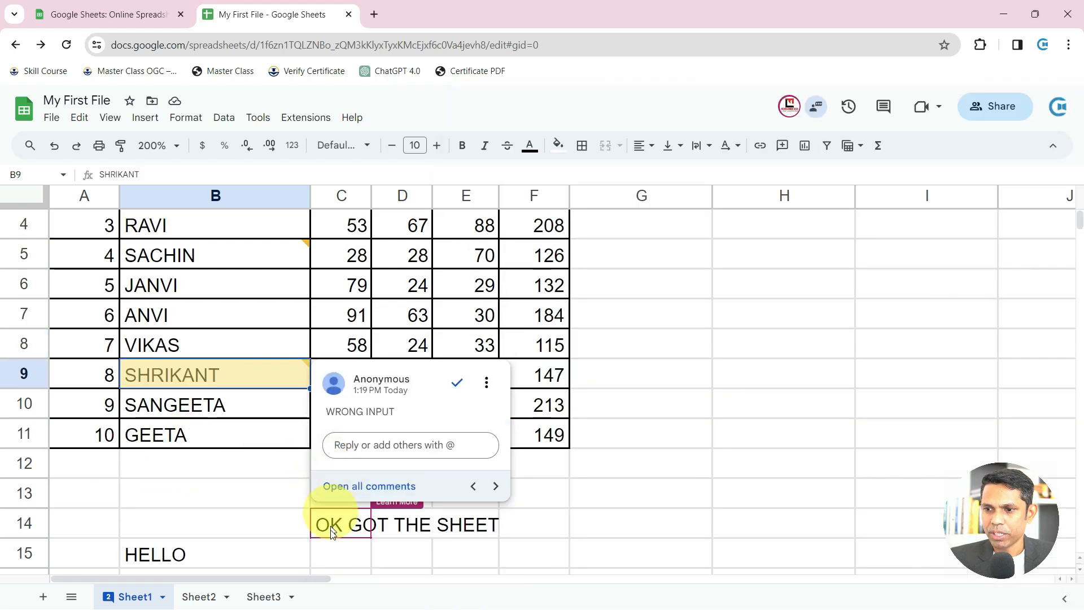
{"action": "left_click", "coordinate": [334, 550]}
{"action": "scroll", "coordinate": [348, 520], "scroll_direction": "down", "scroll_amount": 2}
{"action": "left_click", "coordinate": [349, 402]}
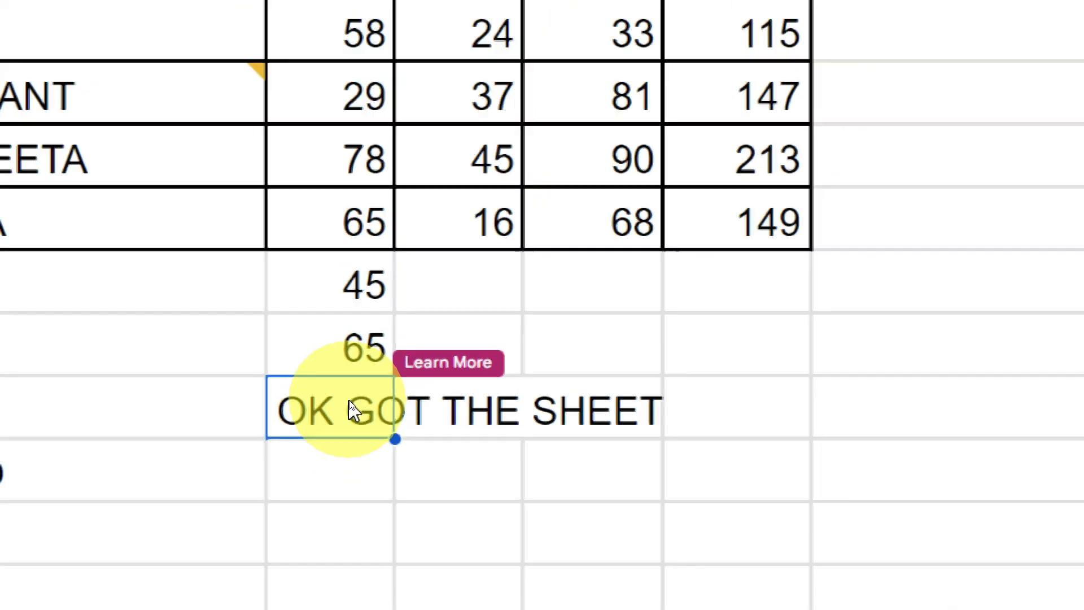
Close the collaborator's Edge window and scroll the owner's sheet back to the top
{"action": "key", "text": "alt+Tab"}
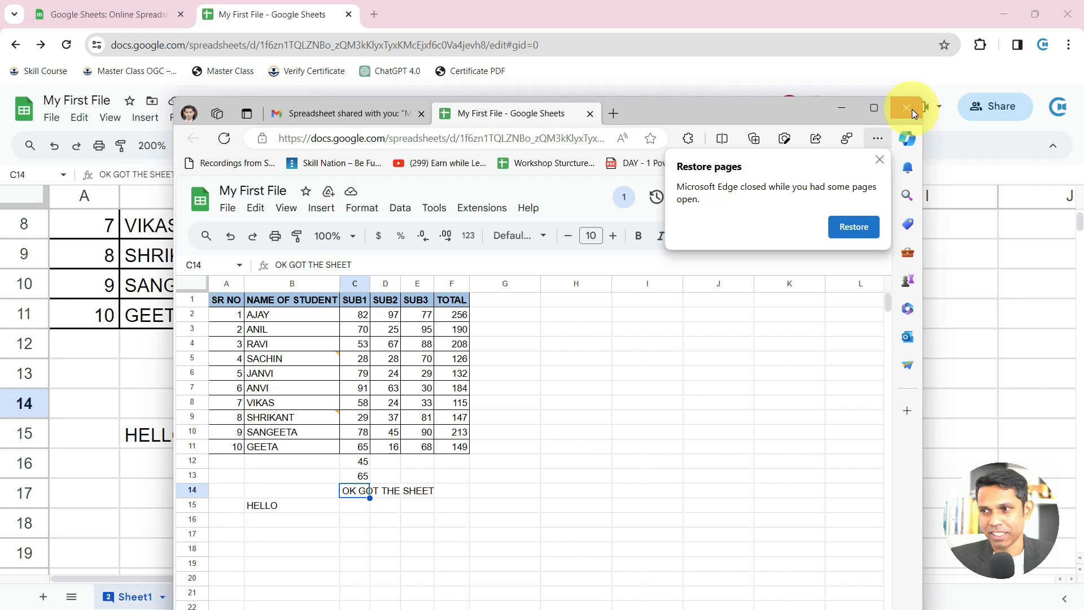
{"action": "left_click", "coordinate": [912, 110]}
{"action": "left_click", "coordinate": [628, 317]}
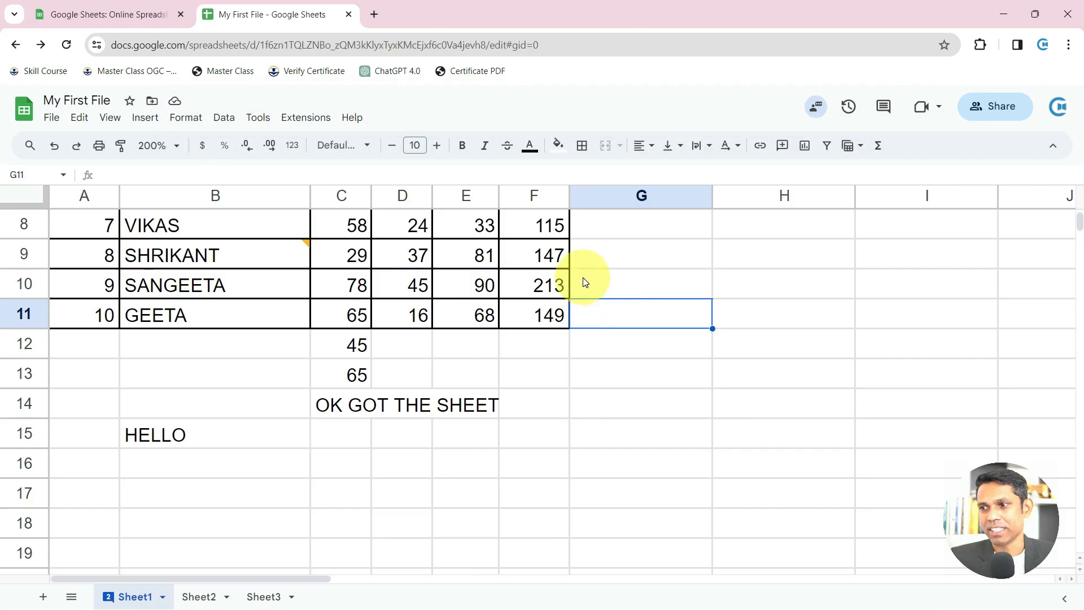
{"action": "left_click", "coordinate": [574, 284]}
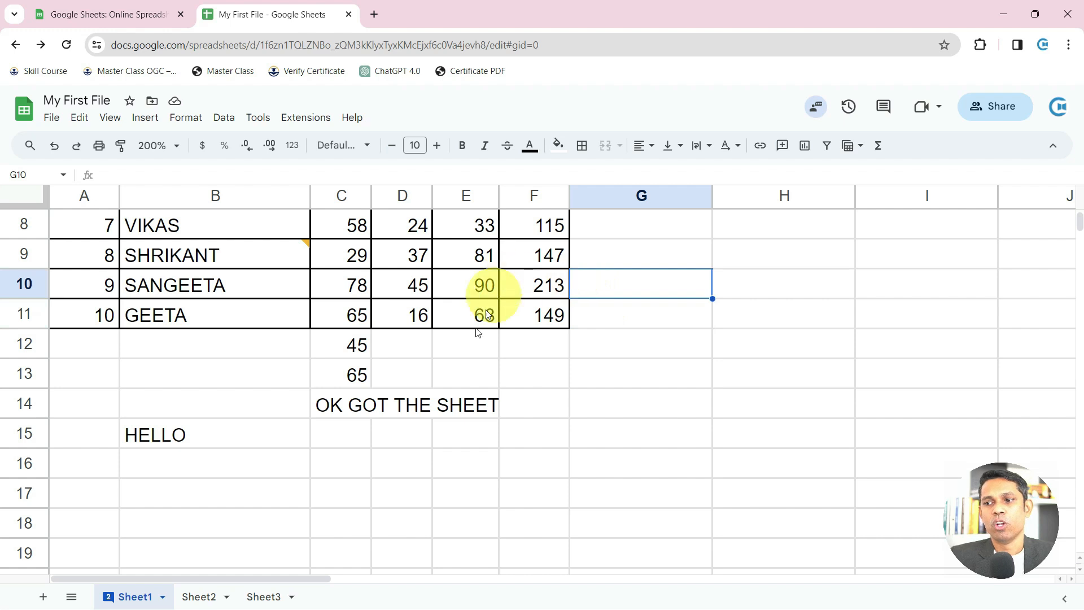
{"action": "scroll", "coordinate": [448, 368], "scroll_direction": "up", "scroll_amount": 5}
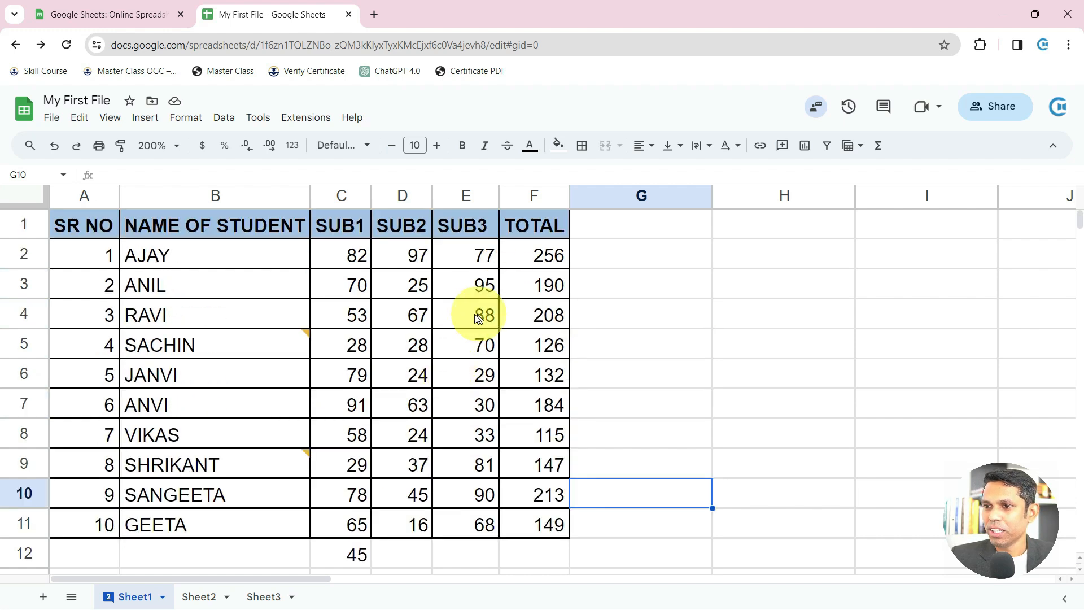
Download My First File as Microsoft Excel (.xlsx), enable editing in Excel, then close it
{"action": "left_click", "coordinate": [1008, 108]}
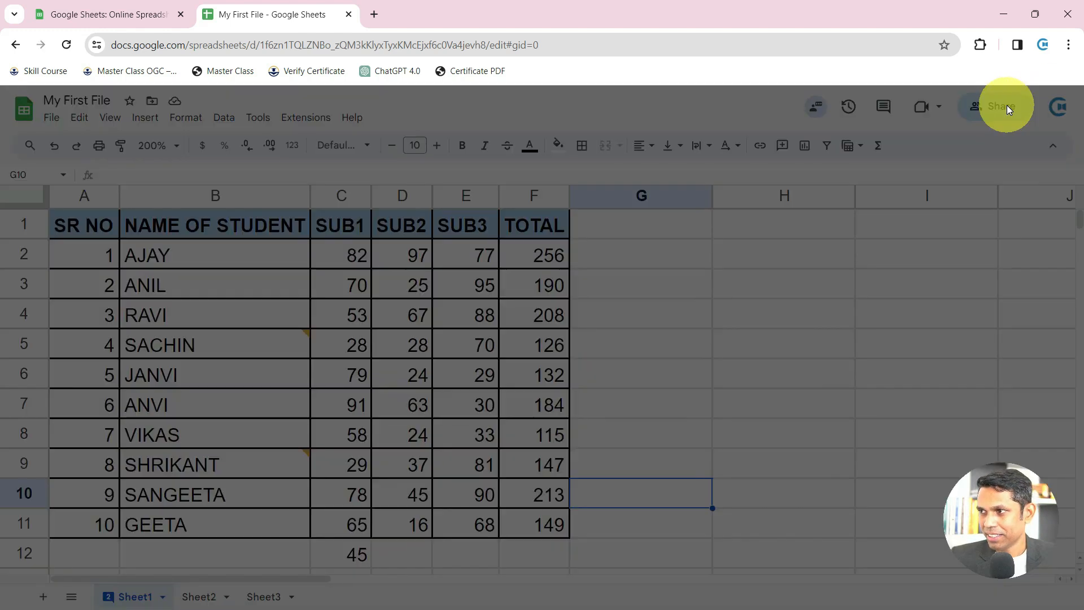
{"action": "key", "text": "Escape"}
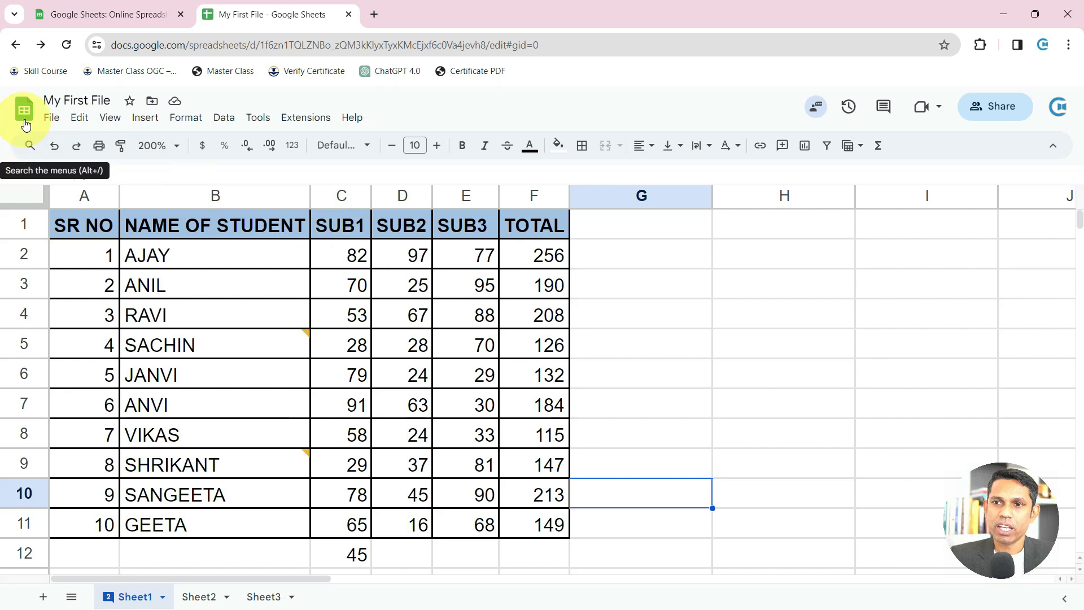
{"action": "left_click", "coordinate": [51, 119]}
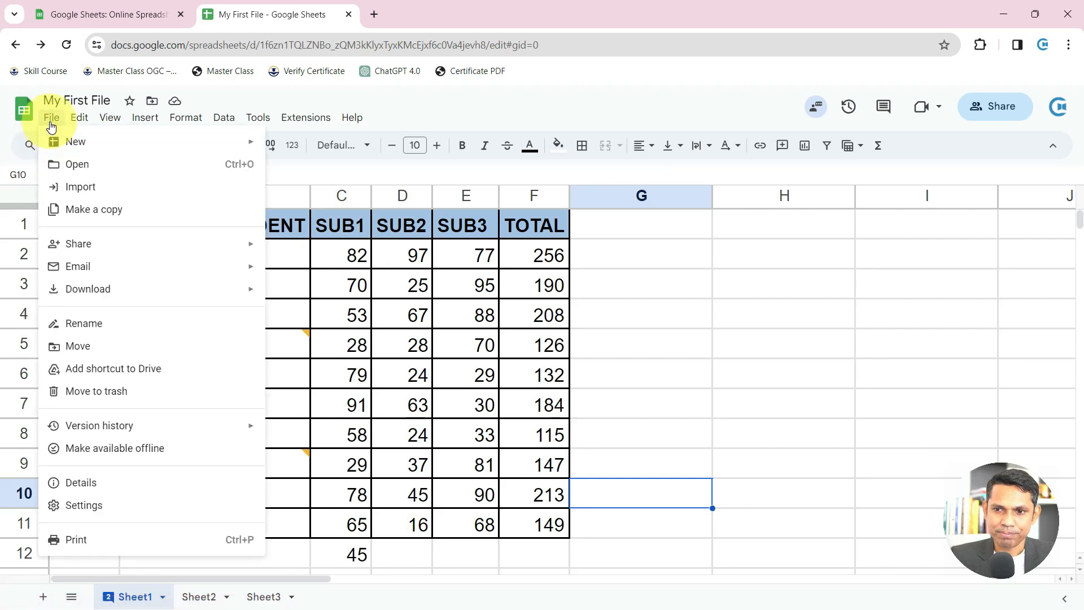
{"action": "mouse_move", "coordinate": [83, 301]}
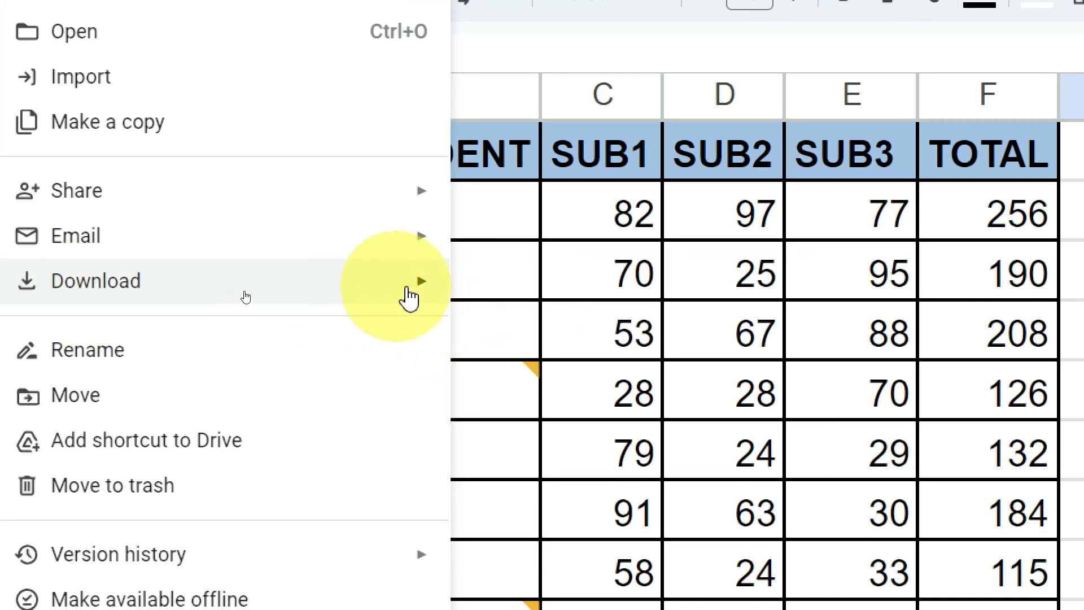
{"action": "mouse_move", "coordinate": [412, 293]}
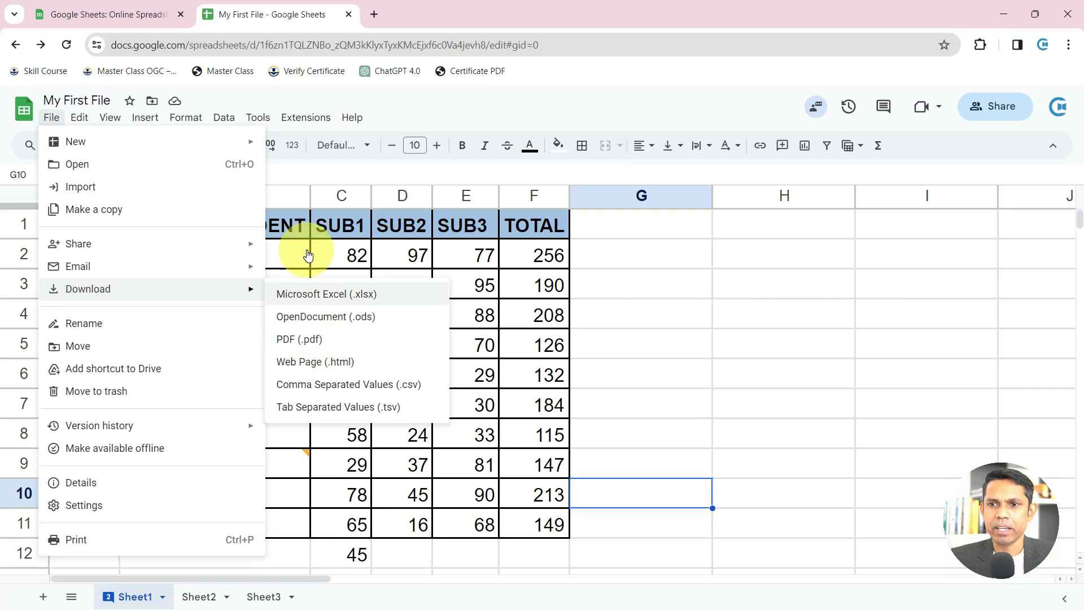
{"action": "left_click", "coordinate": [318, 297]}
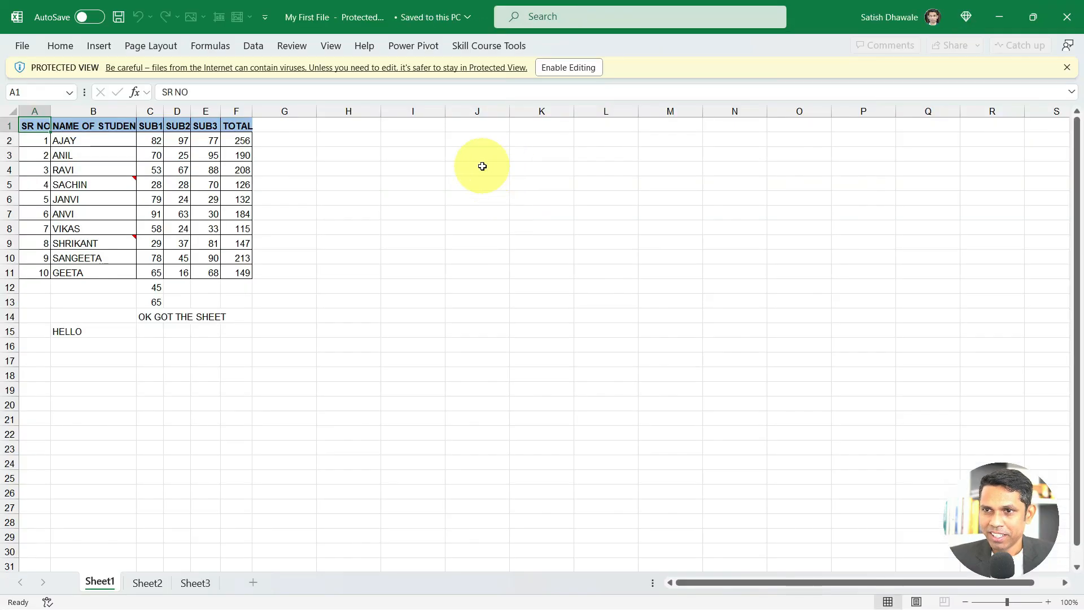
{"action": "left_click", "coordinate": [580, 68]}
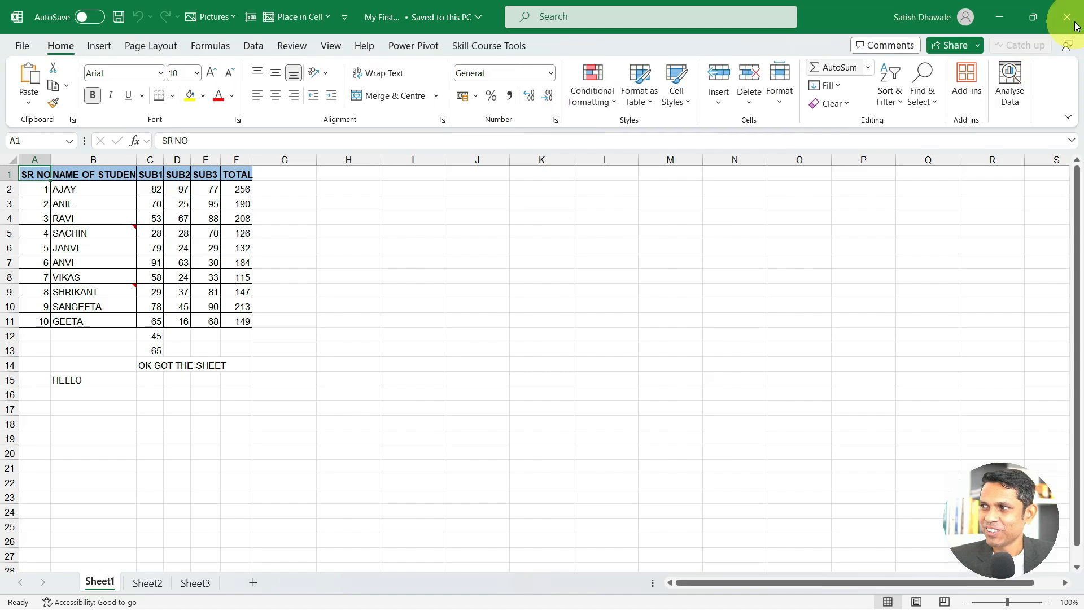
{"action": "left_click", "coordinate": [1066, 17]}
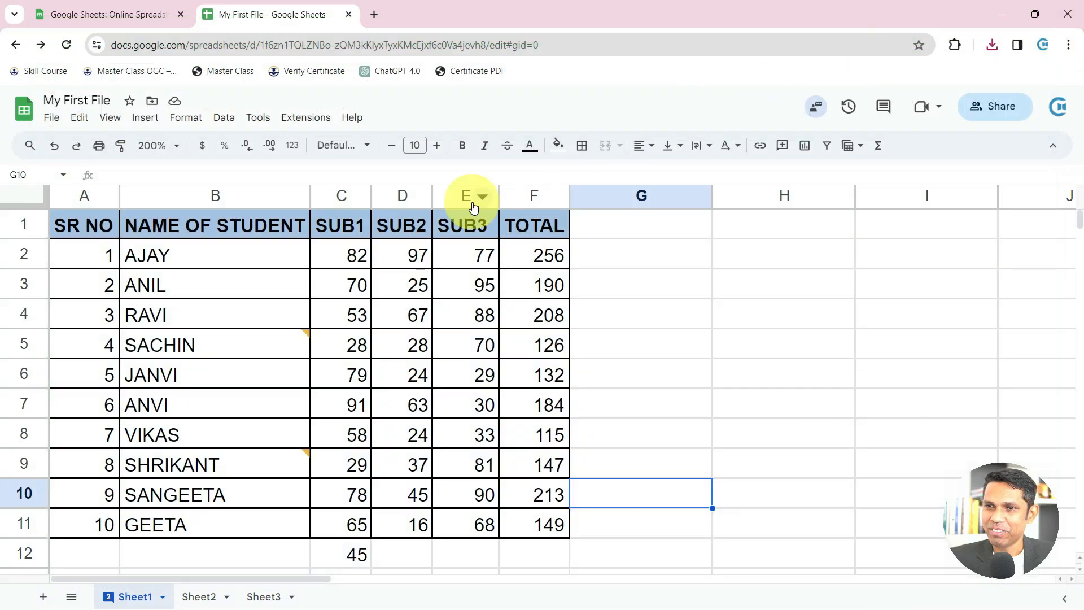
Select Adavance Date Fromulas 1.xlsx from the computer as the file to import
{"action": "left_click", "coordinate": [57, 120]}
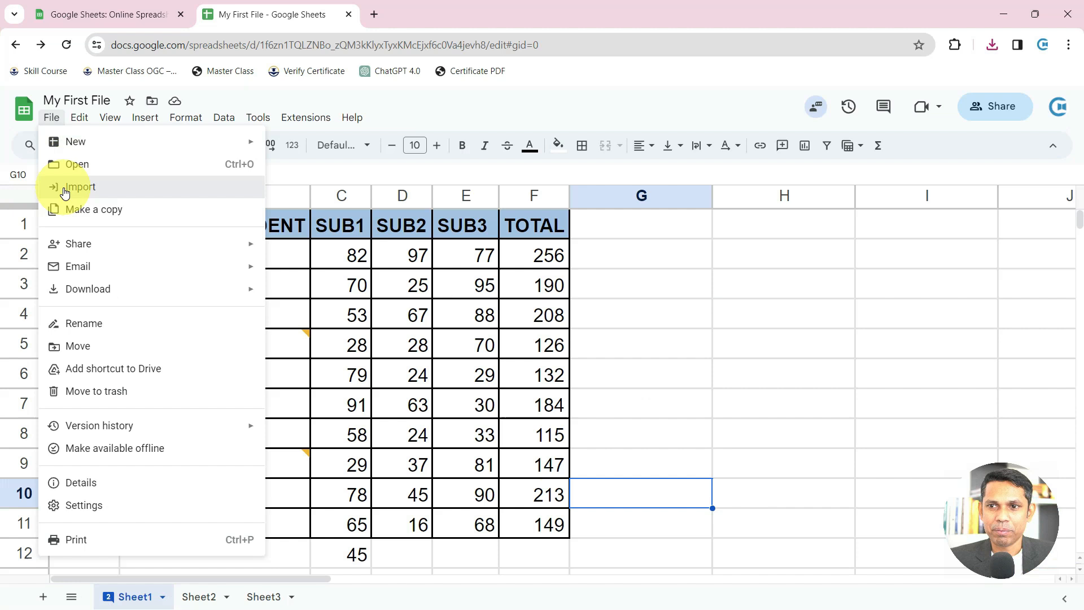
{"action": "left_click", "coordinate": [64, 191]}
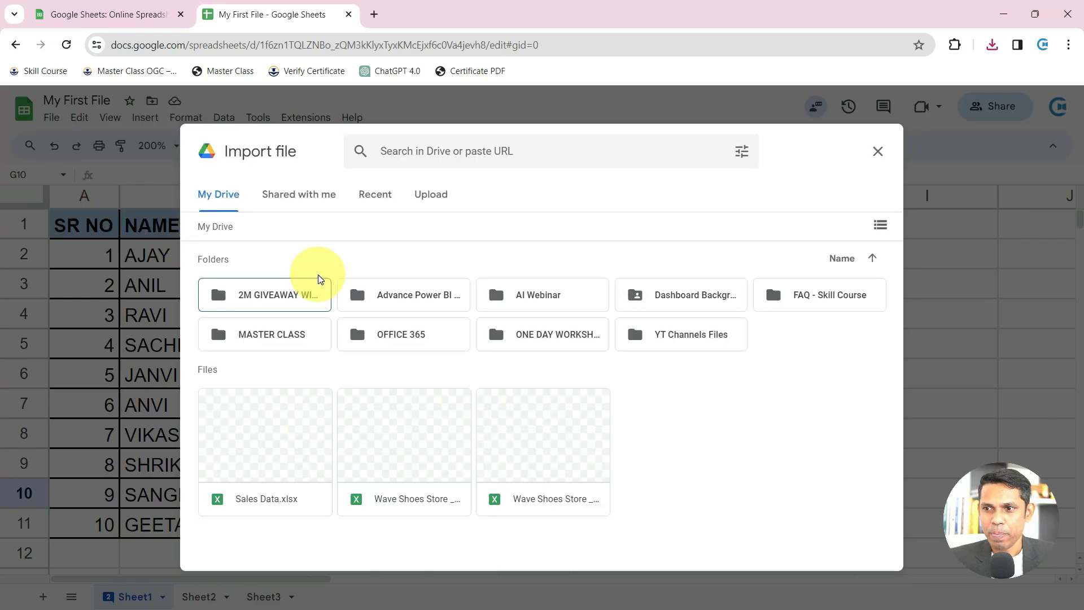
{"action": "left_click", "coordinate": [429, 198]}
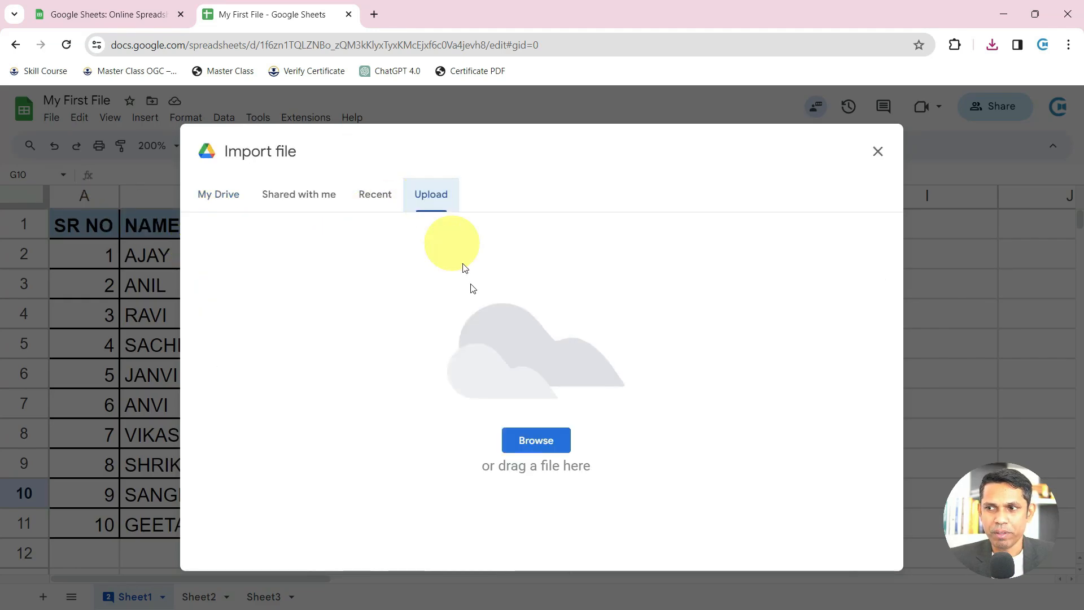
{"action": "left_click", "coordinate": [529, 445]}
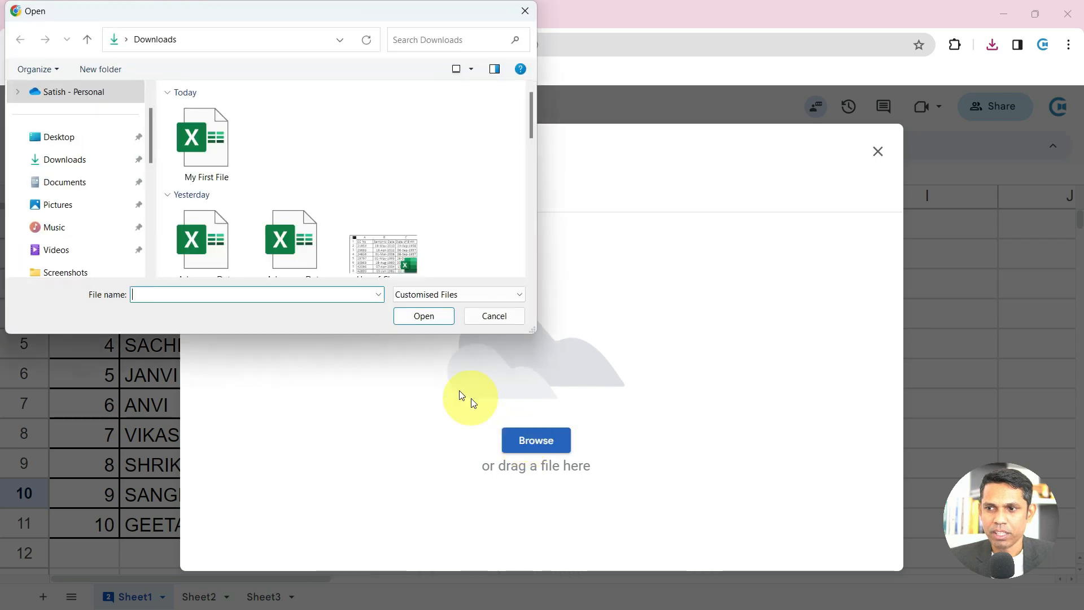
{"action": "scroll", "coordinate": [259, 182], "scroll_direction": "down", "scroll_amount": 3}
{"action": "scroll", "coordinate": [252, 187], "scroll_direction": "up", "scroll_amount": 1}
{"action": "left_click", "coordinate": [220, 161]}
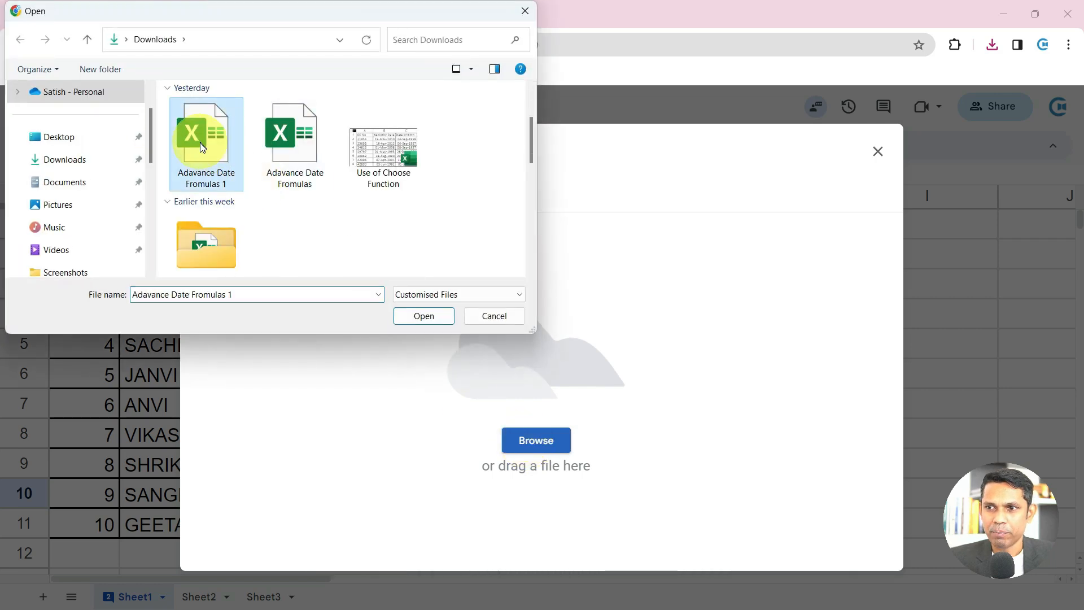
{"action": "left_click", "coordinate": [411, 320]}
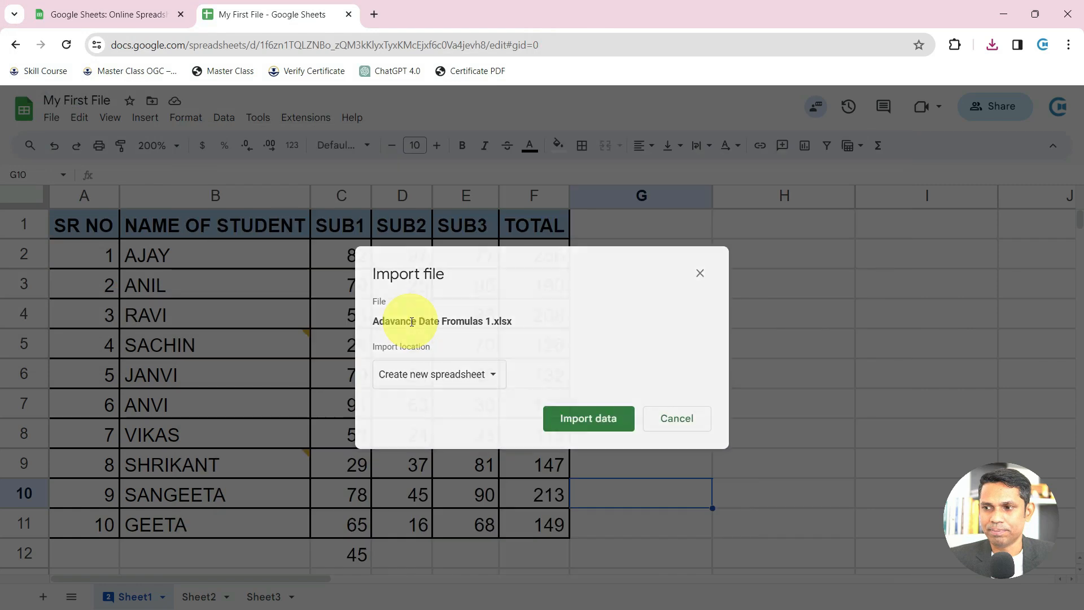
Import it with 'Insert new sheet(s)', then compare the new Sheet1 (1) tab with Sheet1
{"action": "left_click", "coordinate": [484, 385]}
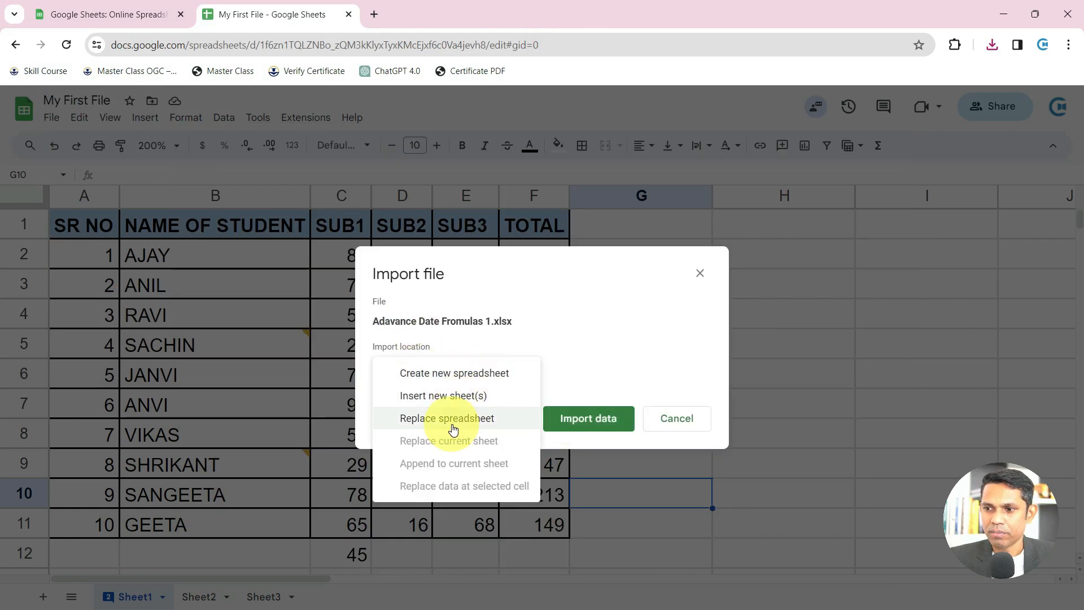
{"action": "left_click", "coordinate": [450, 397]}
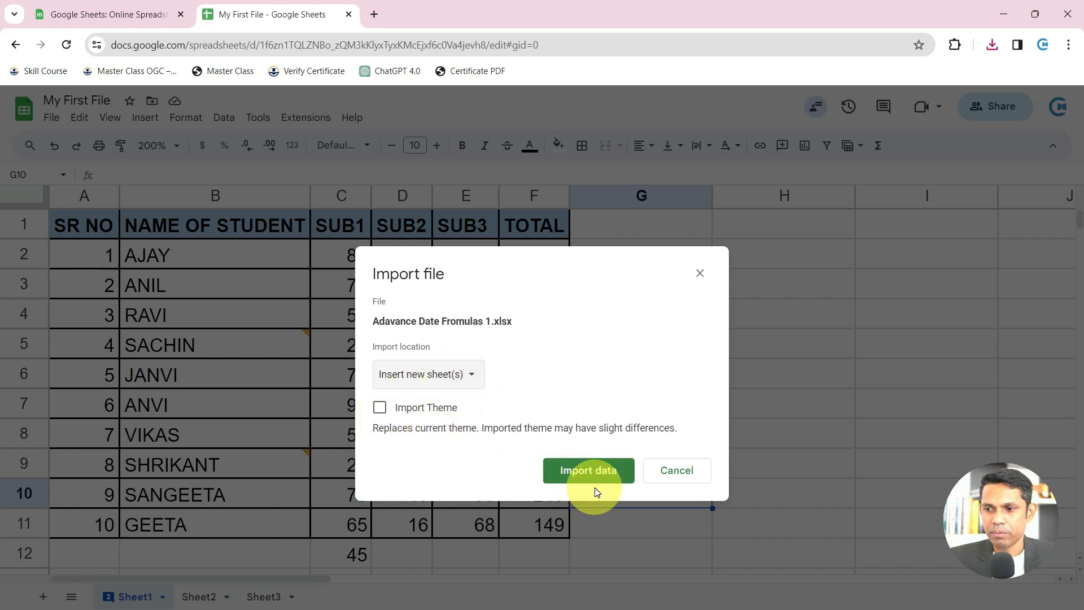
{"action": "left_click", "coordinate": [581, 475]}
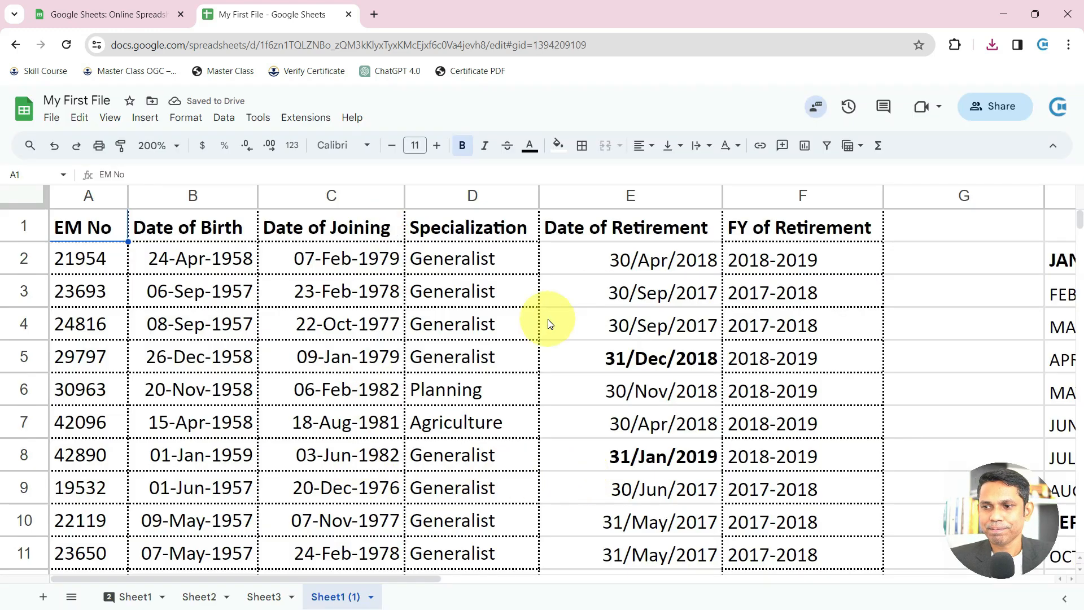
{"action": "left_click", "coordinate": [146, 592]}
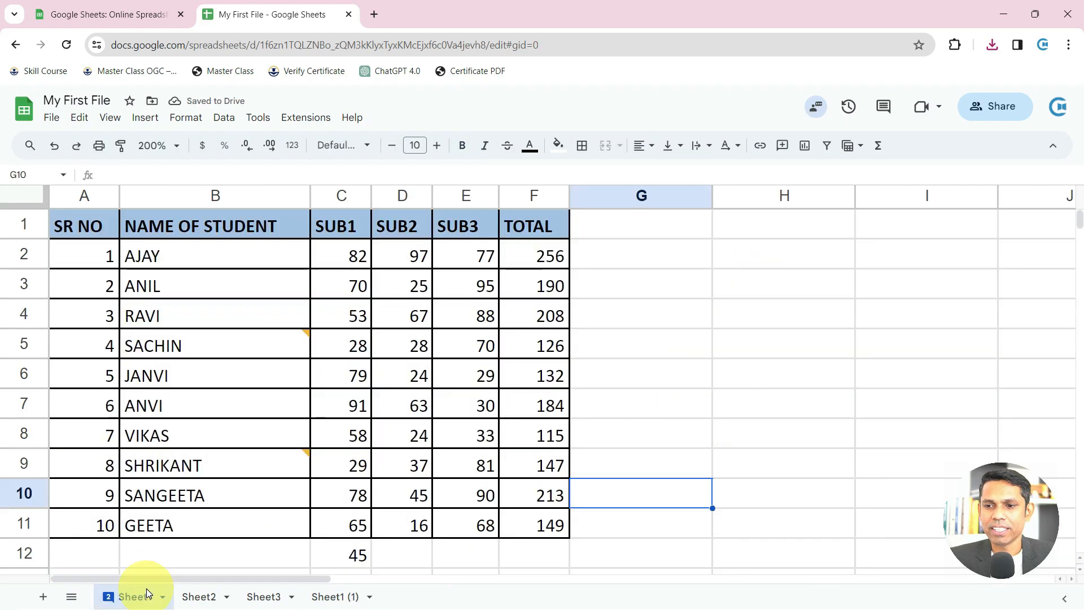
{"action": "left_click", "coordinate": [325, 596]}
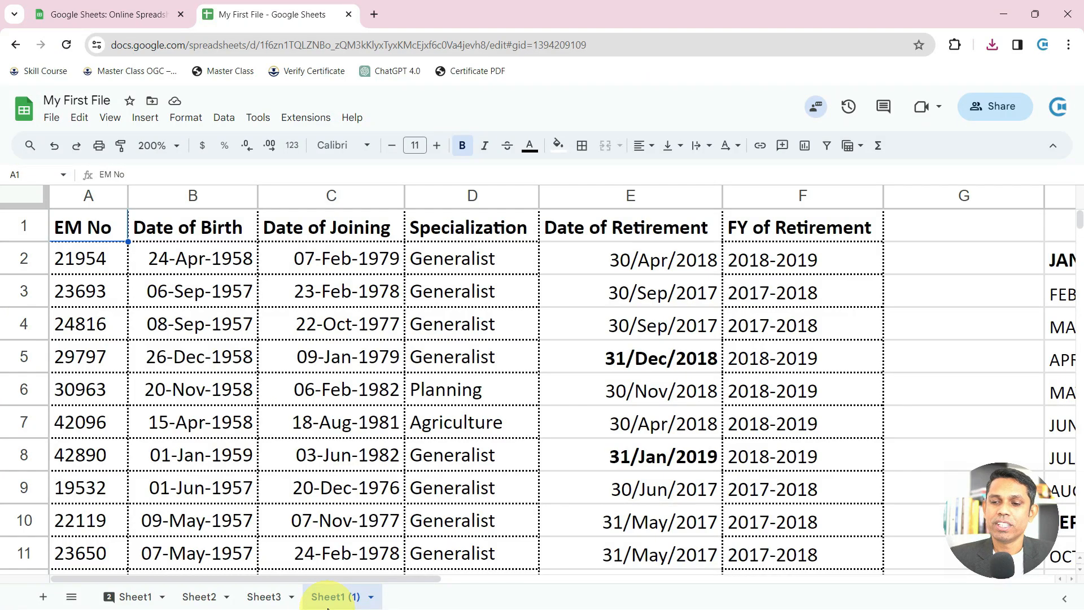
{"action": "left_click", "coordinate": [134, 596]}
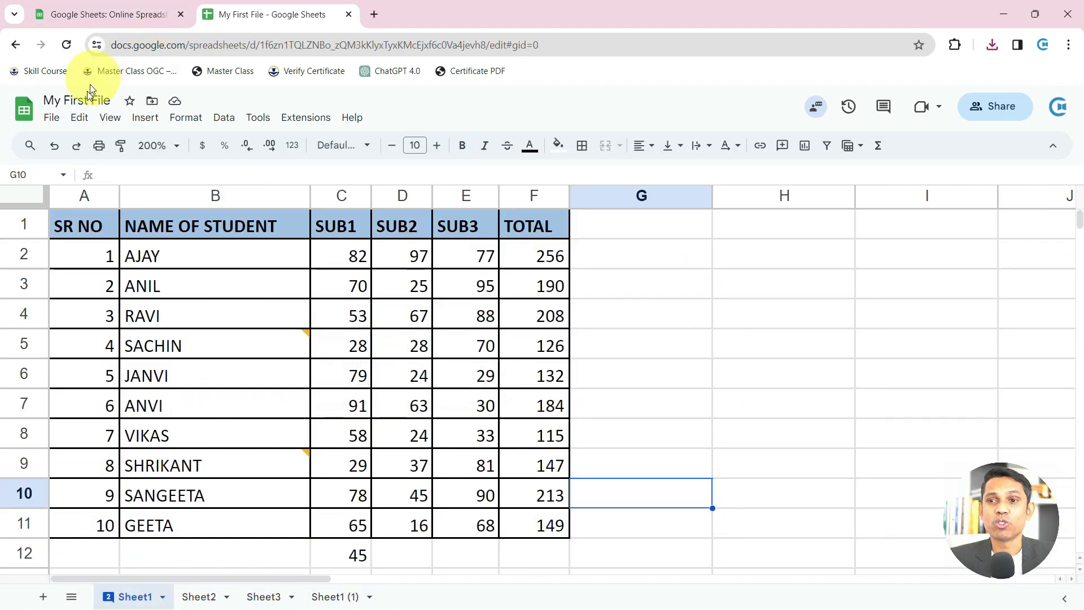
{"action": "left_click", "coordinate": [51, 119]}
{"action": "mouse_move", "coordinate": [96, 262]}
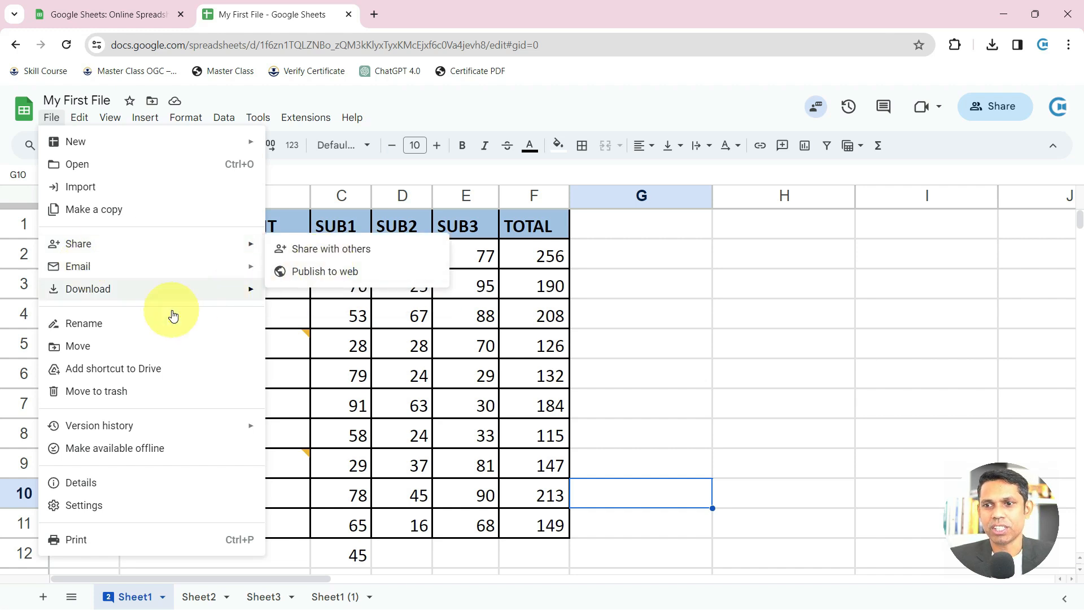
{"action": "left_click", "coordinate": [154, 321]}
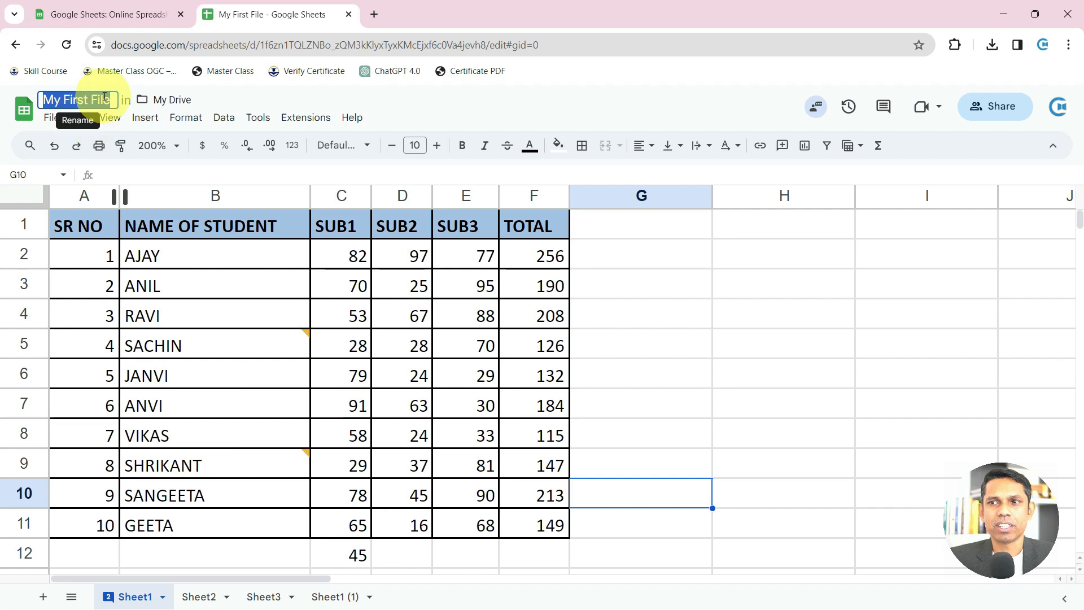
{"action": "left_click", "coordinate": [152, 102]}
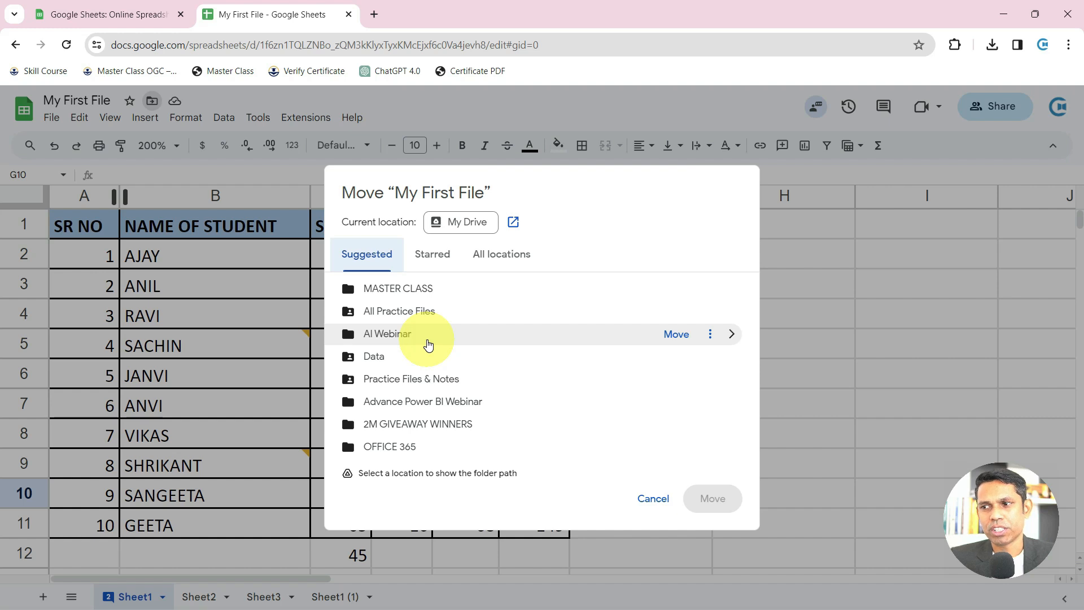
{"action": "key", "text": "Escape"}
{"action": "left_click", "coordinate": [421, 338]}
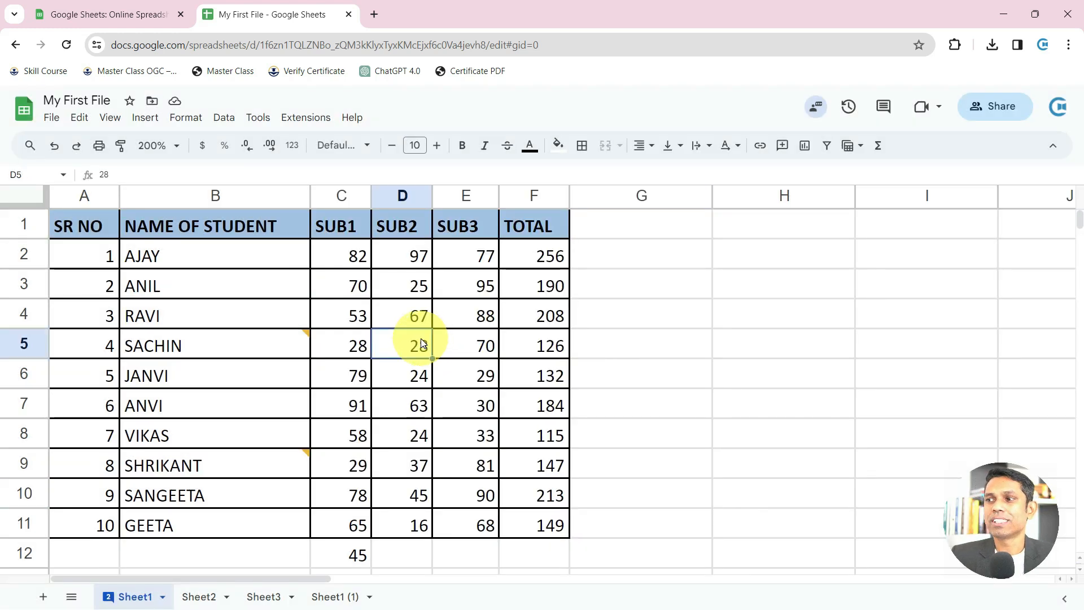
{"action": "left_click", "coordinate": [232, 116]}
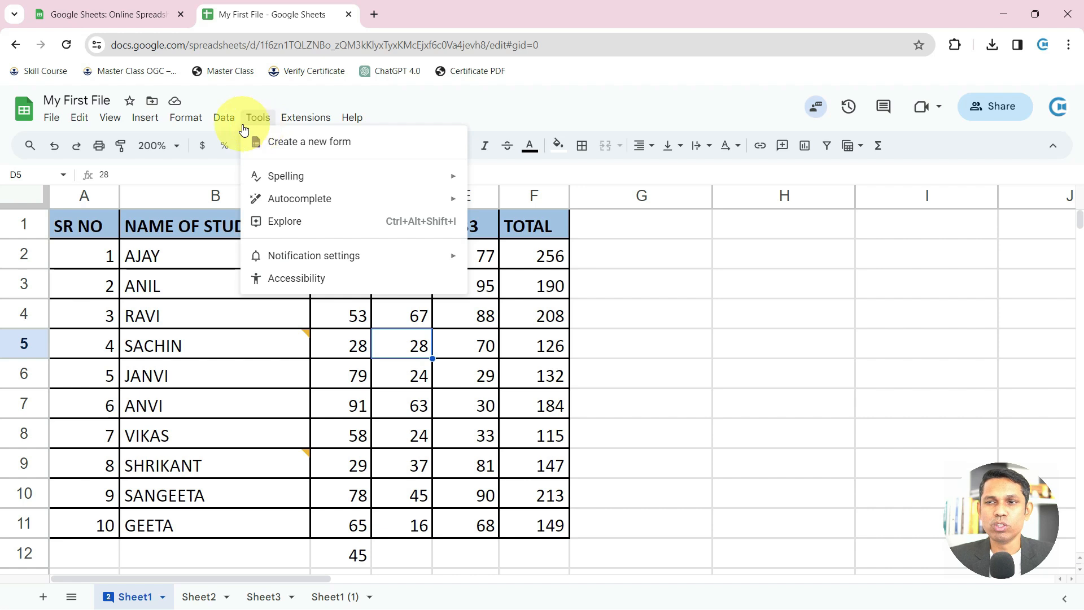
{"action": "left_click", "coordinate": [164, 266]}
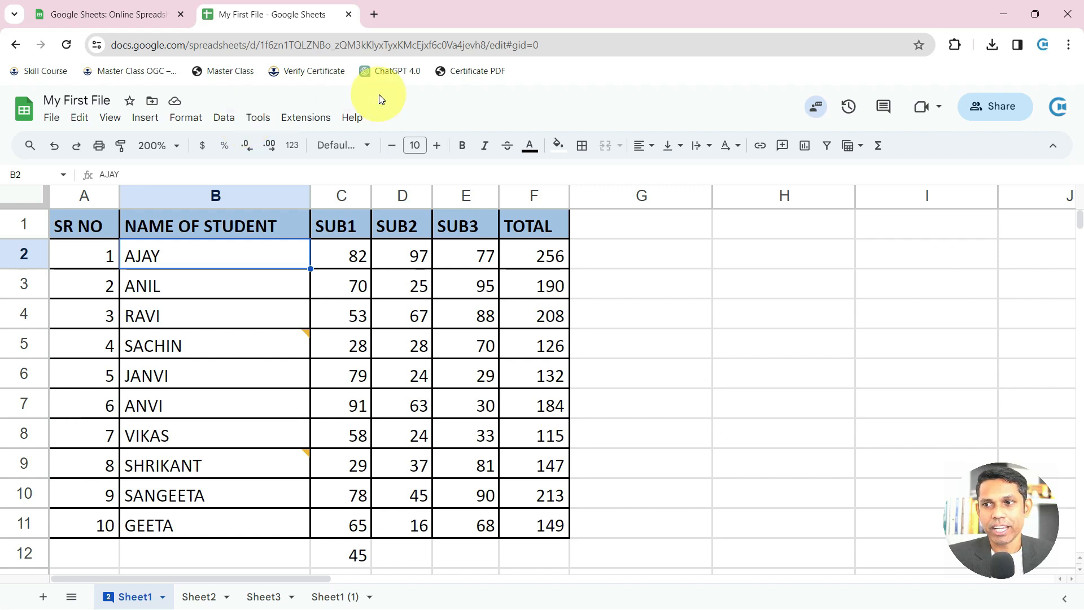
{"action": "left_click", "coordinate": [302, 119]}
{"action": "left_click", "coordinate": [266, 121]}
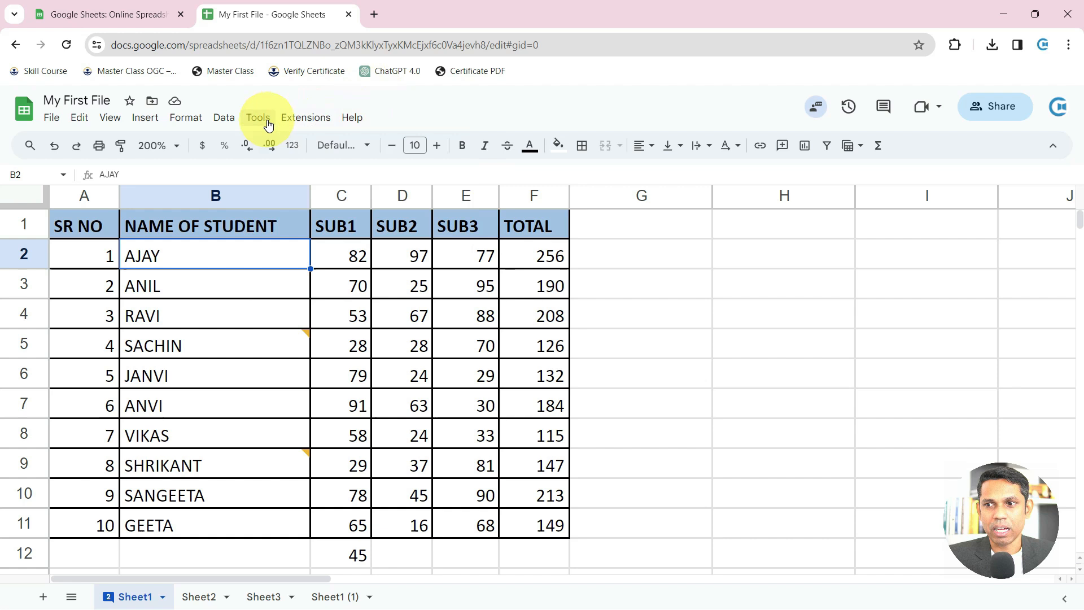
{"action": "left_click", "coordinate": [224, 118]}
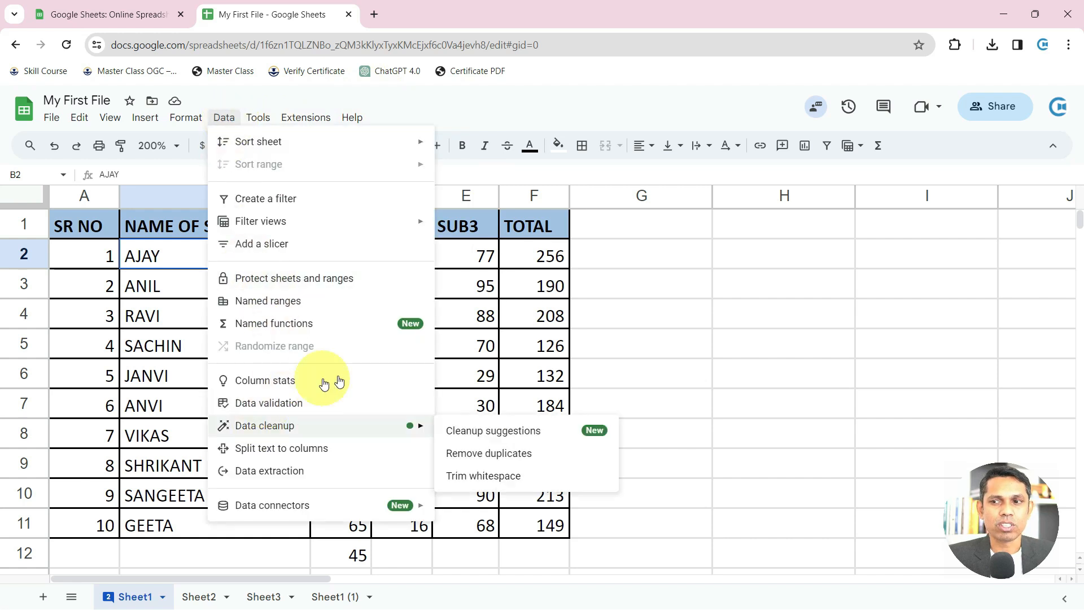
{"action": "left_click", "coordinate": [552, 329]}
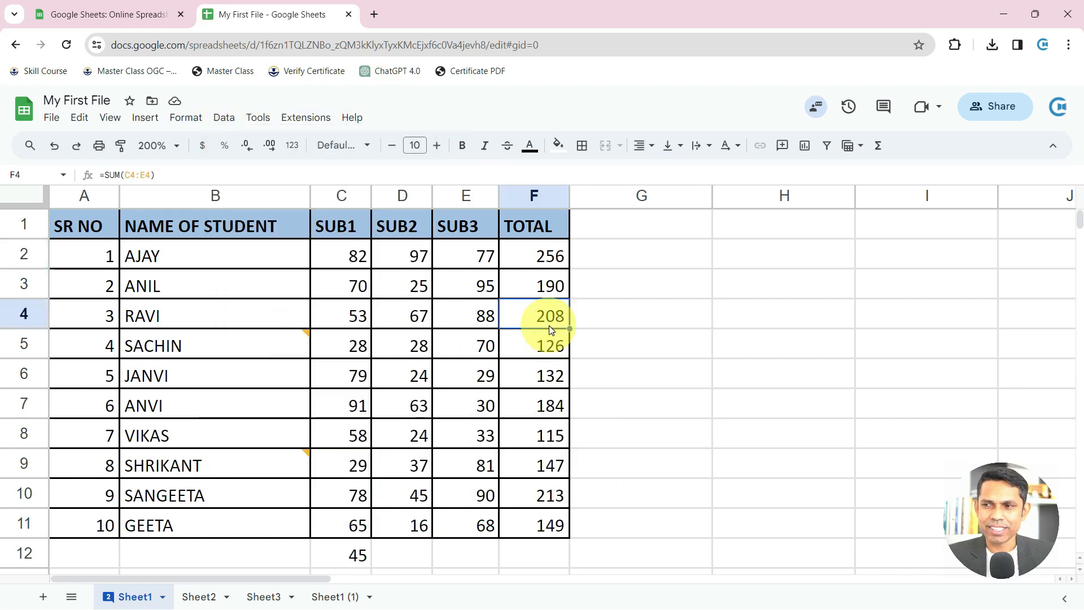